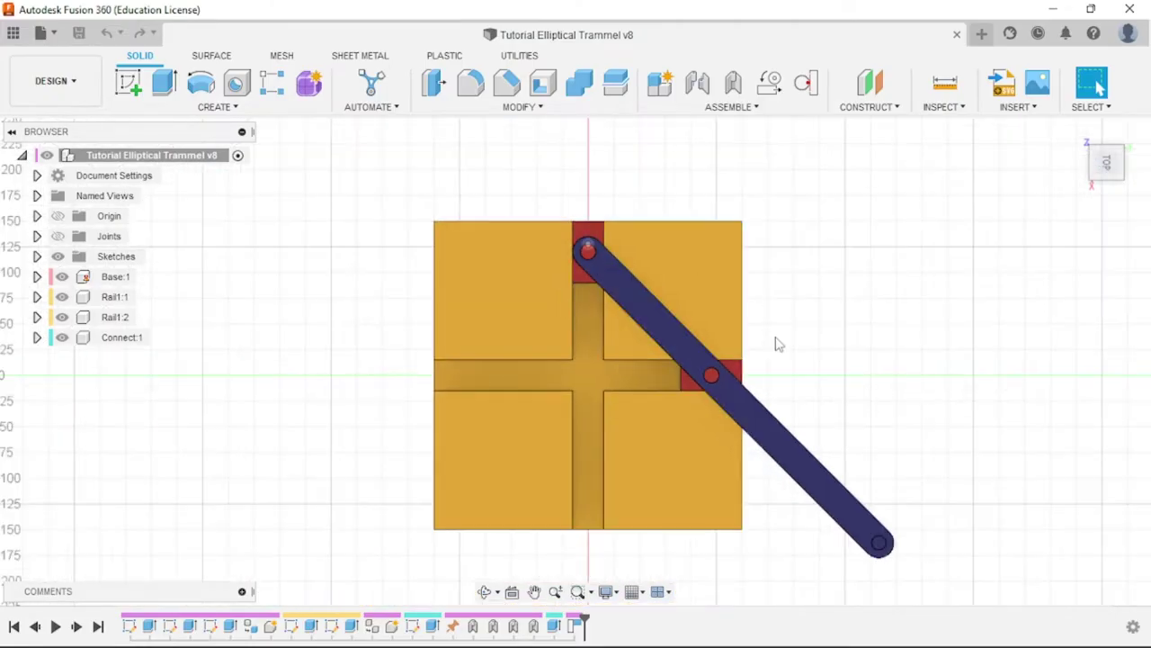
Swing the connecting arm around the base, sliding the blocks along the rails
left_click_drag(865, 538, 760, 587)
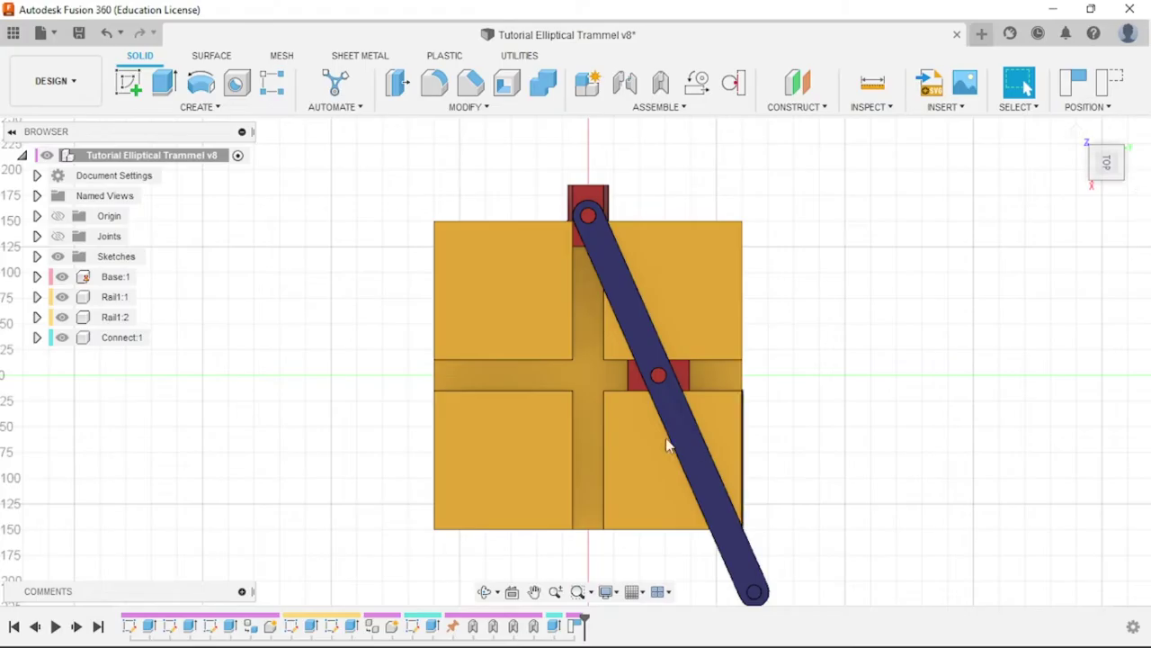
left_click_drag(590, 232, 919, 203)
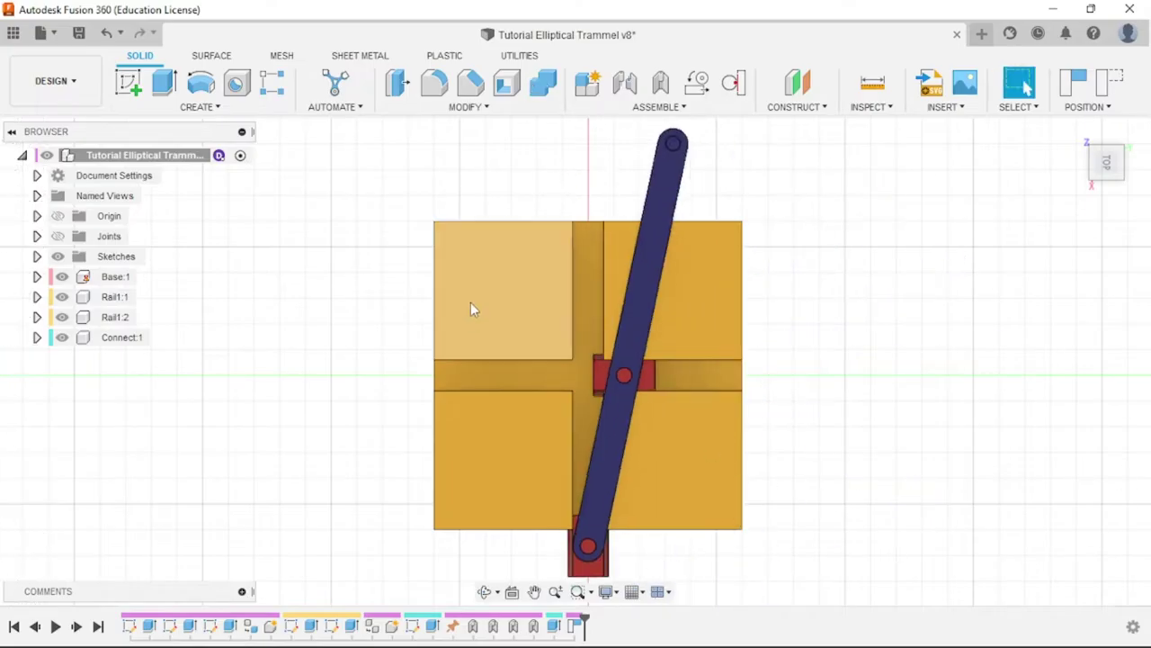
scroll(470, 305, "down", 5)
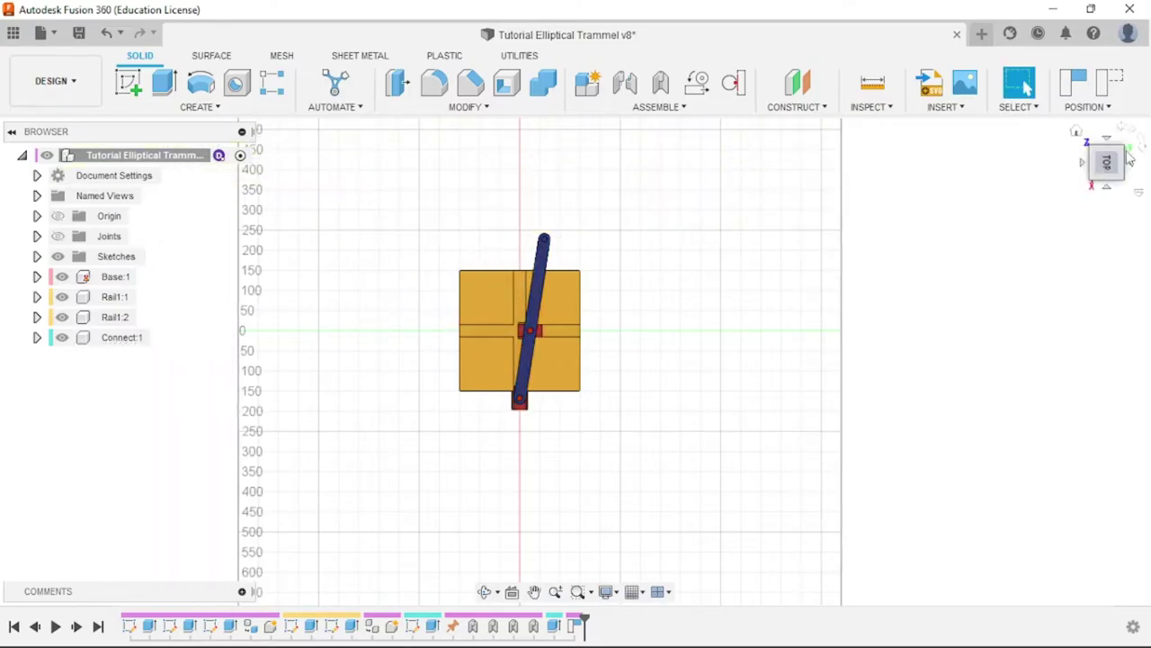
From the home view, swing the arm across and down, then revert it and show the joints
left_click(1075, 131)
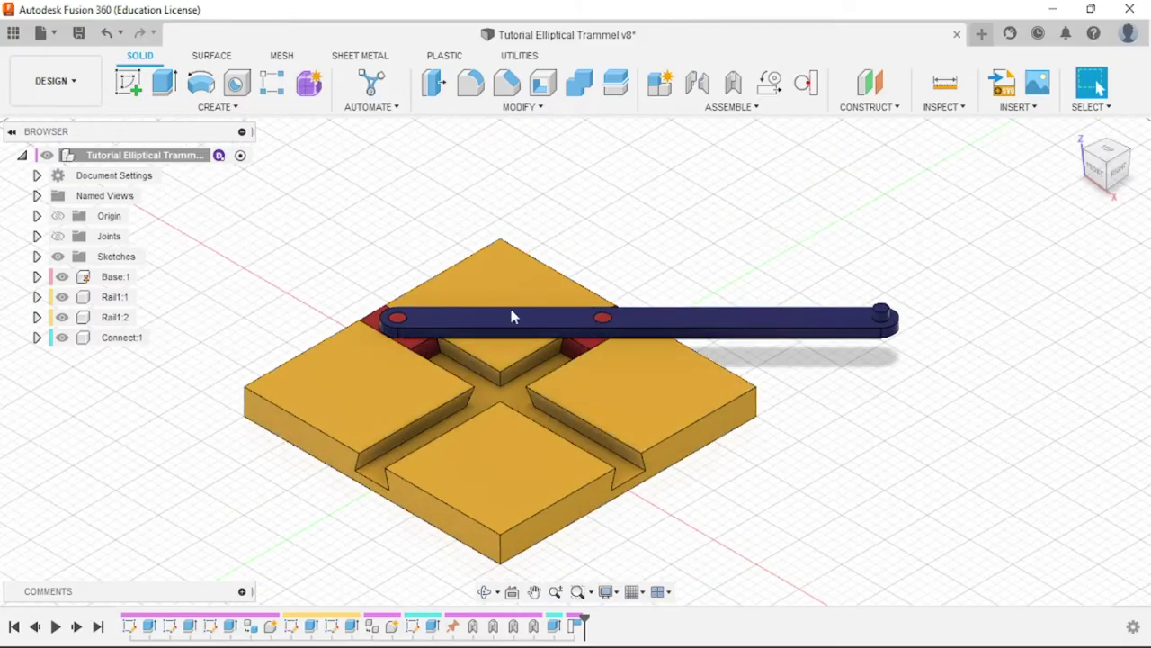
left_click_drag(804, 330, 682, 516)
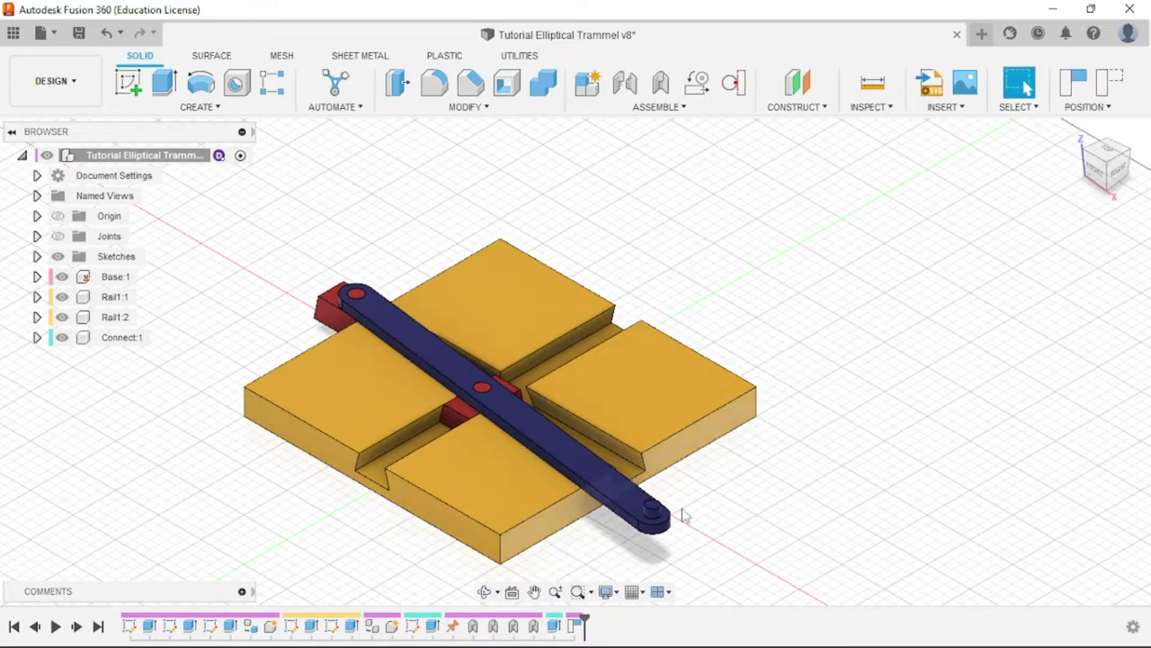
left_click_drag(611, 528, 233, 533)
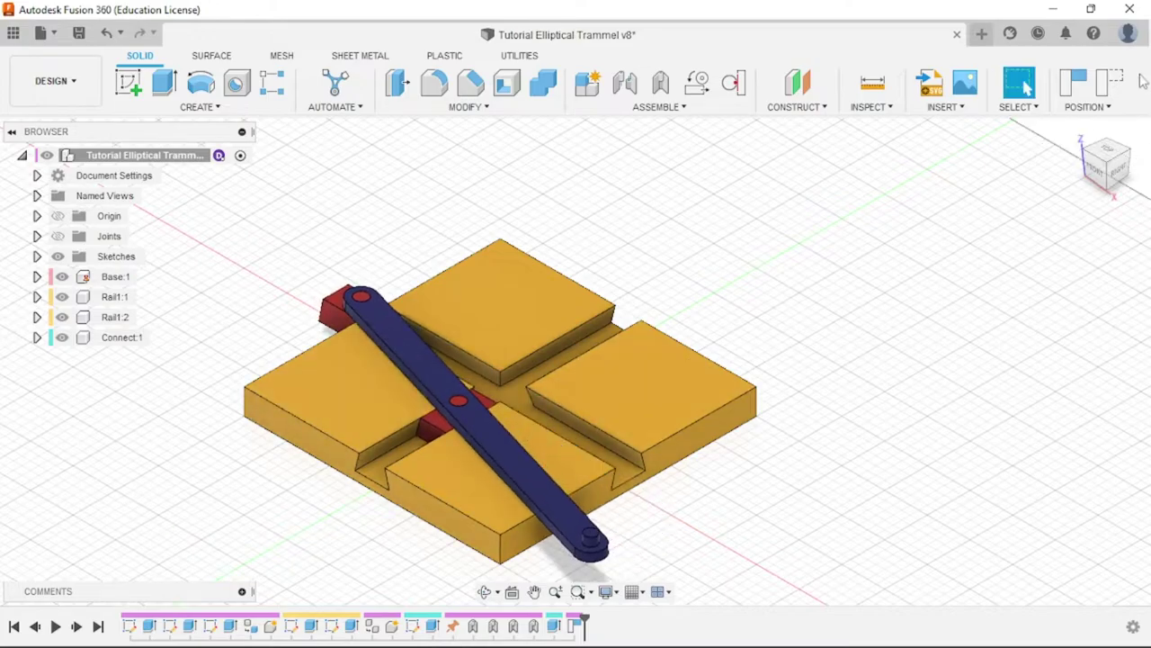
left_click(1110, 82)
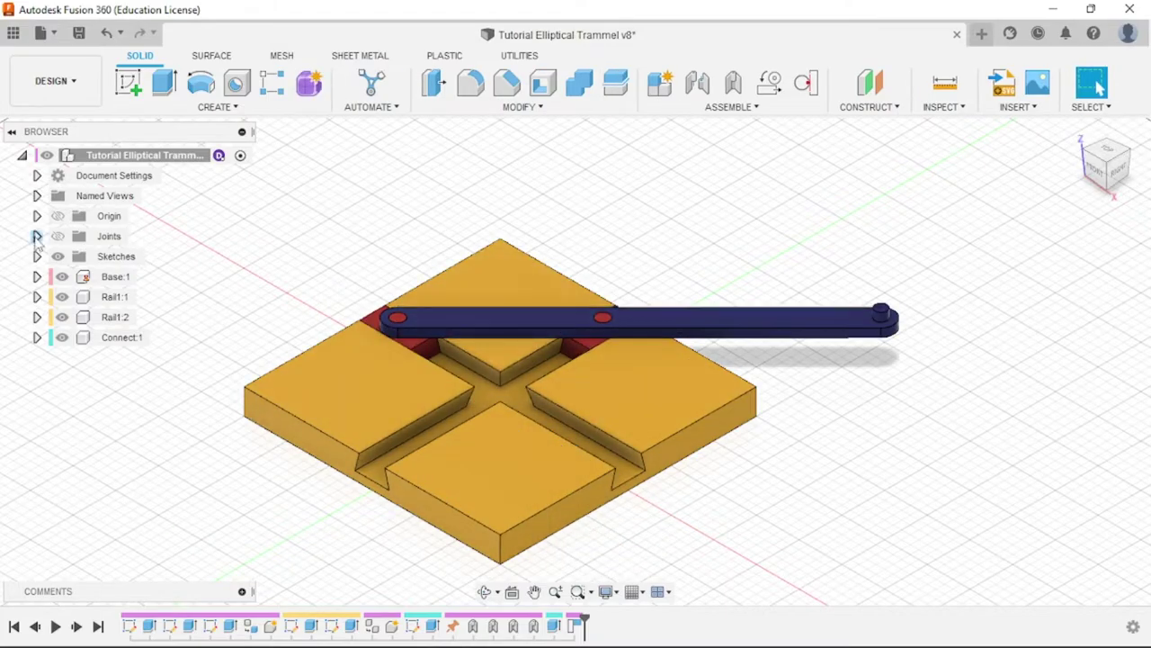
left_click(37, 235)
Animate the whole trammel mechanism from the Rev4 joint's context menu
right_click(122, 322)
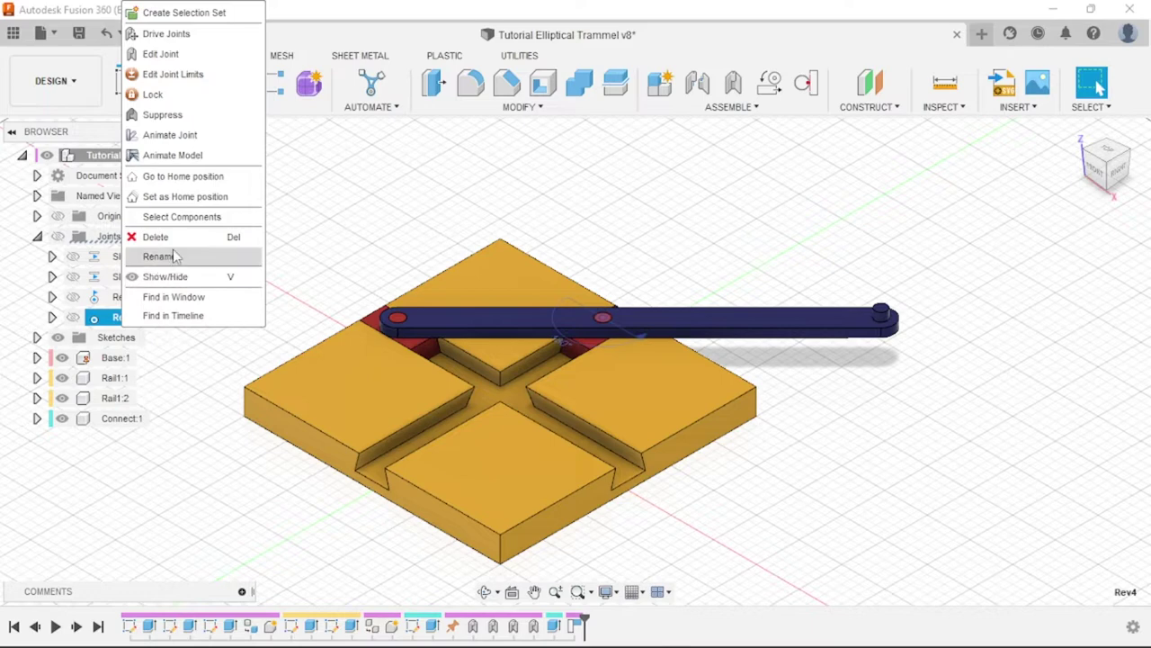
left_click(196, 156)
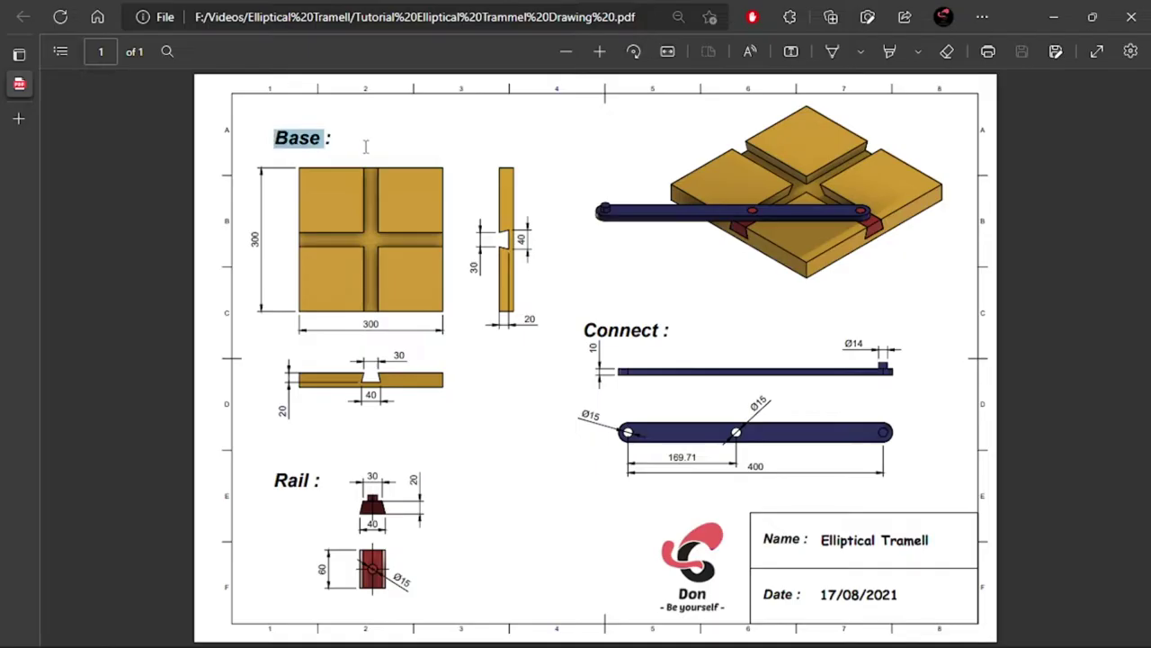
Zoom into the drawing's Base views and select the 300 dimension, then return to Fusion 360
scroll(370, 359, "up", 5, "ctrl")
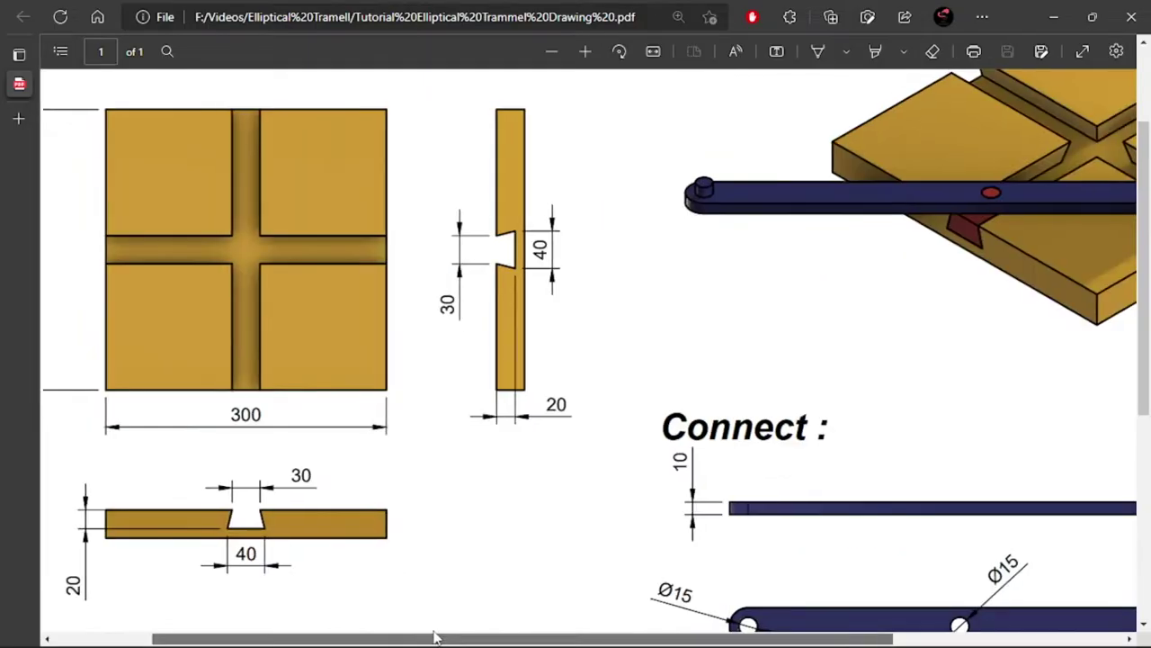
left_click_drag(87, 249, 88, 238)
double_click(319, 420)
left_click(349, 393)
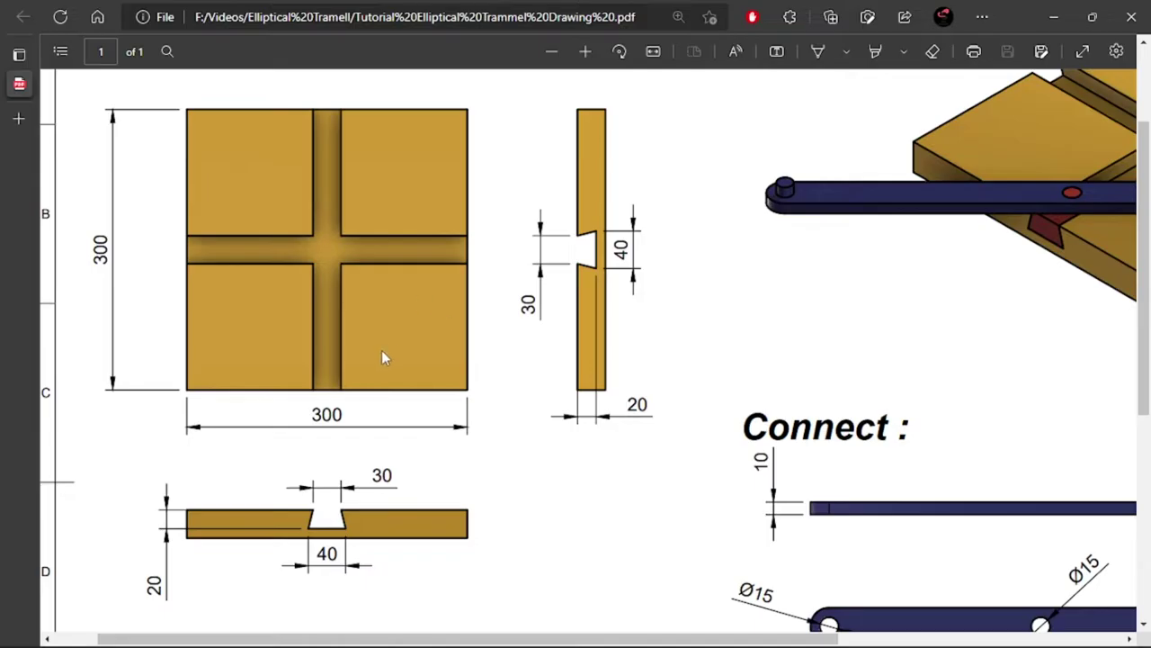
key("alt+Tab")
key("alt+Tab")
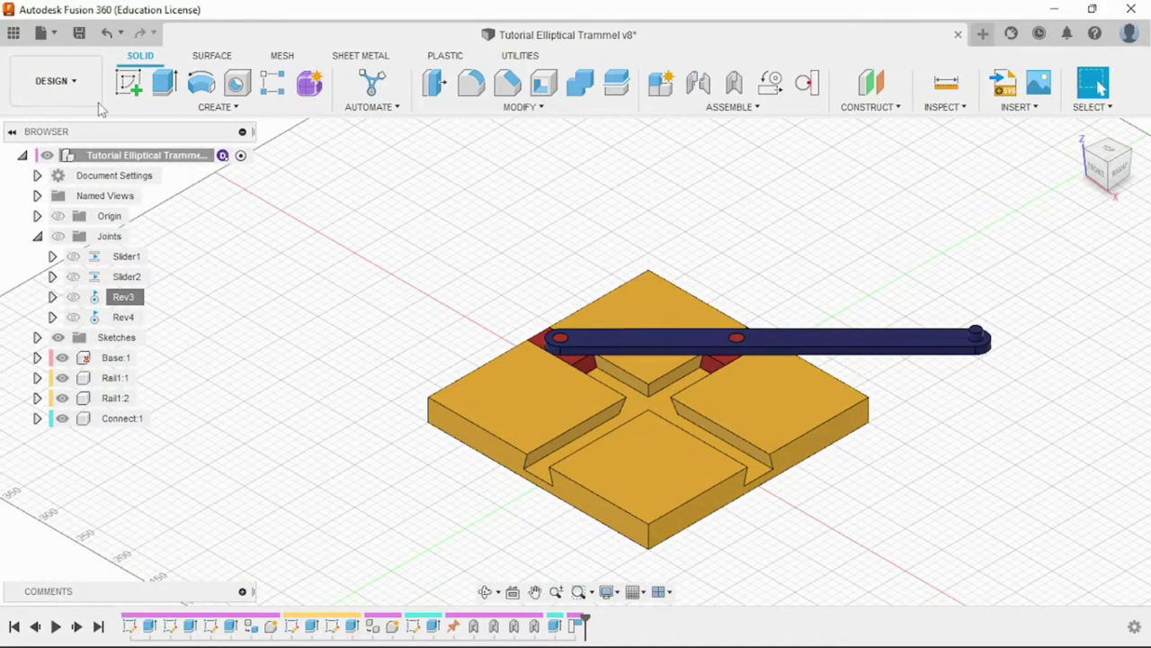
Start a new blank Untitled design
left_click(50, 32)
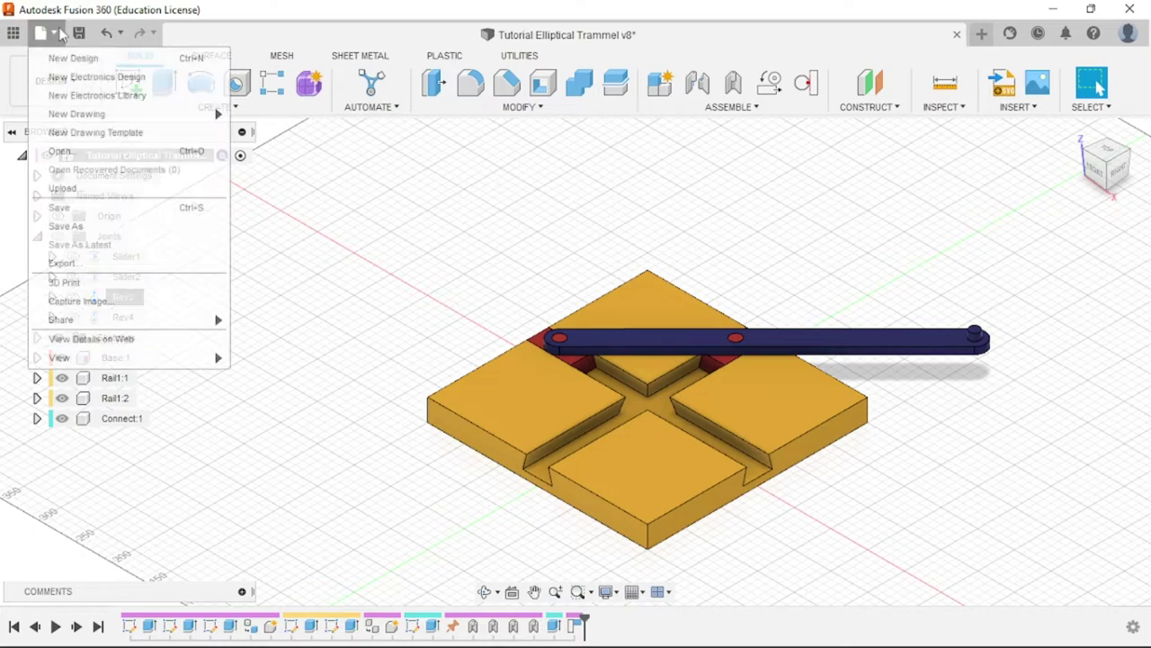
left_click(456, 227)
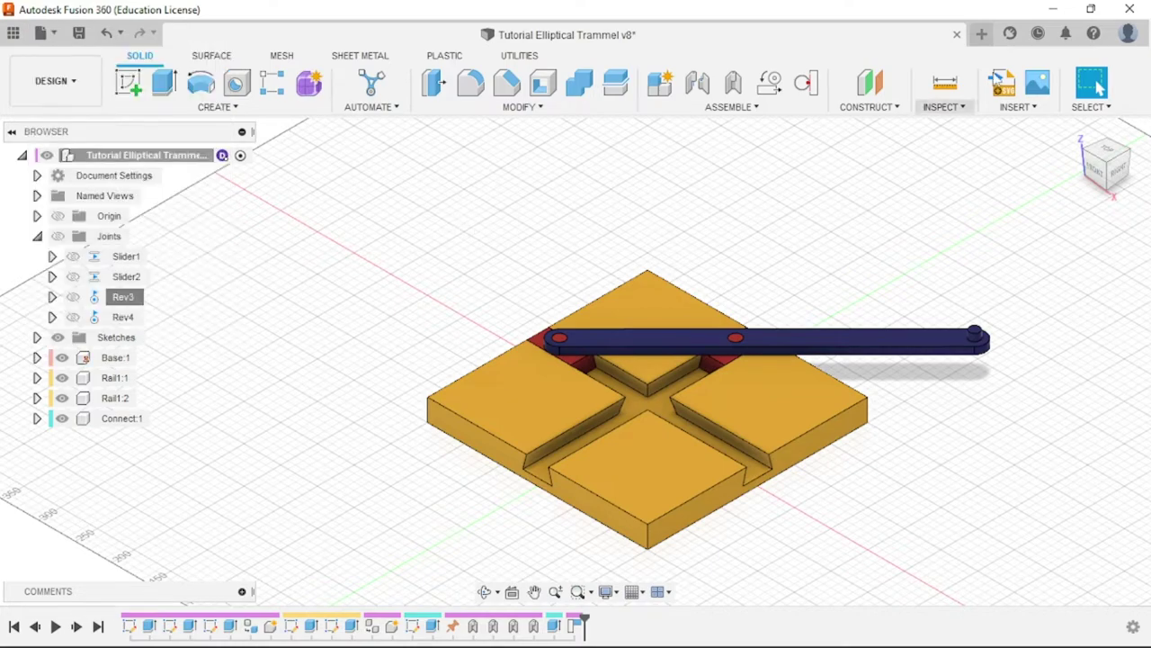
left_click(983, 36)
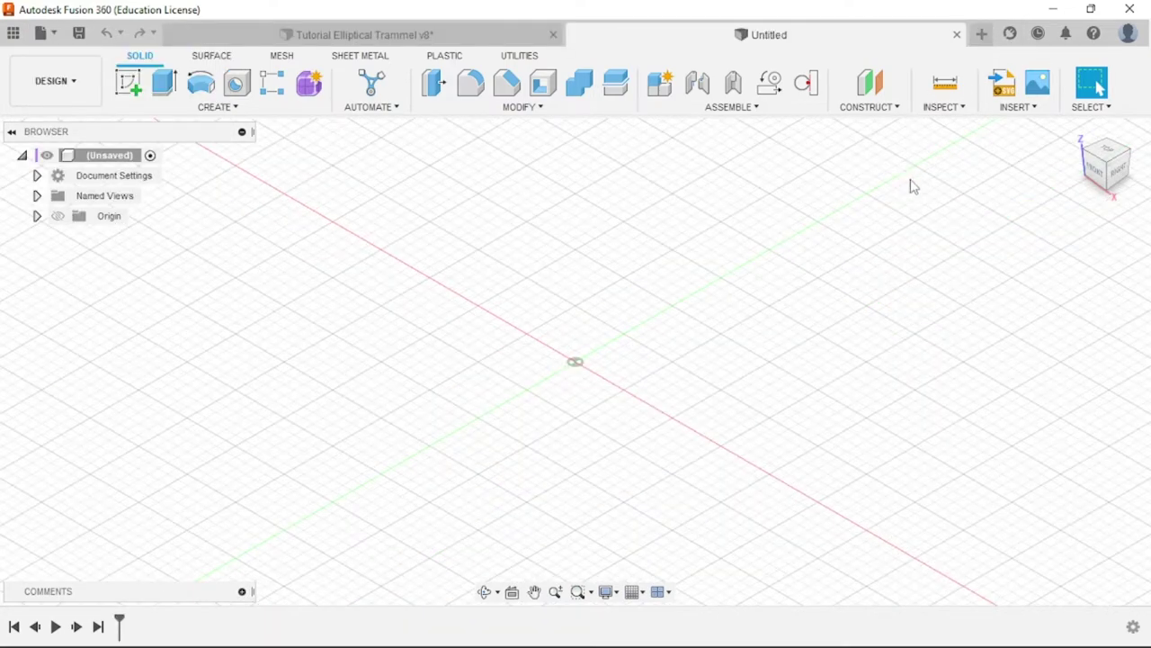
scroll(584, 329, "down", 2)
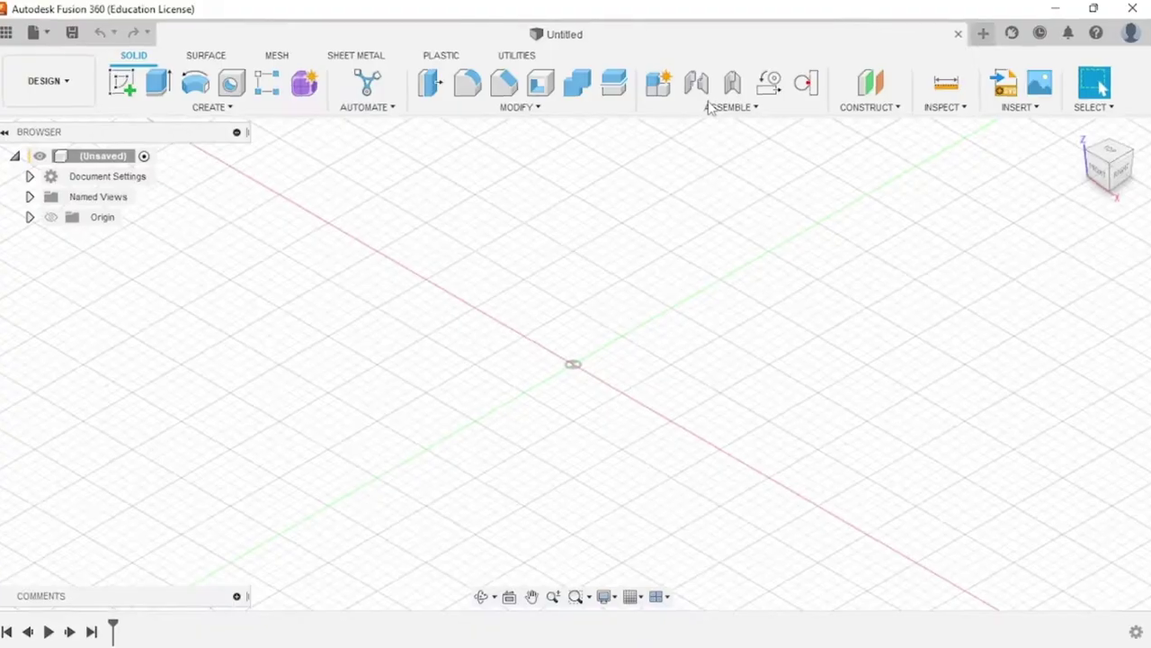
Add a new internal component named Base to the design
left_click(710, 107)
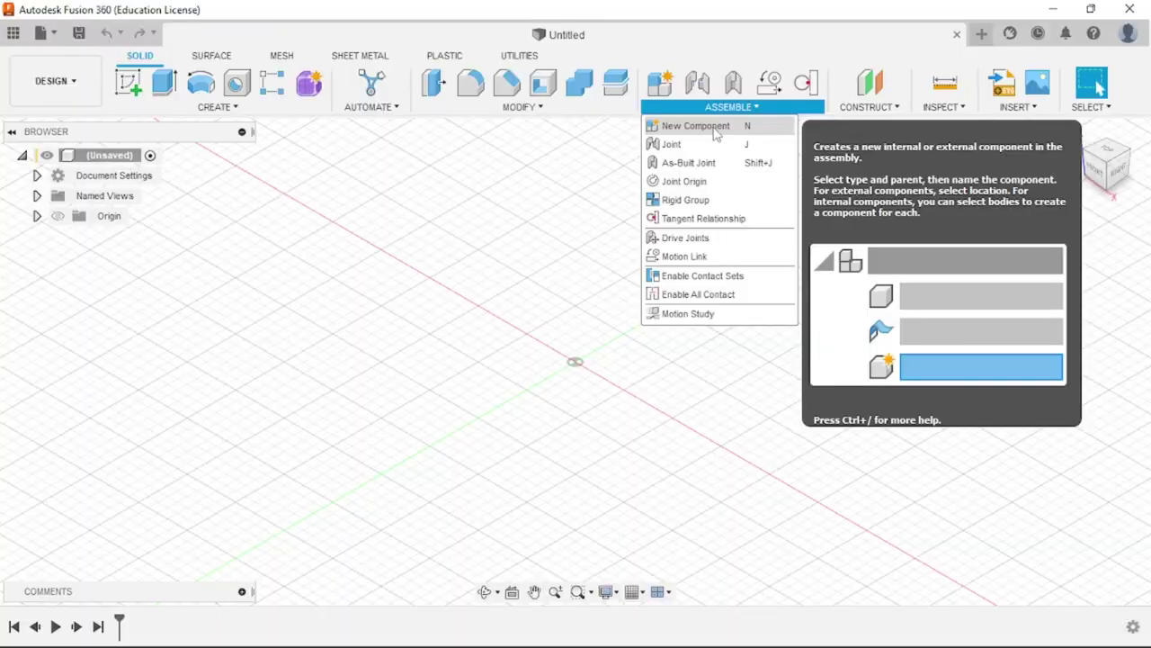
left_click(656, 121)
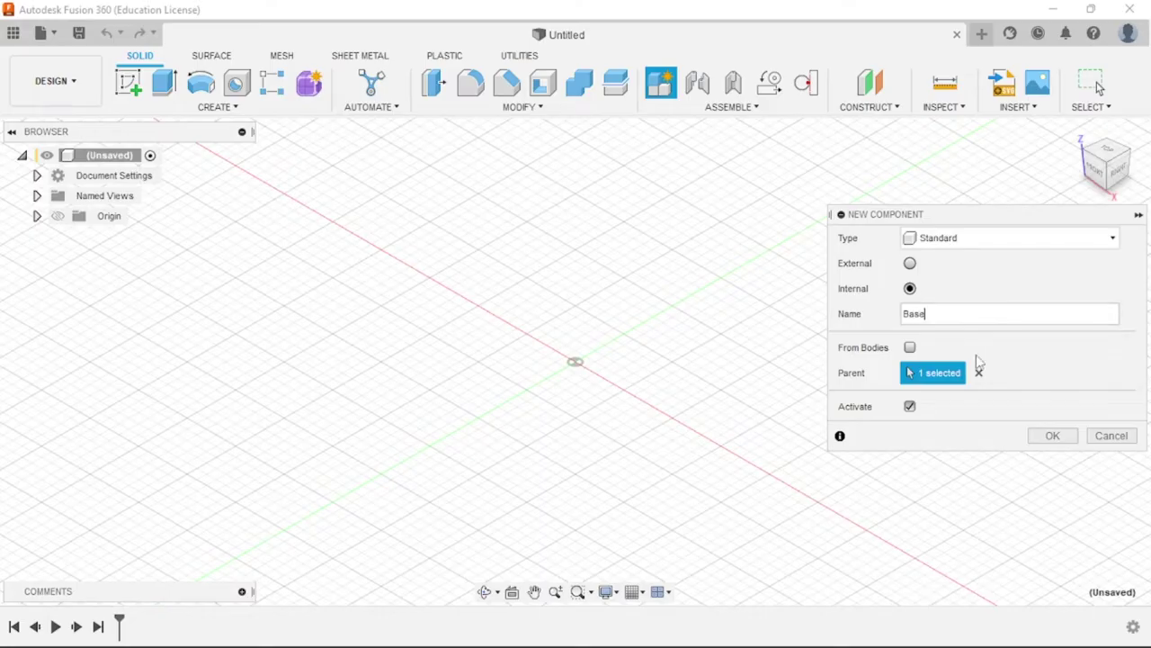
left_click(1047, 443)
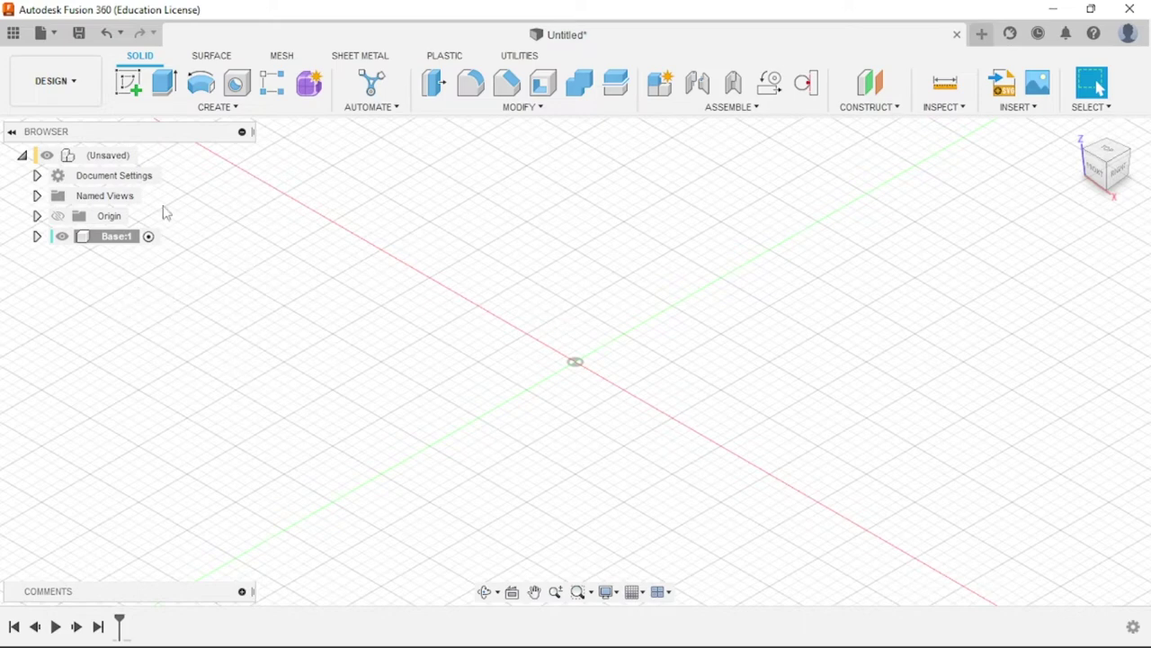
left_click(138, 95)
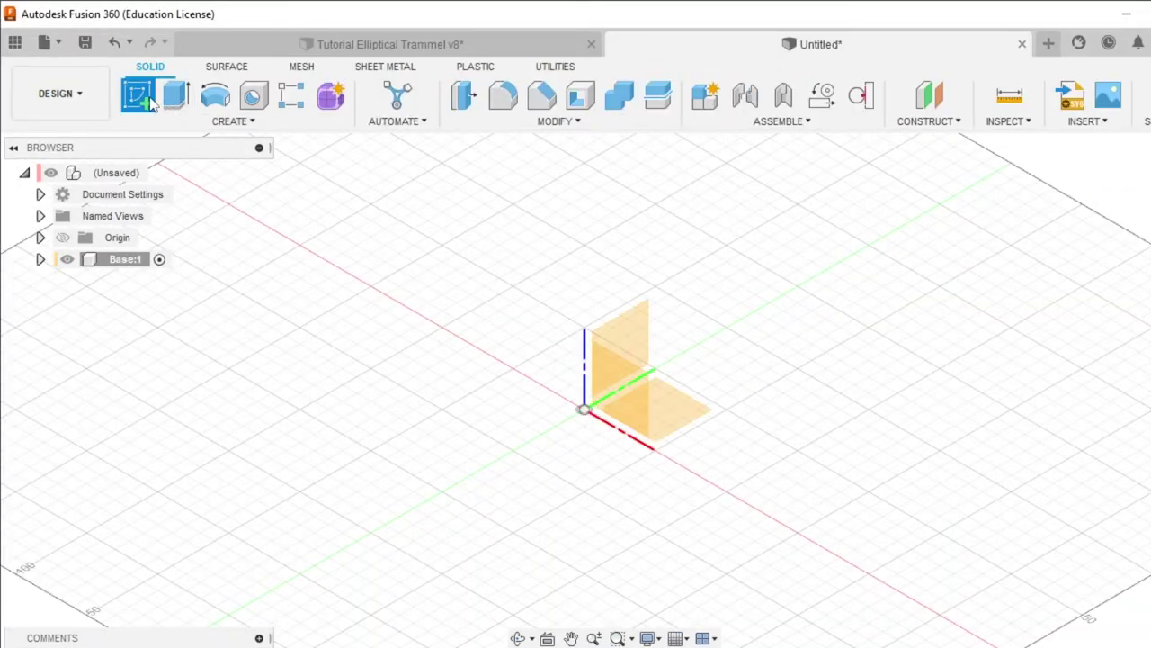
Begin a sketch on the Base component's horizontal XY origin plane
left_click(210, 123)
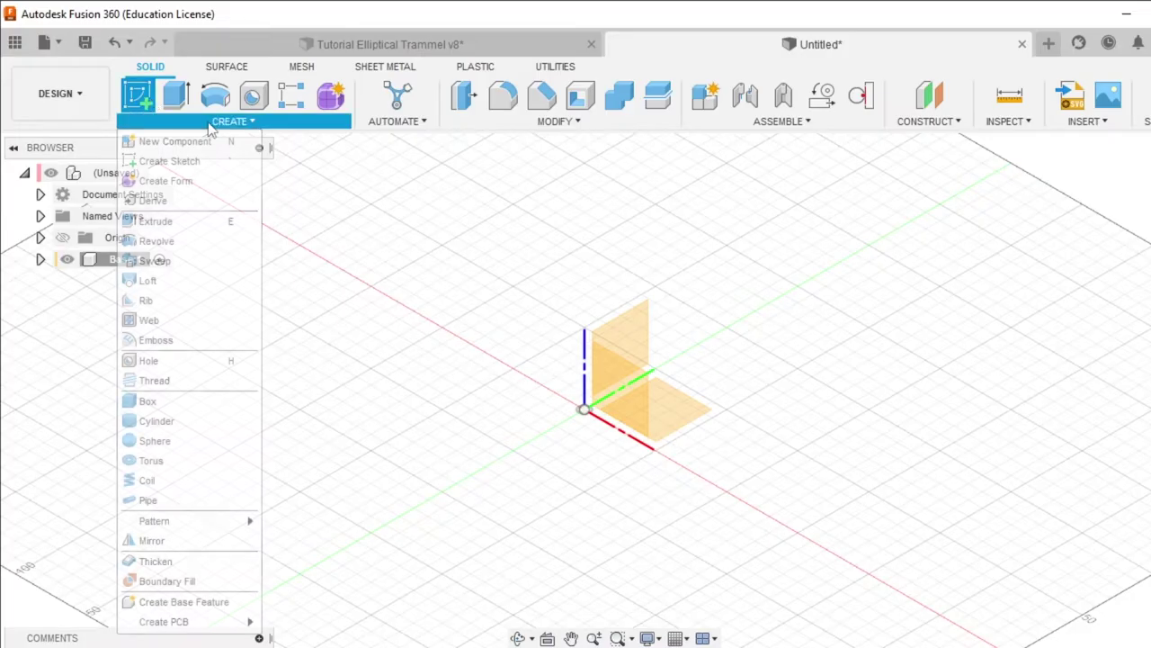
left_click(177, 171)
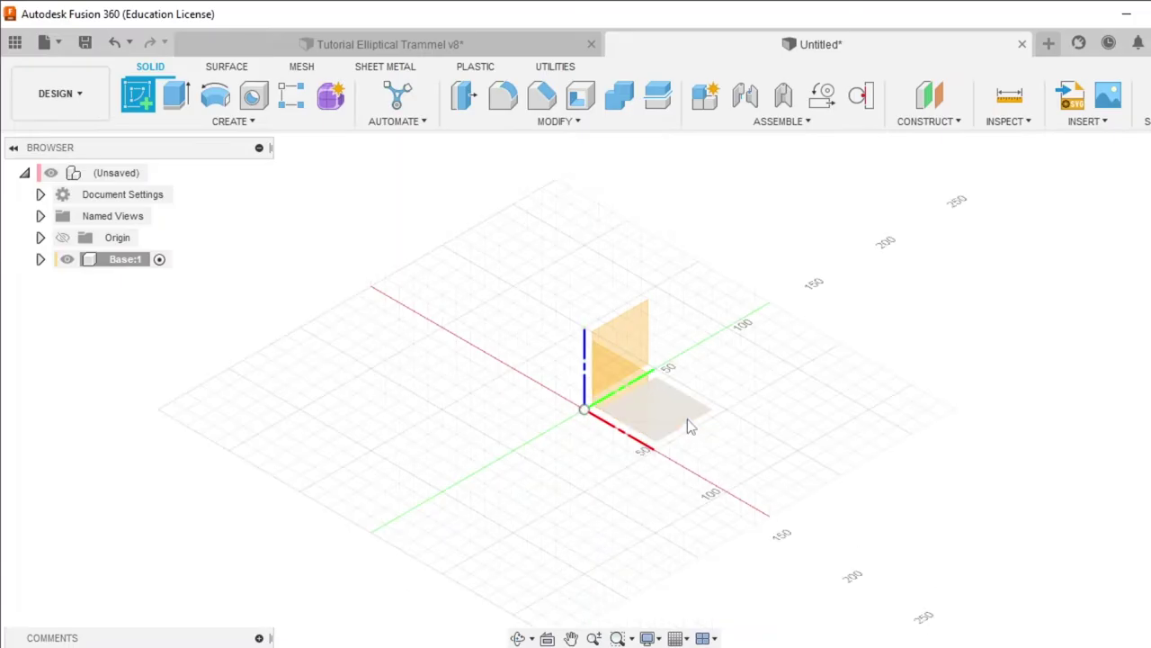
left_click(688, 420)
scroll(686, 436, "down", 8)
scroll(545, 422, "up", 5)
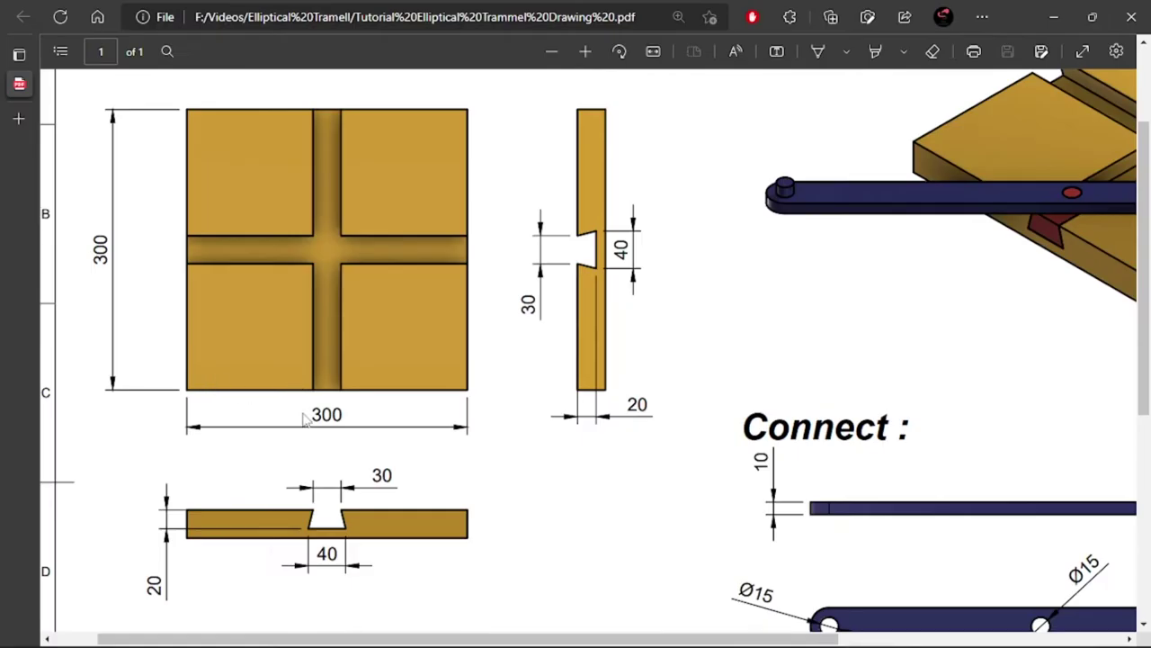
double_click(311, 413)
Zoom the PDF out to the whole trammel drawing sheet, then return to Fusion 360
left_click(381, 432)
scroll(359, 286, "down", 3, "ctrl")
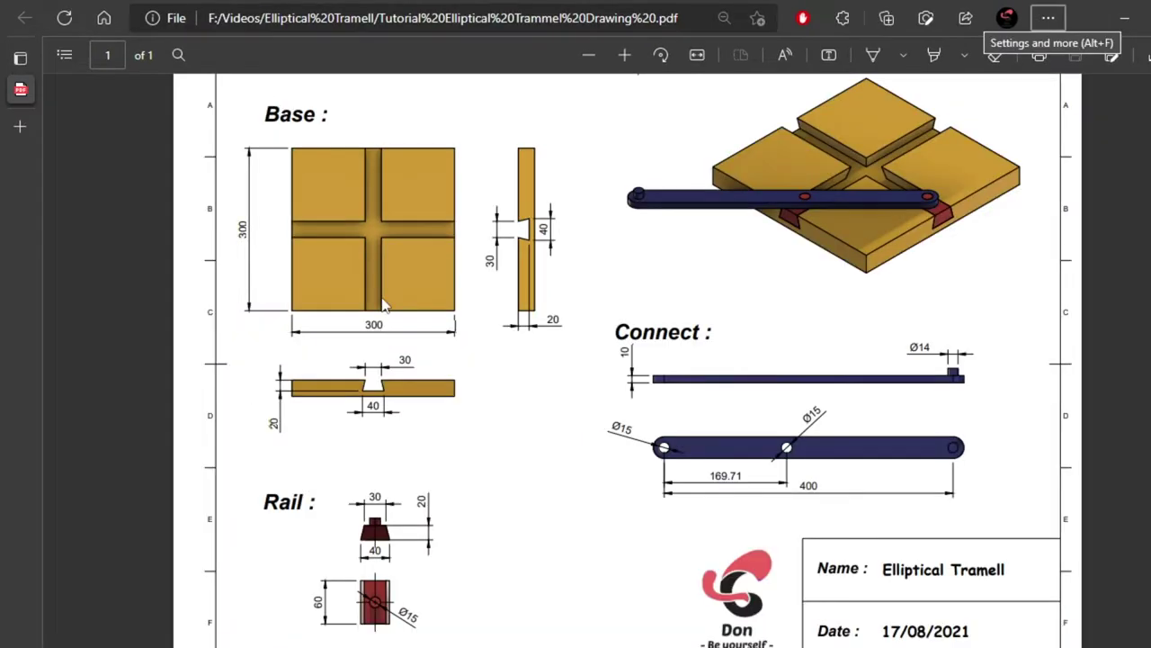
key("alt+Tab")
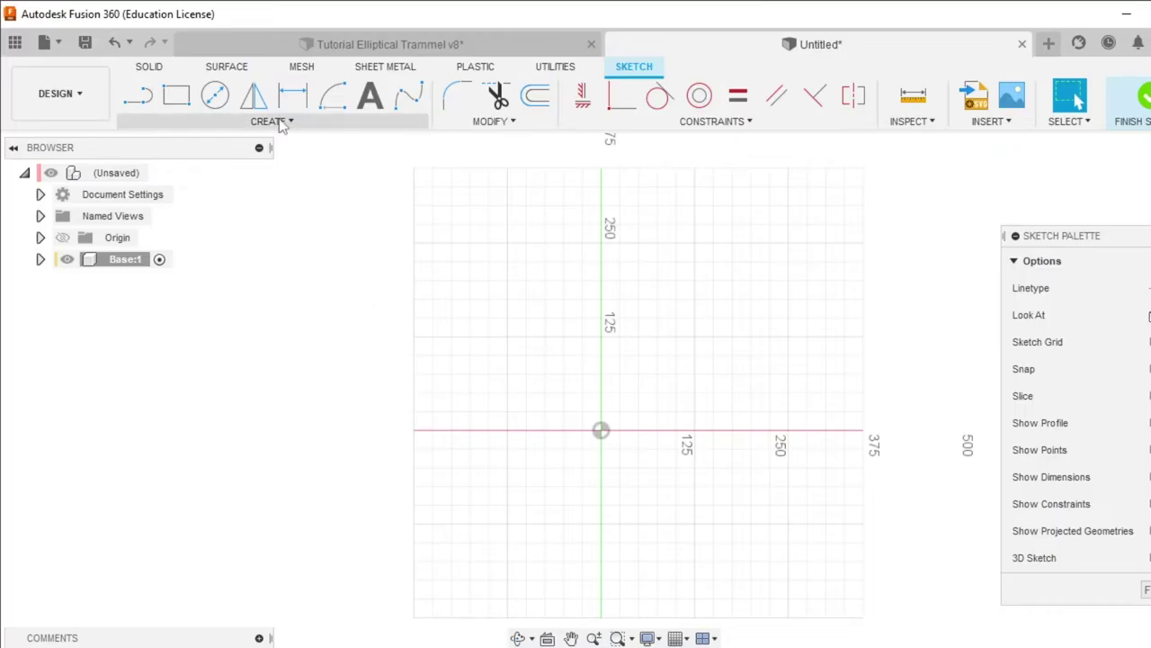
Draw a center rectangle from the origin out to a square corner for the base outline
left_click(185, 106)
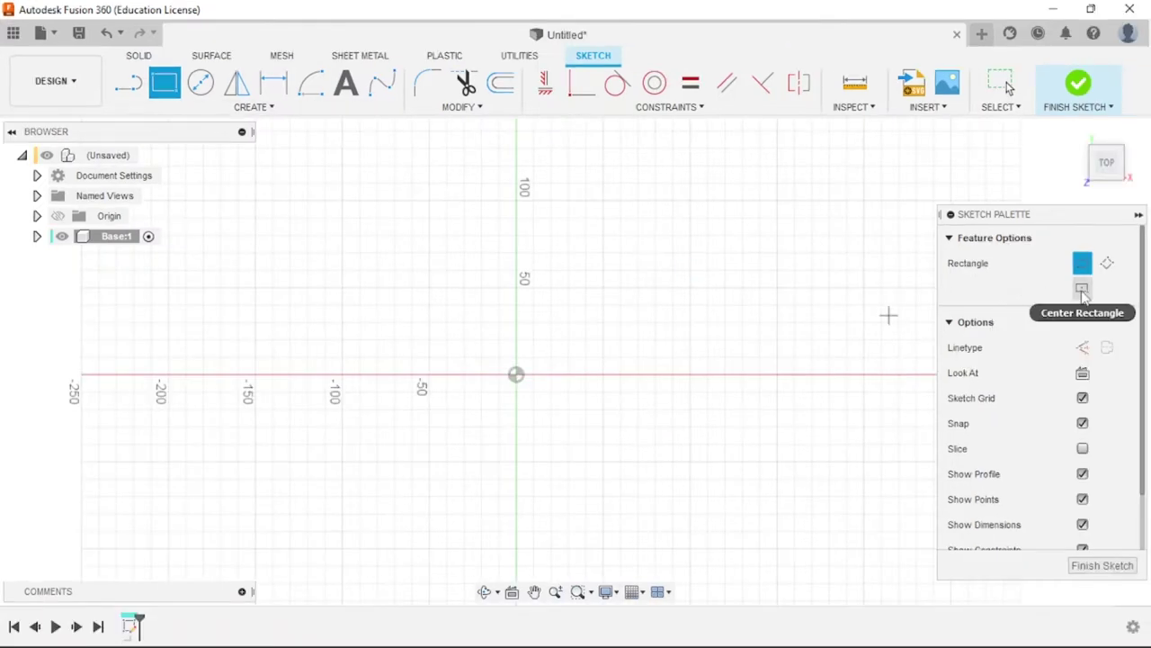
left_click(1082, 293)
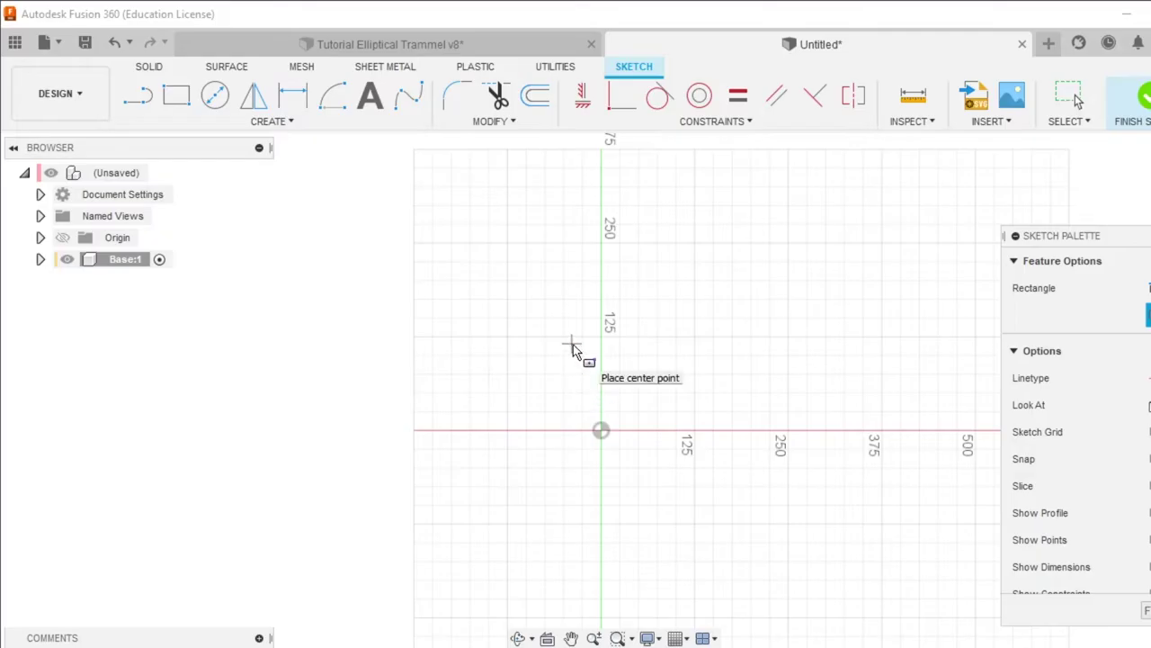
left_click(605, 434)
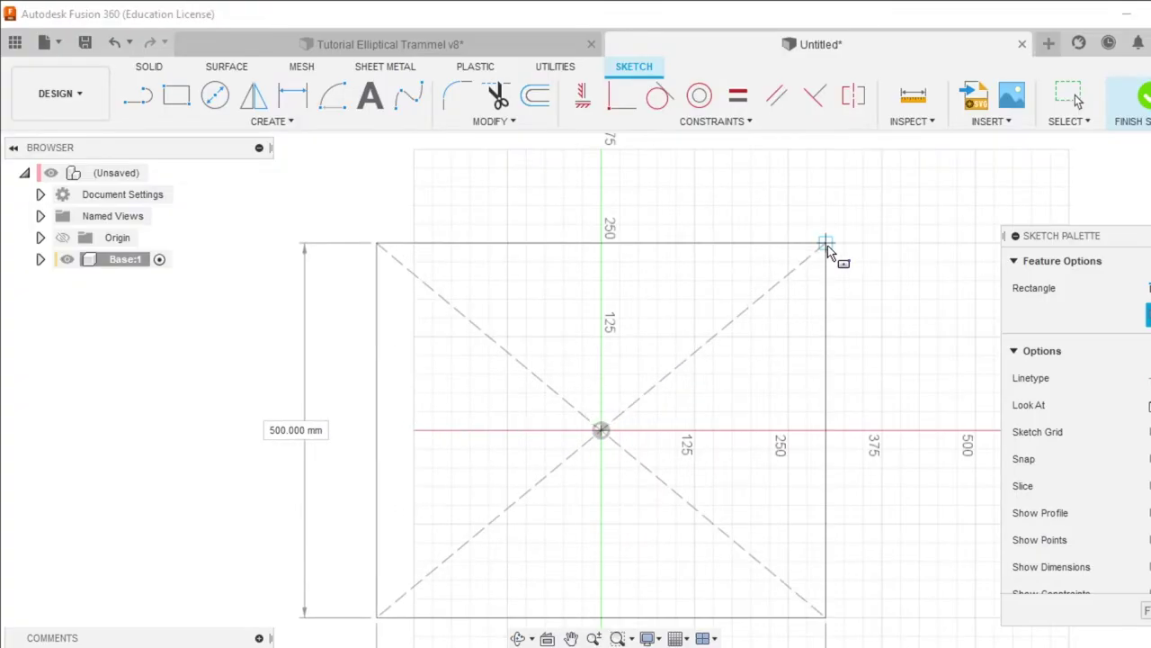
scroll(653, 209, "up", 2)
scroll(654, 209, "down", 2)
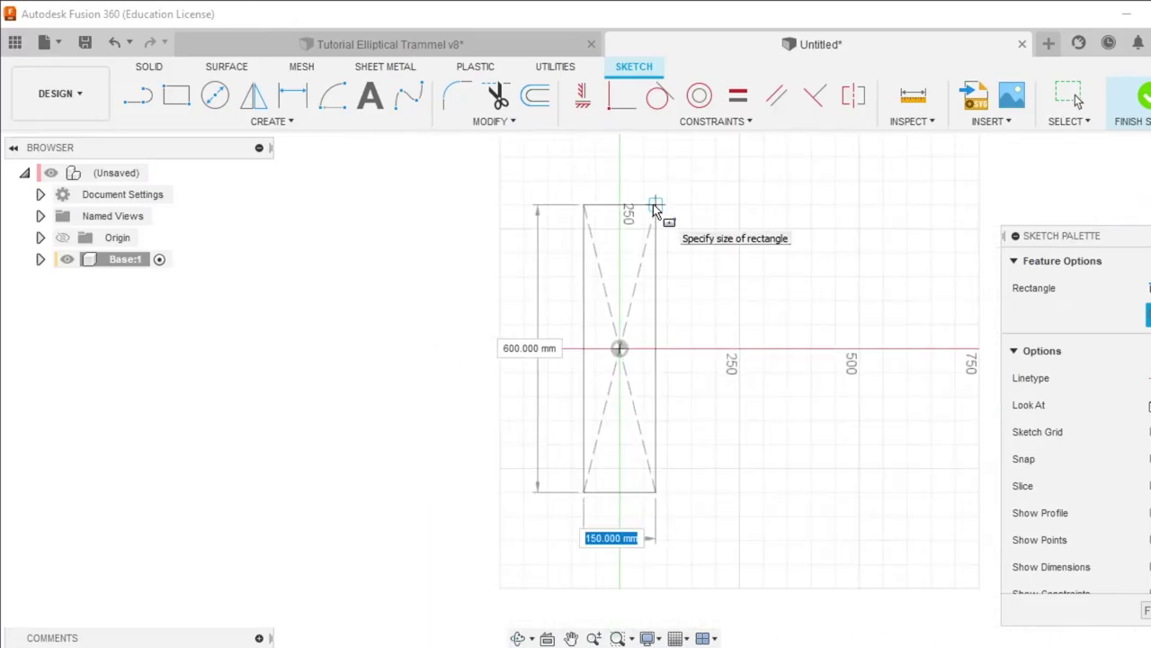
left_click(802, 197)
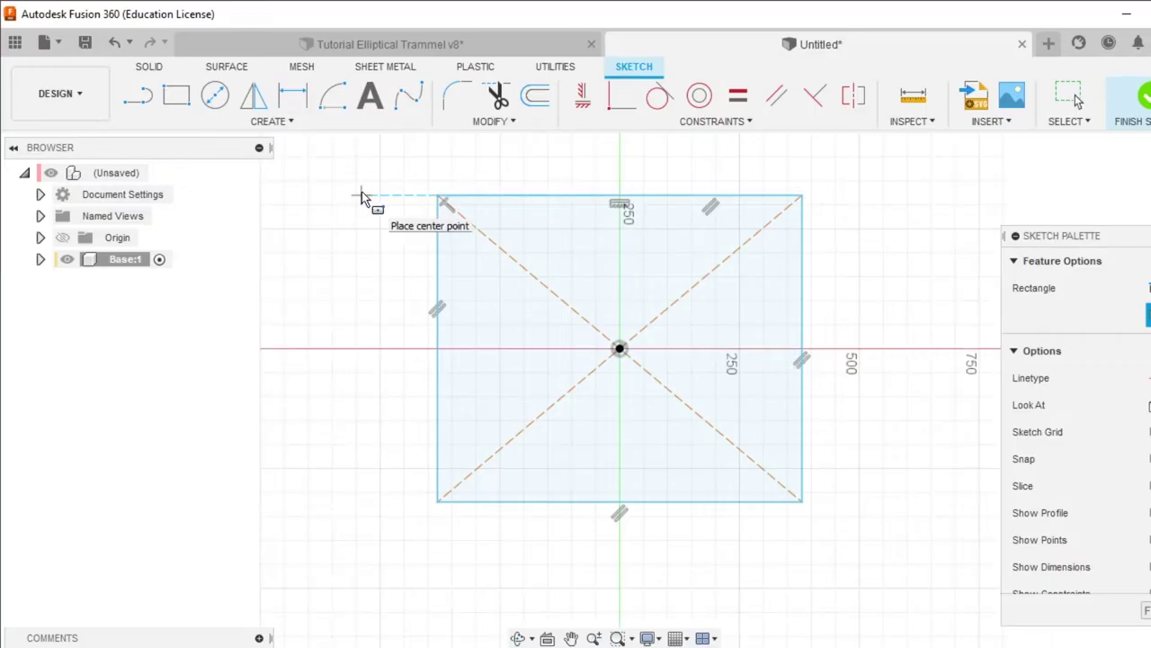
key("d")
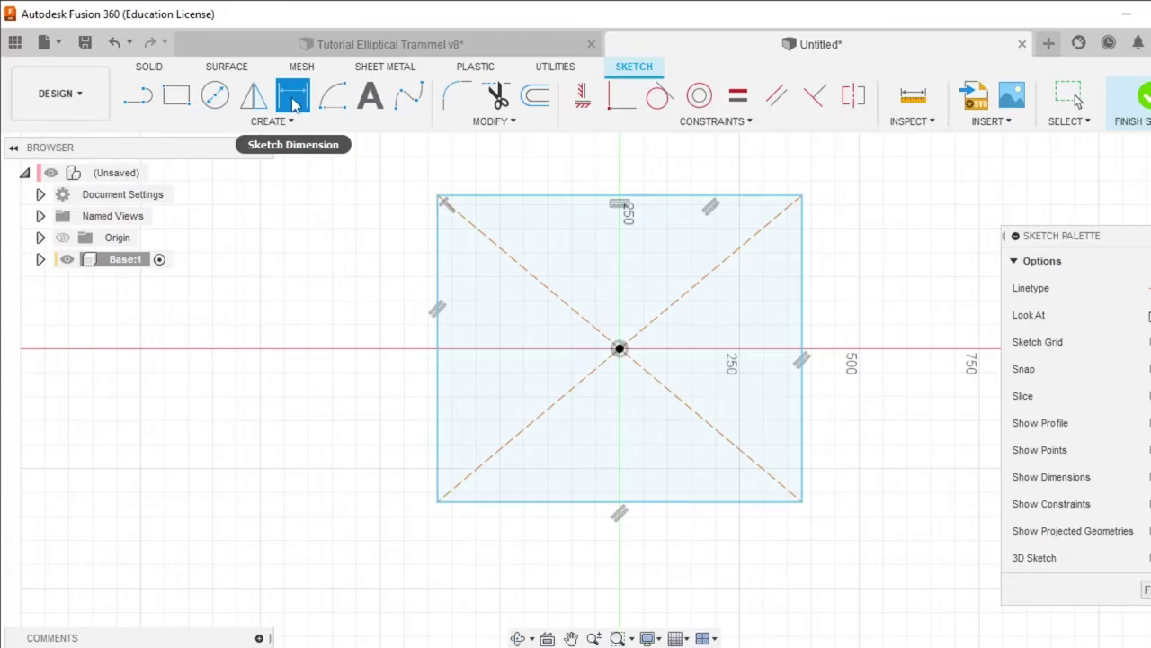
Dimension the rectangle's left edge to 300 mm
left_click(439, 292)
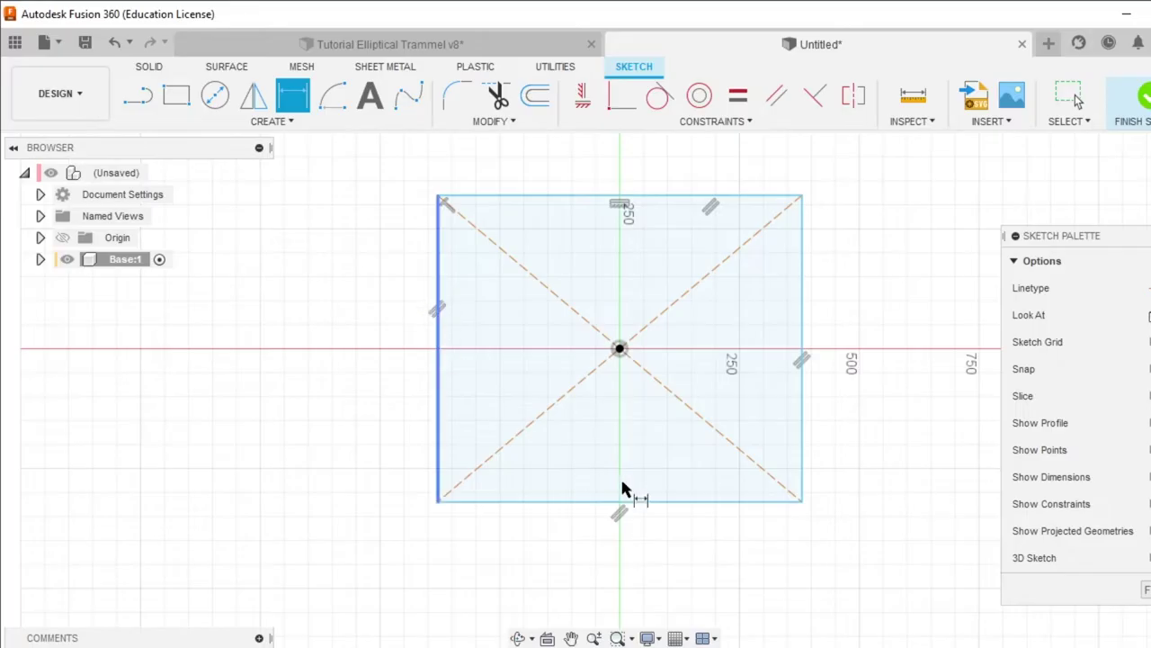
left_click(437, 245)
left_click(376, 253)
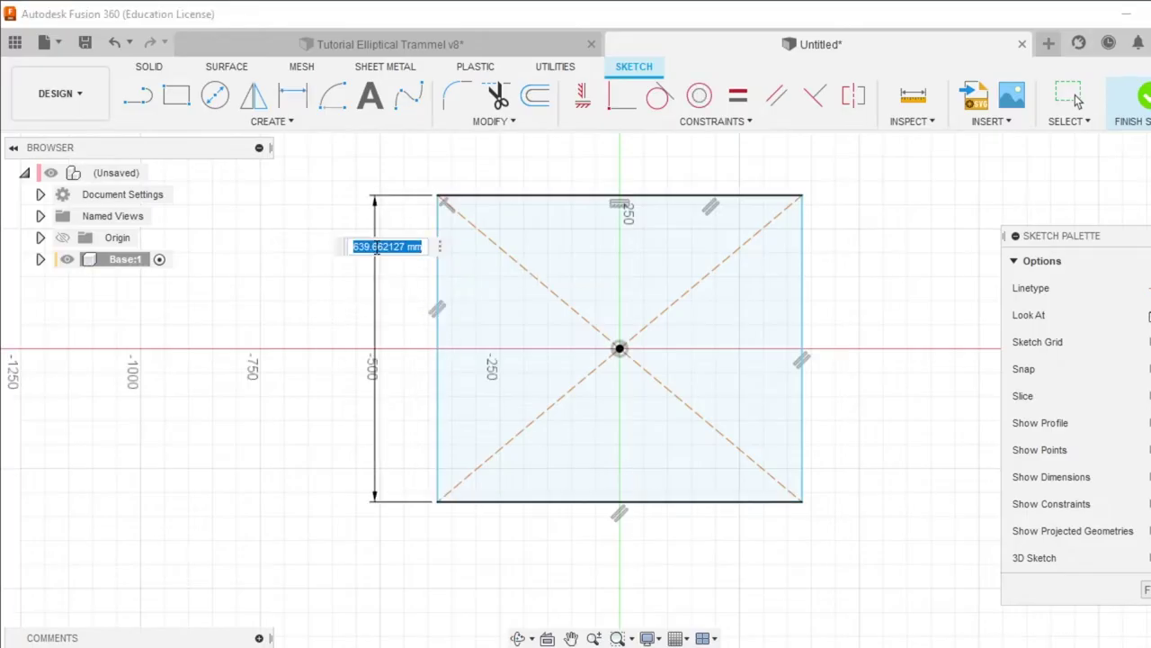
type("300")
key("Return")
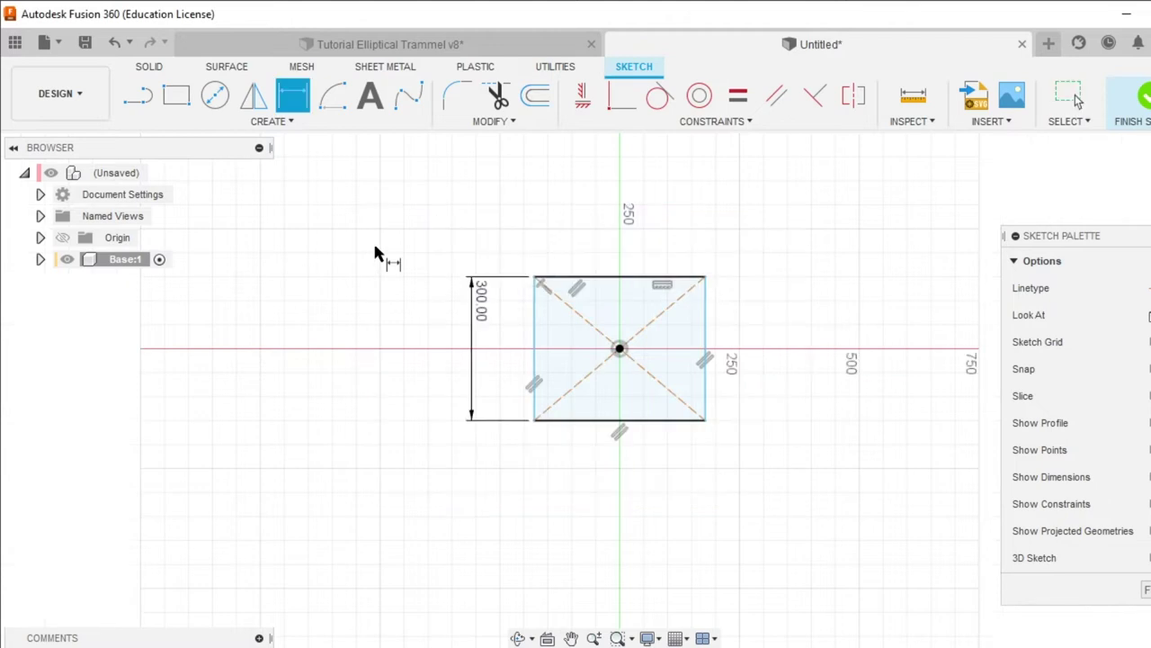
scroll(213, 319, "up", 1)
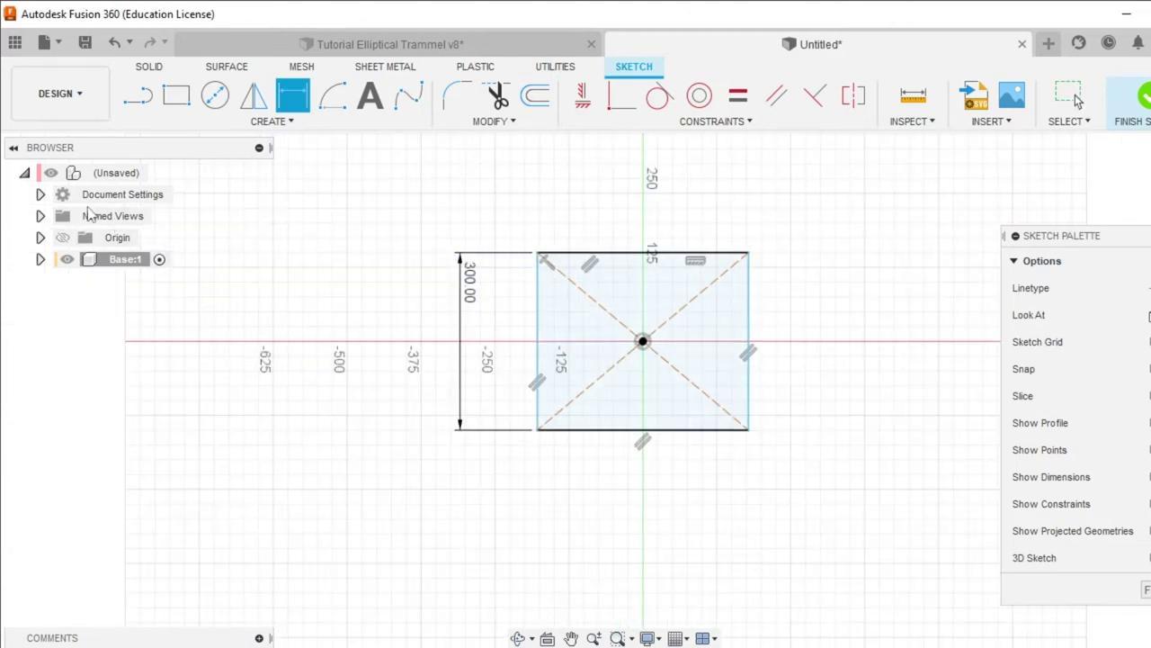
Confirm mm units, make the bottom and left edges equal, and finish the sketch
left_click(40, 194)
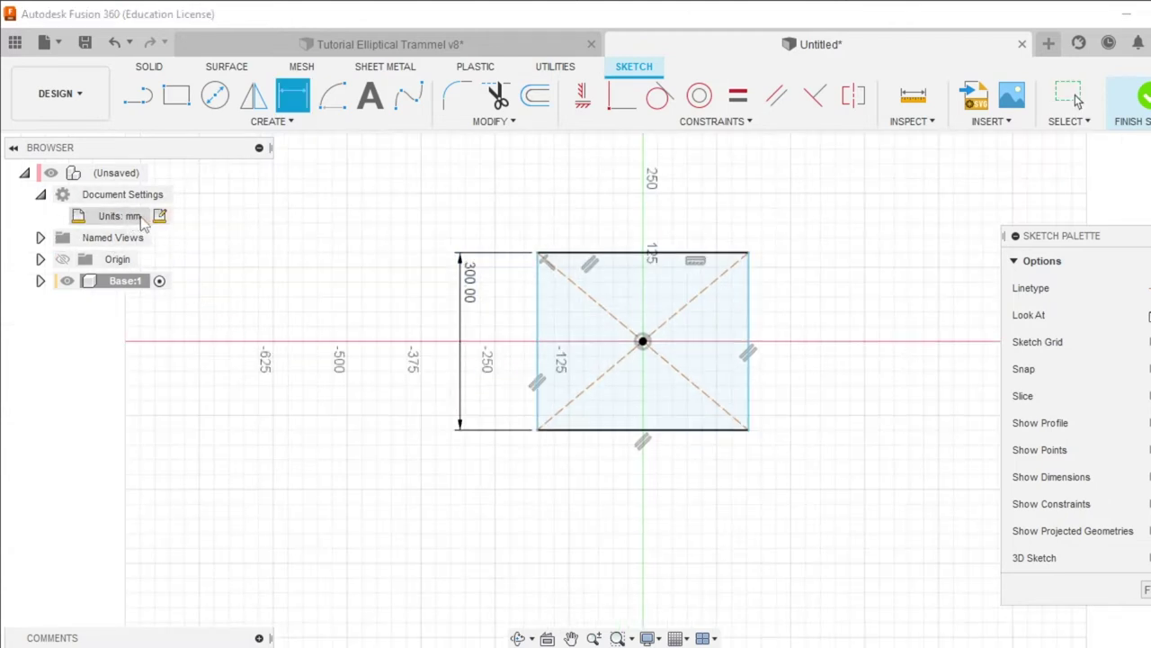
scroll(630, 403, "up", 3)
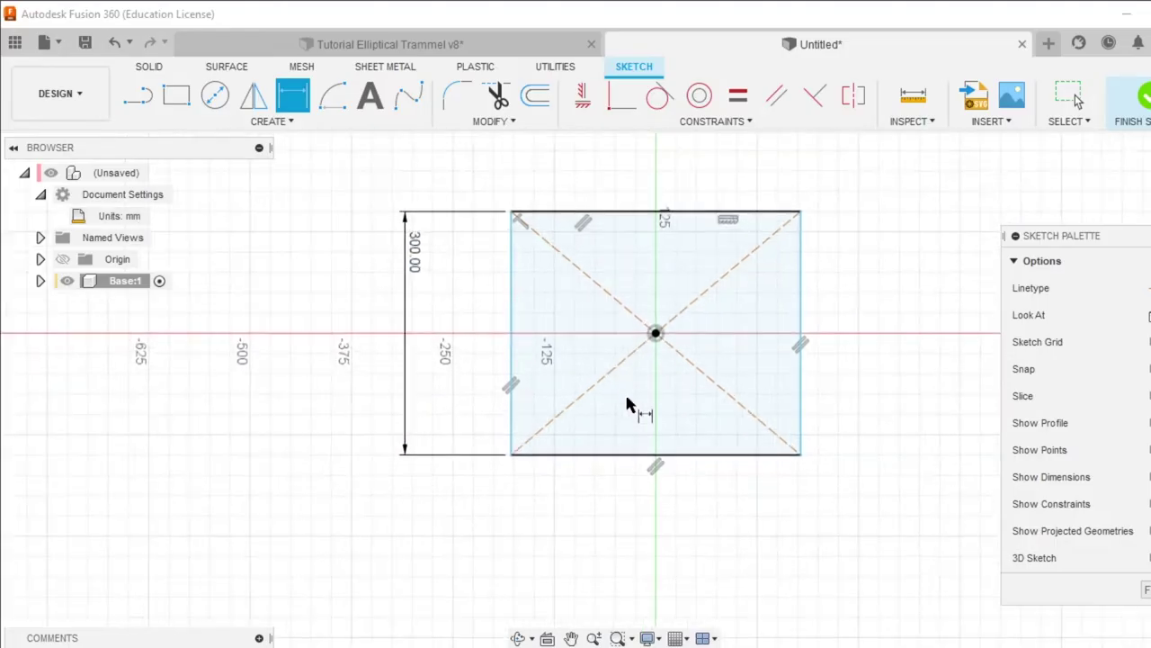
scroll(481, 393, "down", 2)
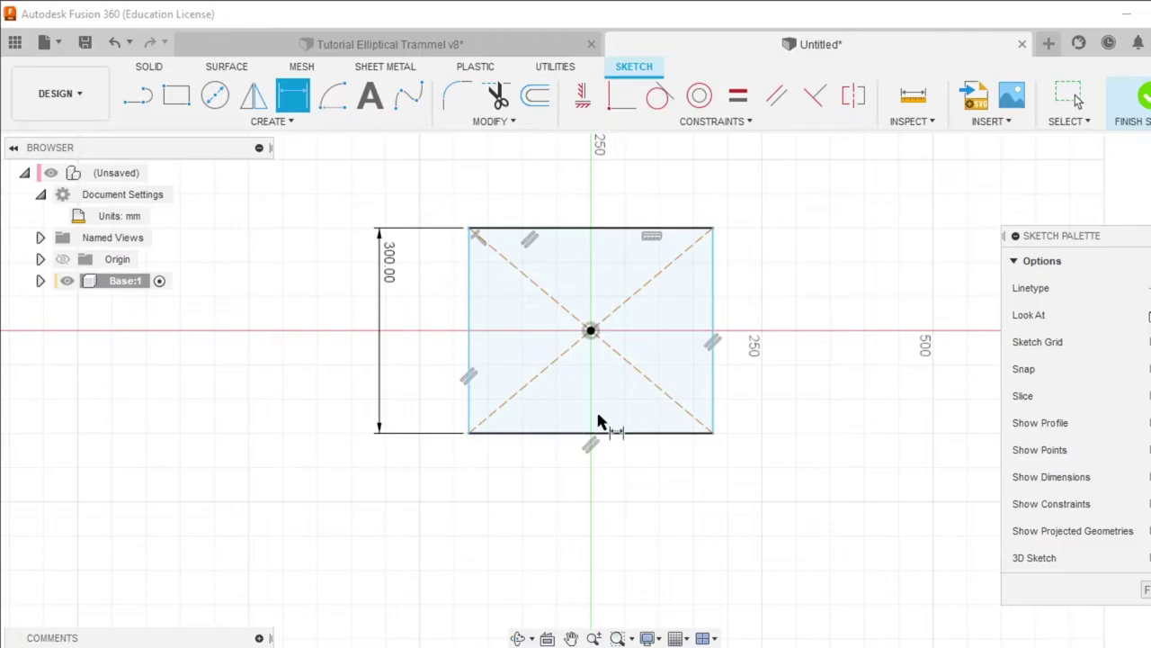
left_click(738, 97)
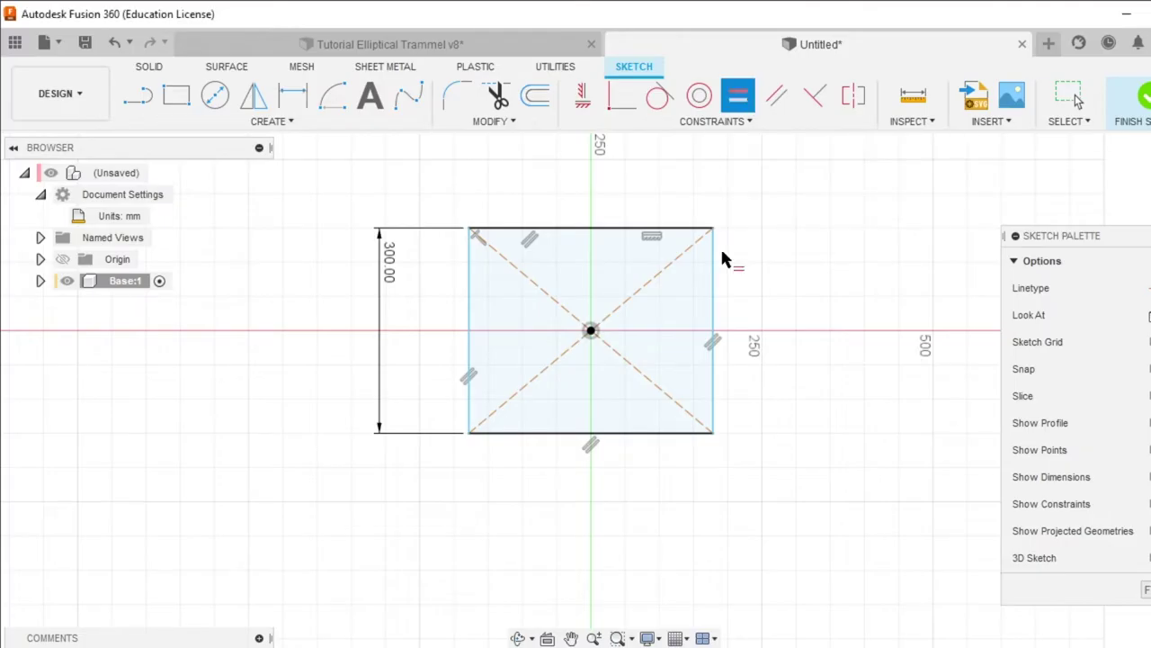
left_click(581, 435)
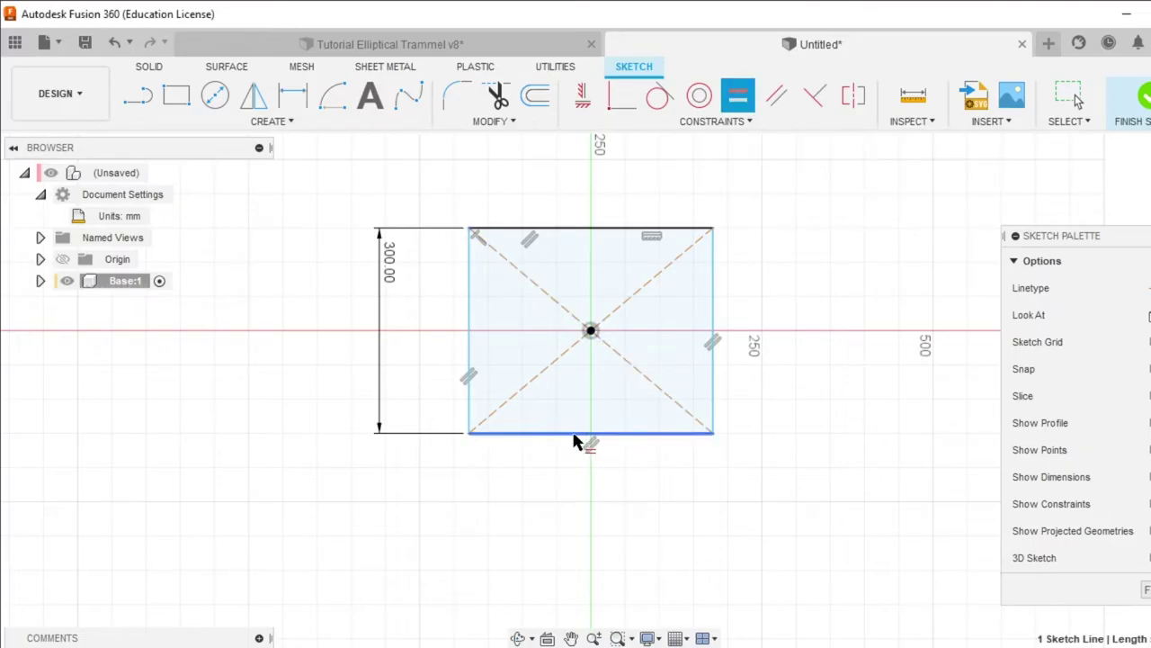
left_click(467, 345)
scroll(476, 419, "down", 2)
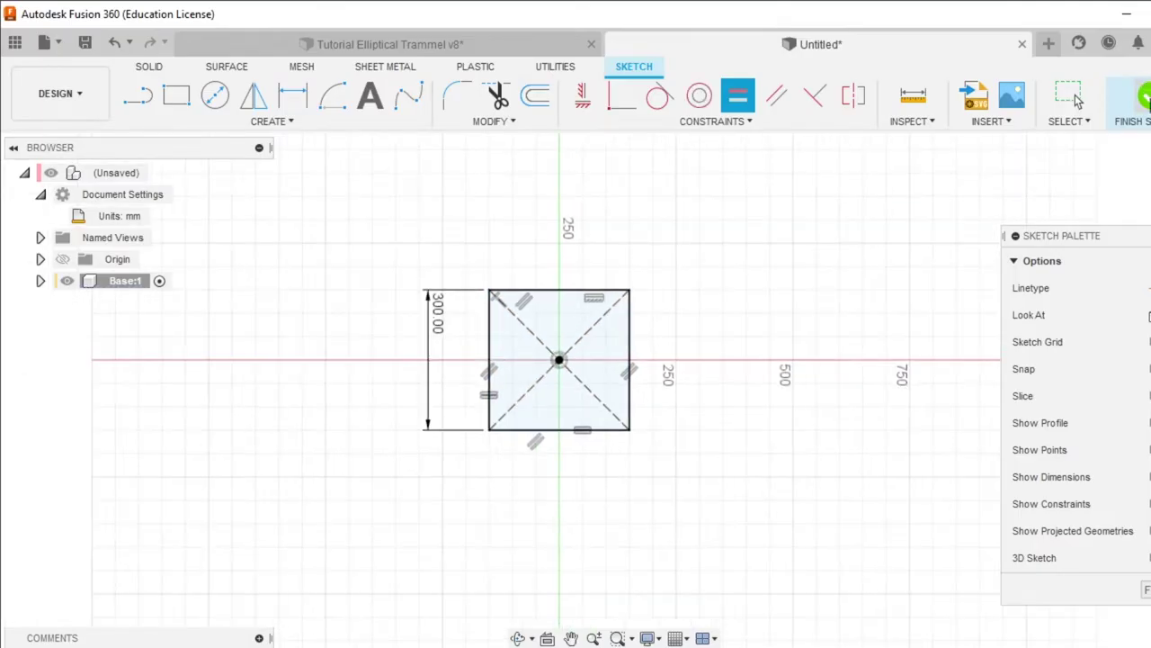
left_click(1135, 97)
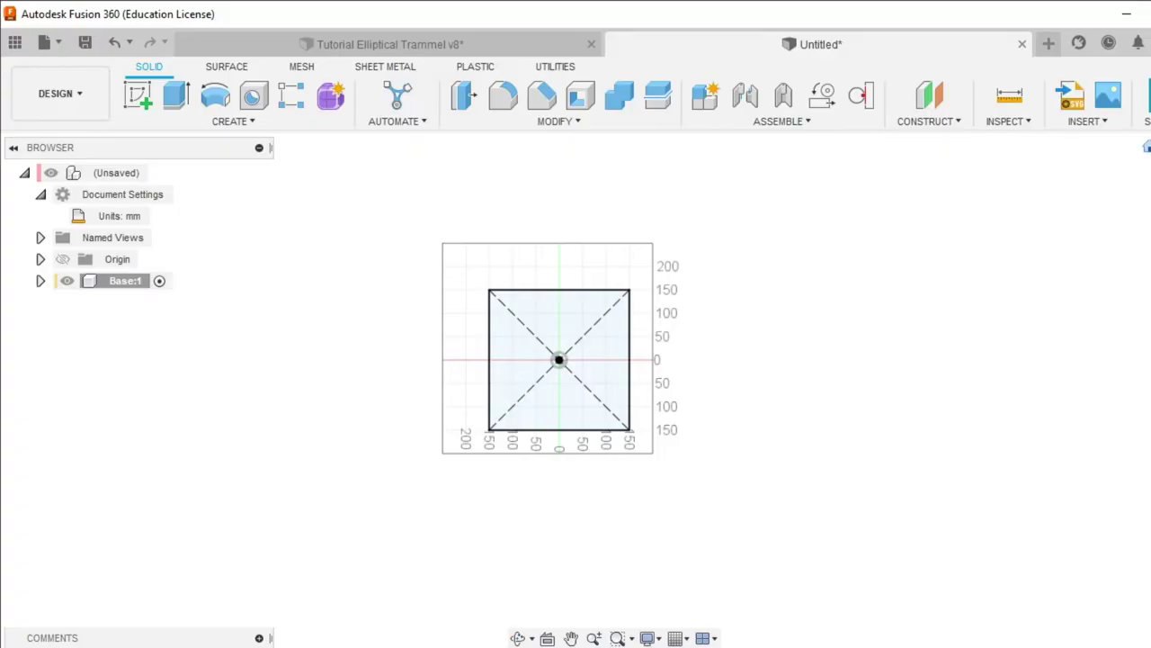
Choose Extrude from the Create menu for the square profile
left_click(485, 345)
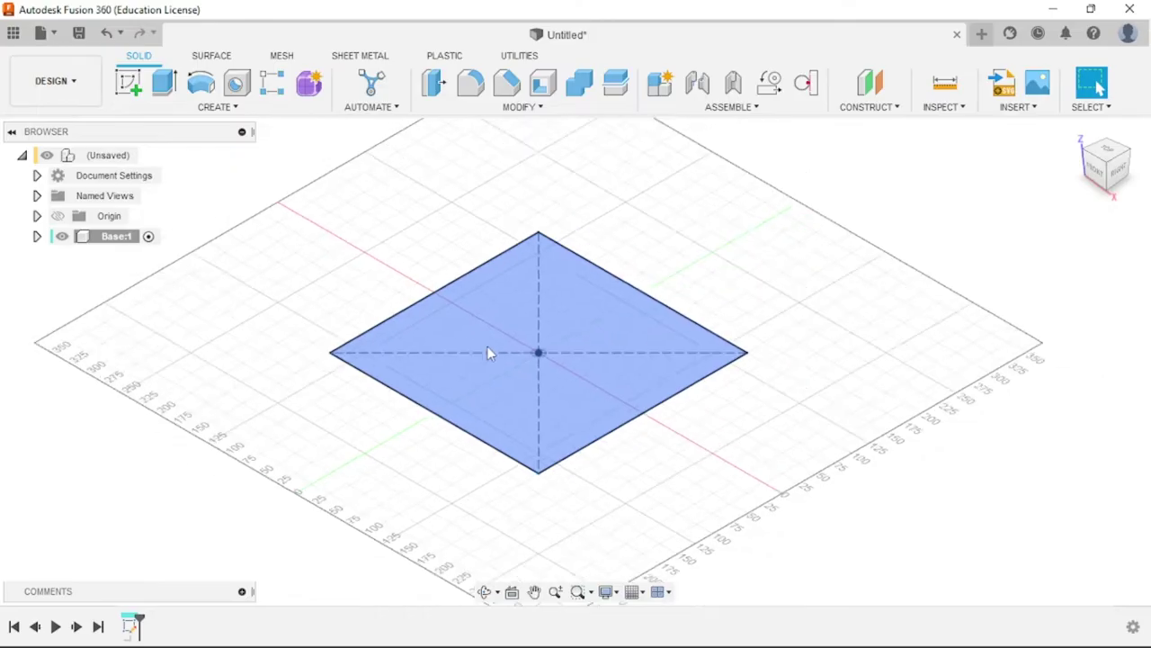
left_click(316, 270)
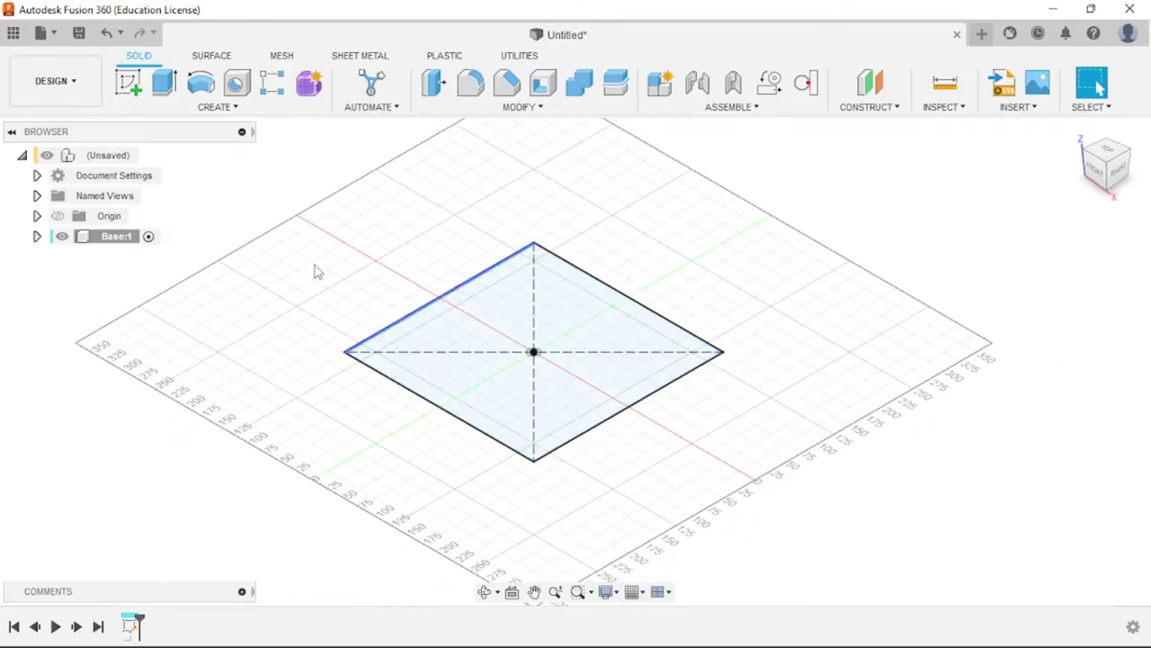
left_click(223, 106)
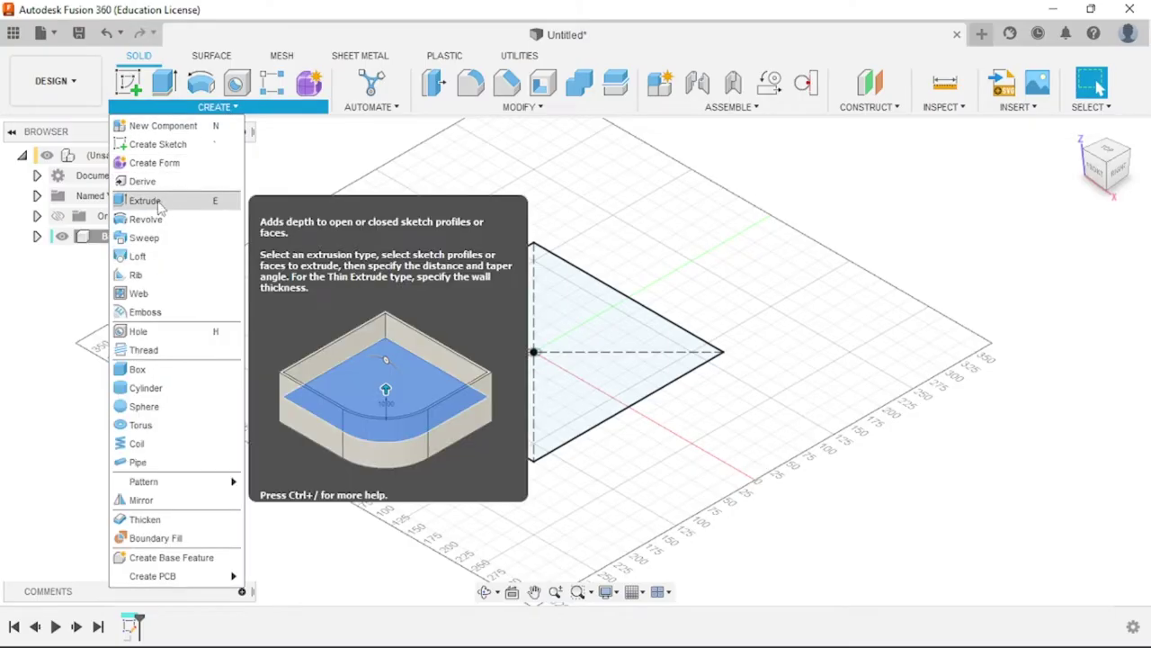
left_click(247, 141)
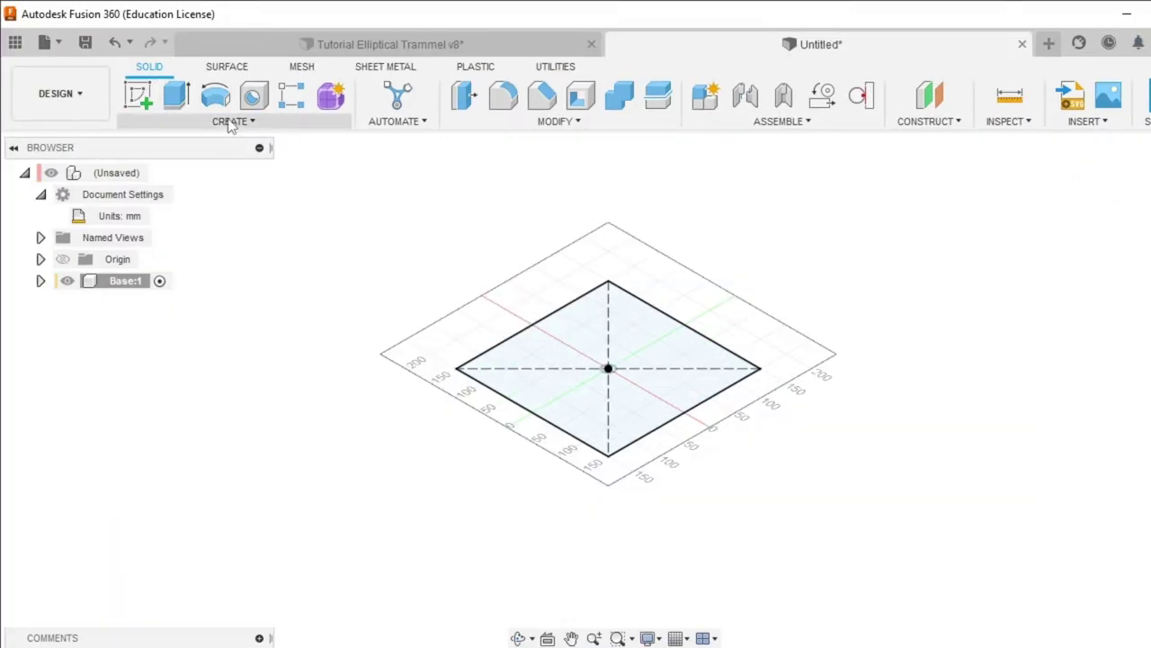
left_click(214, 108)
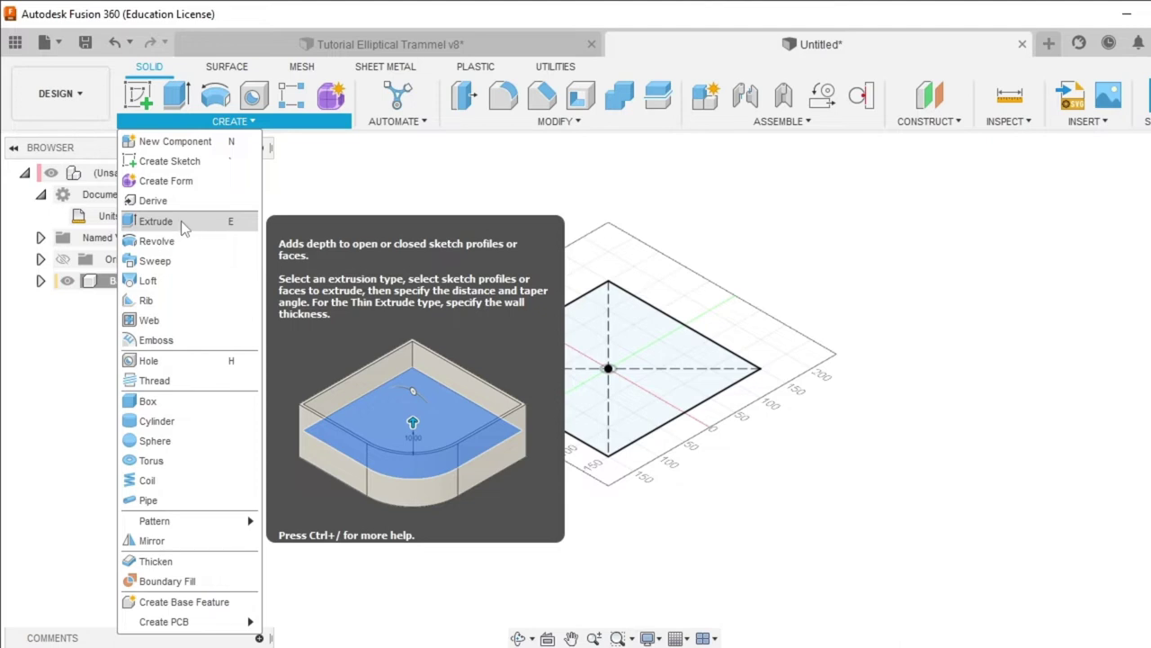
left_click(214, 223)
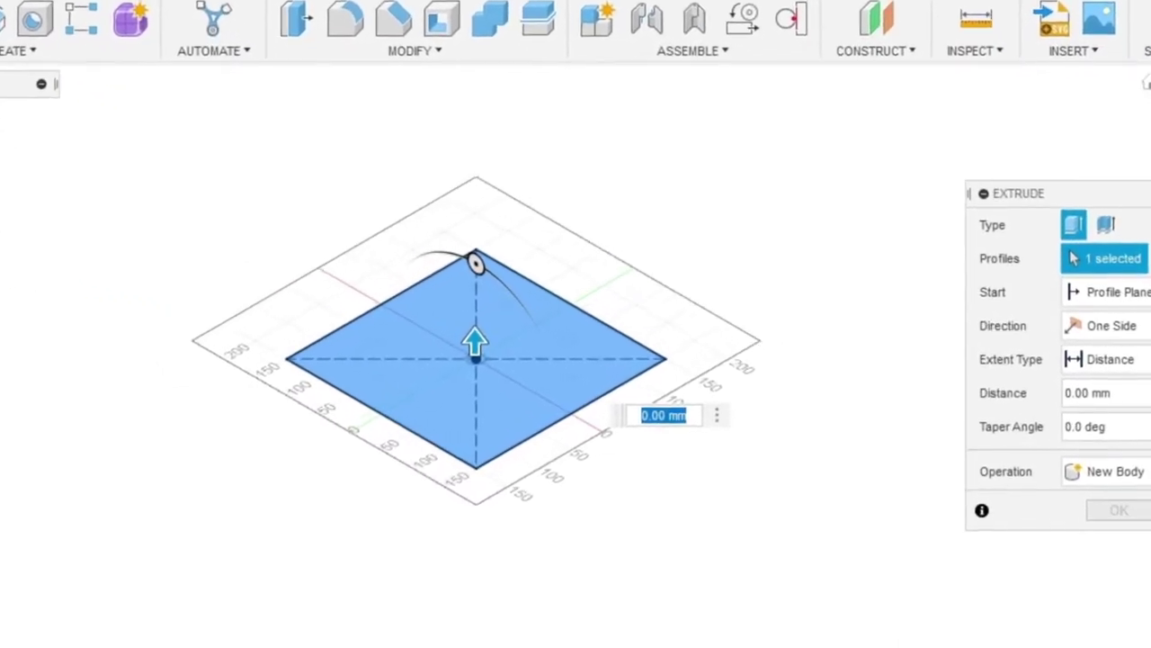
Extrude the 300 mm square profile 30 mm as a new solid body
scroll(575, 334, "up", 2)
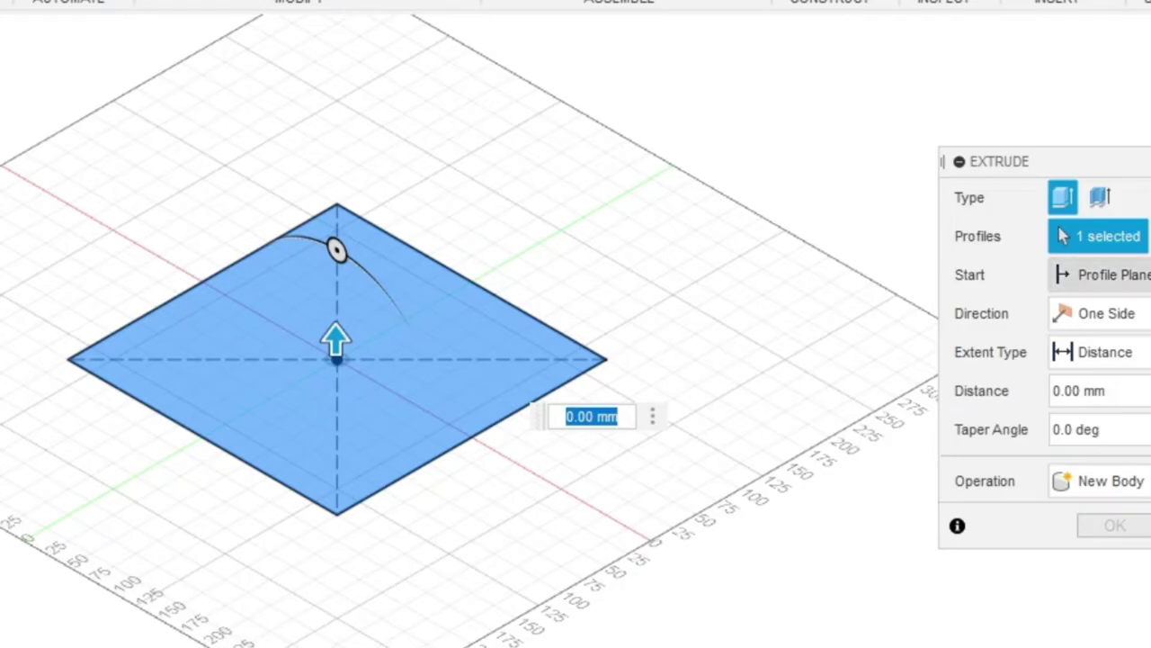
left_click(1131, 238)
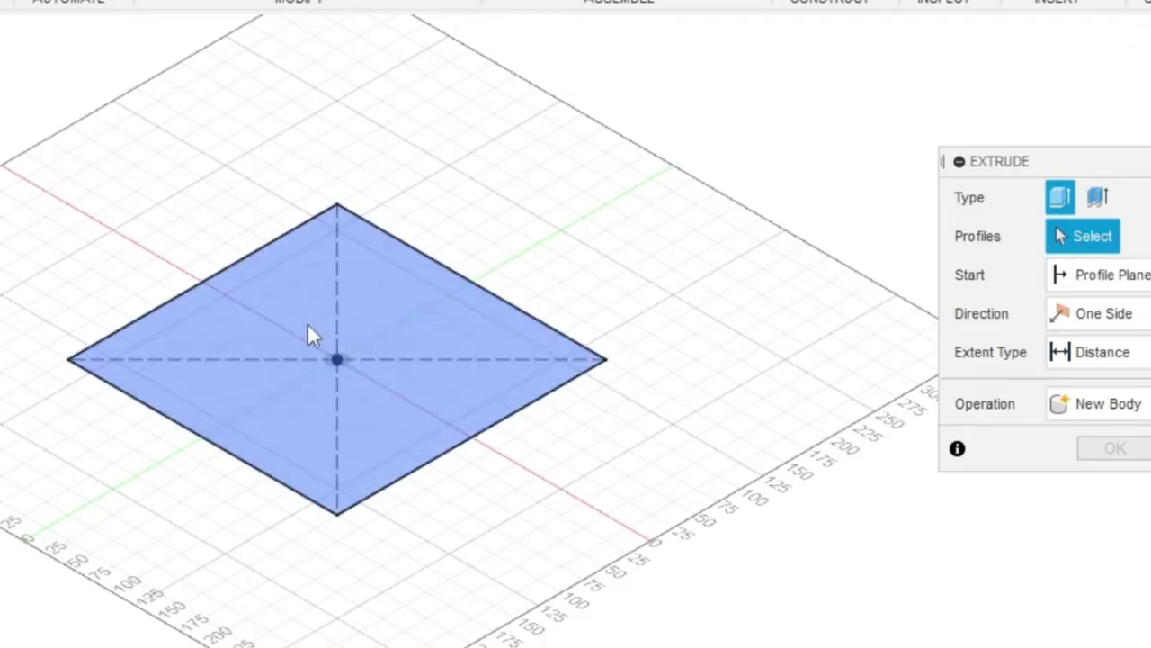
scroll(348, 360, "up", 2)
left_click(260, 319)
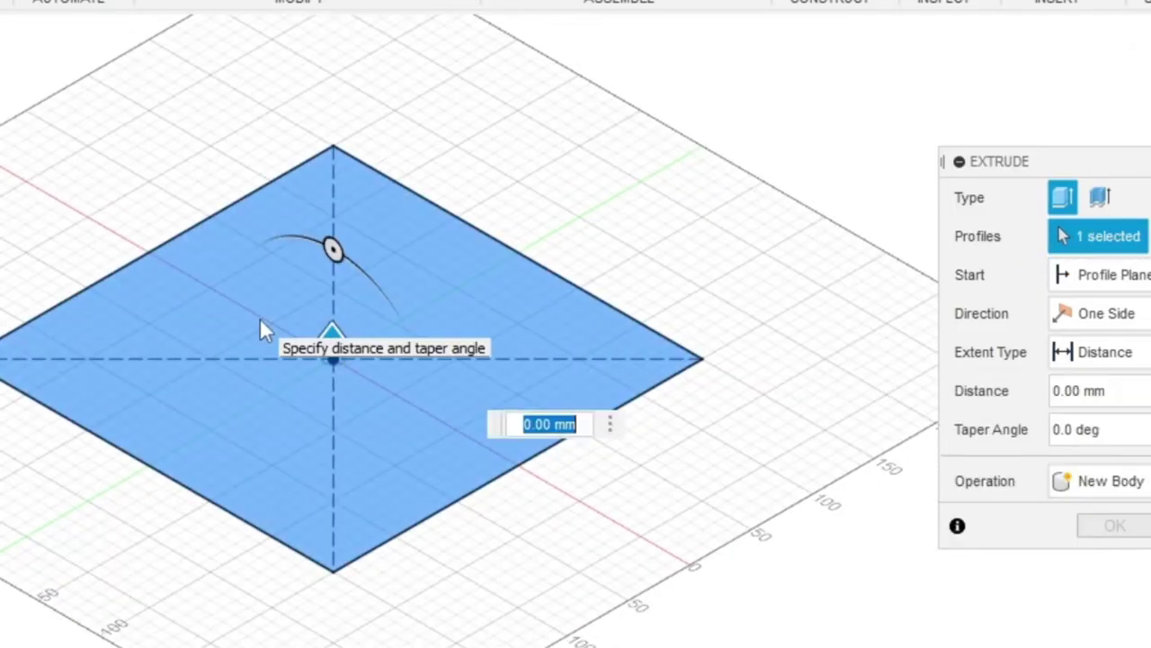
scroll(367, 627, "down", 2)
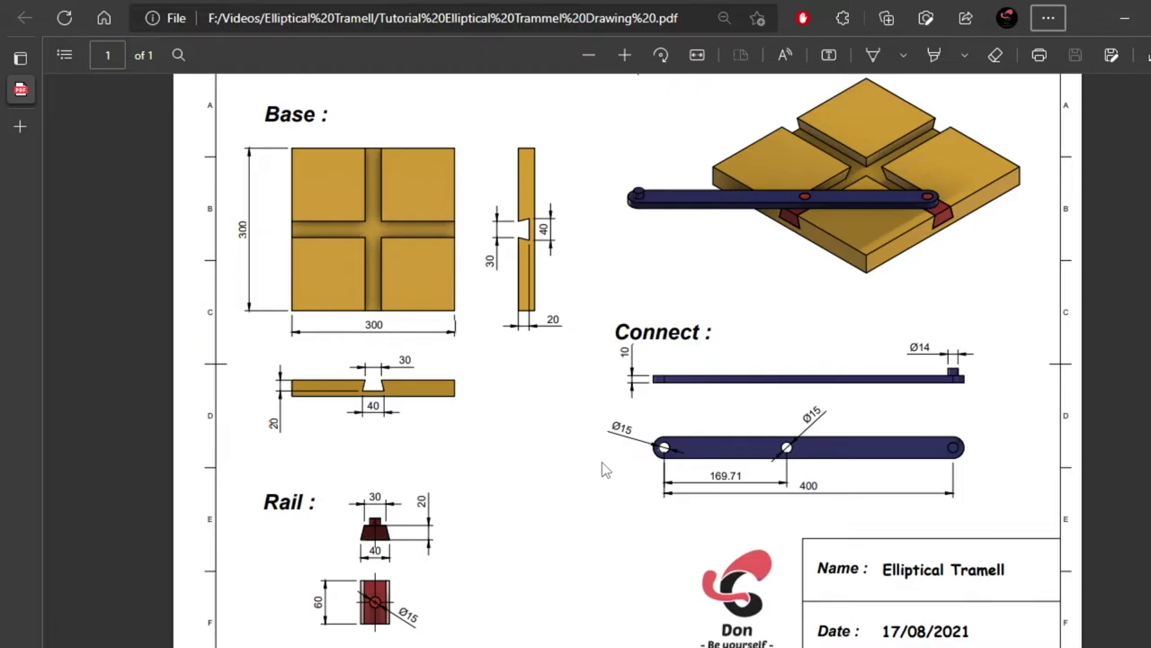
scroll(506, 254, "up", 1)
scroll(296, 437, "down", 1)
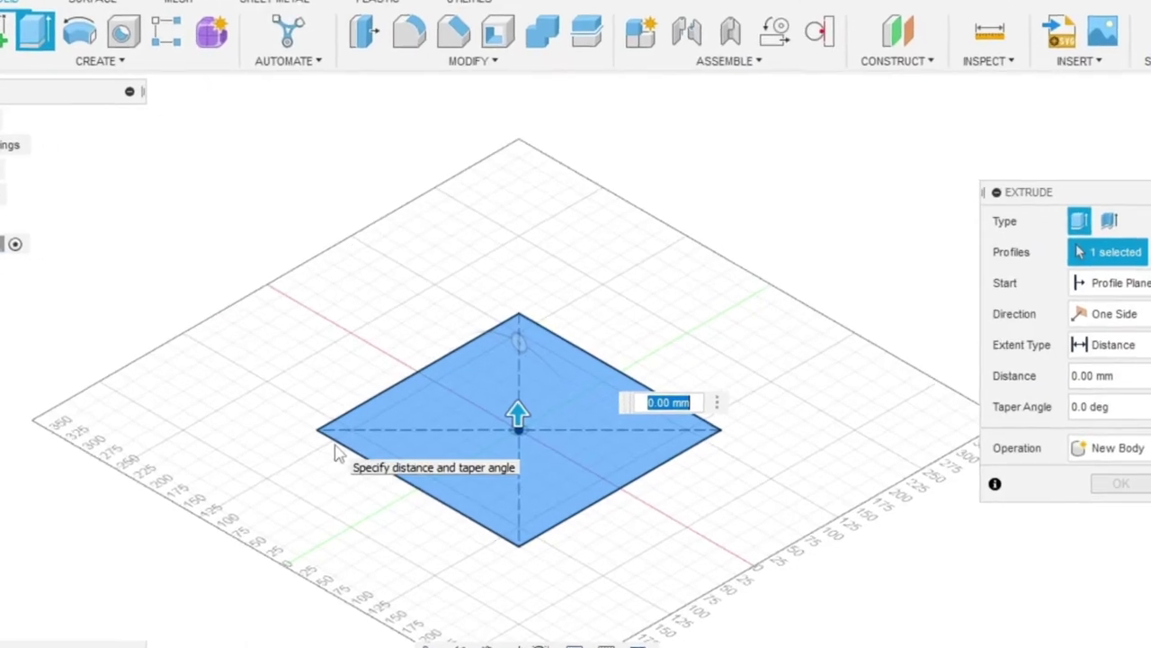
type("30")
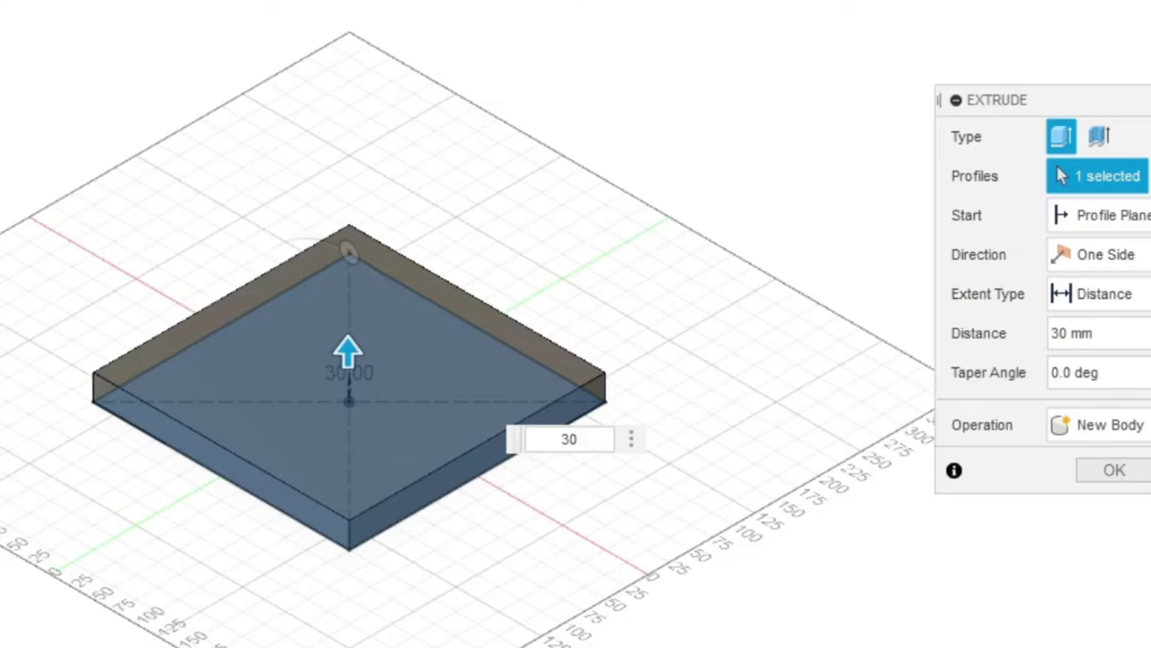
left_click(1120, 480)
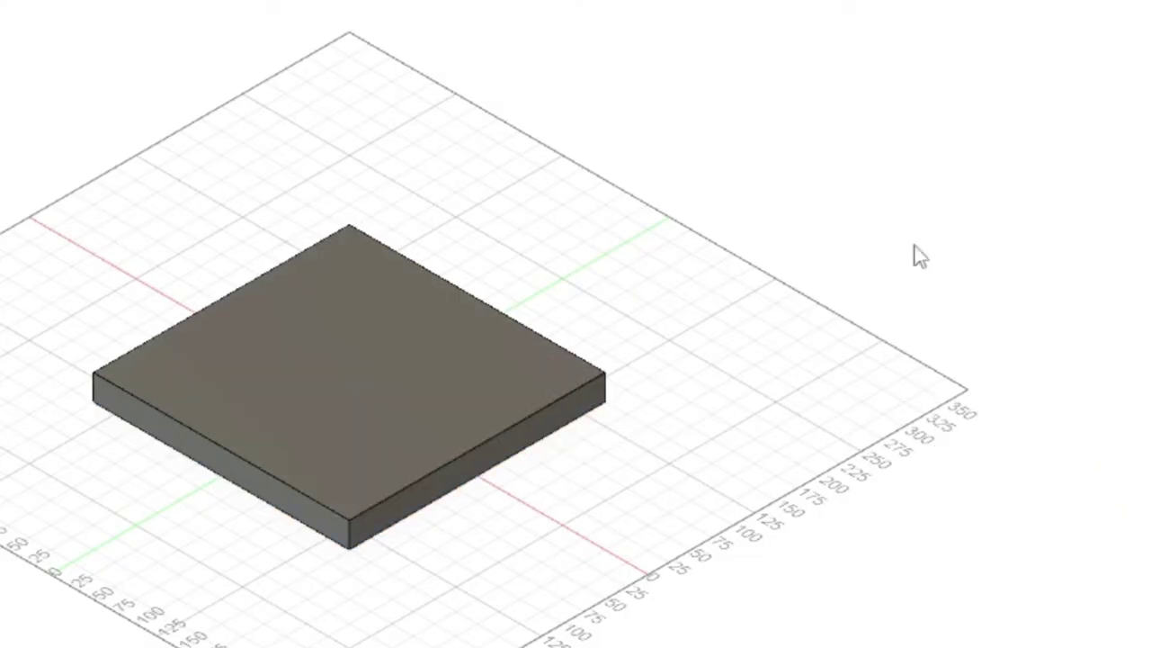
Browse the Insert, Construct and Inspect menus and turn on Component Colors
left_click(976, 0)
left_click(804, 0)
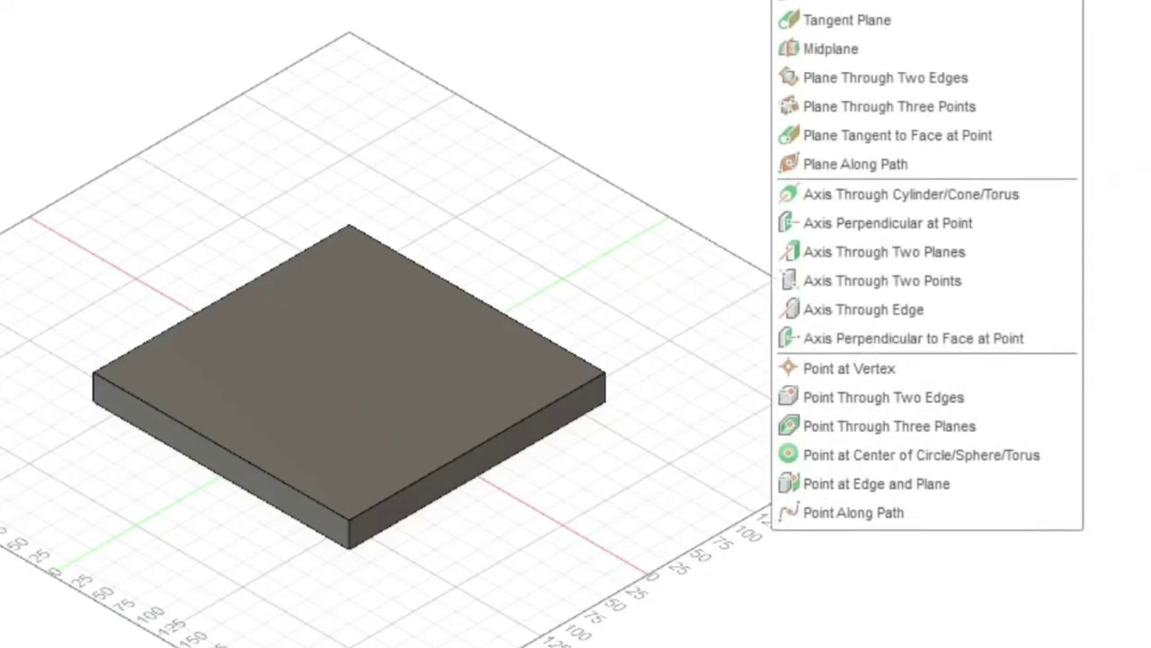
left_click(940, 0)
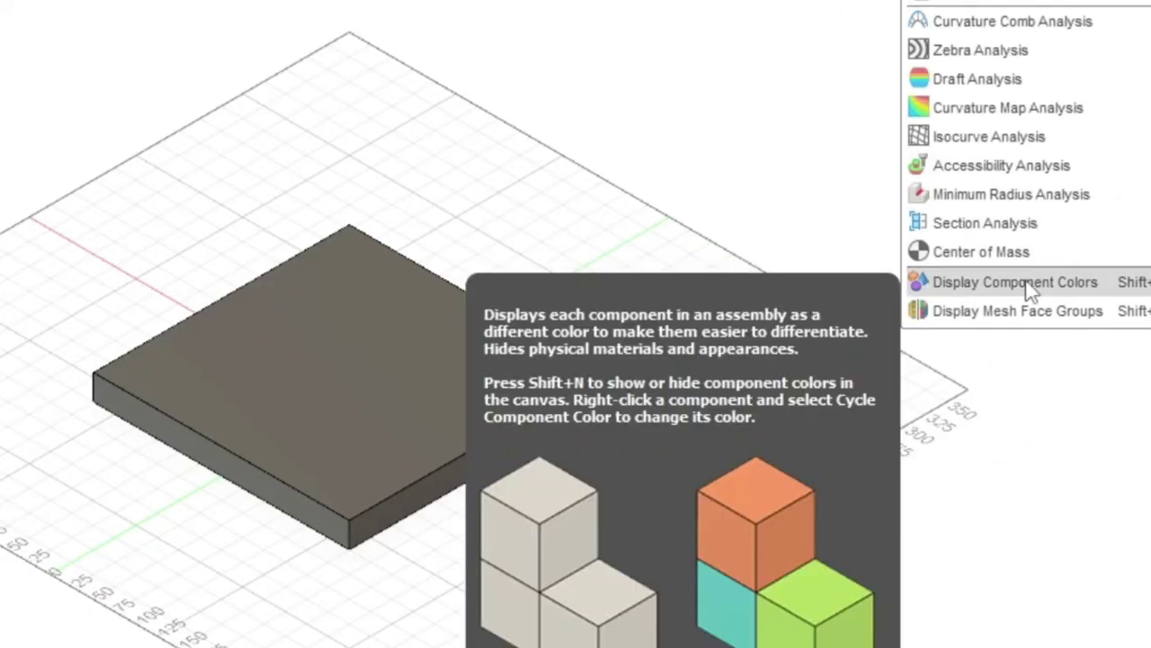
left_click(1030, 284)
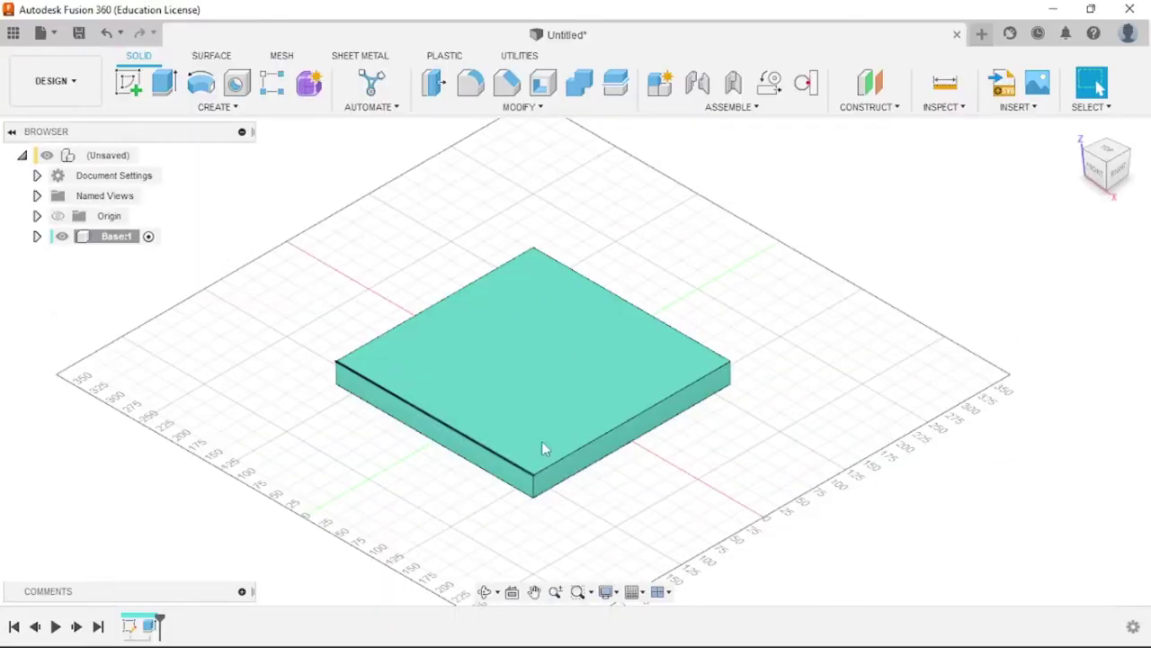
Find the Base slot cross-section with its 30, 40 and 20 dimensions in the PDF, then return to Fusion
key("alt+Tab")
scroll(340, 267, "down", 3)
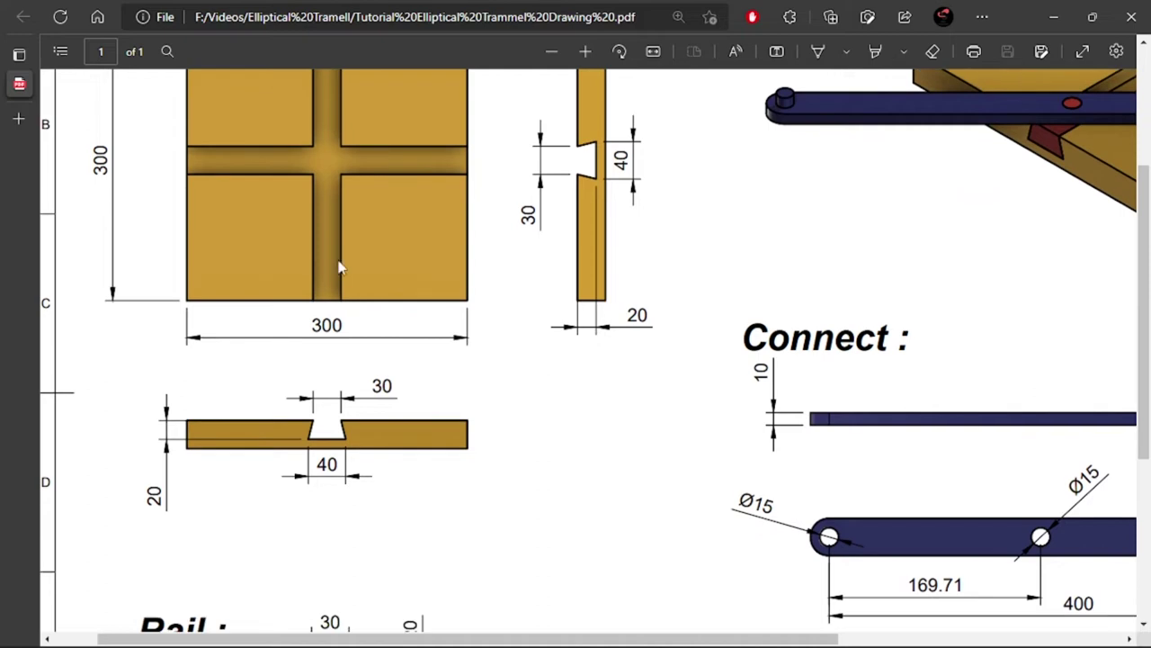
scroll(1029, 341, "up", 3)
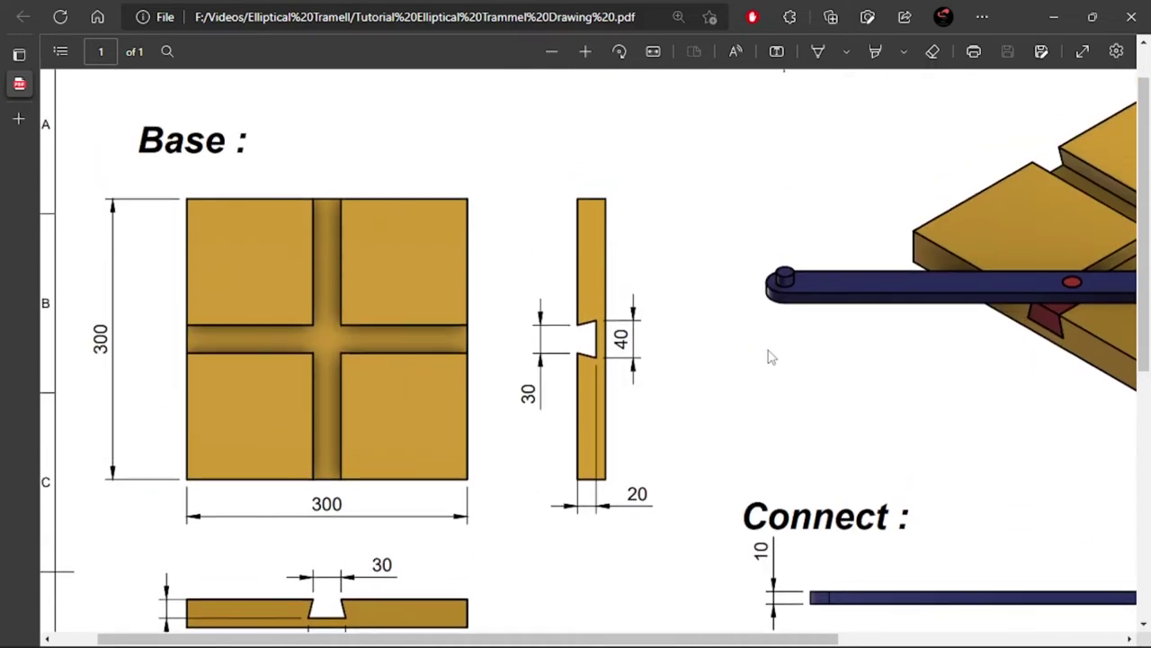
scroll(771, 357, "right", 5)
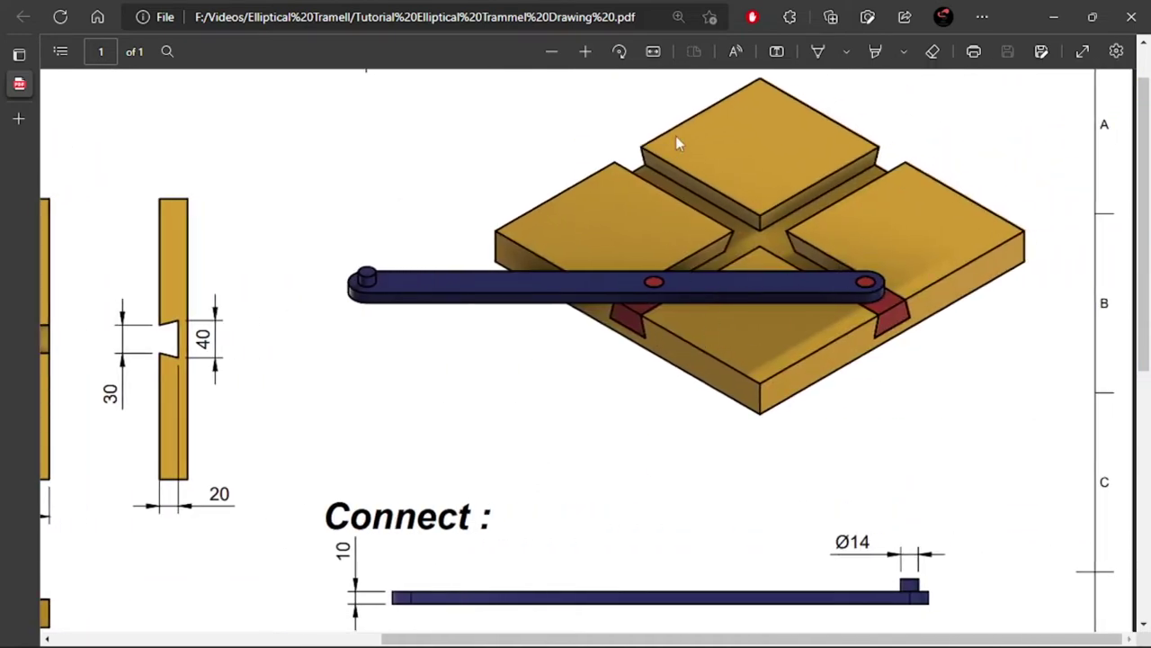
scroll(385, 341, "left", 6)
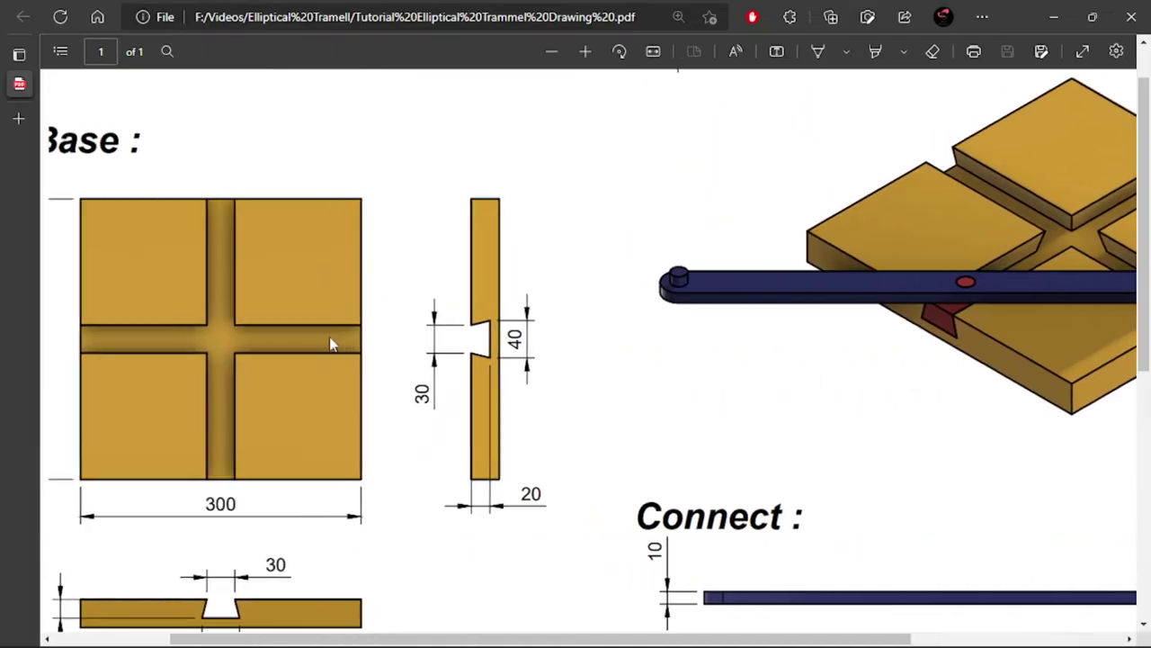
scroll(342, 342, "down", 3)
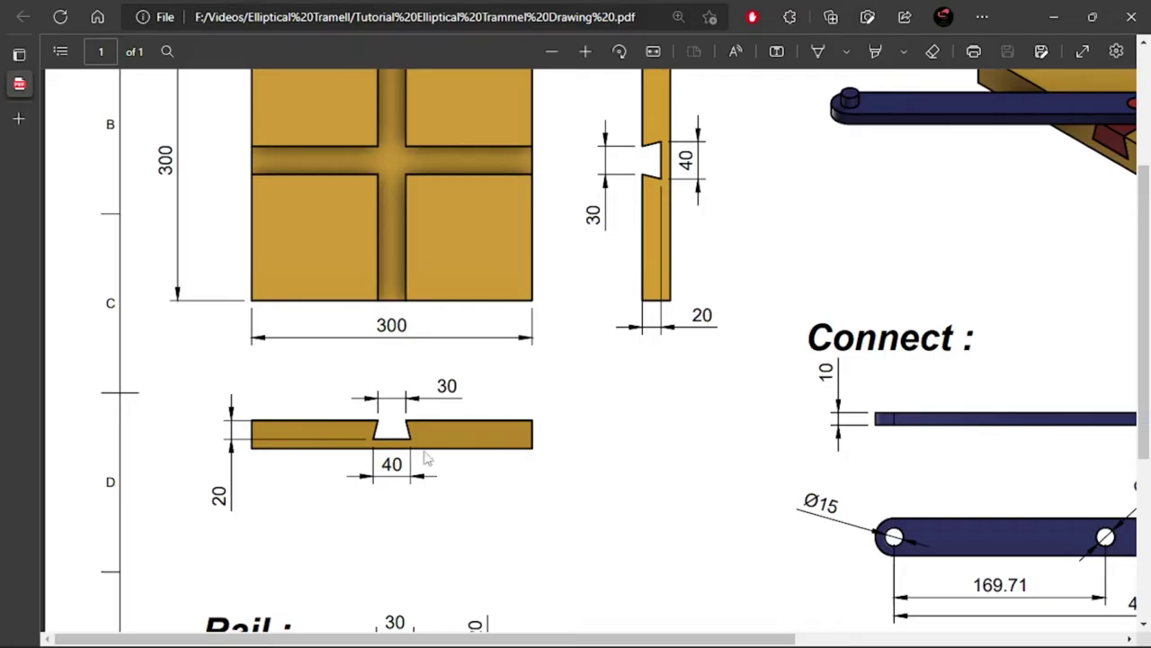
scroll(394, 449, "up", 2, "ctrl")
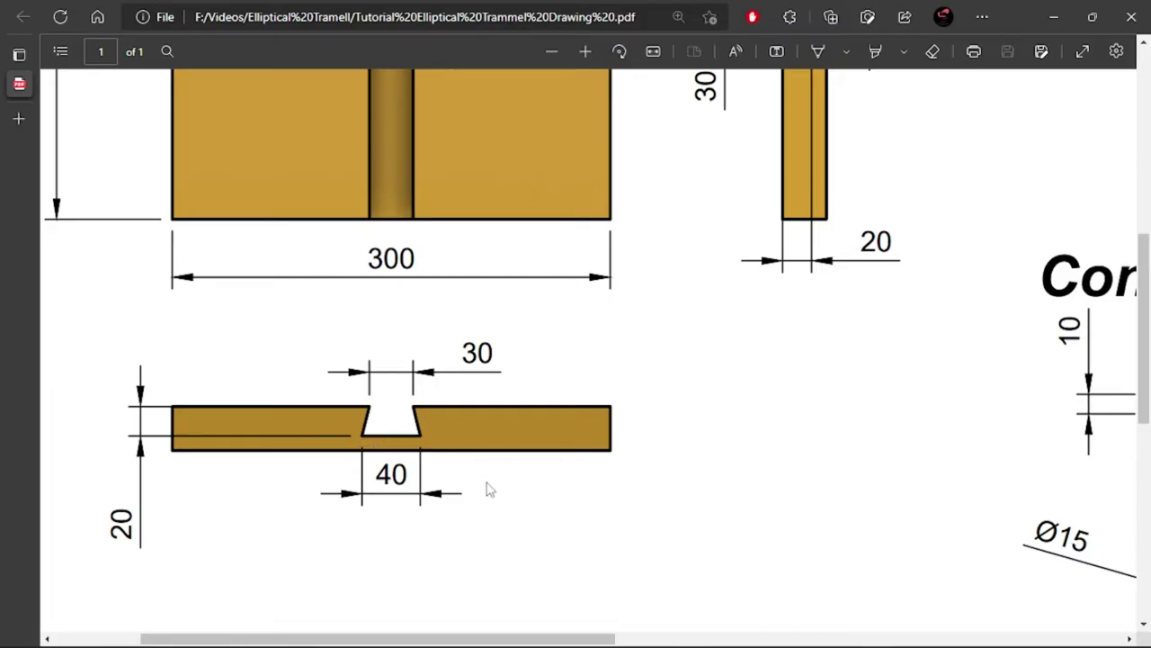
key("alt+Tab")
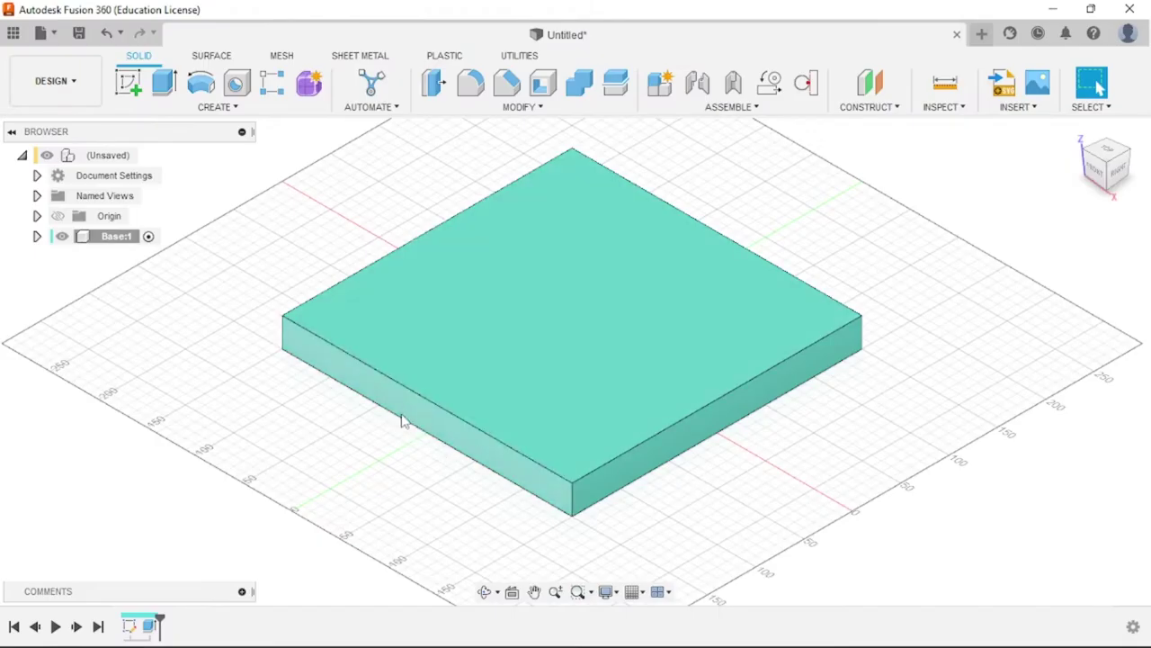
Start a new sketch on the base block's front side face
left_click(434, 417)
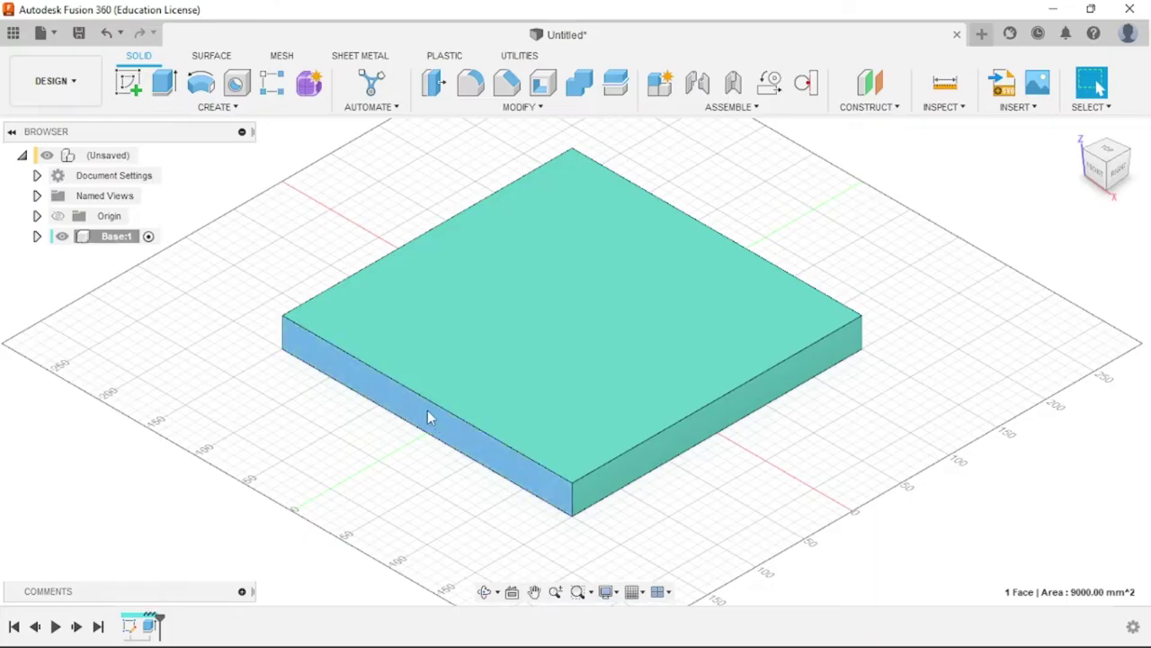
left_click(128, 83)
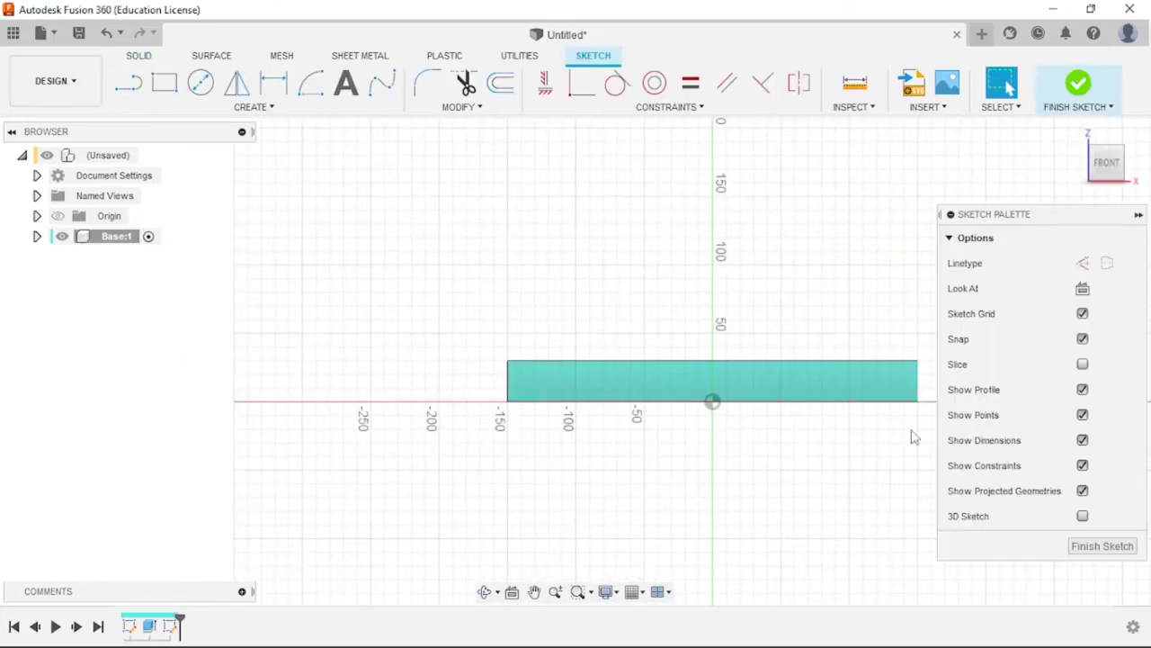
scroll(756, 364, "up", 3)
scroll(678, 388, "up", 2)
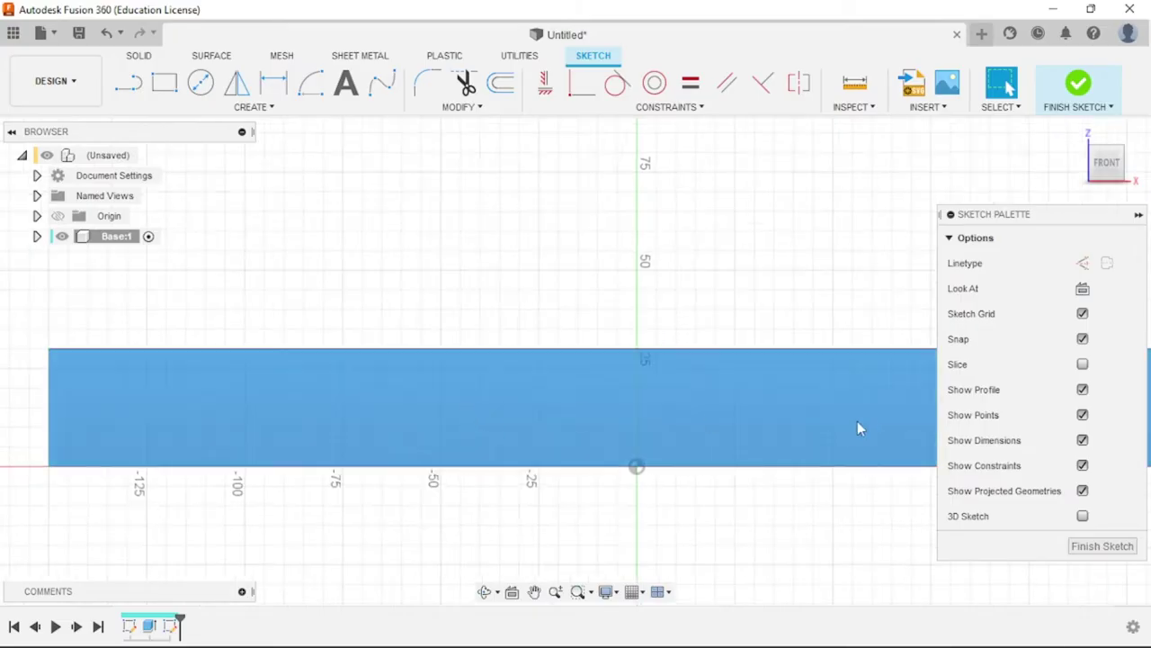
scroll(393, 276, "down", 1)
scroll(699, 380, "up", 1)
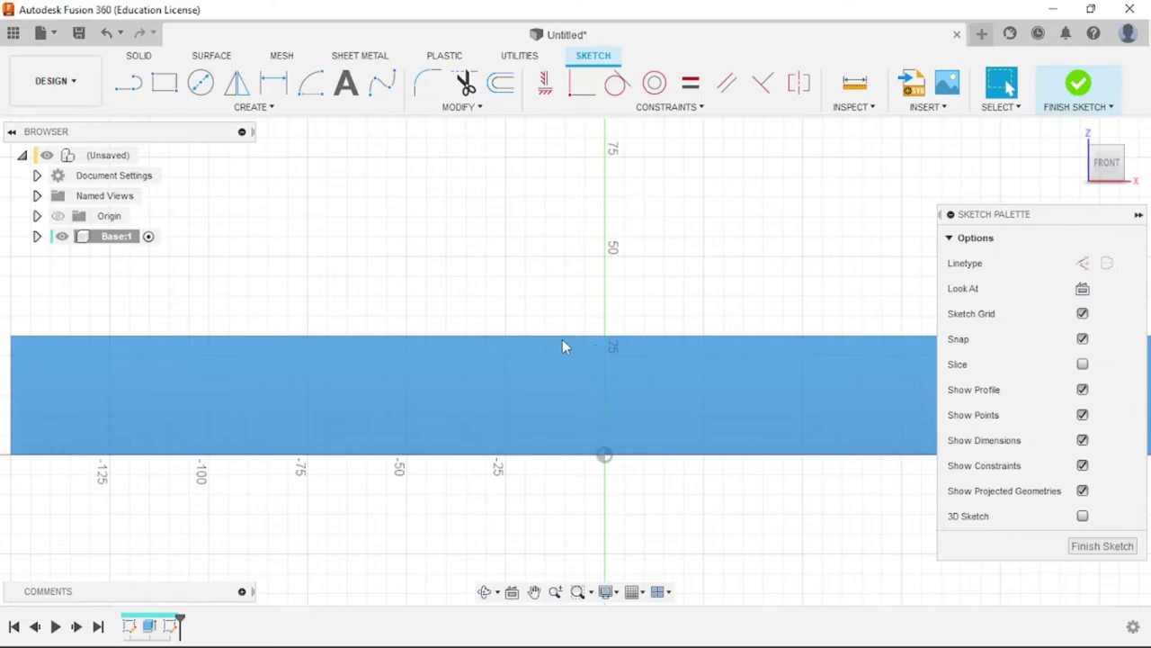
Activate the Line tool and begin the slot outline on the block's top edge
left_click(254, 110)
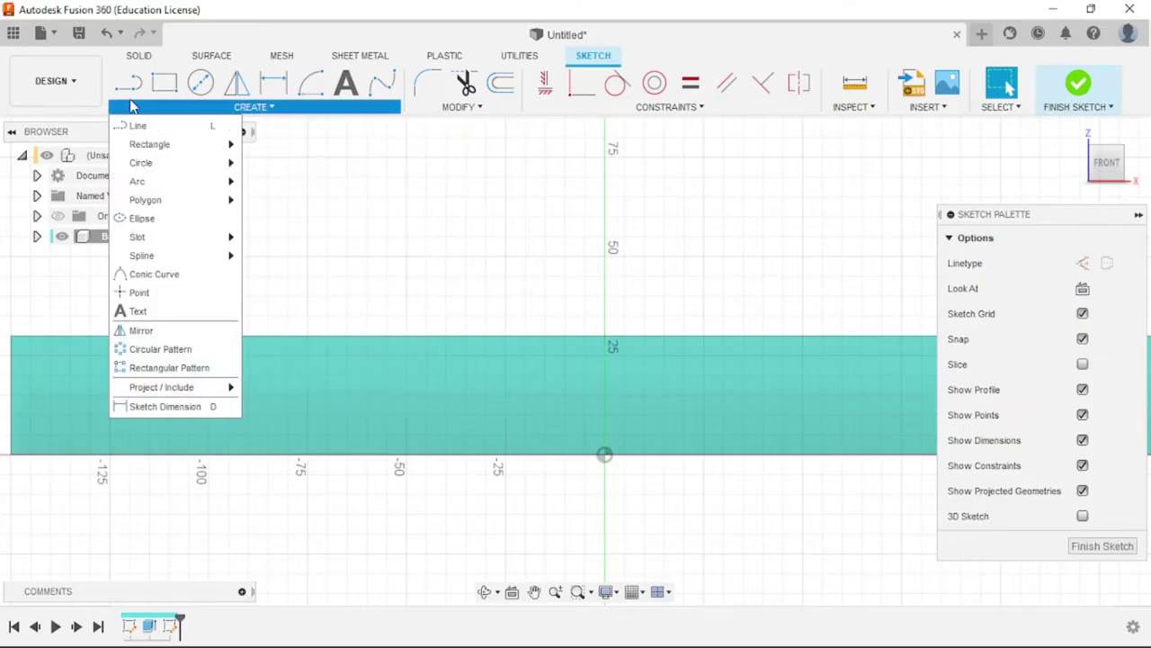
left_click(128, 85)
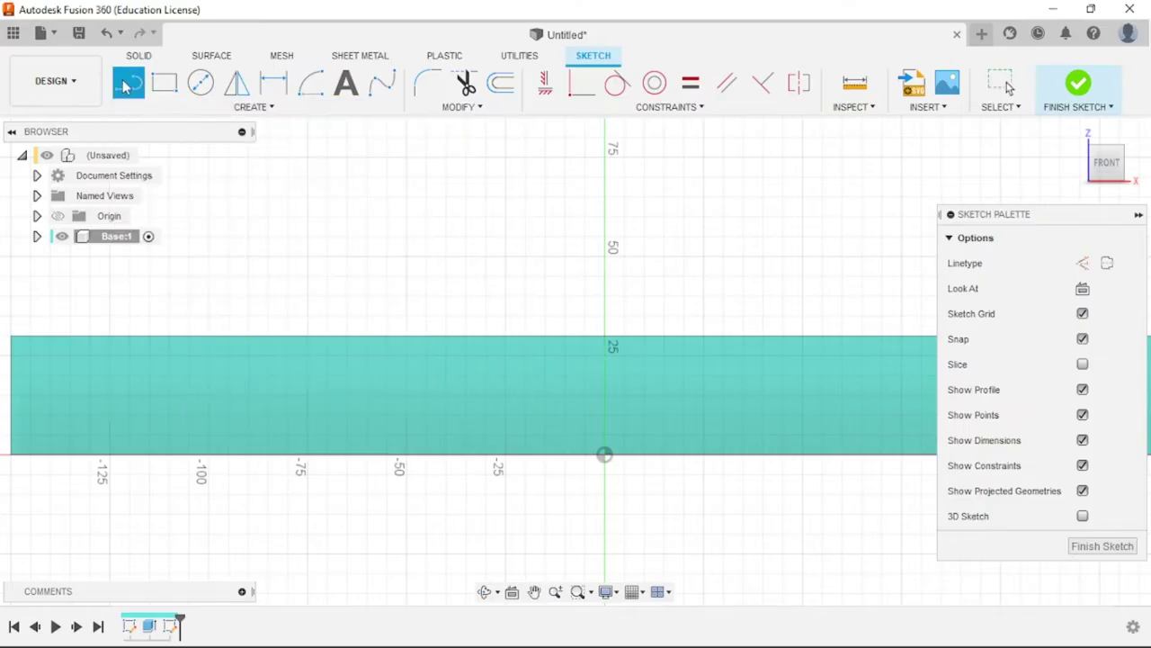
left_click(545, 336)
Draw the slot's slanted sides and bottom line, plus a vertical line down from the origin
left_click(477, 398)
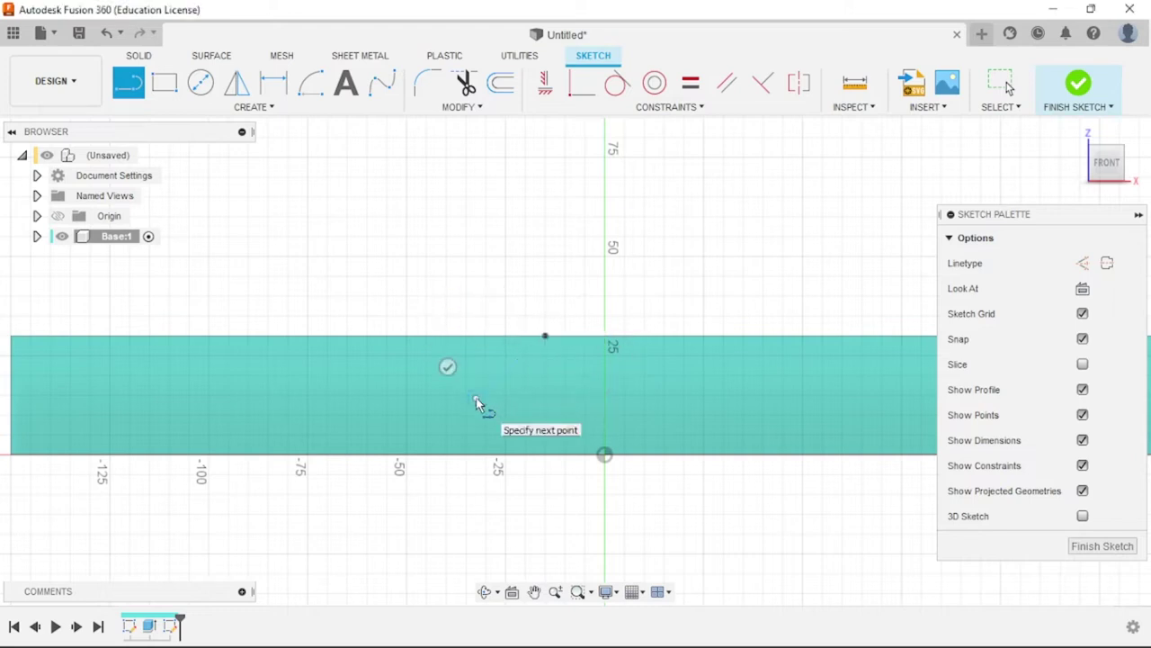
left_click(711, 397)
left_click(683, 337)
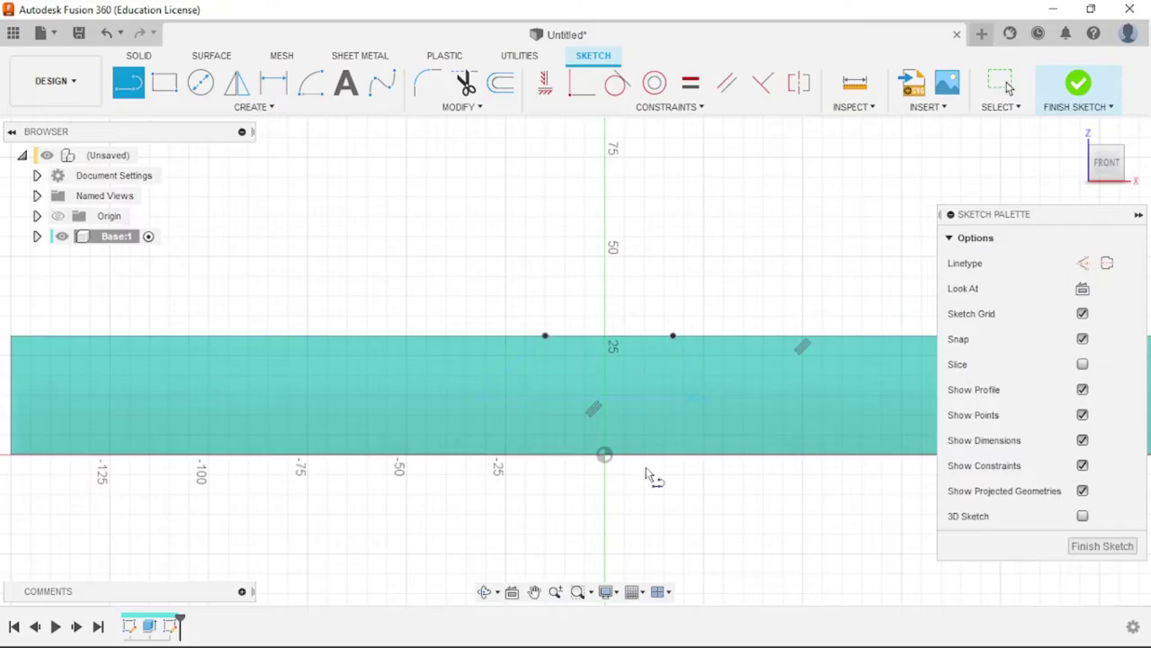
scroll(496, 262, "down", 1)
left_click(586, 422)
left_click(586, 552)
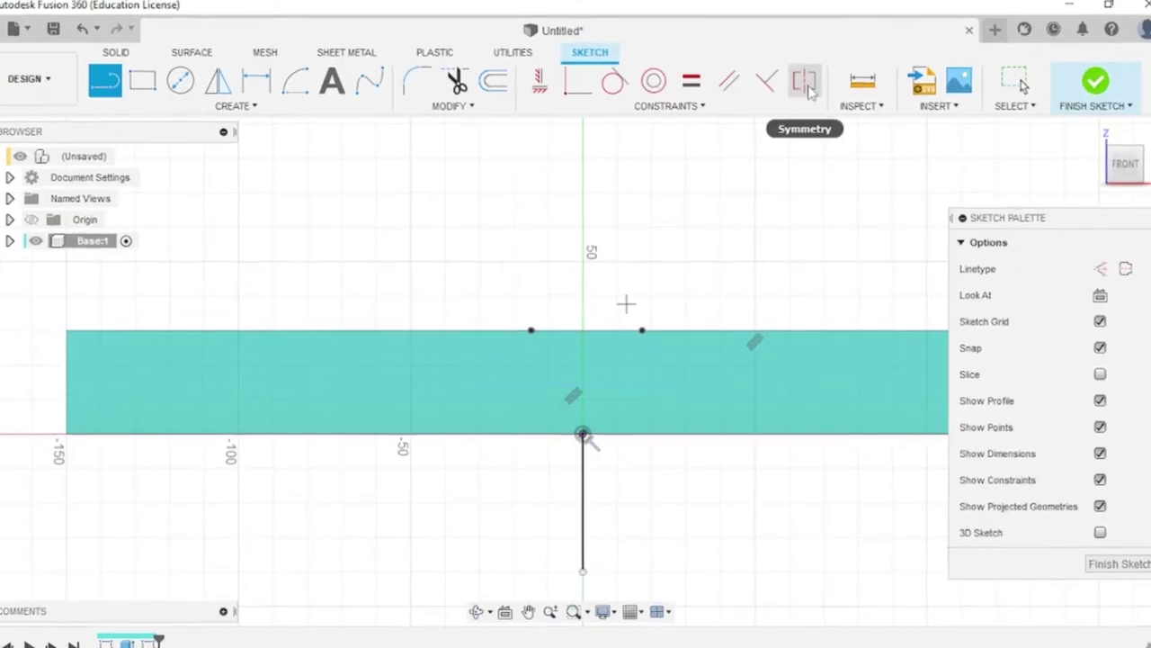
Constrain the two slanted sides symmetric about the vertical centre line
left_click(841, 77)
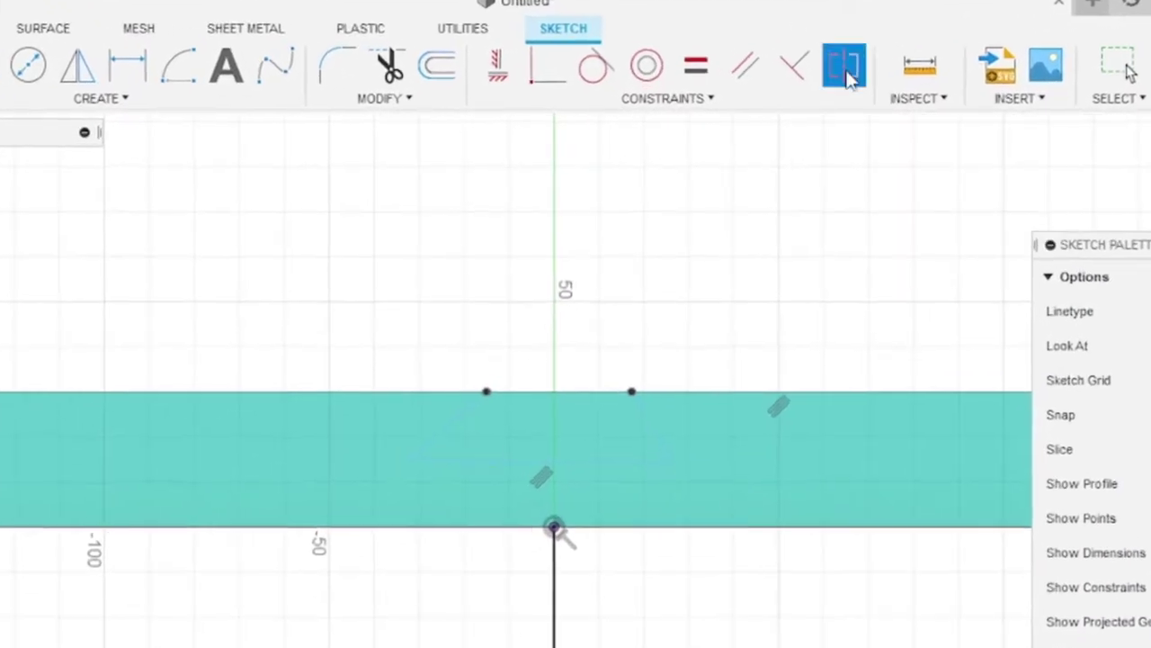
scroll(597, 499, "up", 2)
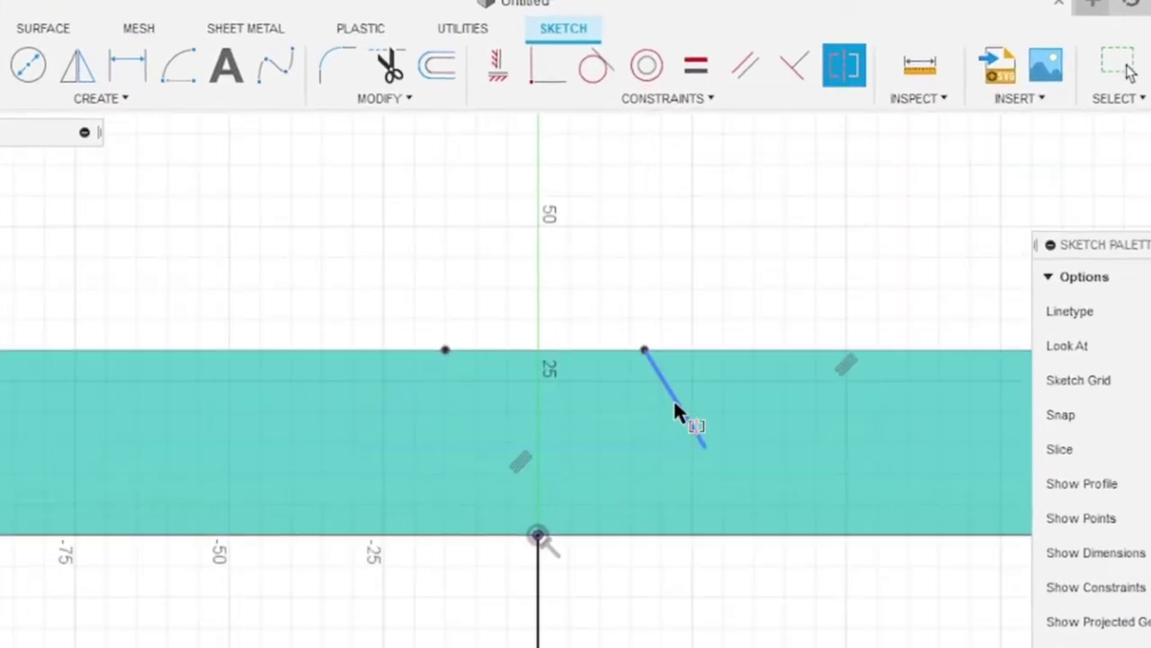
left_click(674, 399)
left_click(405, 390)
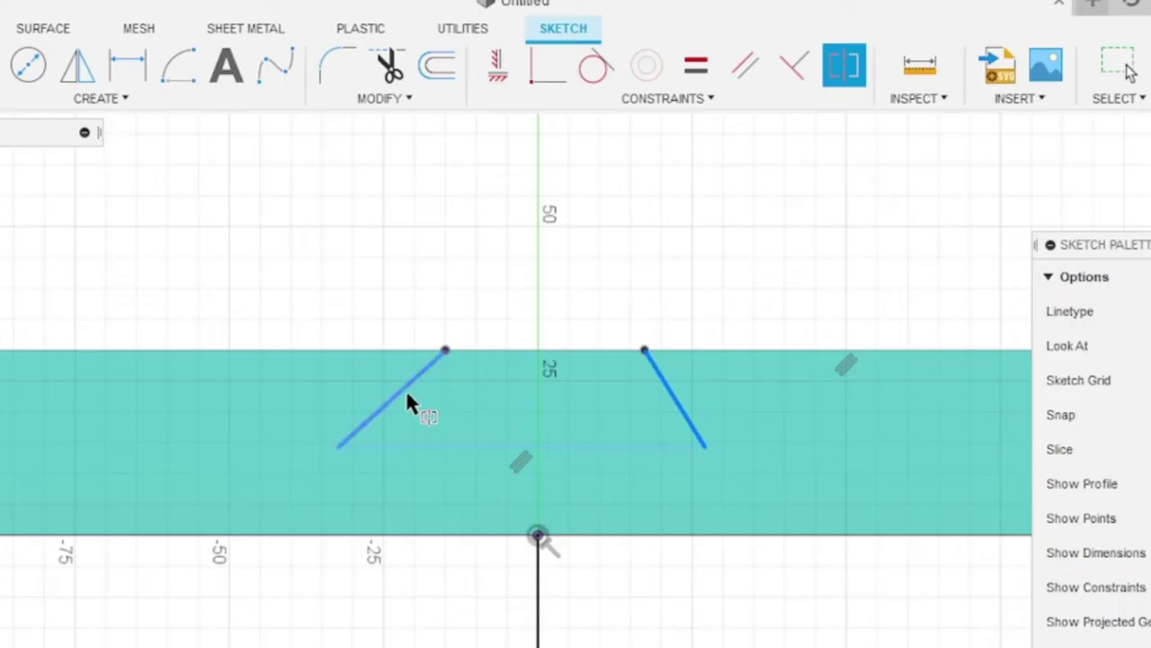
left_click(540, 612)
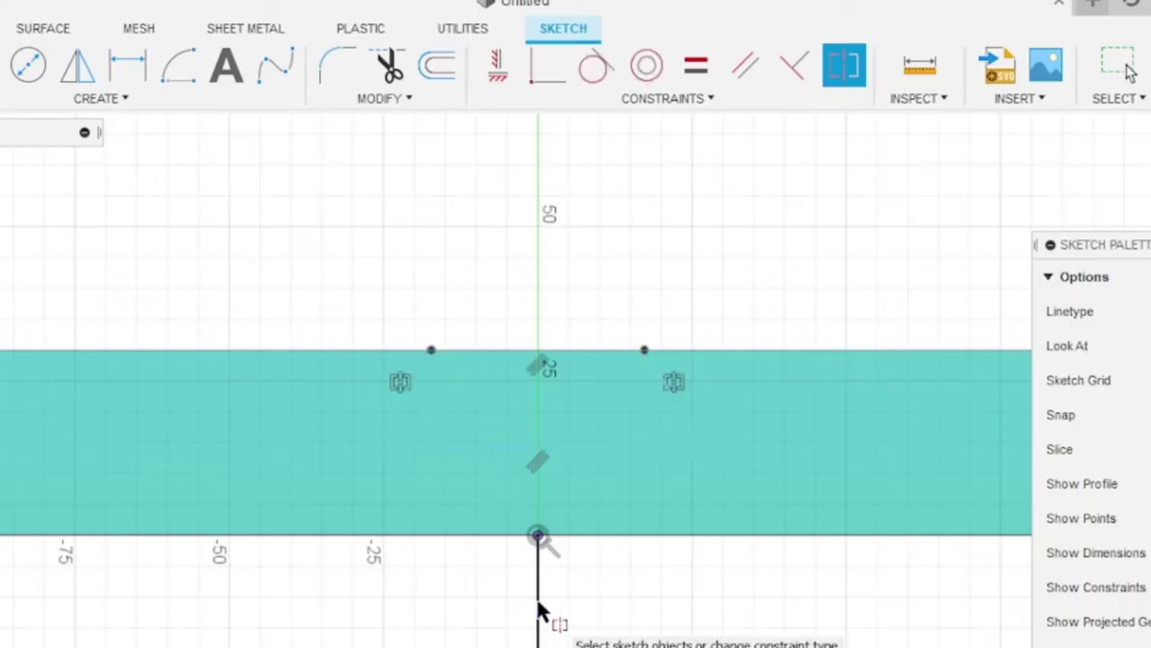
left_click(707, 449)
left_click(369, 449)
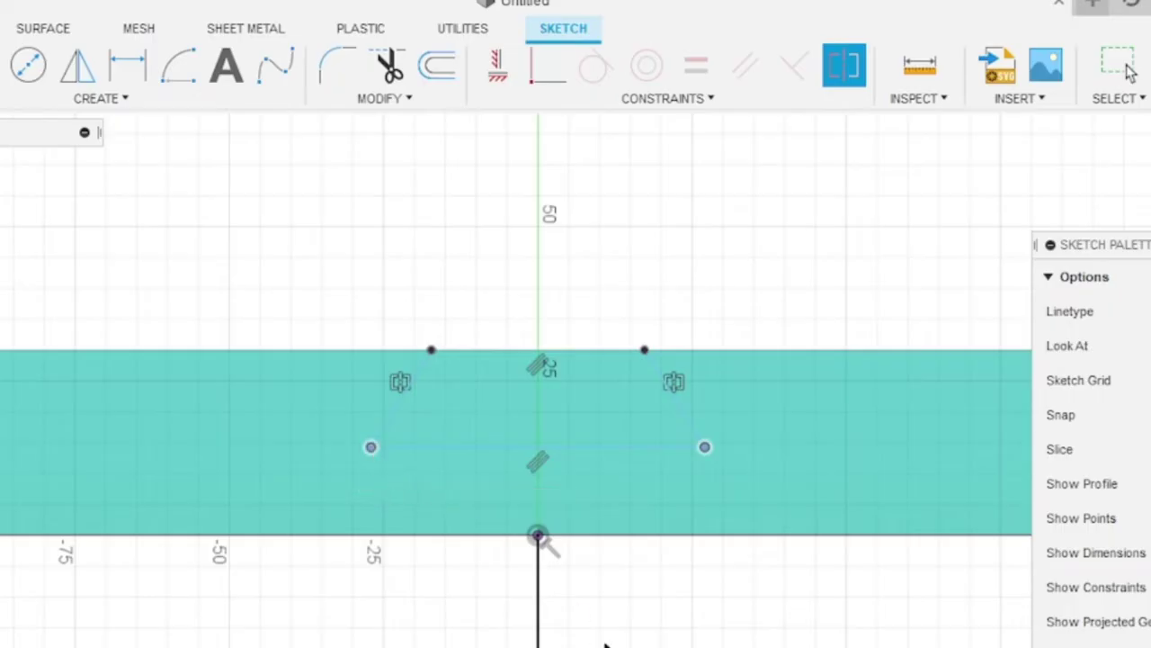
key("Escape")
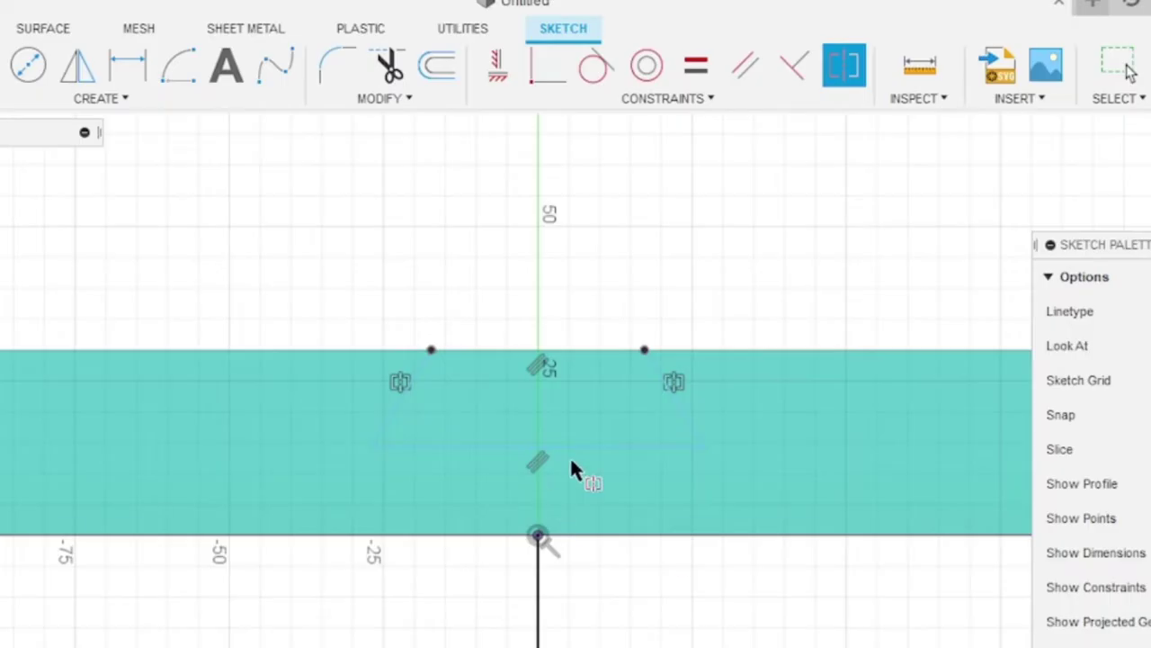
key("Delete")
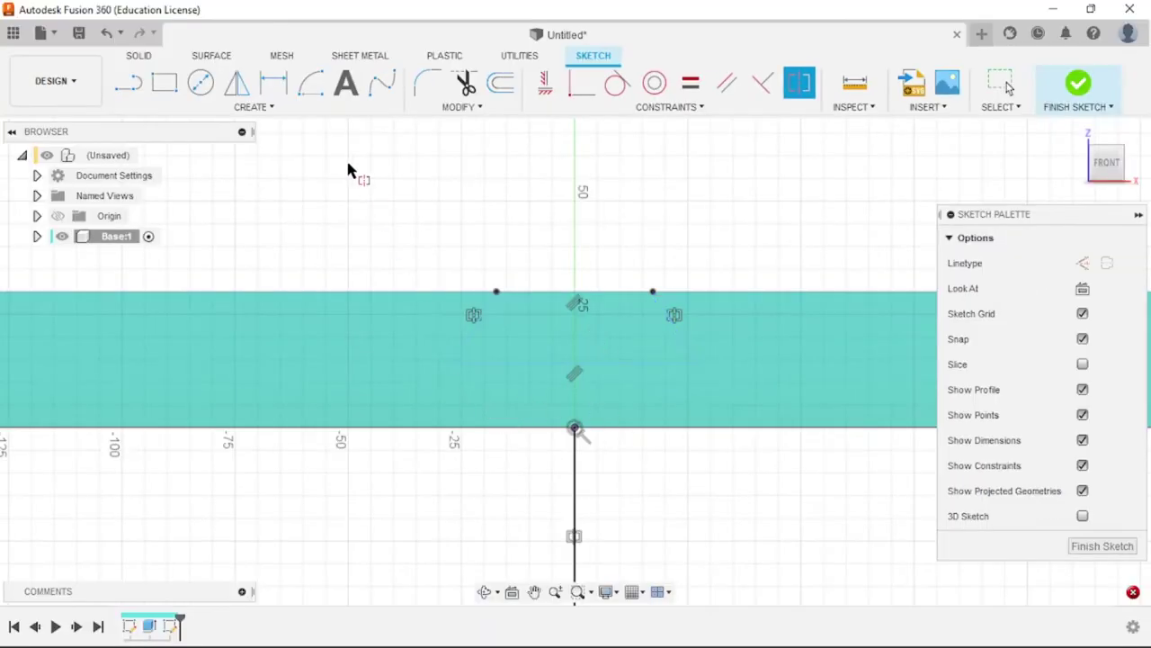
Dimension the slot depth to 20 mm, checking it against the PDF drawing
key("Escape")
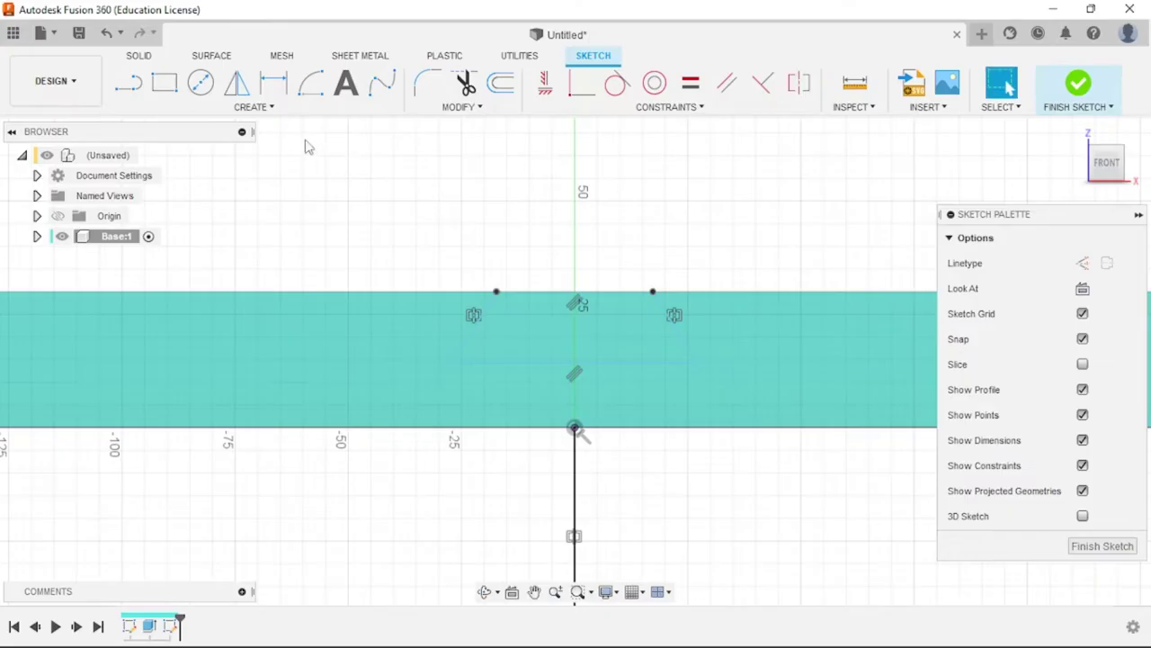
left_click(272, 87)
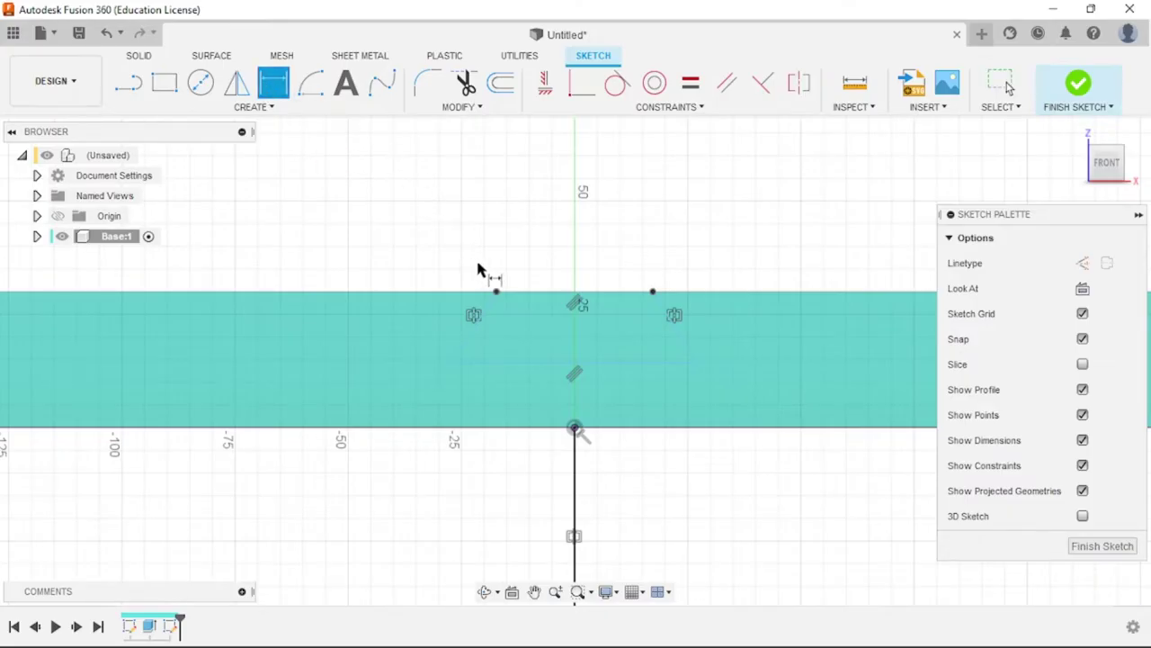
left_click(473, 332)
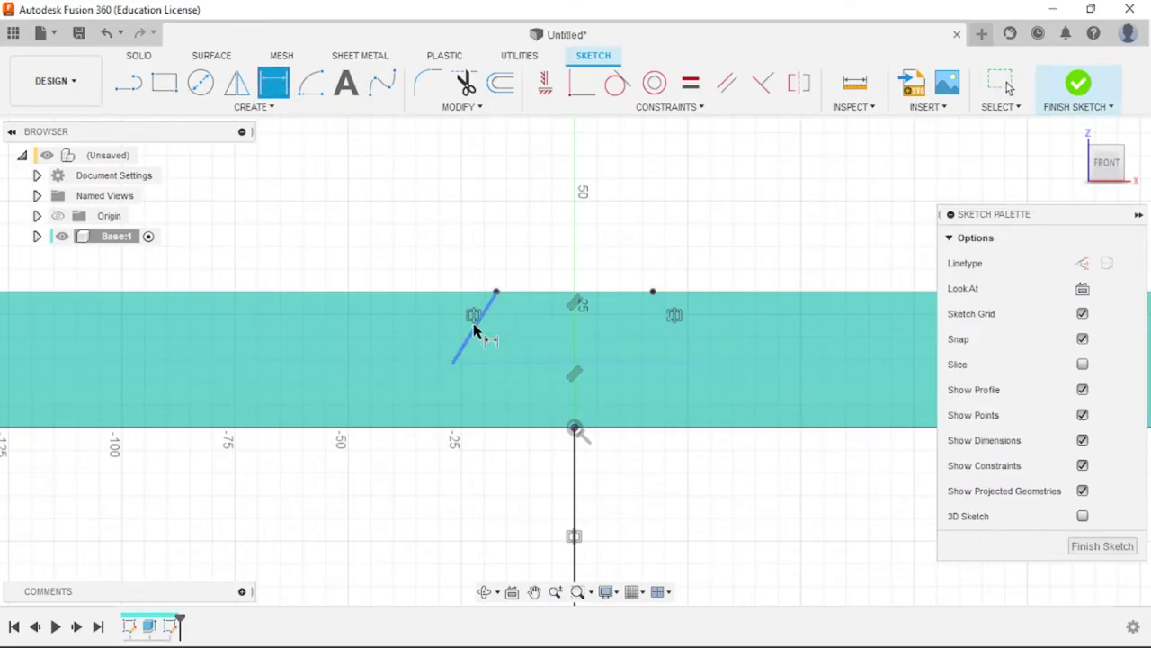
left_click(312, 328)
key("alt+Tab")
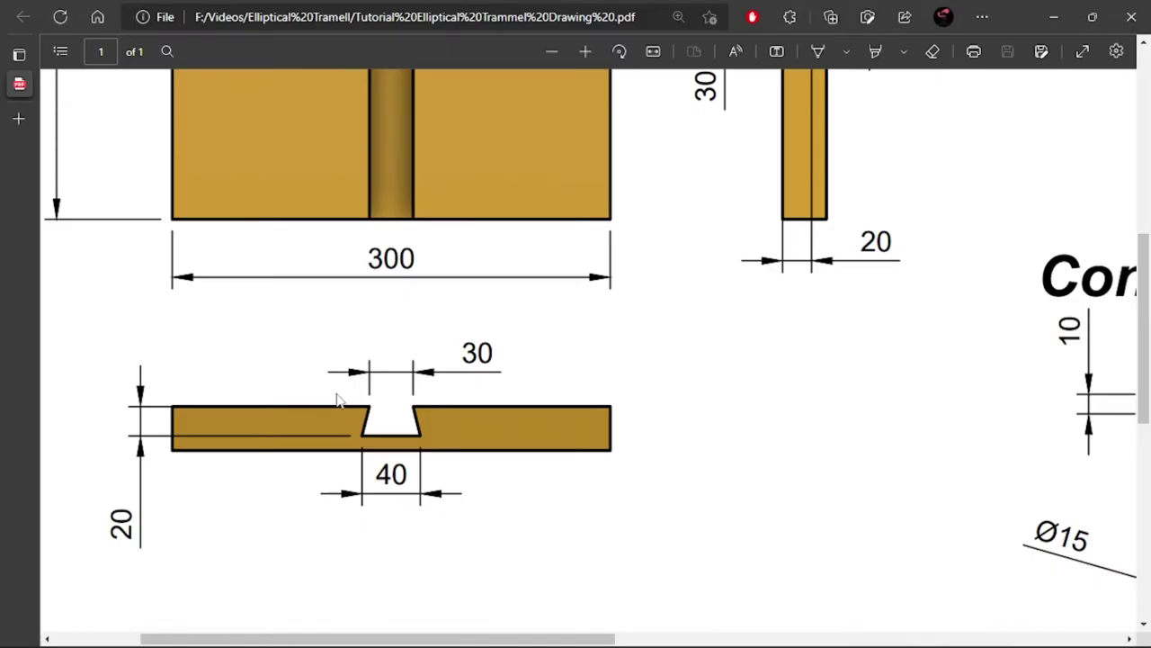
key("alt+Tab")
type("20")
key("Return")
key("alt+Tab")
key("alt+Tab")
left_click(496, 292)
Set the slot's top width to 30 mm and bottom width to 40 mm
left_click(653, 292)
left_click(607, 241)
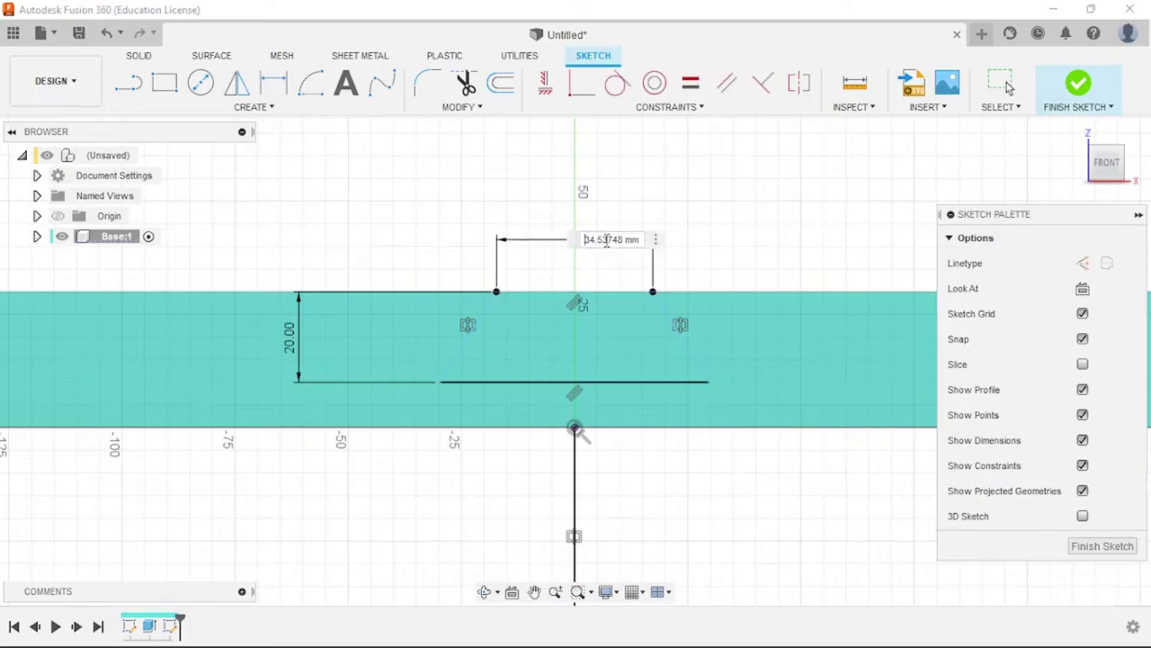
type("30")
key("Return")
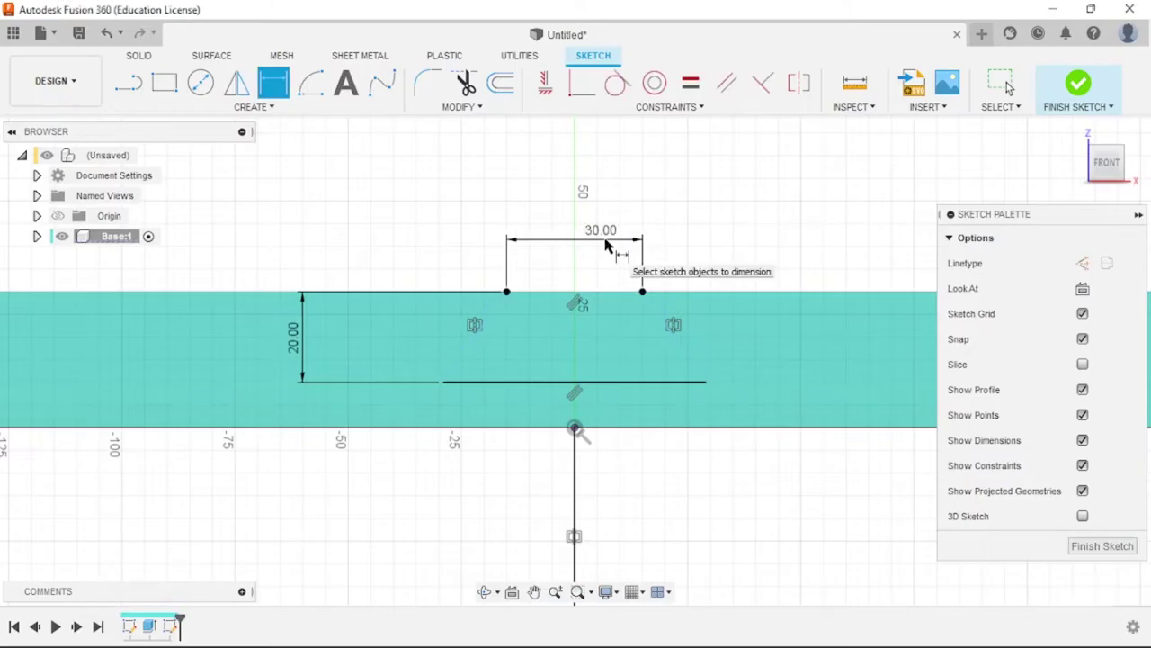
left_click(647, 383)
left_click(628, 482)
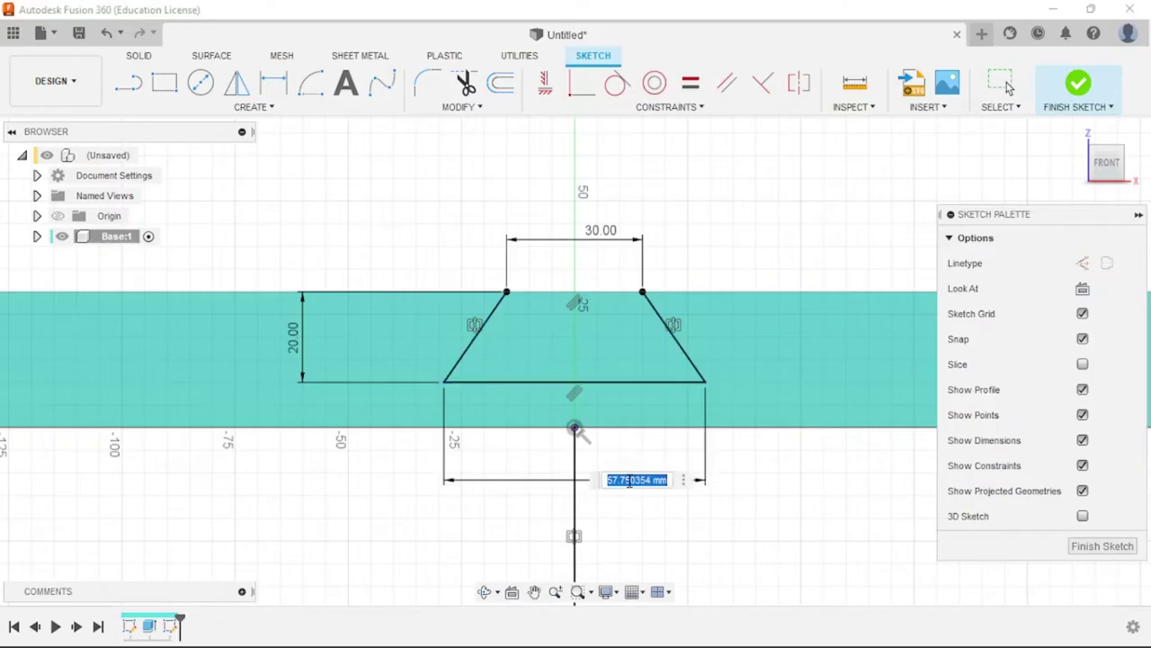
type("40")
key("Return")
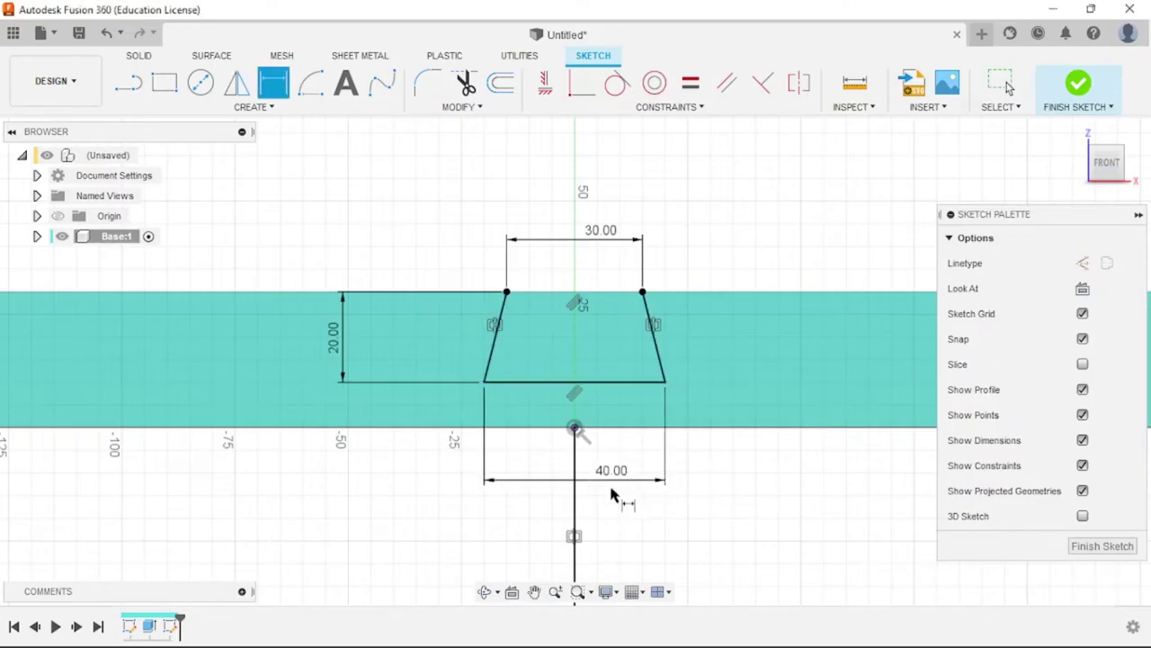
key("Escape")
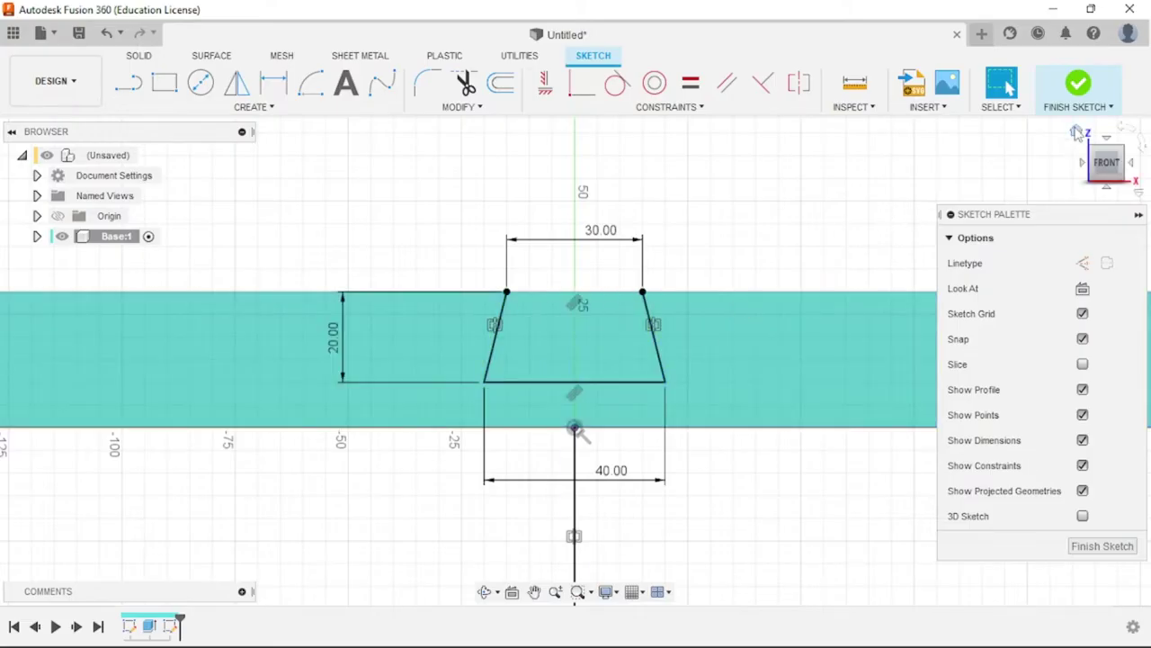
left_click(1077, 133)
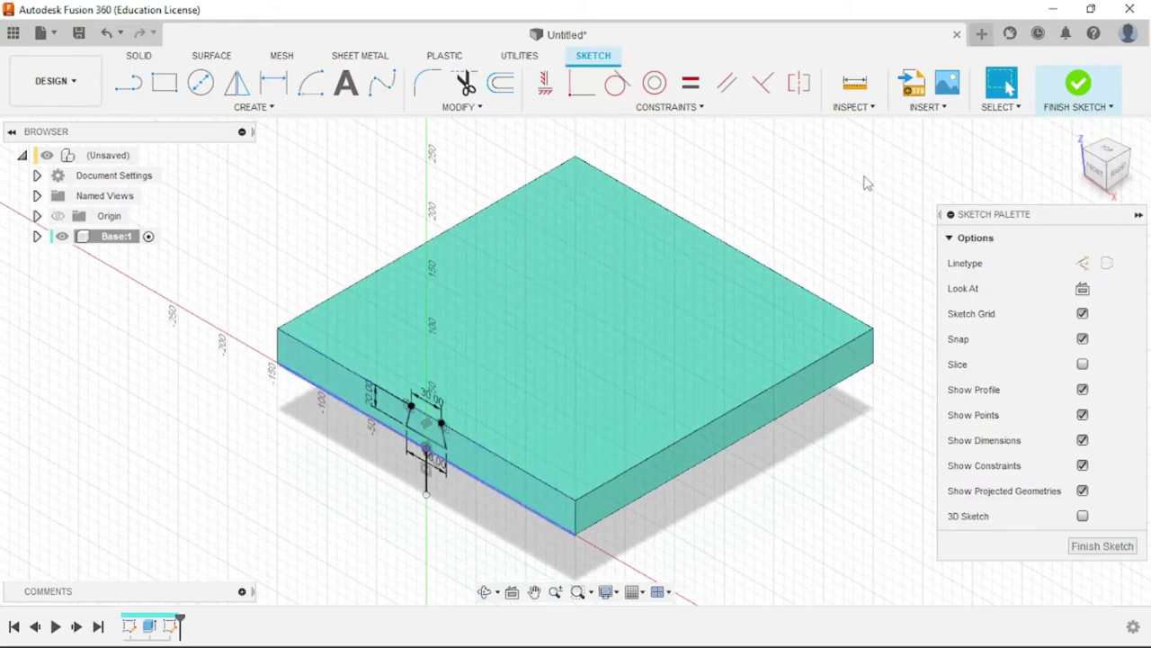
Extrude the trapezoid profile -300 mm as a Cut through the base block
left_click(1079, 85)
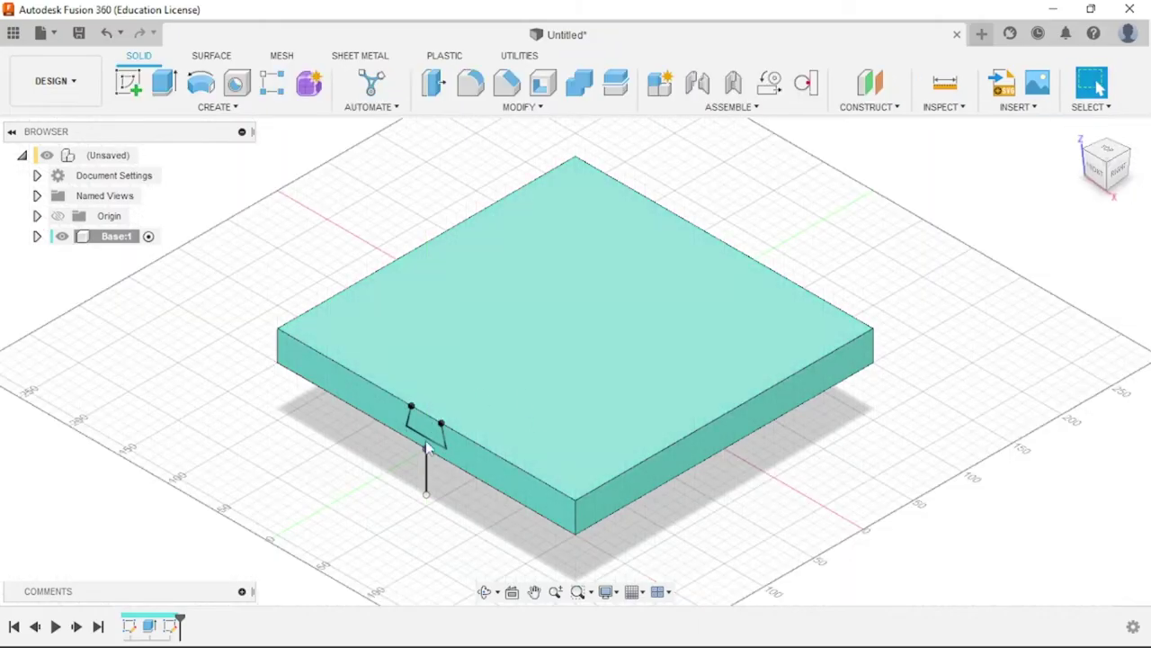
scroll(486, 366, "down", 2)
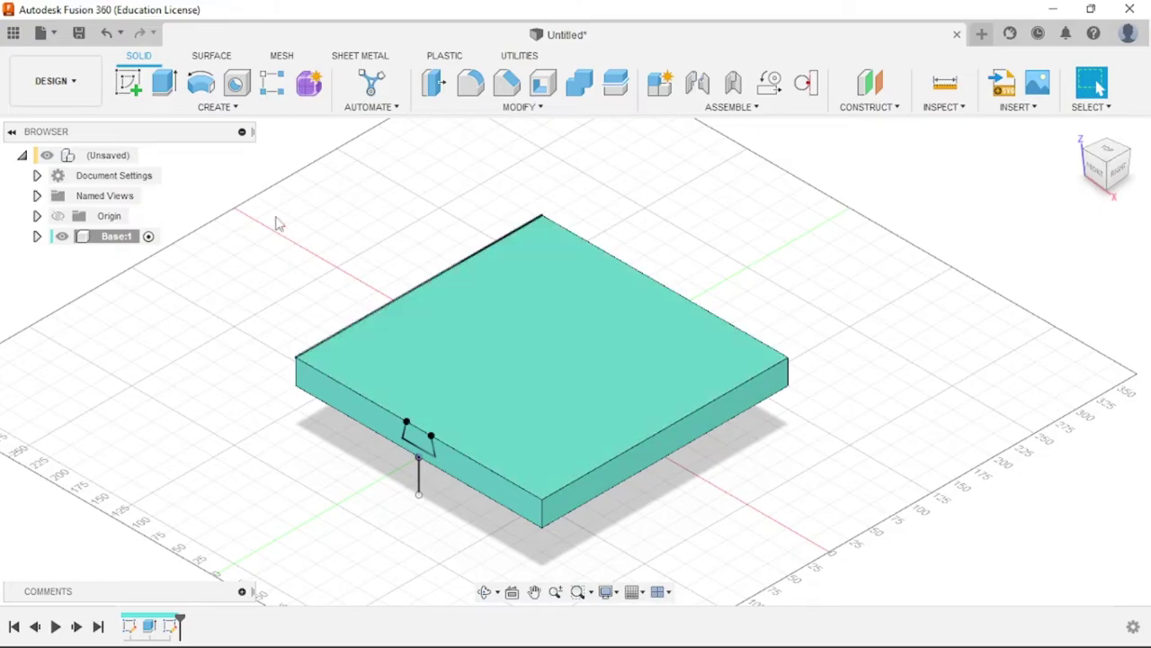
left_click(169, 93)
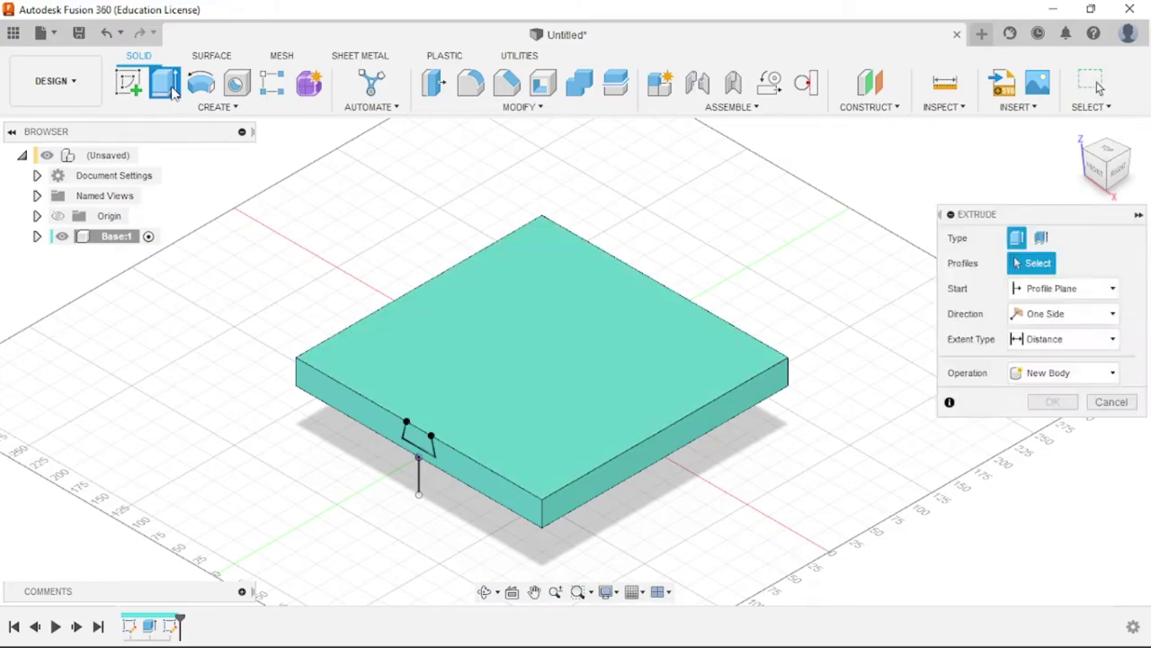
left_click(430, 442)
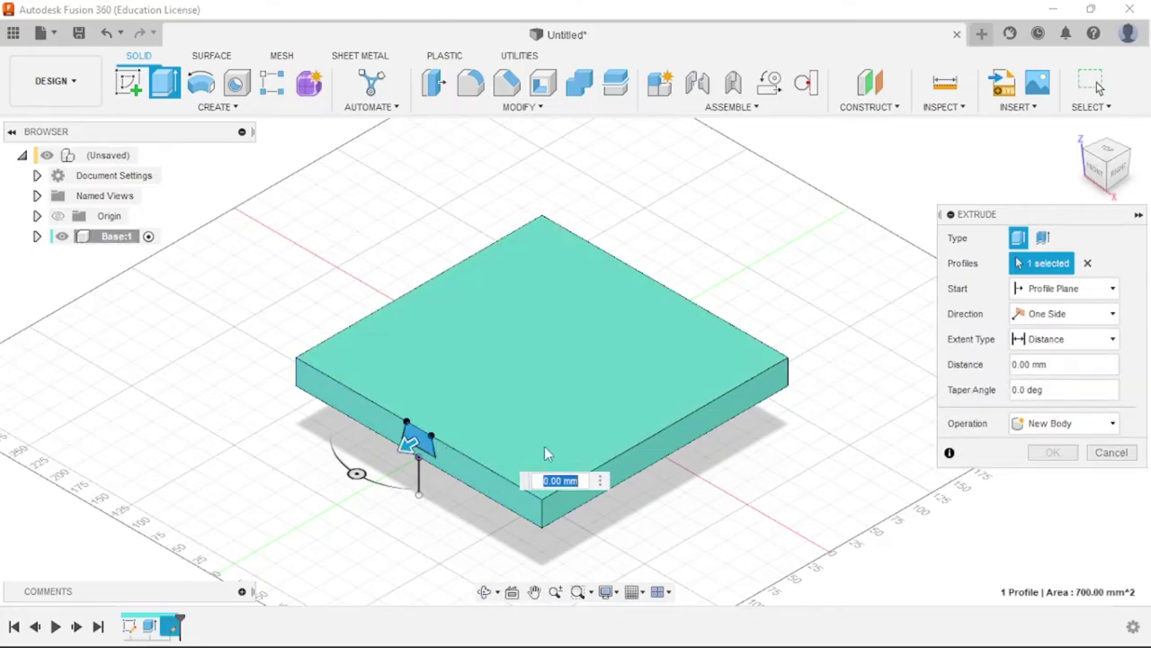
mouse_move(724, 443)
middle_mouse_down("shift")
mouse_move(500, 464)
mouse_move(542, 500)
middle_mouse_up("shift")
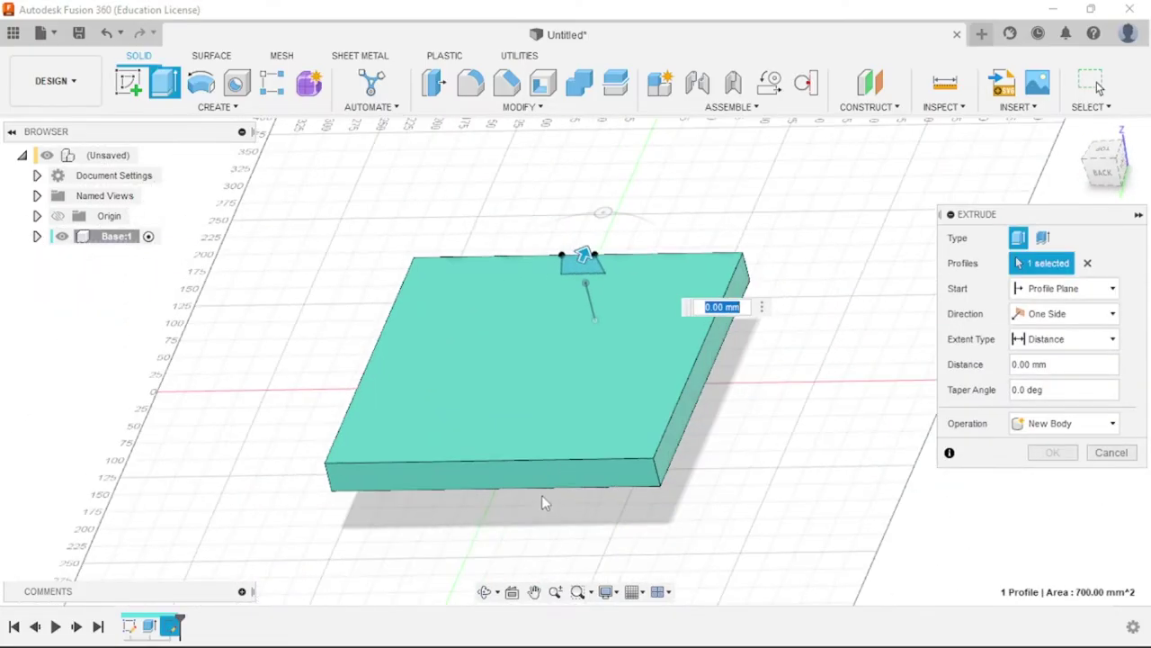
type("-300")
middle_click_drag(688, 458, 520, 458, "shift")
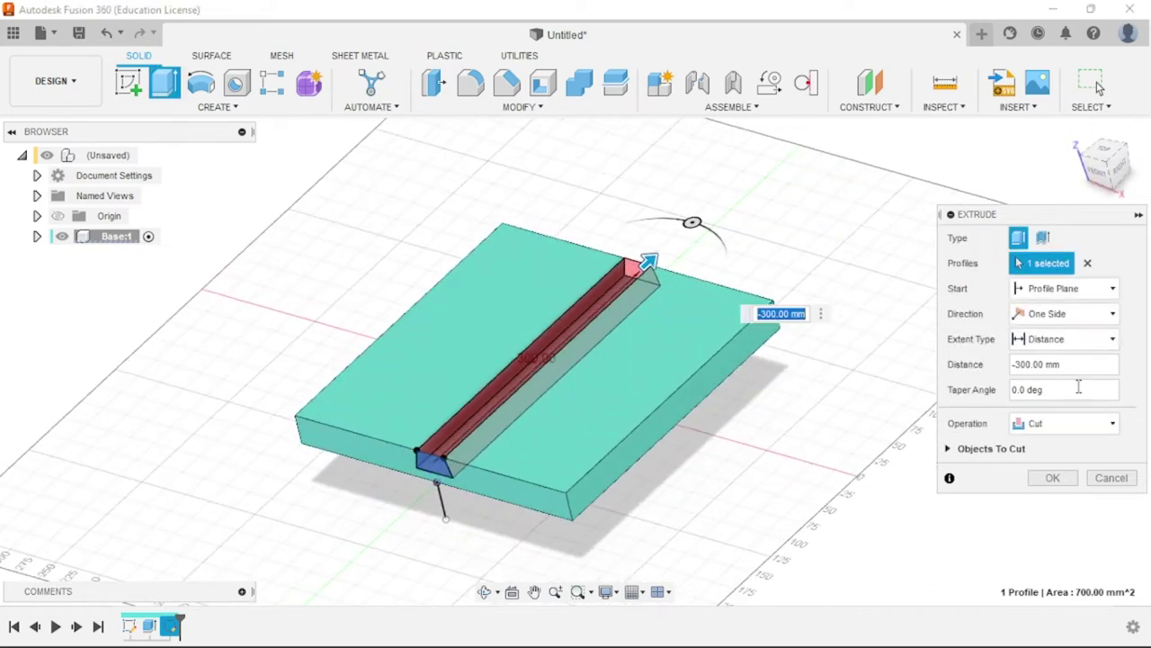
left_click(1059, 424)
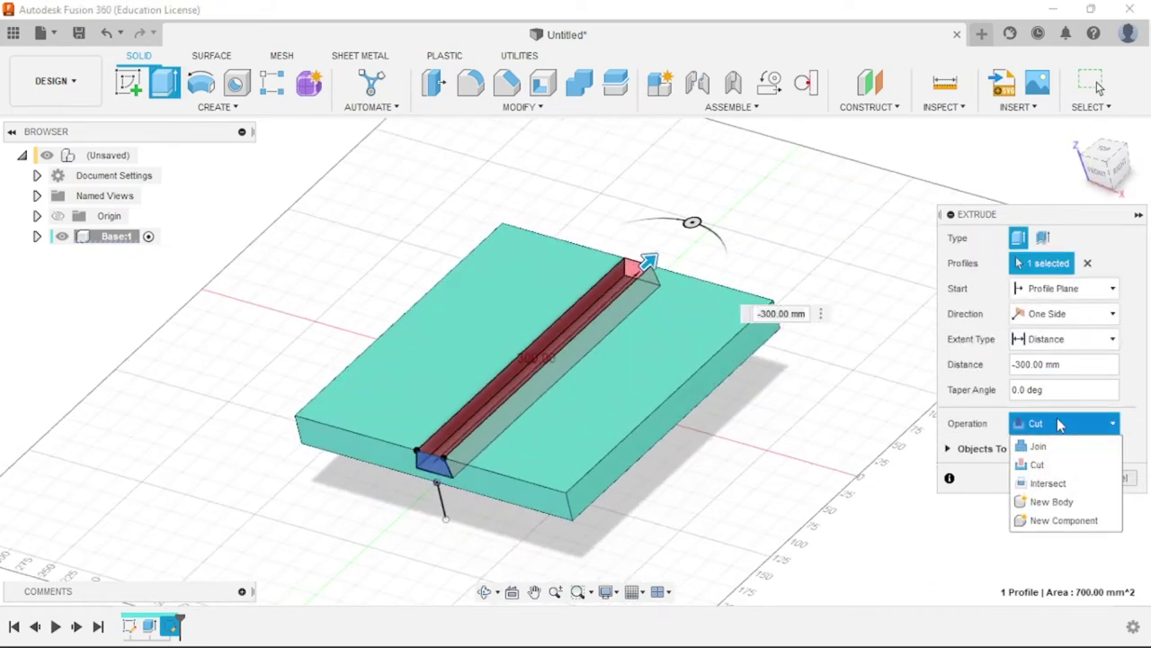
left_click(1060, 425)
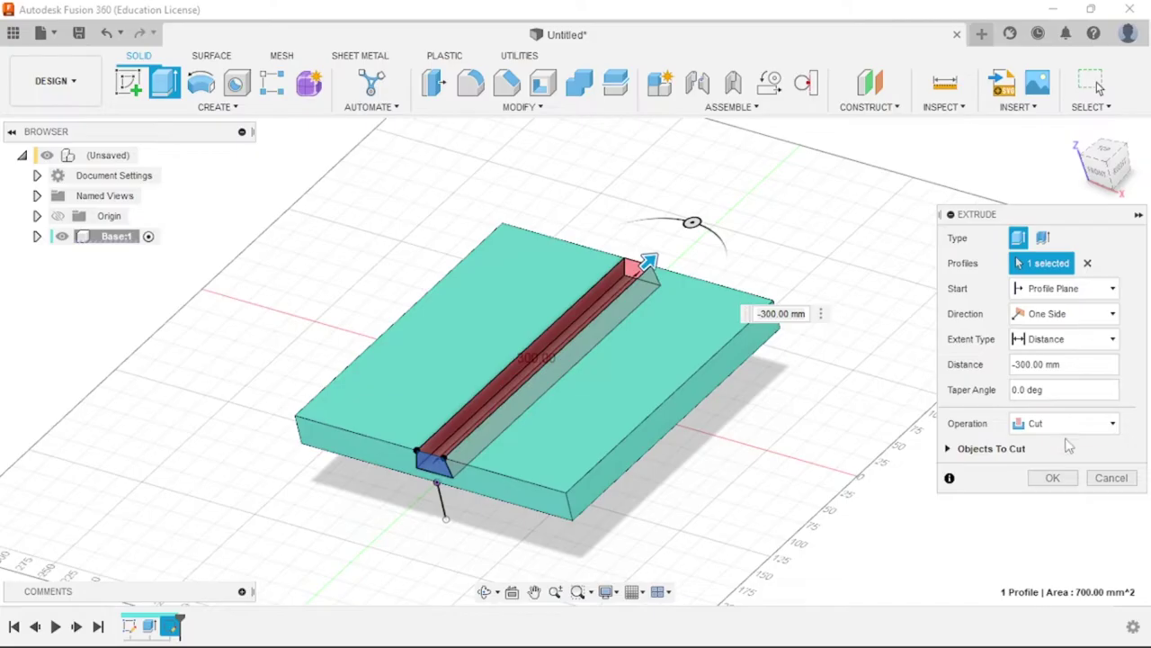
left_click(1053, 478)
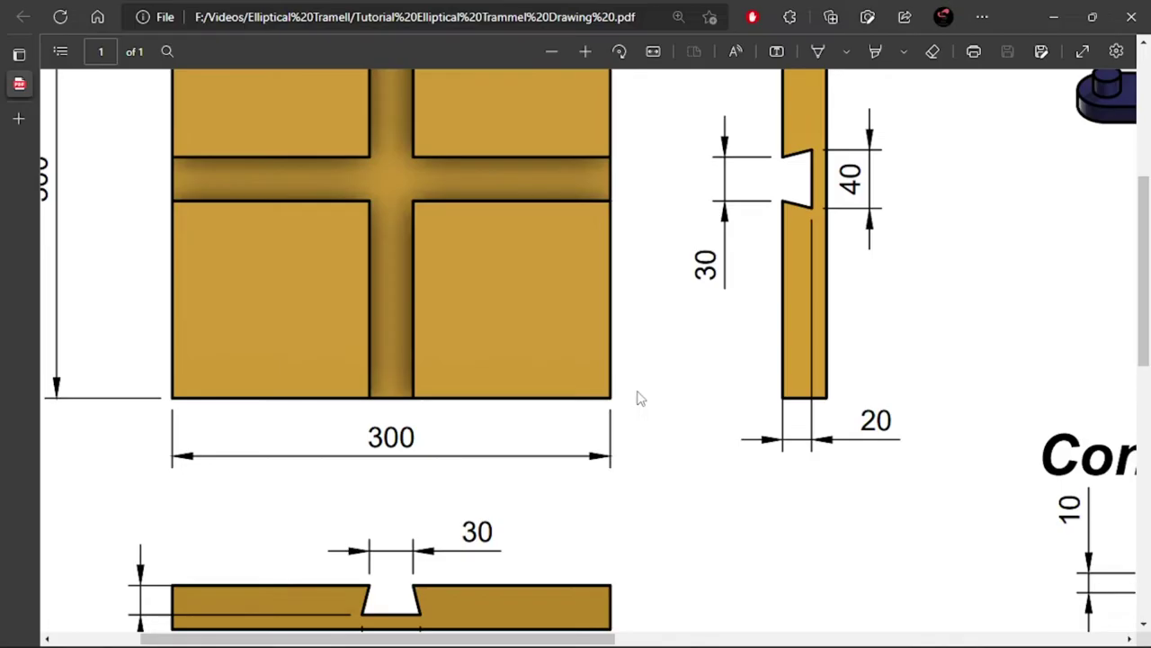
scroll(639, 398, "down", 5, "ctrl")
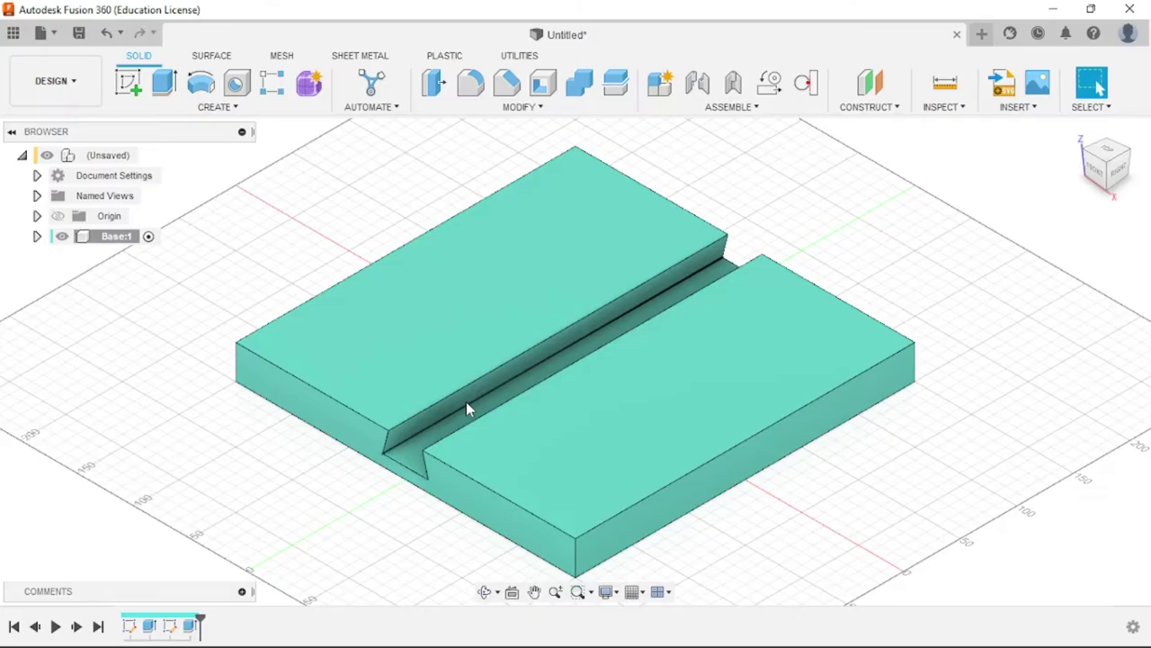
left_click(221, 101)
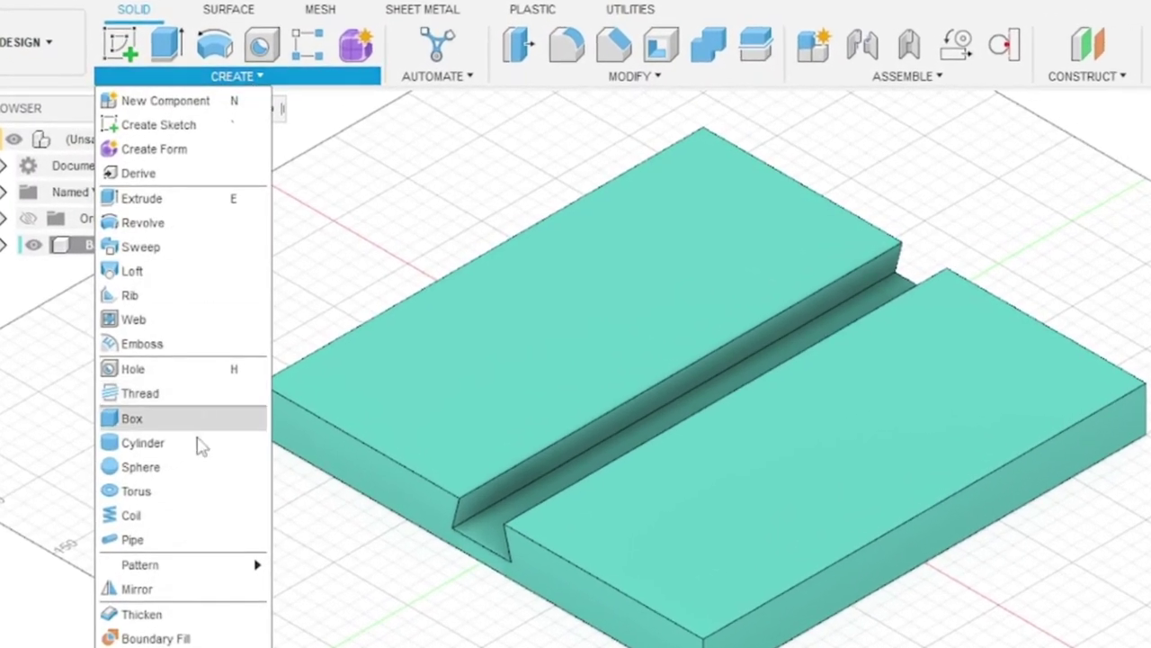
Circular-pattern the groove feature about the vertical axis over 180° to cut the crossing groove
mouse_move(151, 571)
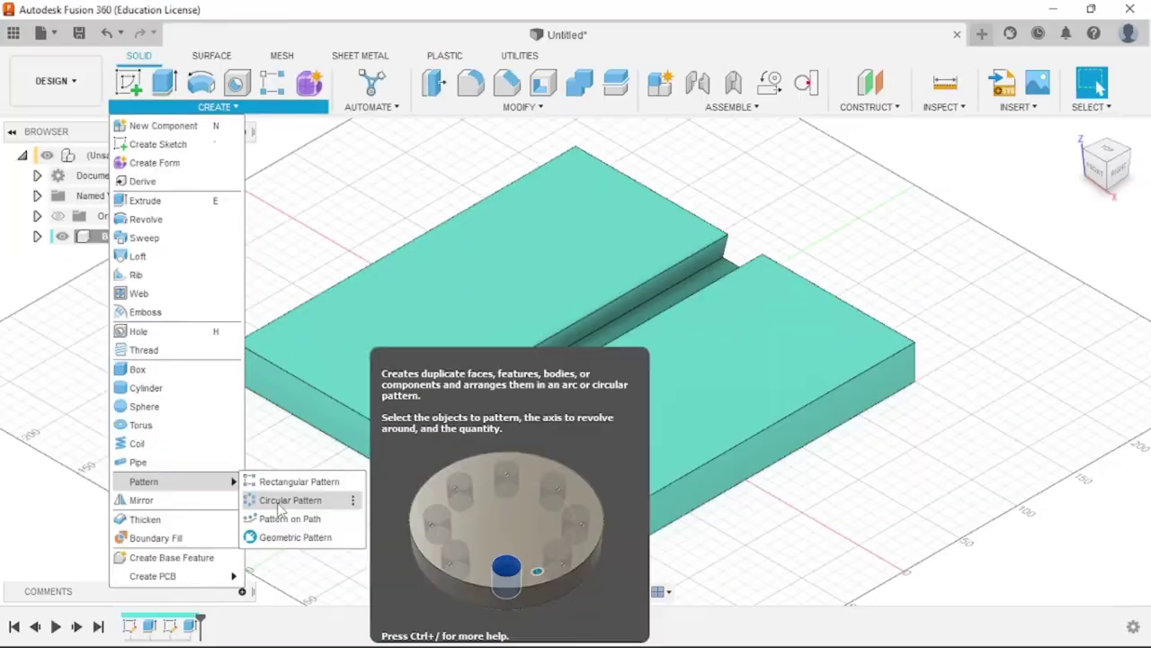
left_click(306, 589)
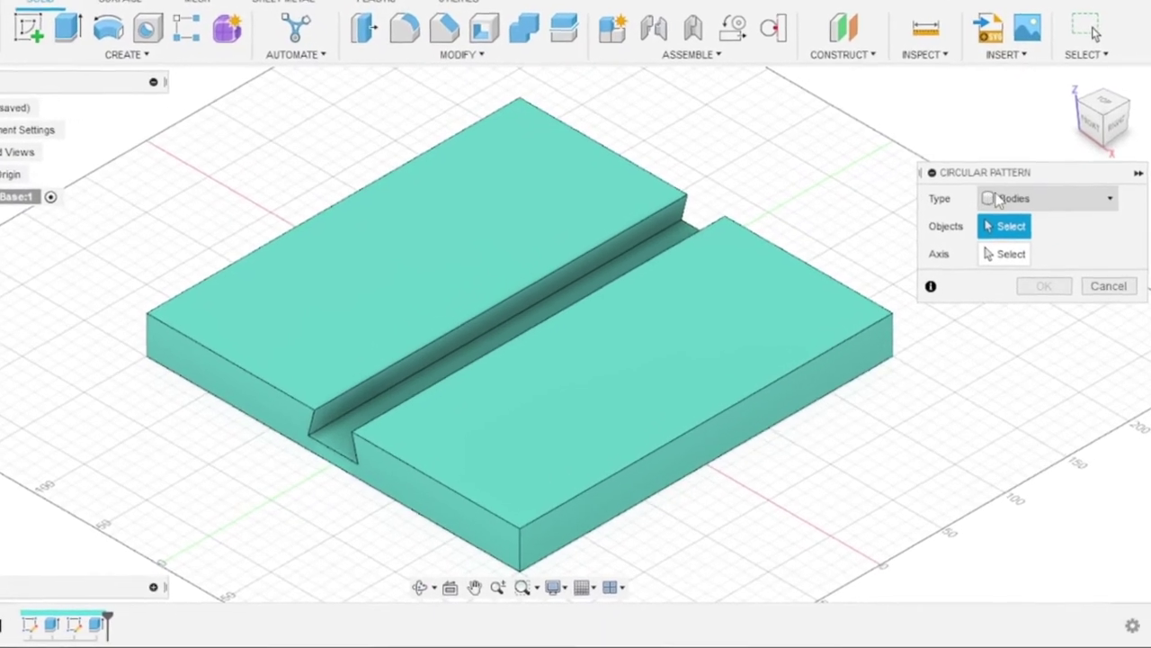
left_click(1003, 238)
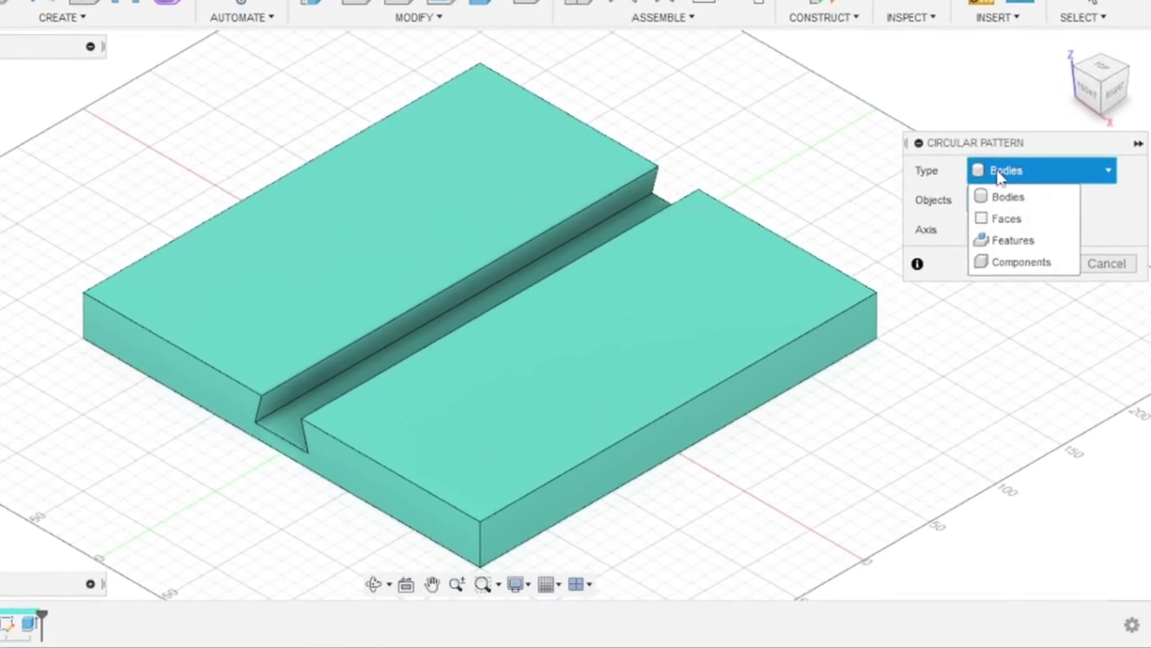
left_click(940, 180)
left_click(1007, 180)
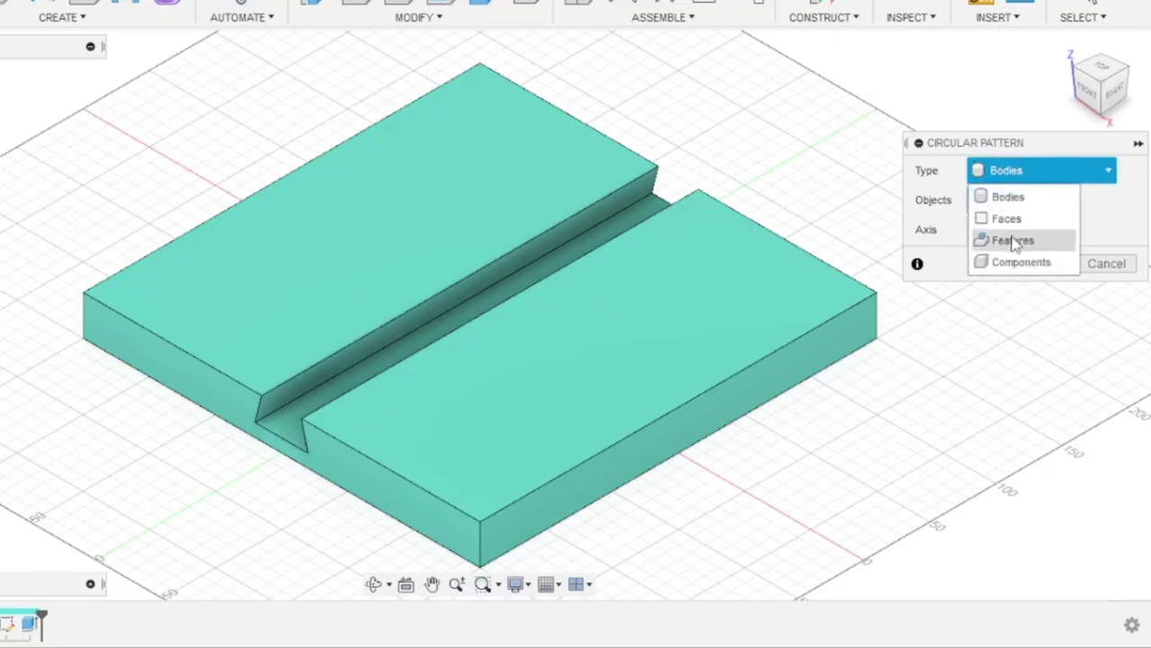
left_click(1008, 240)
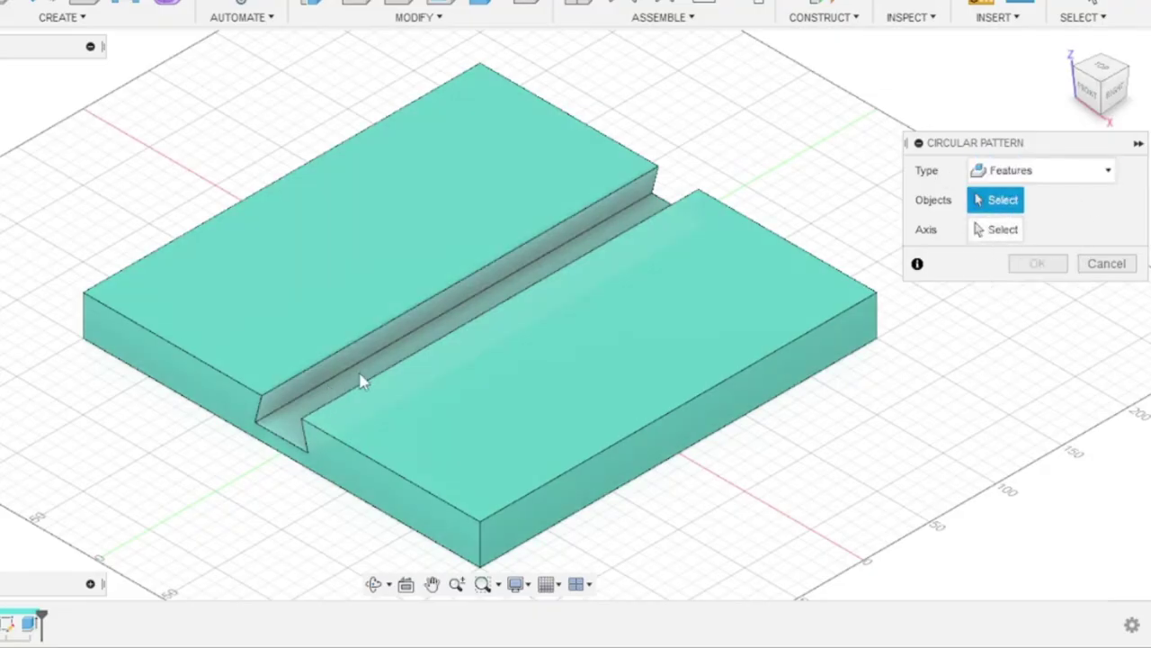
left_click(34, 620)
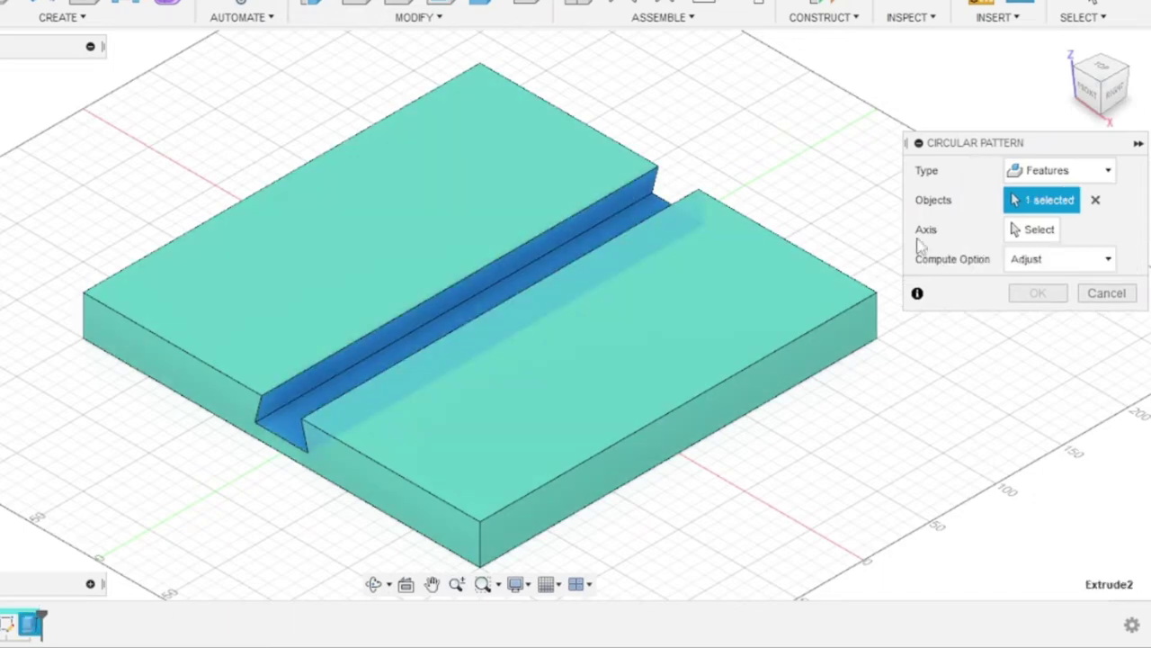
left_click(1037, 229)
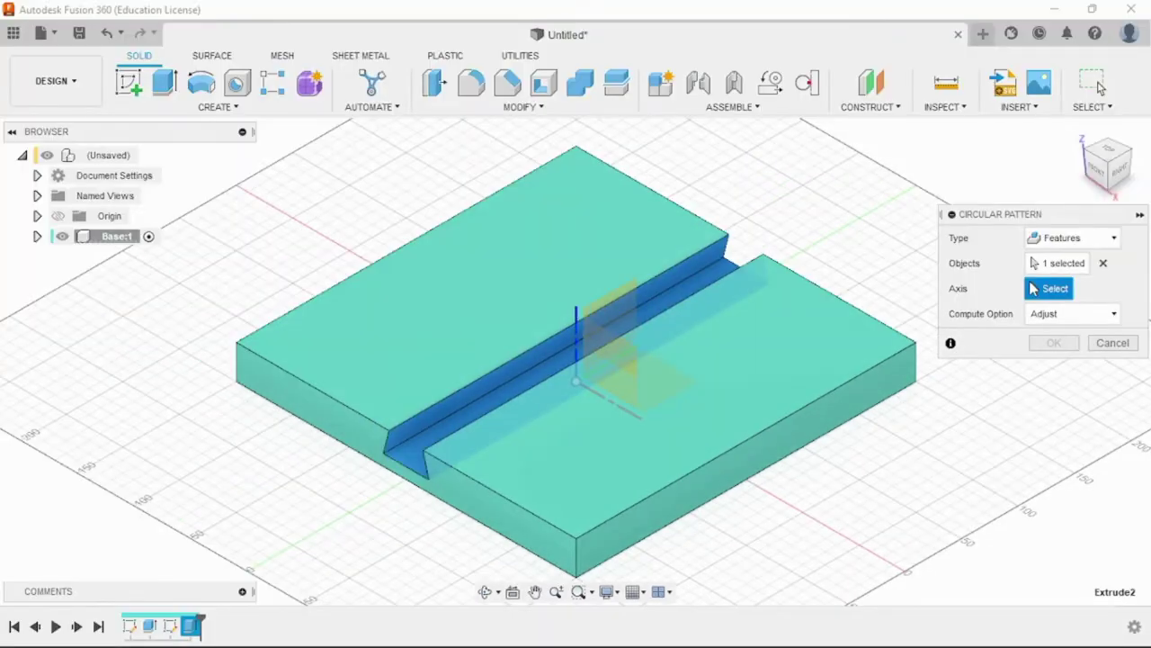
left_click(576, 333)
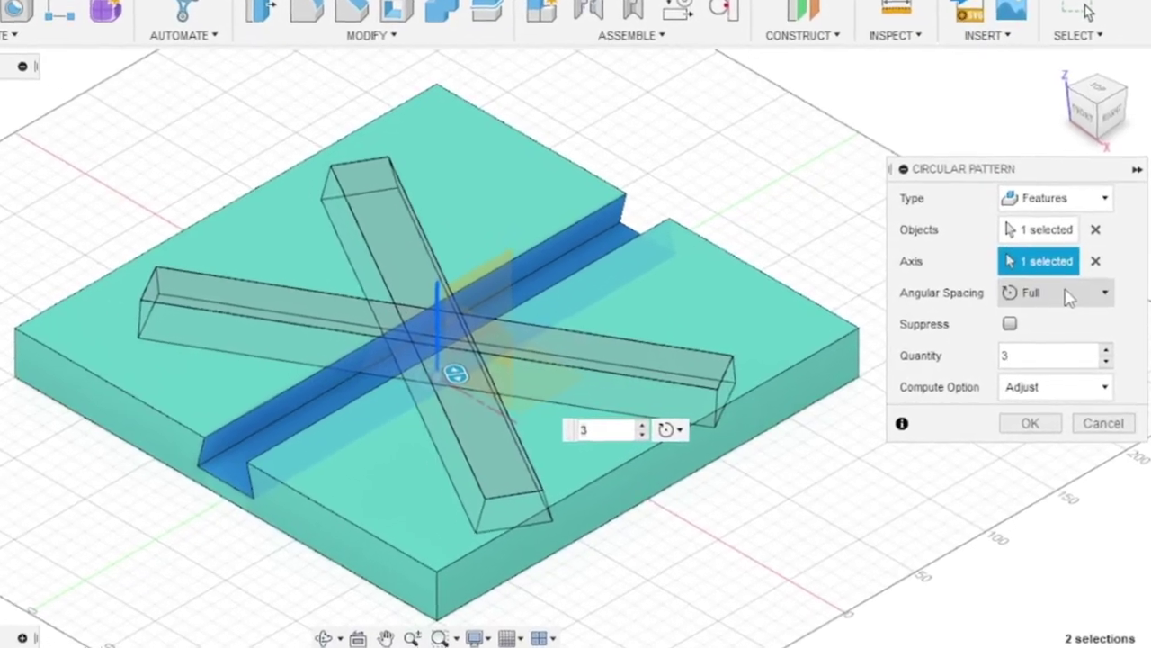
left_click(1069, 296)
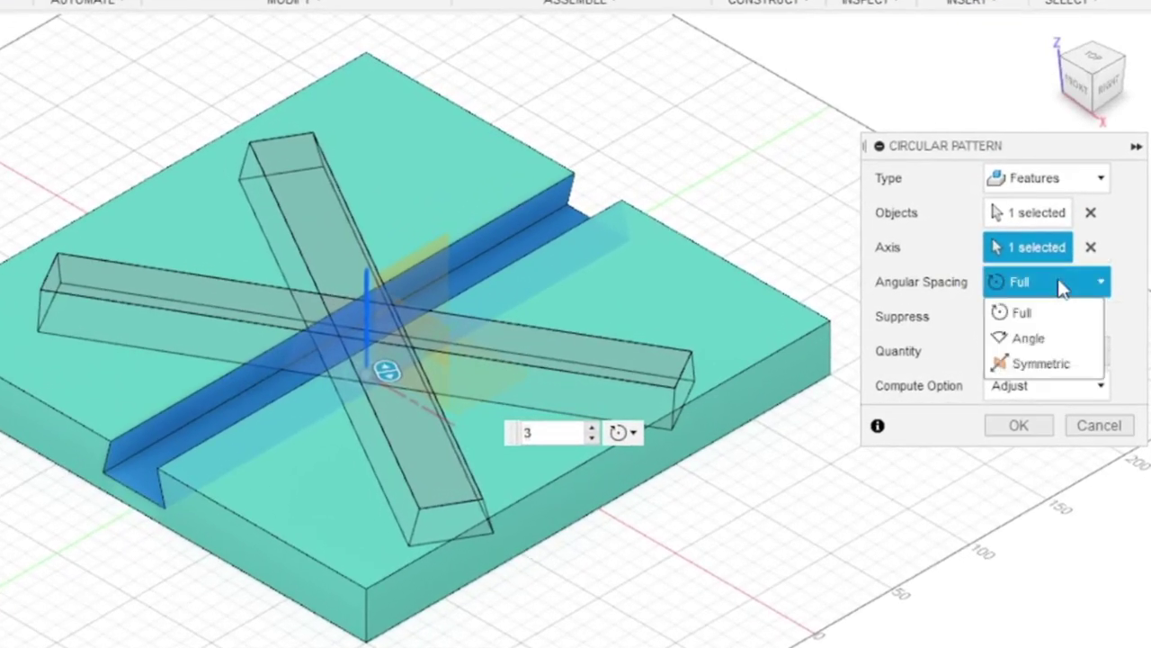
left_click(1043, 347)
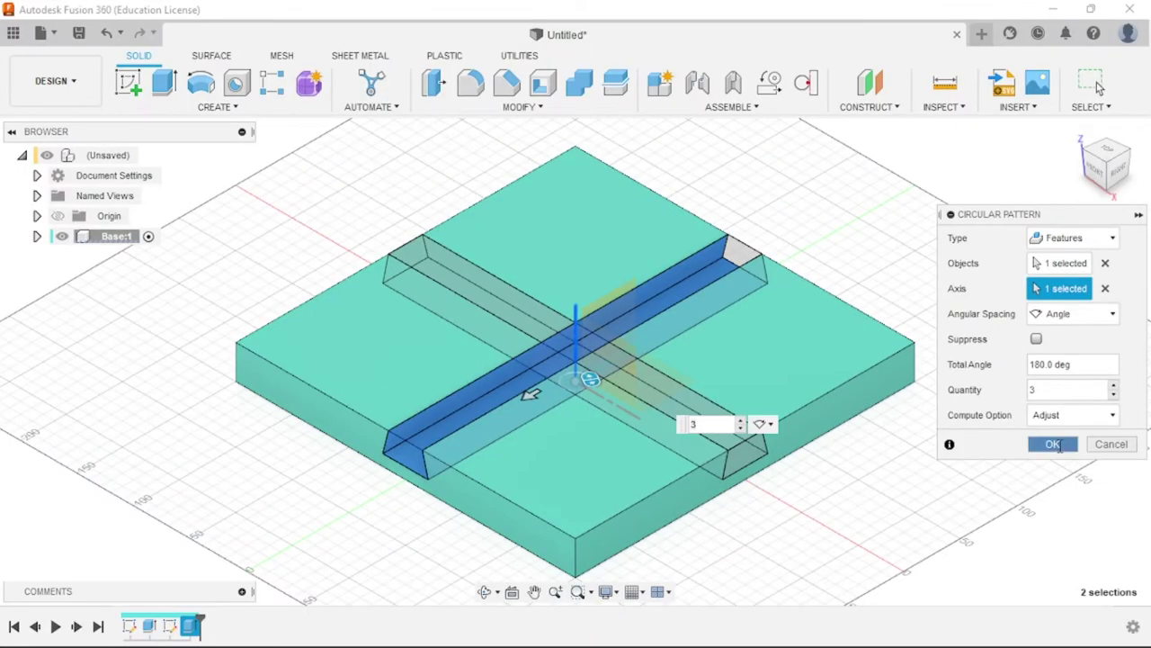
left_click(1025, 460)
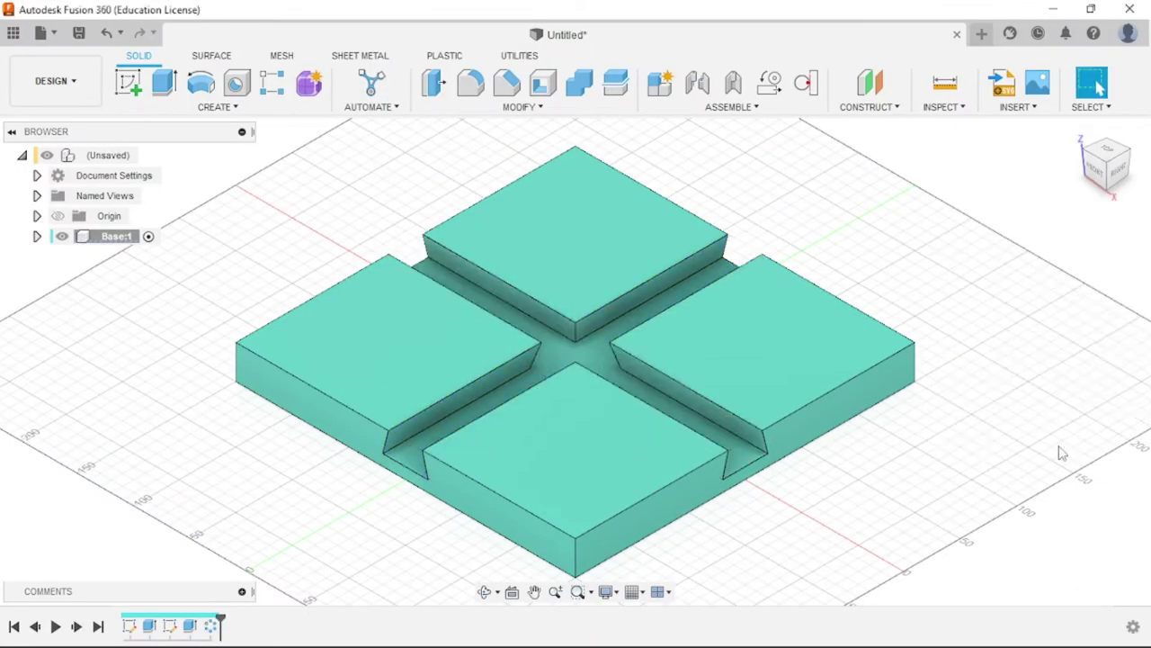
Check the model from front and home views, then activate the top-level assembly
scroll(643, 331, "up", 2)
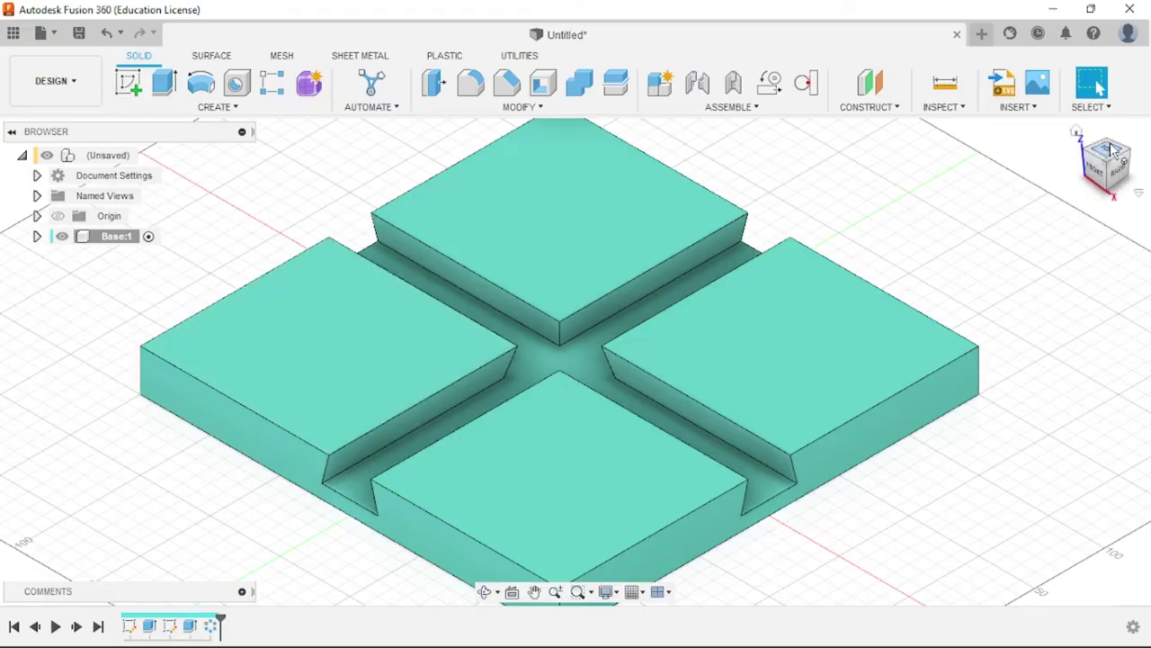
left_click(1094, 164)
left_click(1079, 133)
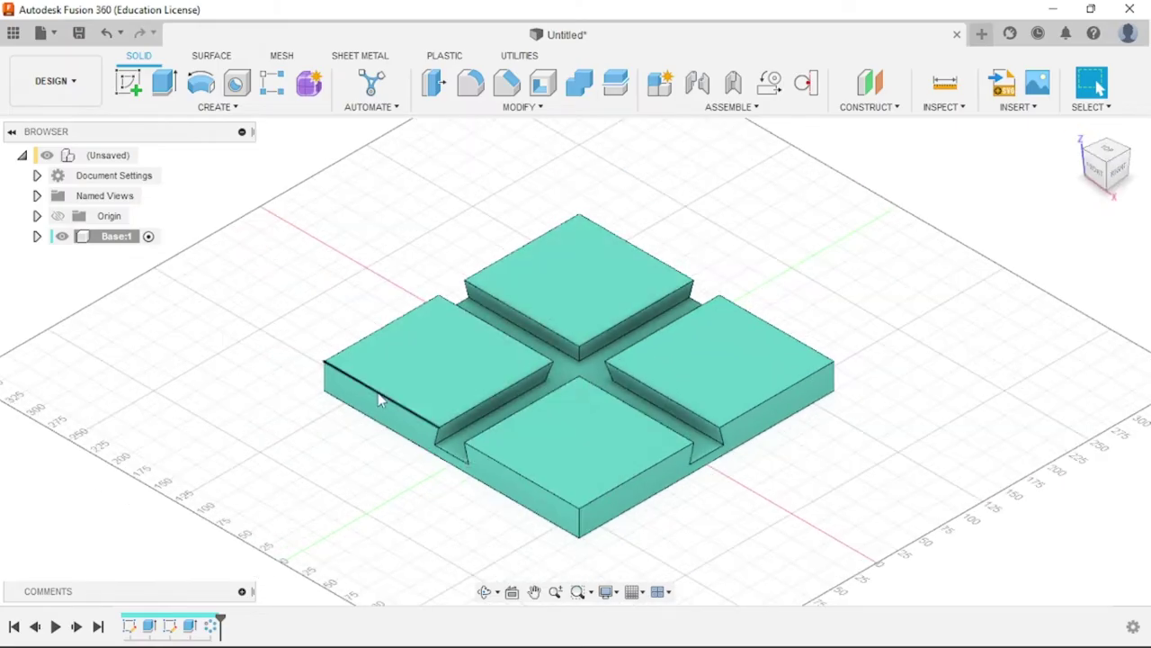
left_click(149, 155)
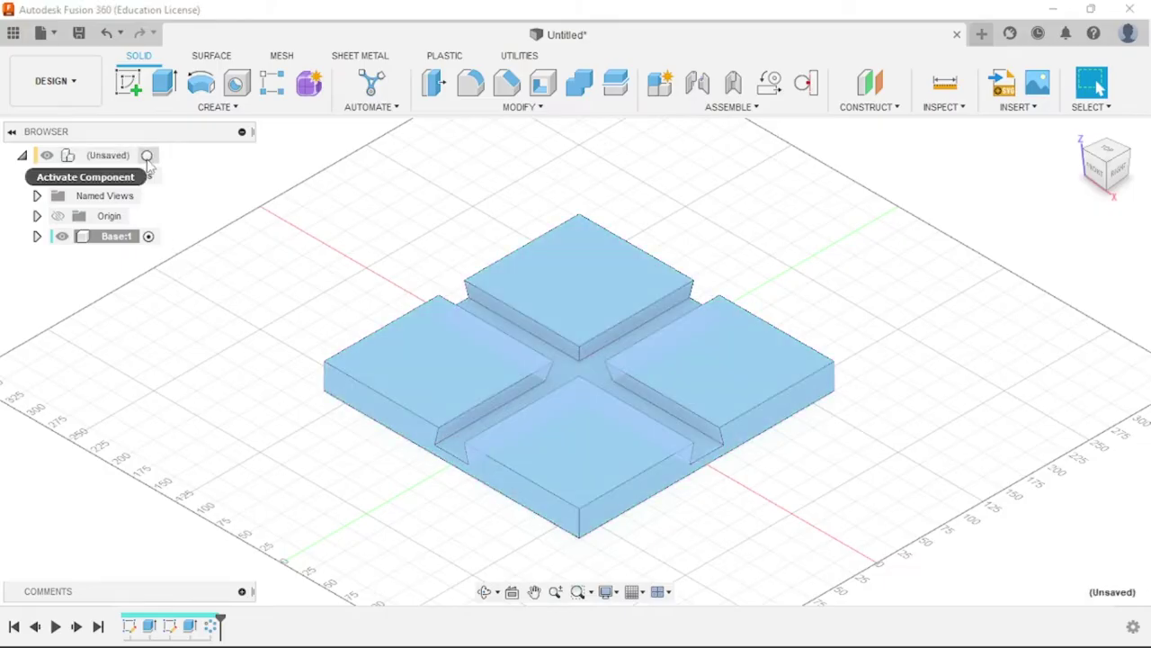
scroll(527, 352, "down", 3)
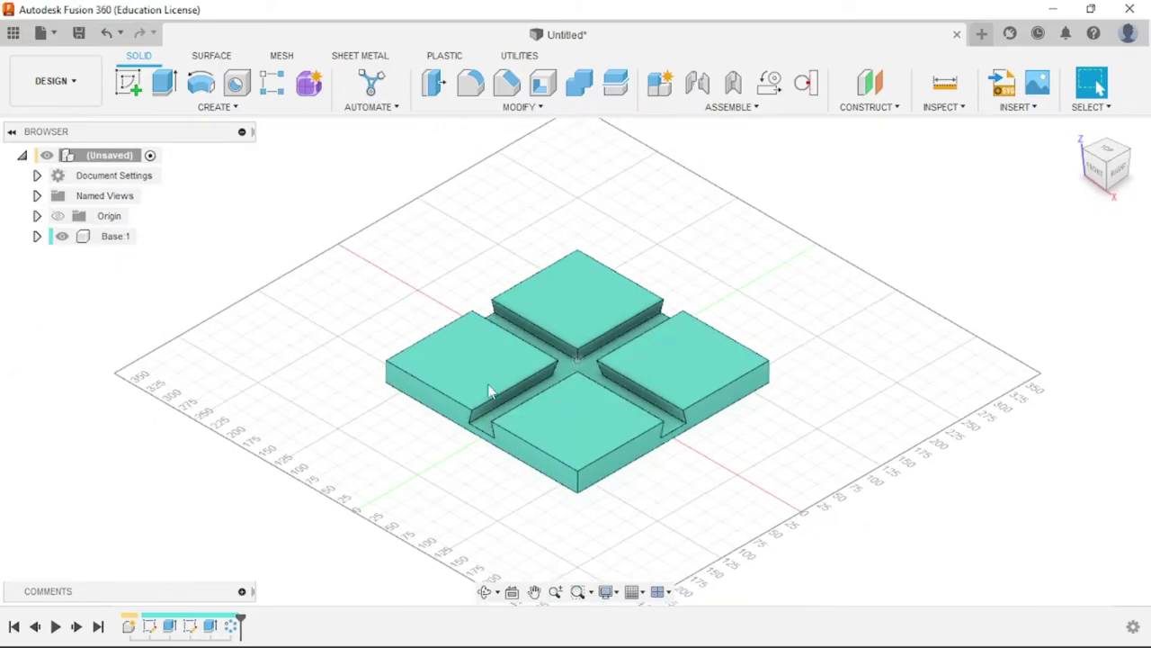
key("alt+Tab")
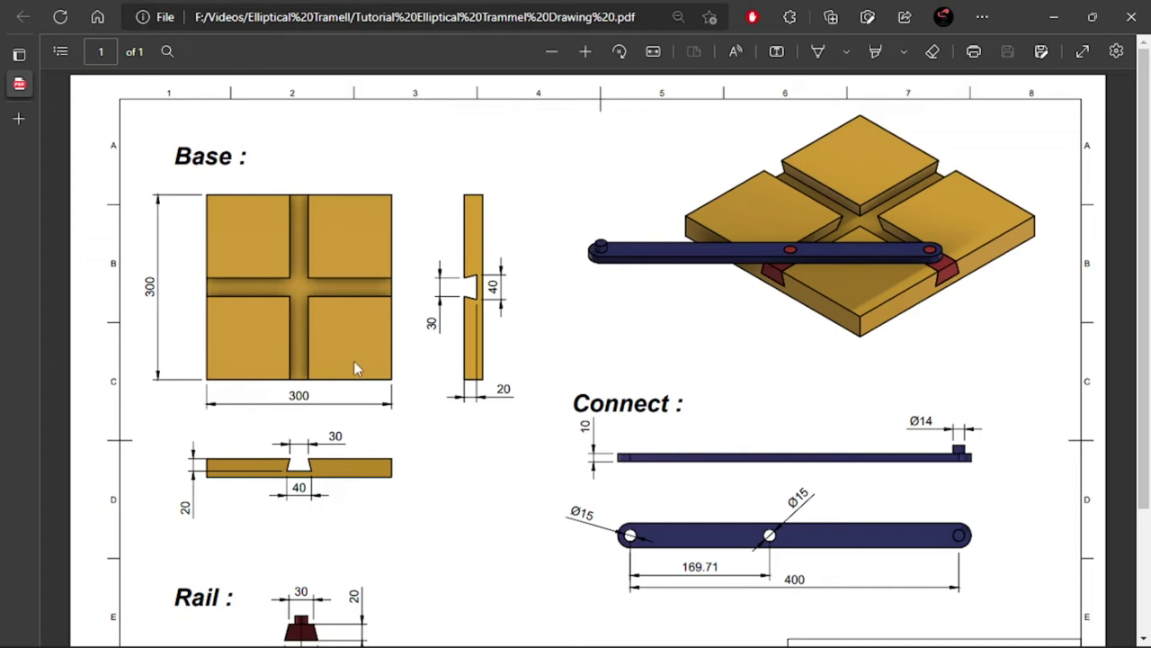
scroll(354, 367, "down", 3)
scroll(285, 487, "up", 3, "ctrl")
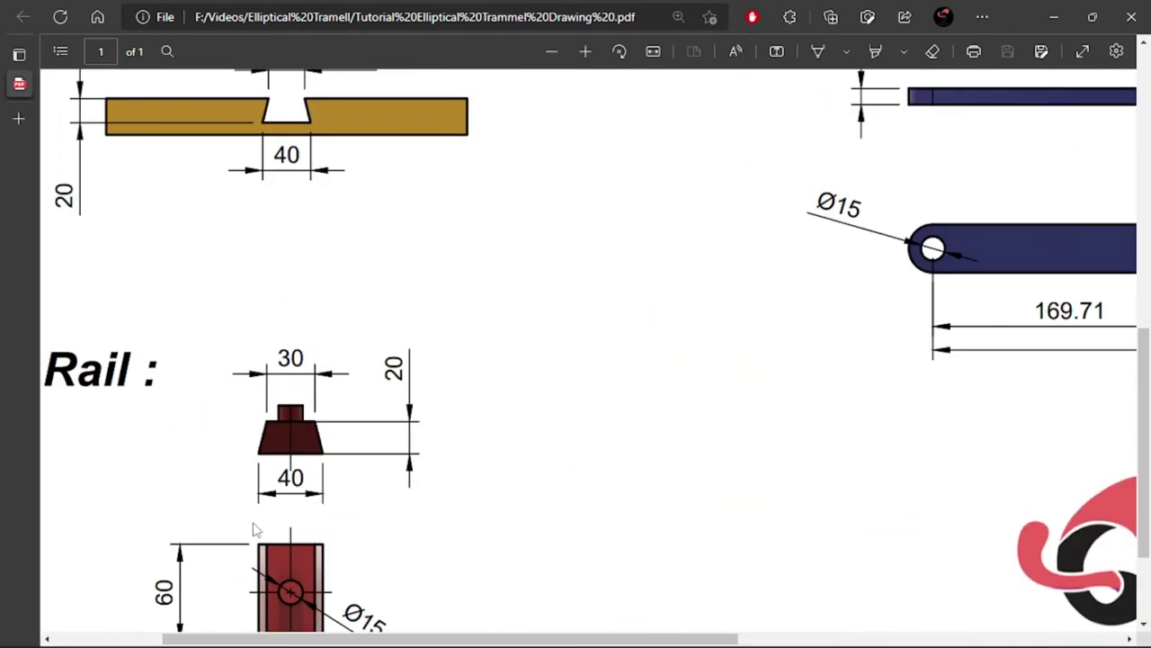
scroll(251, 528, "right", 6)
scroll(352, 527, "left", 10)
scroll(440, 552, "down", 3)
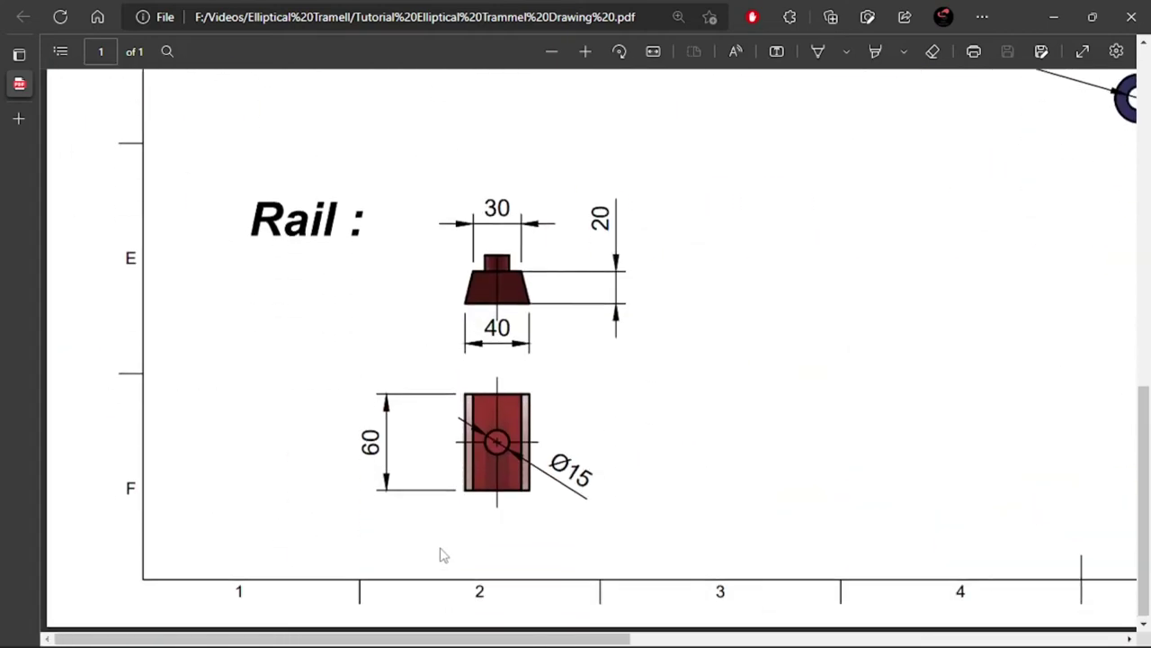
key("alt+Tab")
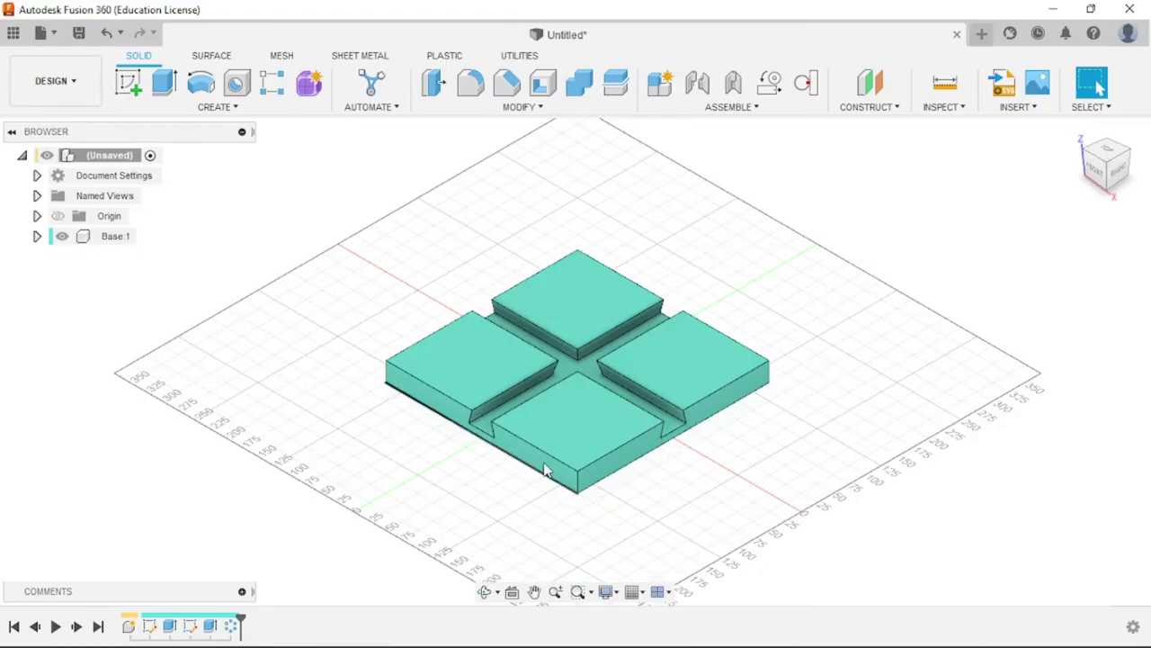
Create a new component through Assemble > New Component, replacing its default name with Rail
left_click(737, 106)
left_click(726, 126)
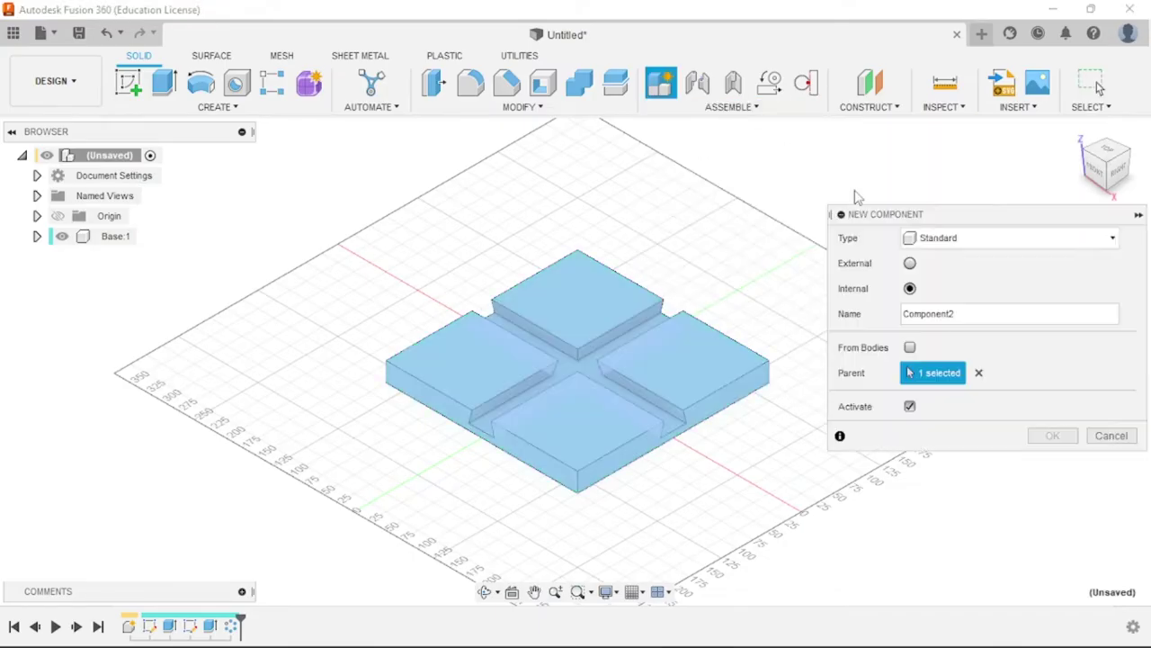
double_click(965, 312)
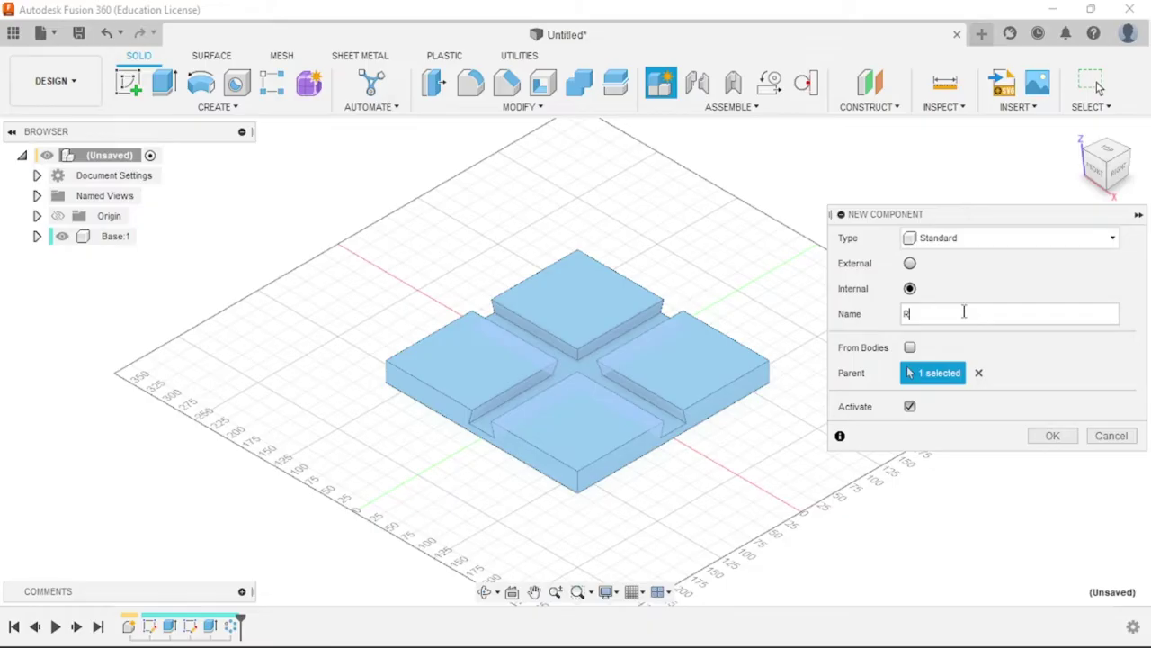
key("Return")
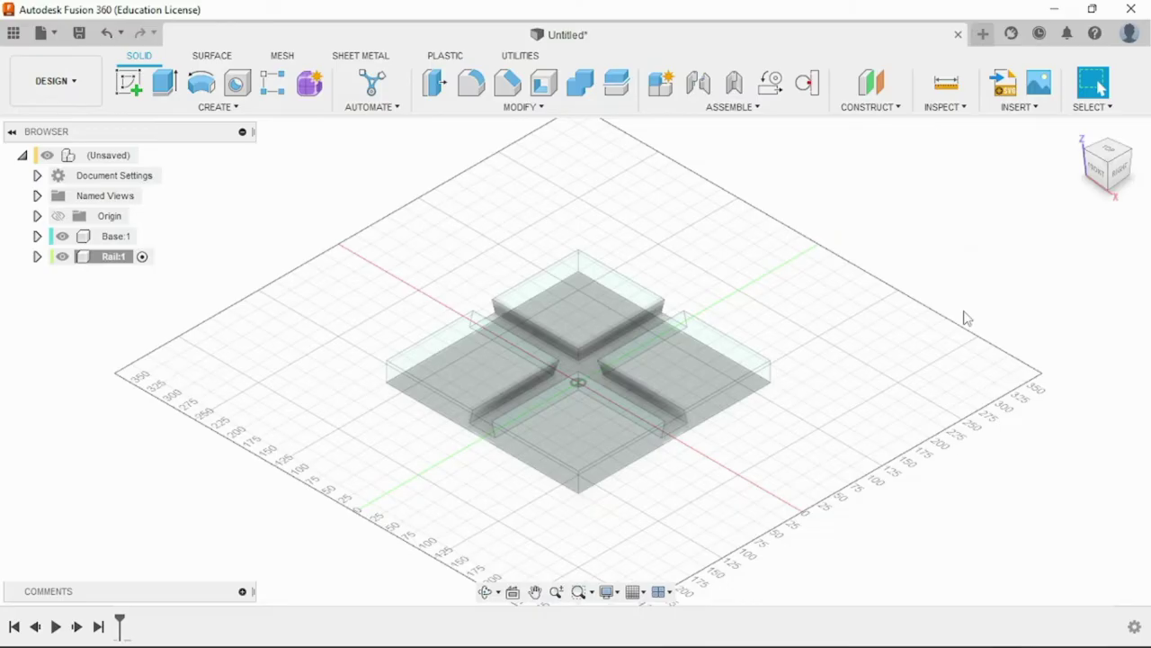
scroll(477, 432, "up", 3)
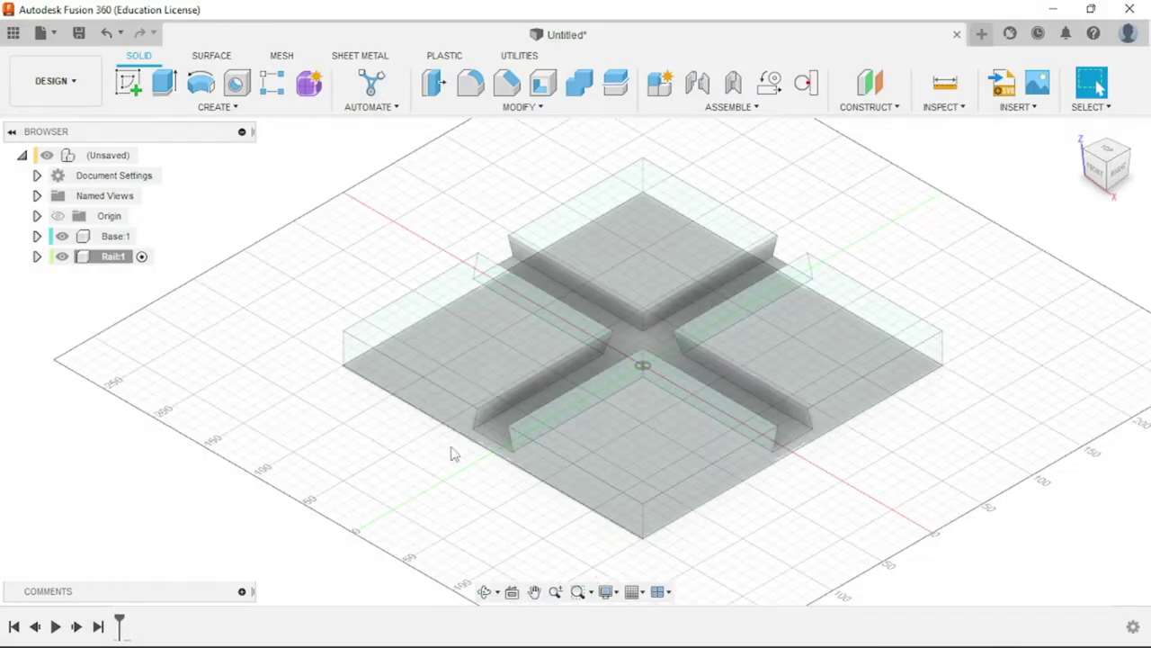
Start a new sketch on the base's front face
left_click(128, 83)
middle_click_drag(317, 241, 453, 404, "shift")
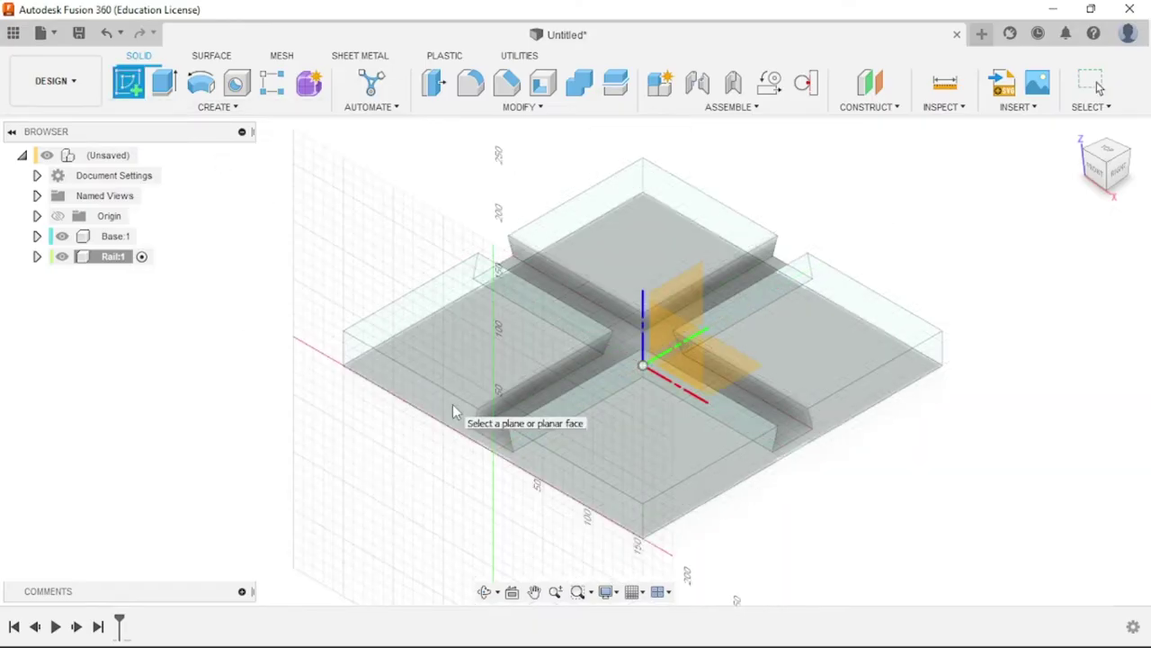
left_click(484, 424)
scroll(608, 394, "up", 5)
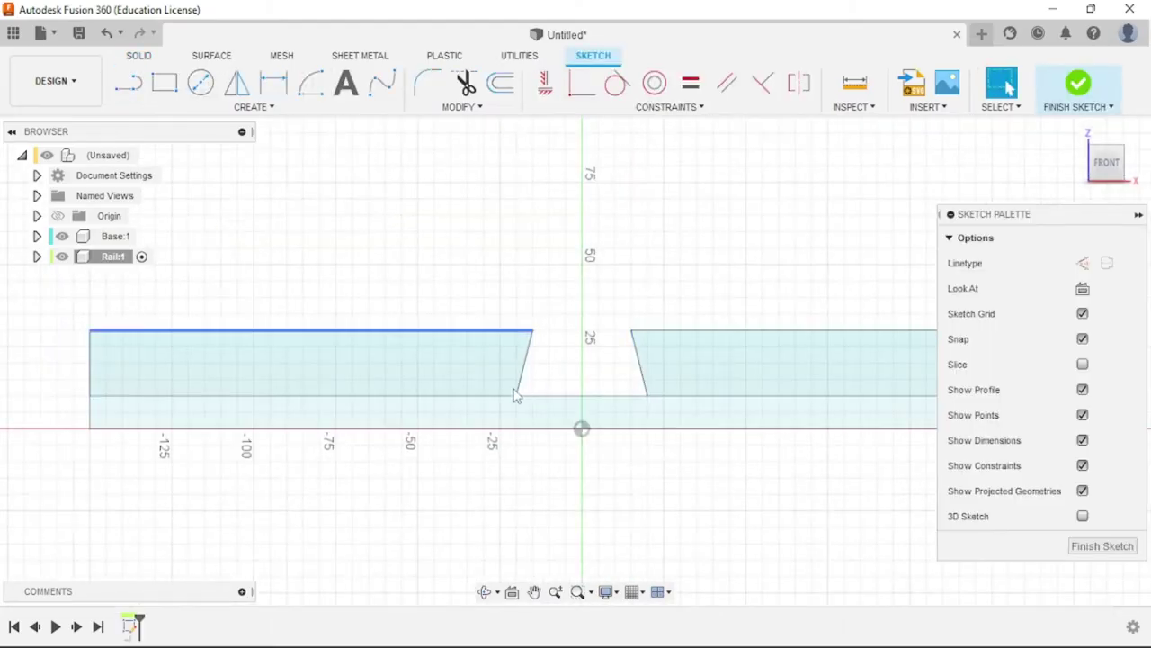
scroll(585, 373, "up", 3)
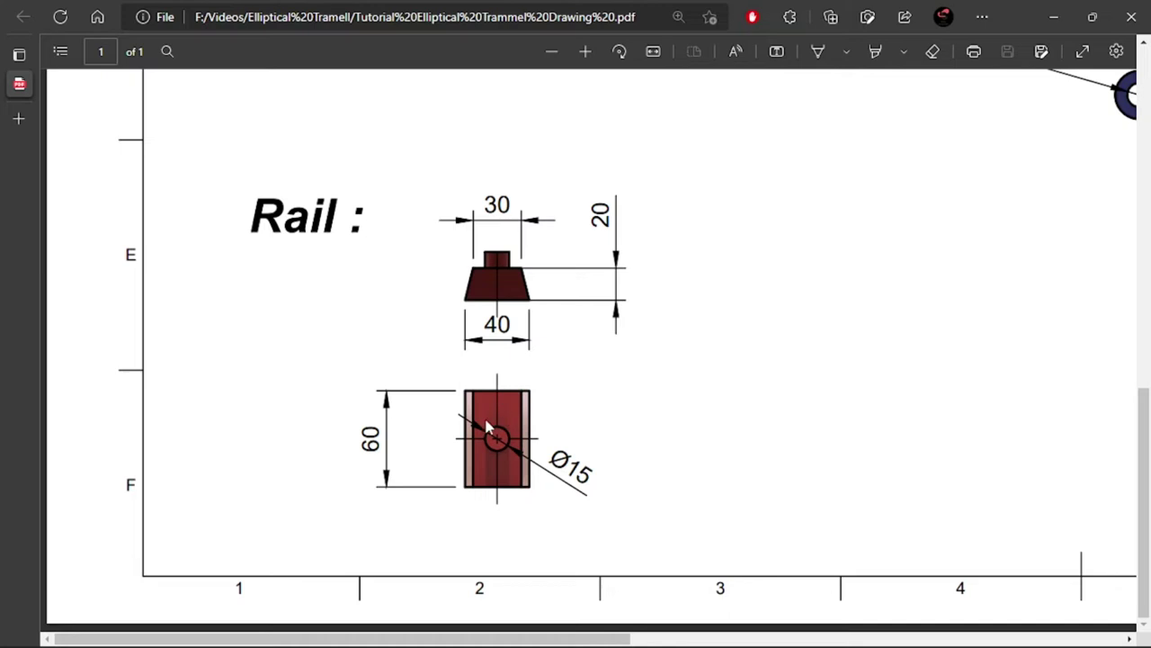
scroll(531, 281, "up", 3)
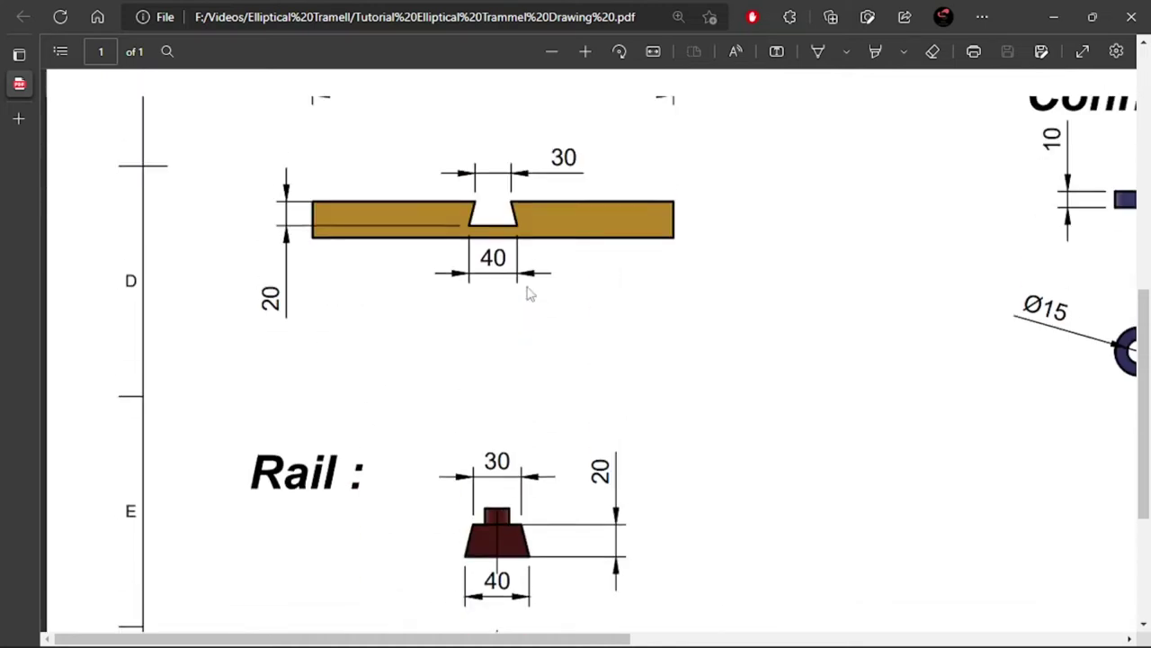
scroll(553, 304, "down", 3)
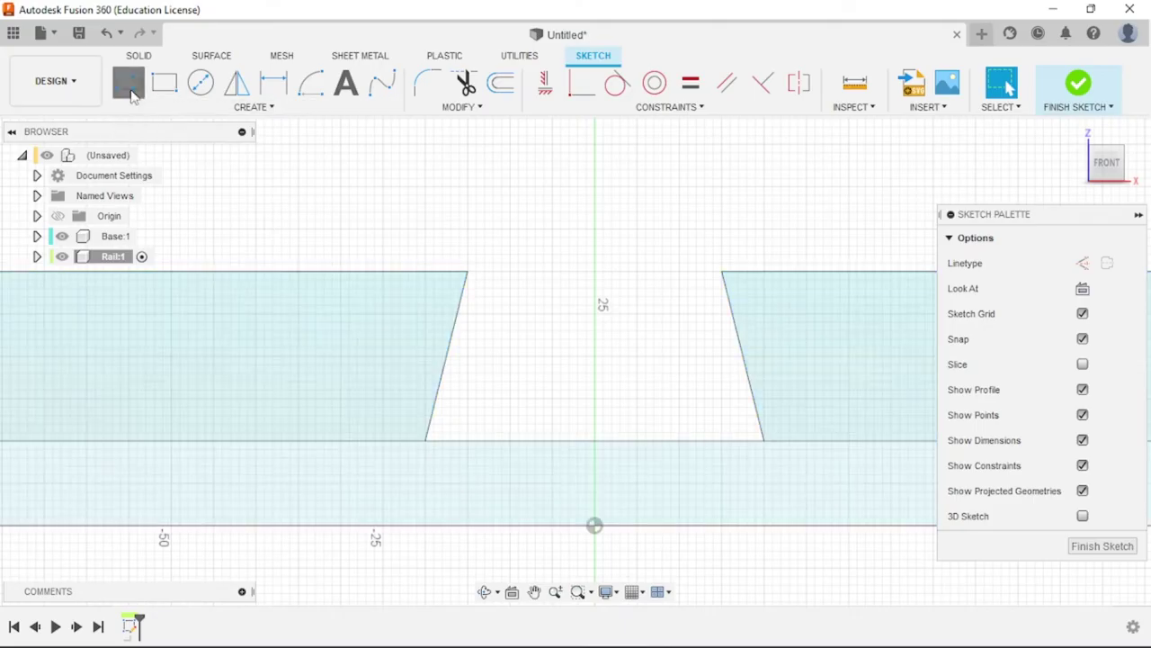
Draw a line joining the trapezoid's two top corners and finish the sketch
left_click(129, 83)
left_click(467, 271)
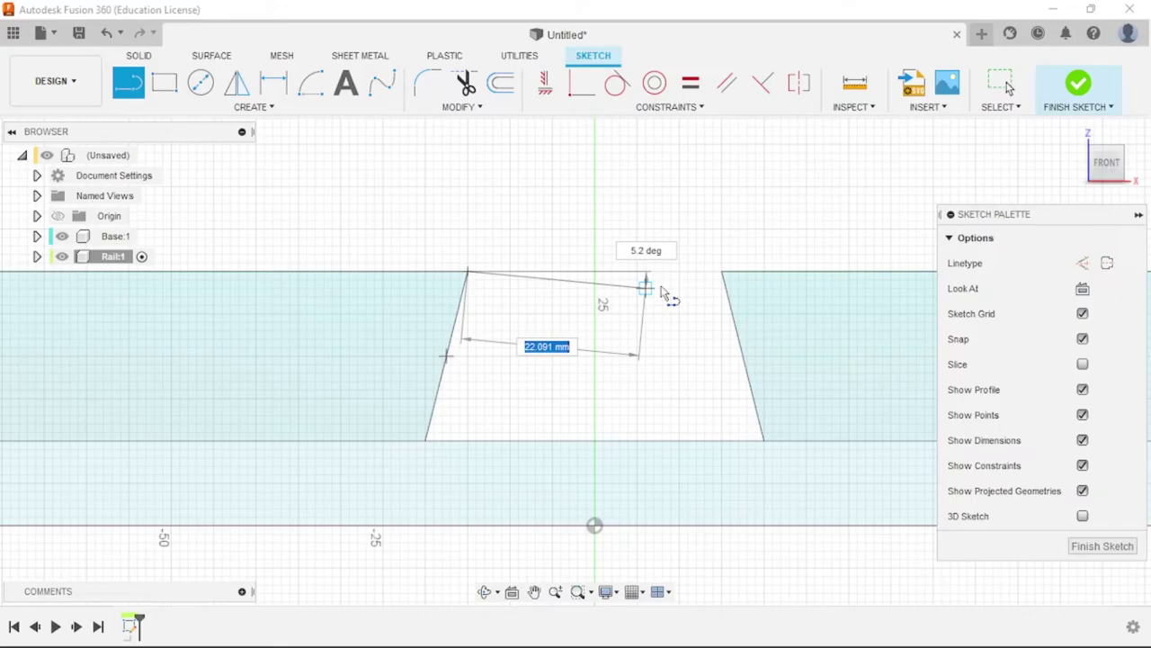
left_click(722, 271)
scroll(604, 300, "down", 3)
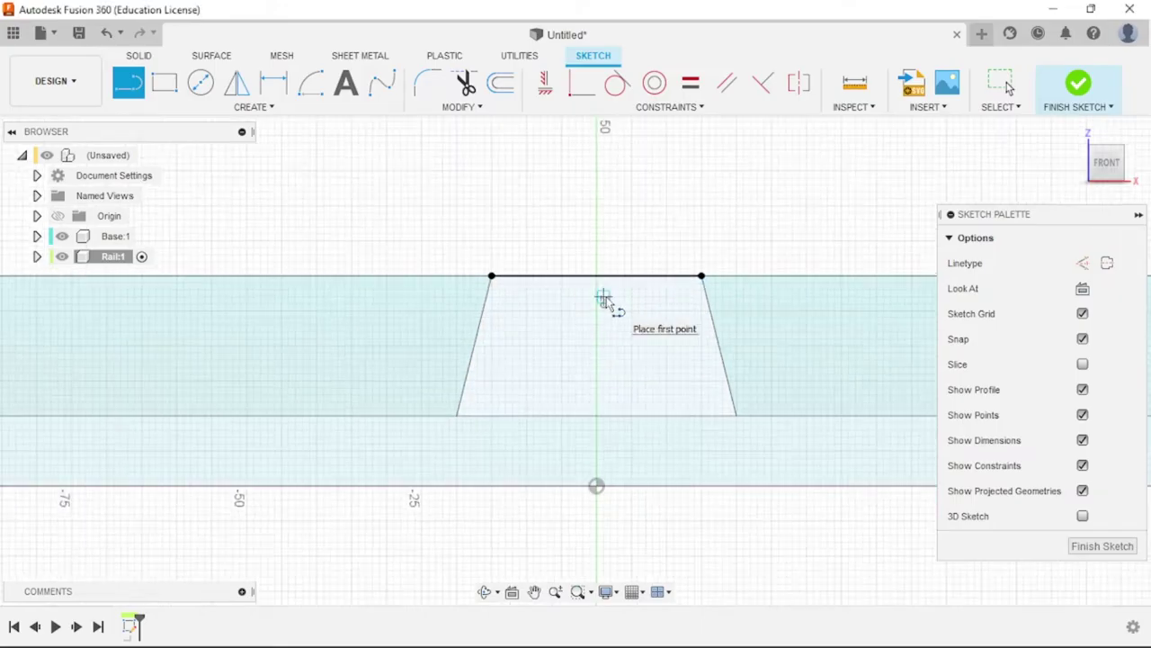
key("Escape")
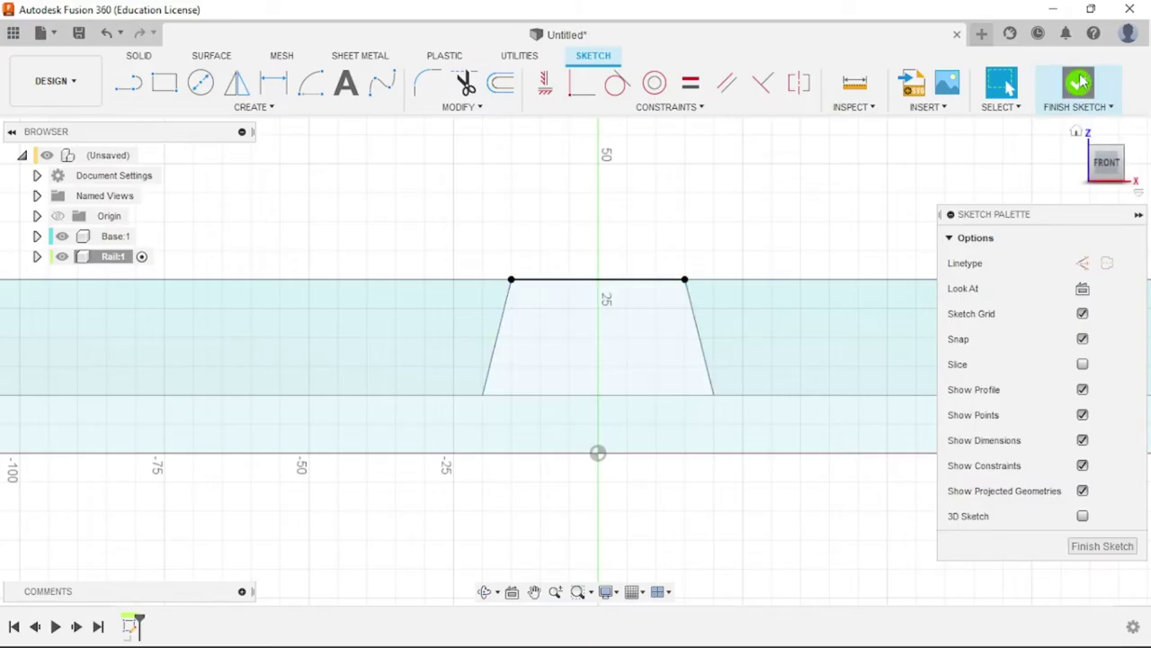
left_click(1078, 84)
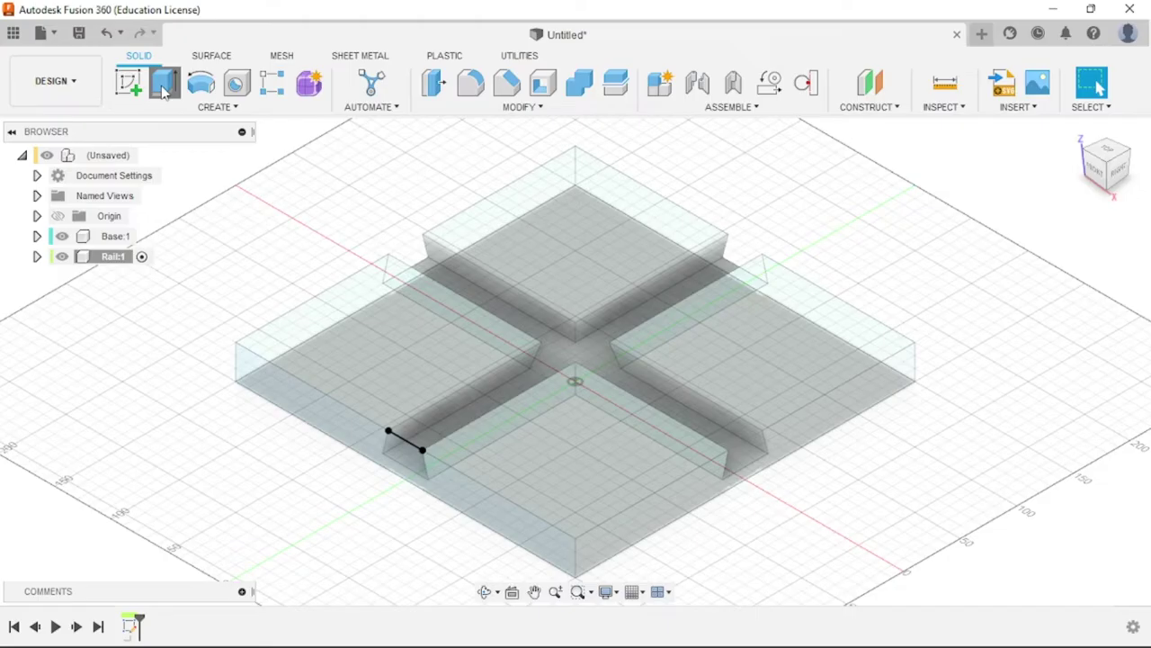
Extrude the rail trapezoid -60 mm as a New Body, checking the length on the drawing
left_click(164, 83)
left_click(407, 454)
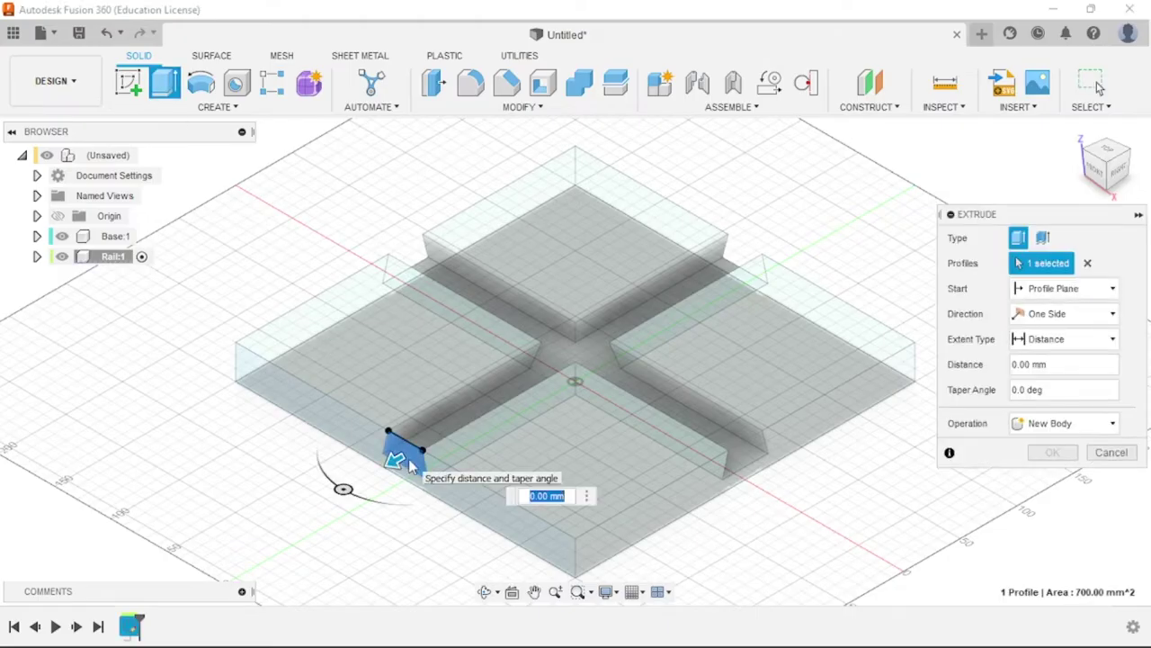
key("alt+Tab")
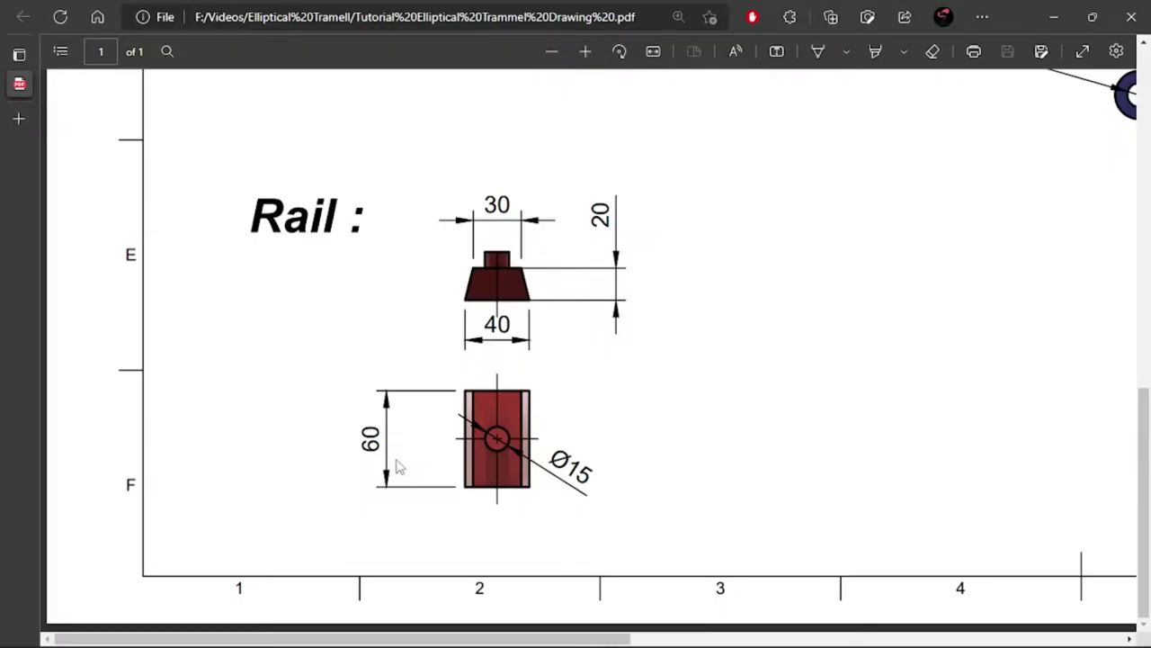
left_click_drag(366, 429, 391, 470)
left_click(414, 466)
key("alt+Tab")
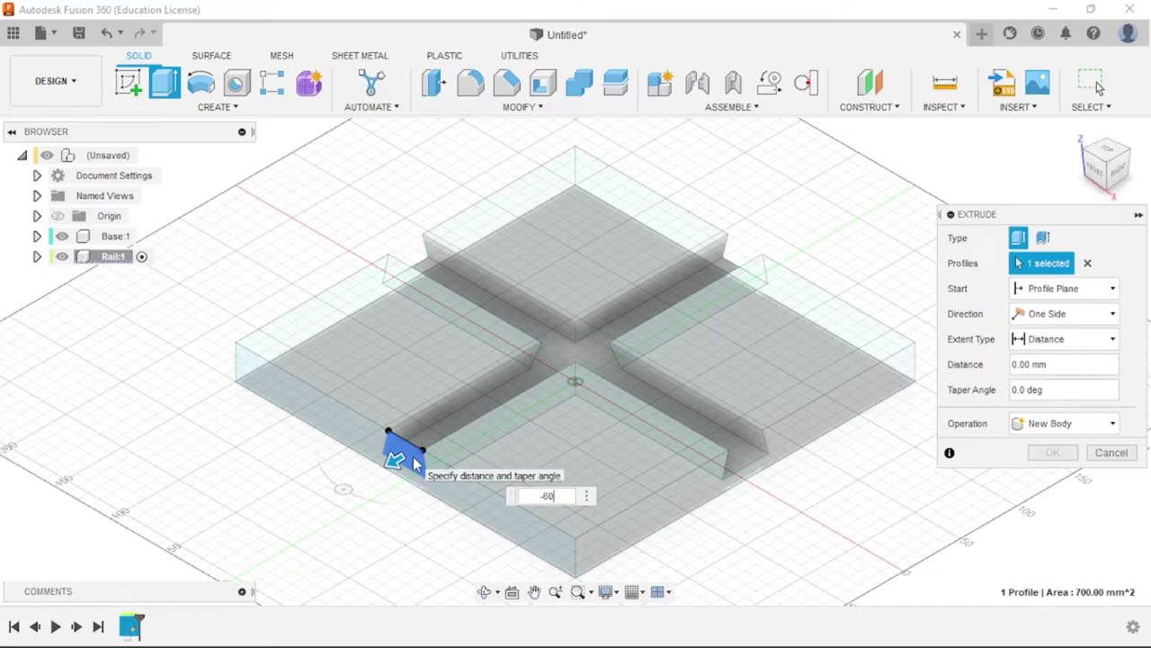
key("Return")
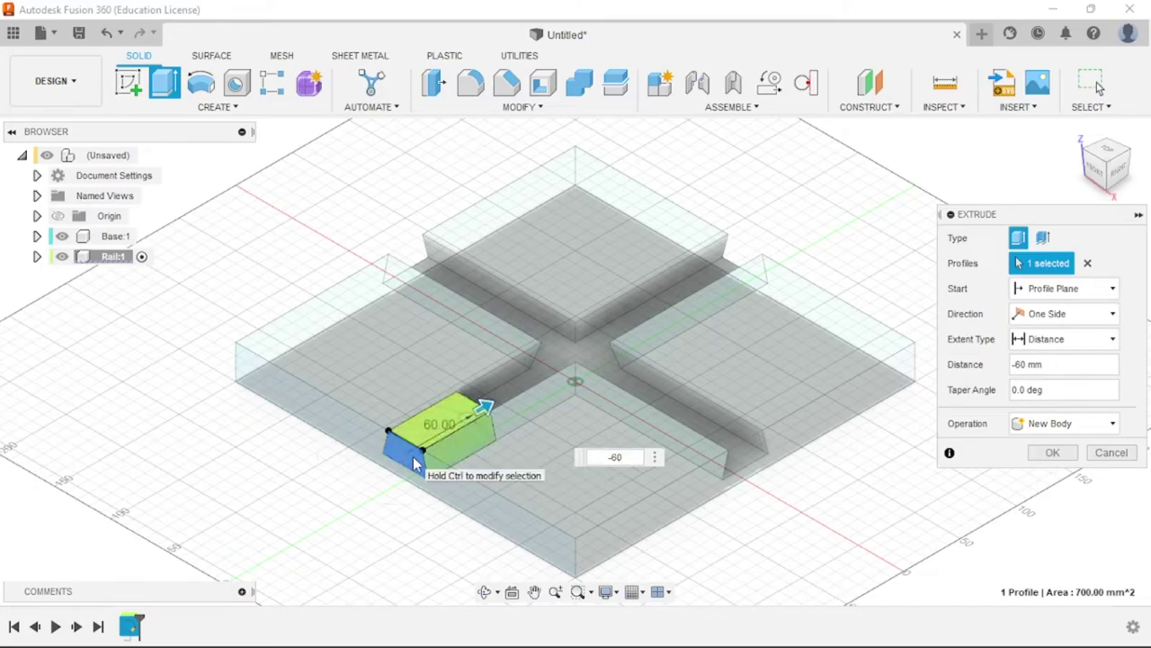
left_click(1041, 429)
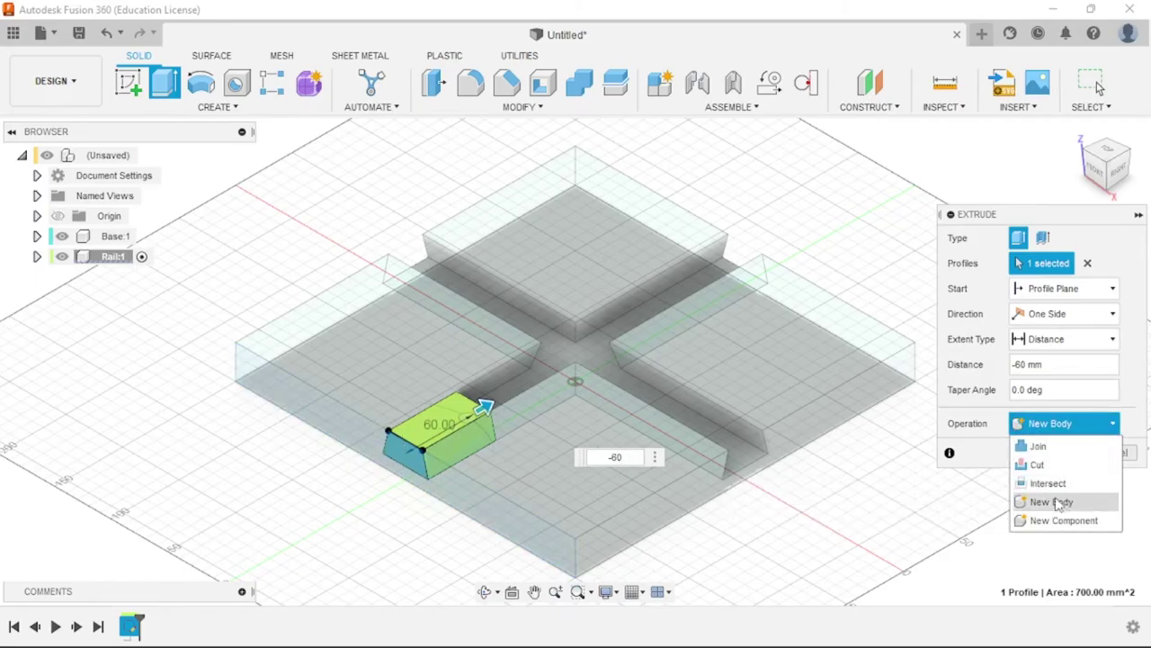
left_click(1064, 510)
left_click(1049, 452)
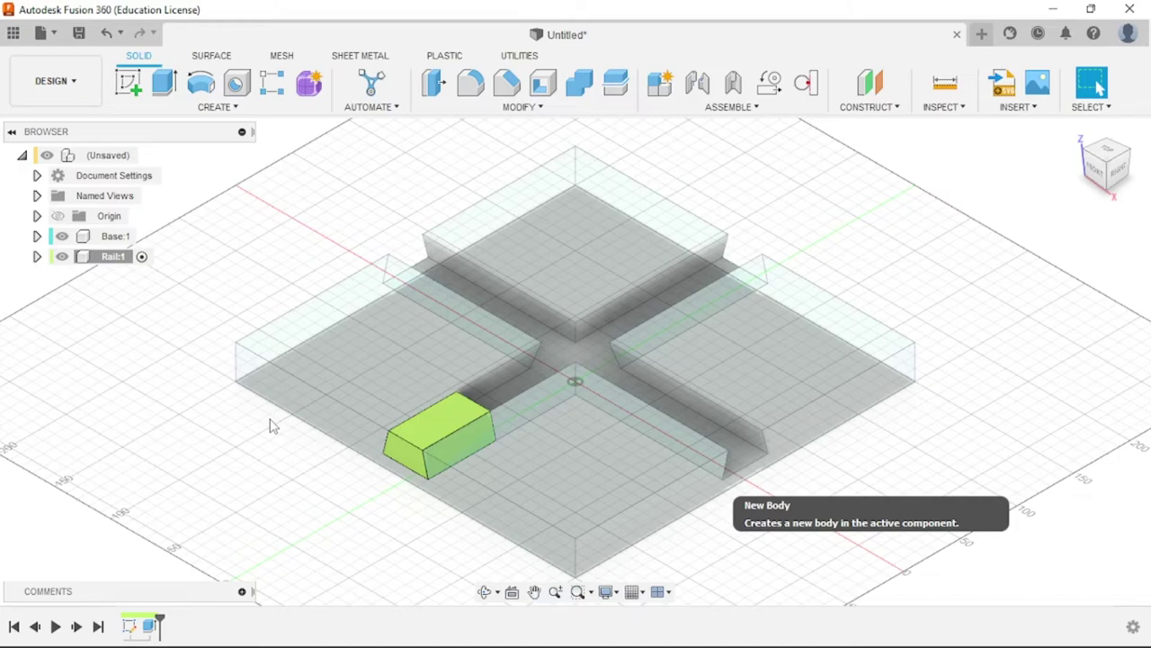
key("alt+Tab")
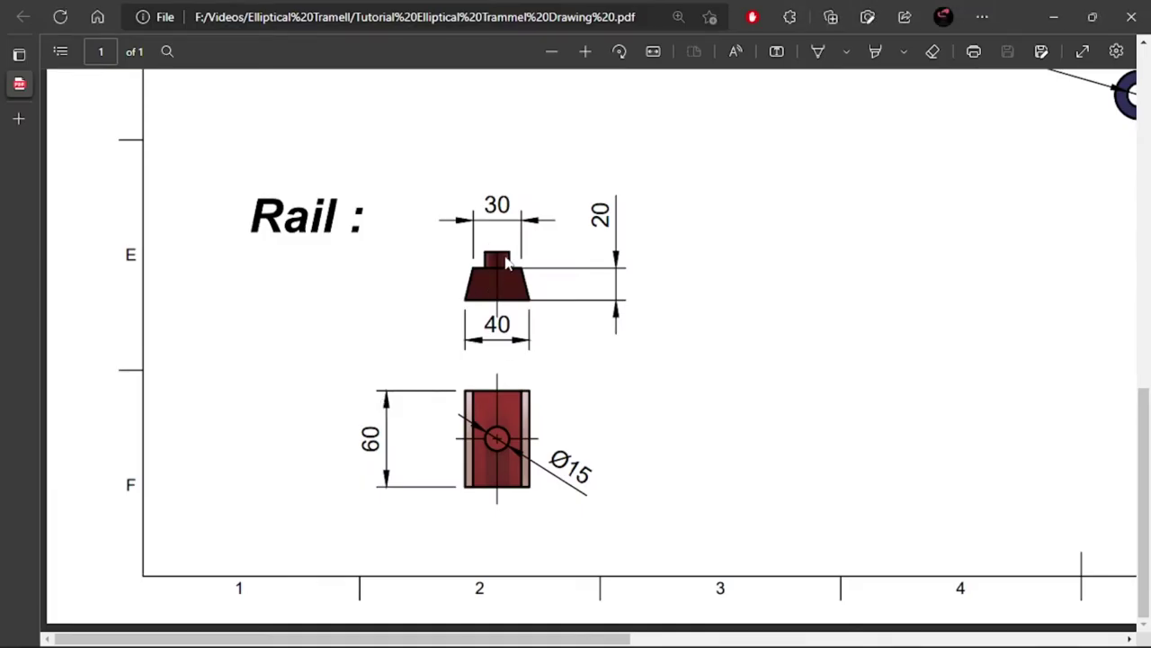
key("alt+Tab")
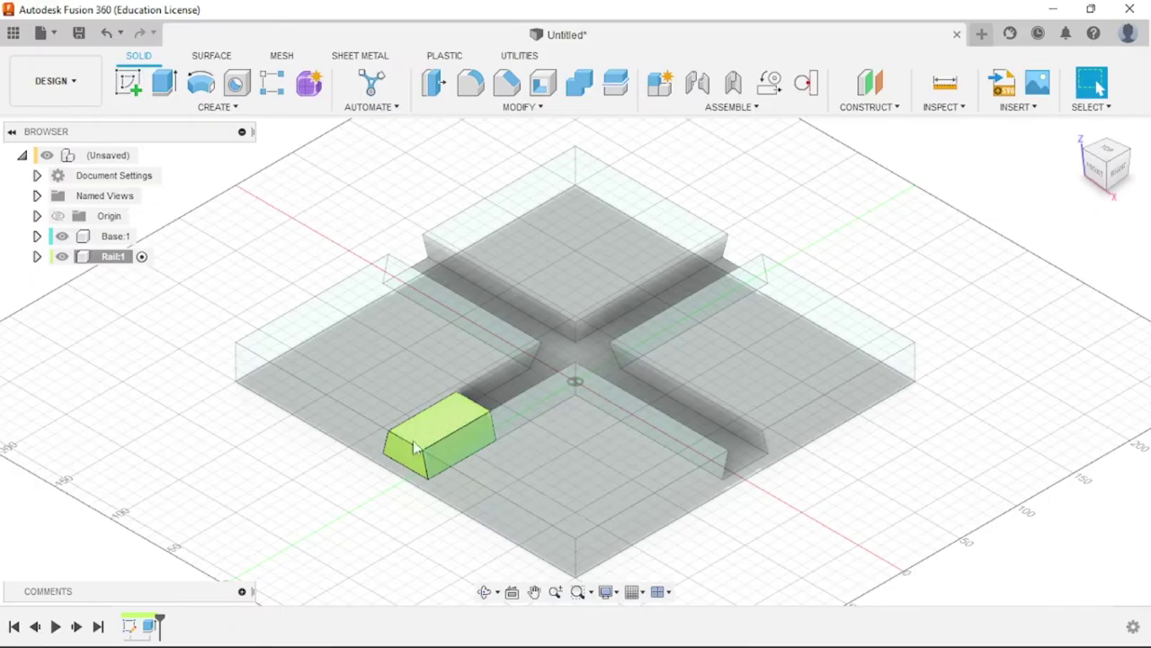
Sketch on the rail's top face a vertical centre line and a second line to its right side
left_click(440, 421)
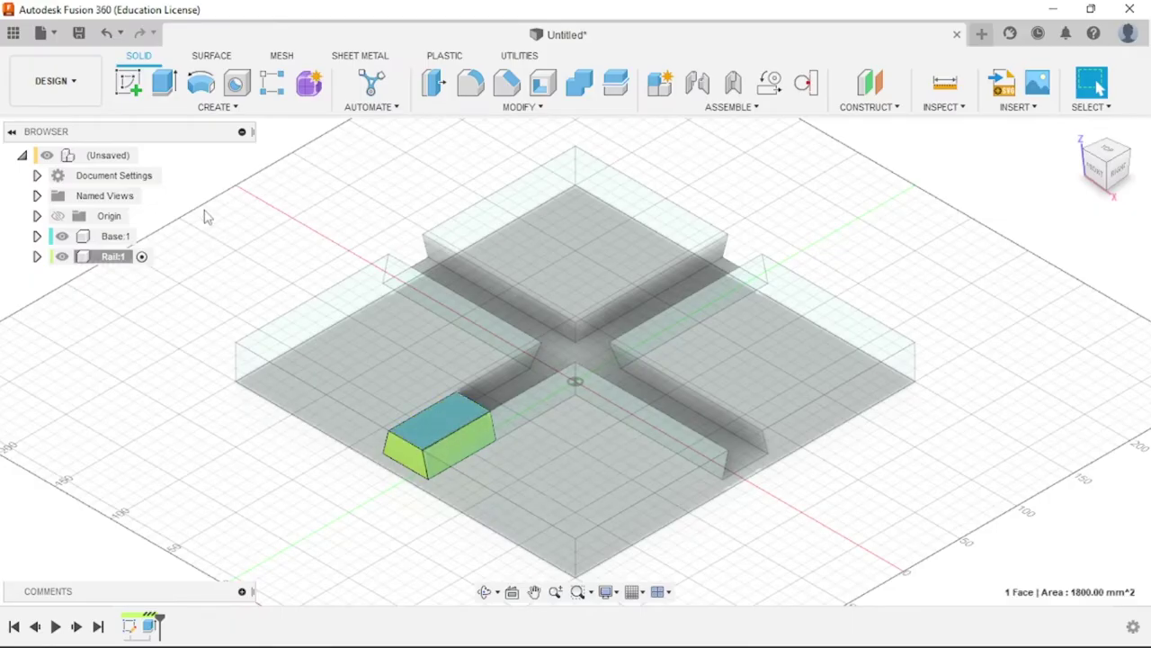
left_click(140, 91)
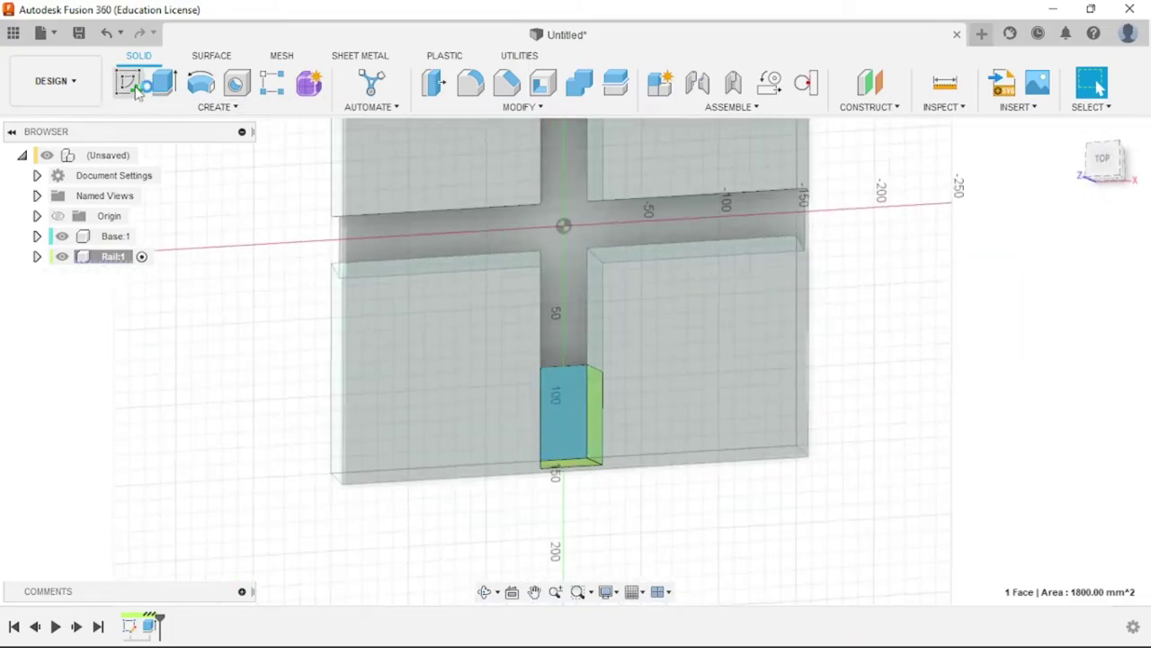
scroll(573, 313, "up", 5)
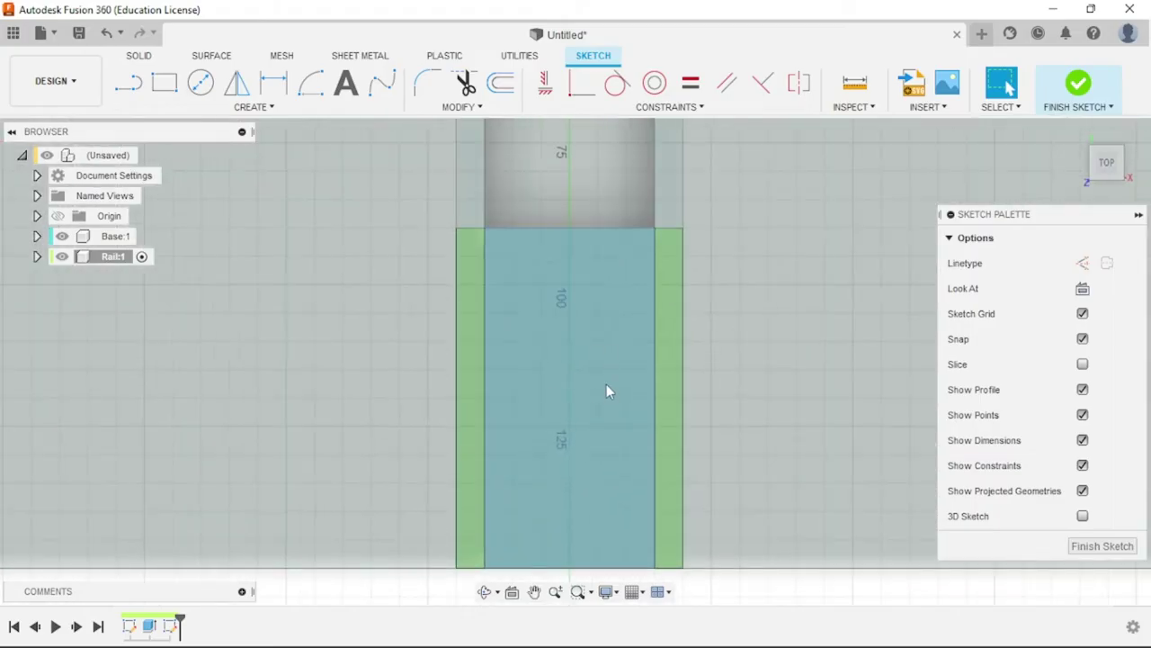
left_click(128, 86)
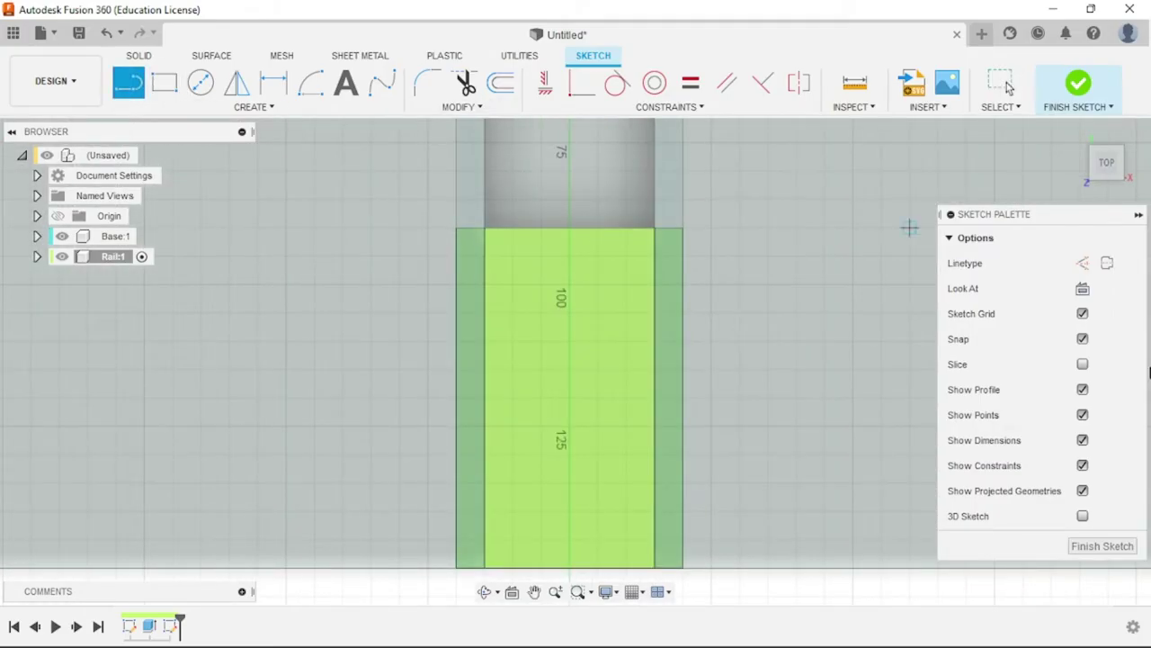
left_click(571, 228)
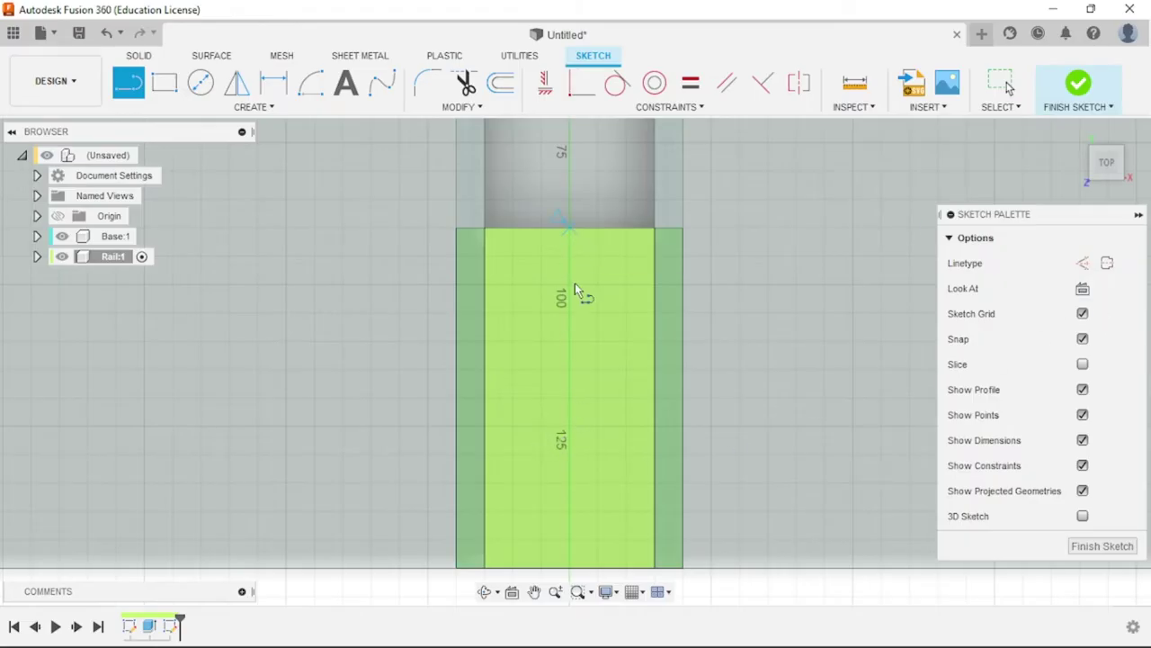
left_click(570, 425)
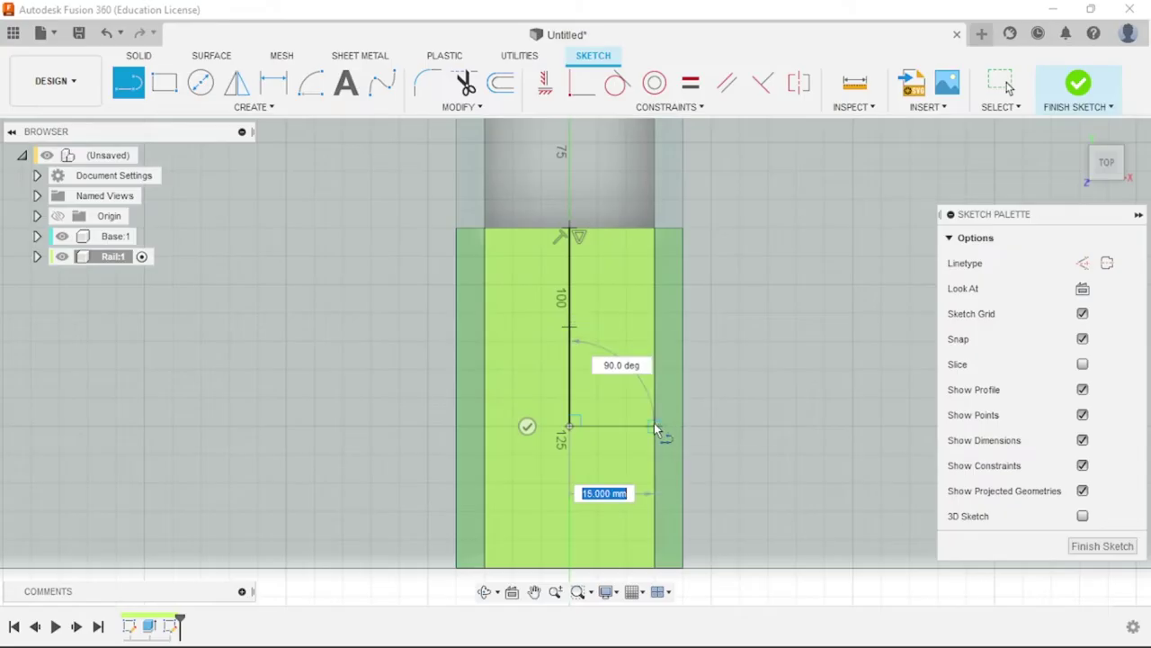
left_click(656, 402)
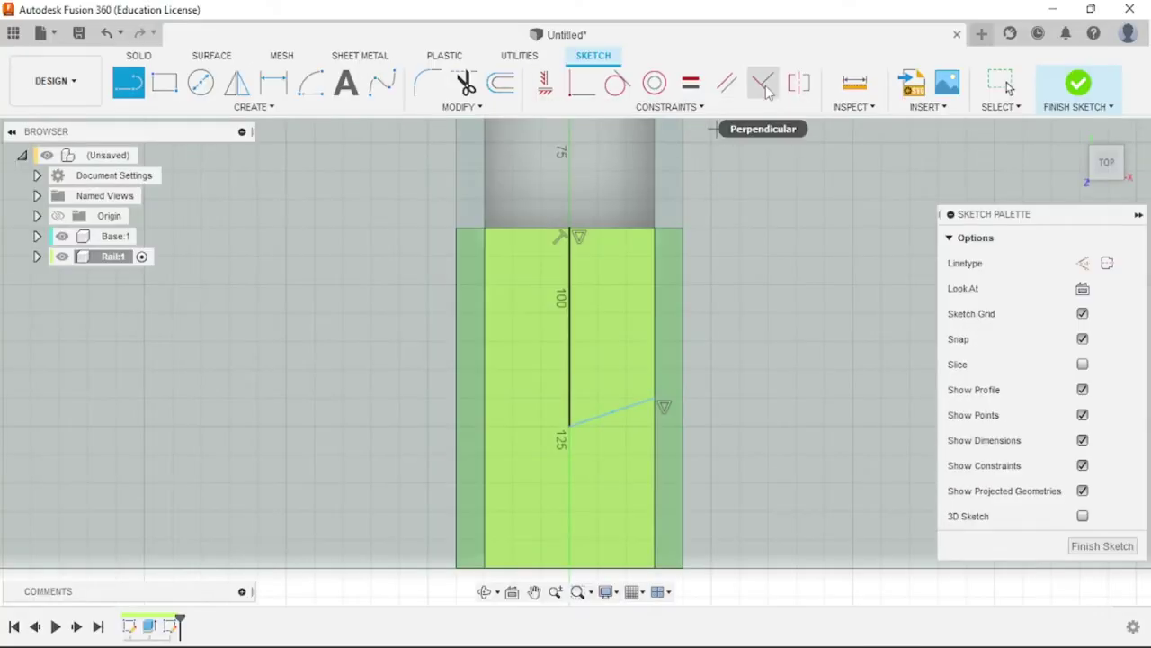
Make the sloped line perpendicular to the rail's right edge
left_click(767, 90)
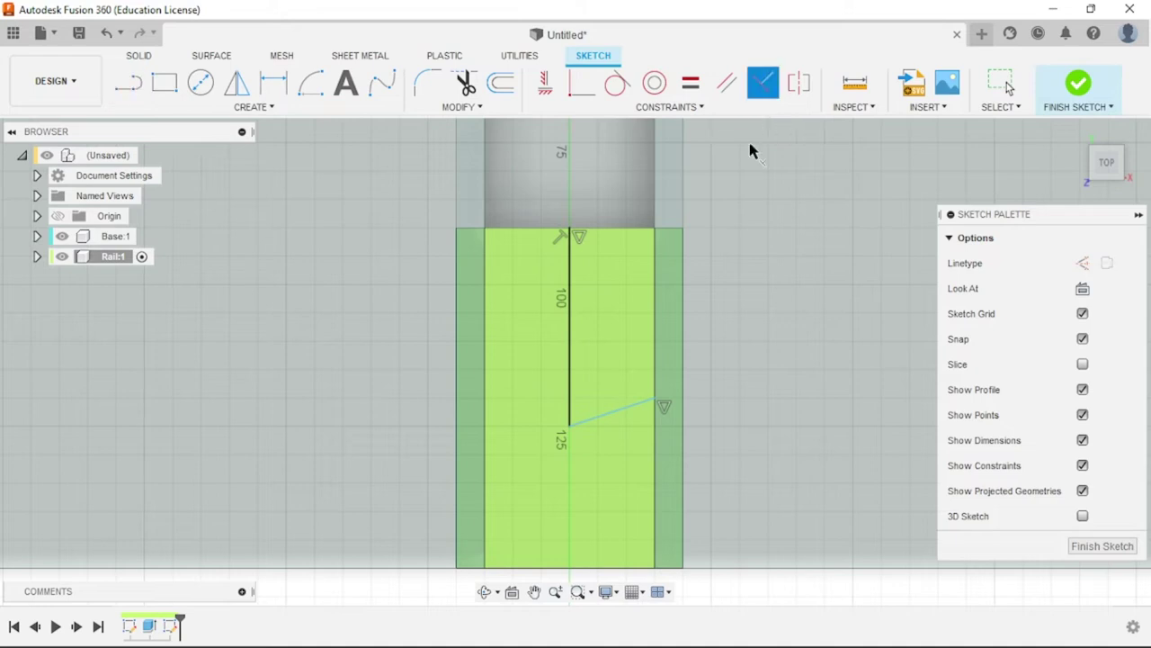
left_click(619, 419)
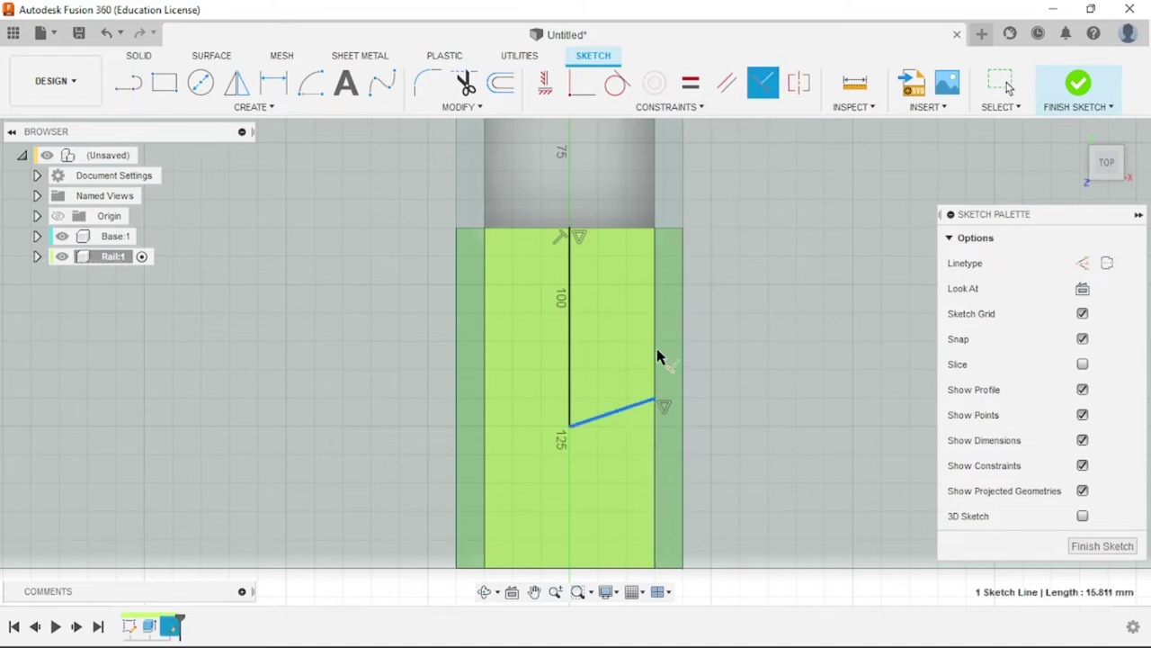
left_click(655, 340)
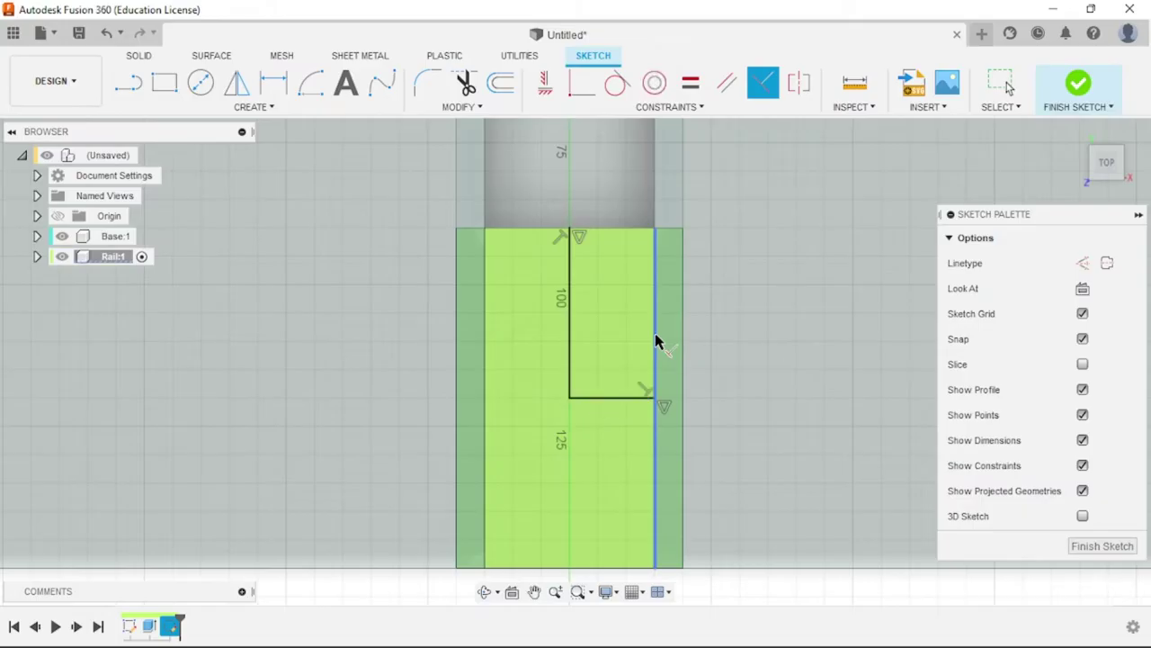
scroll(588, 396, "down", 3)
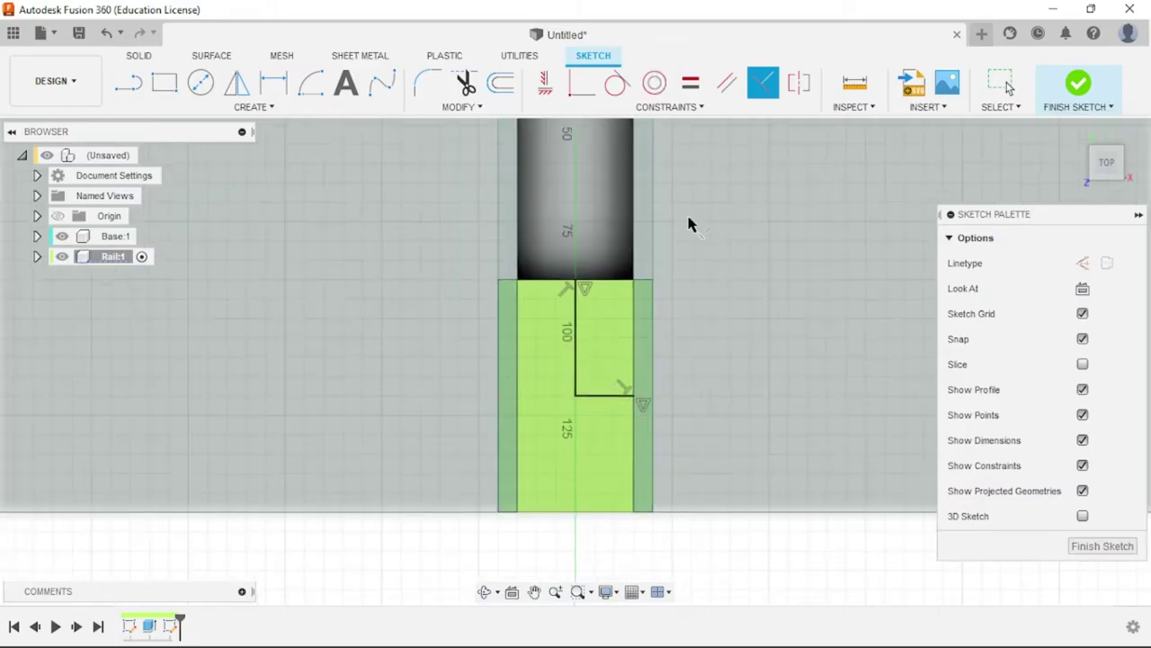
left_click(761, 84)
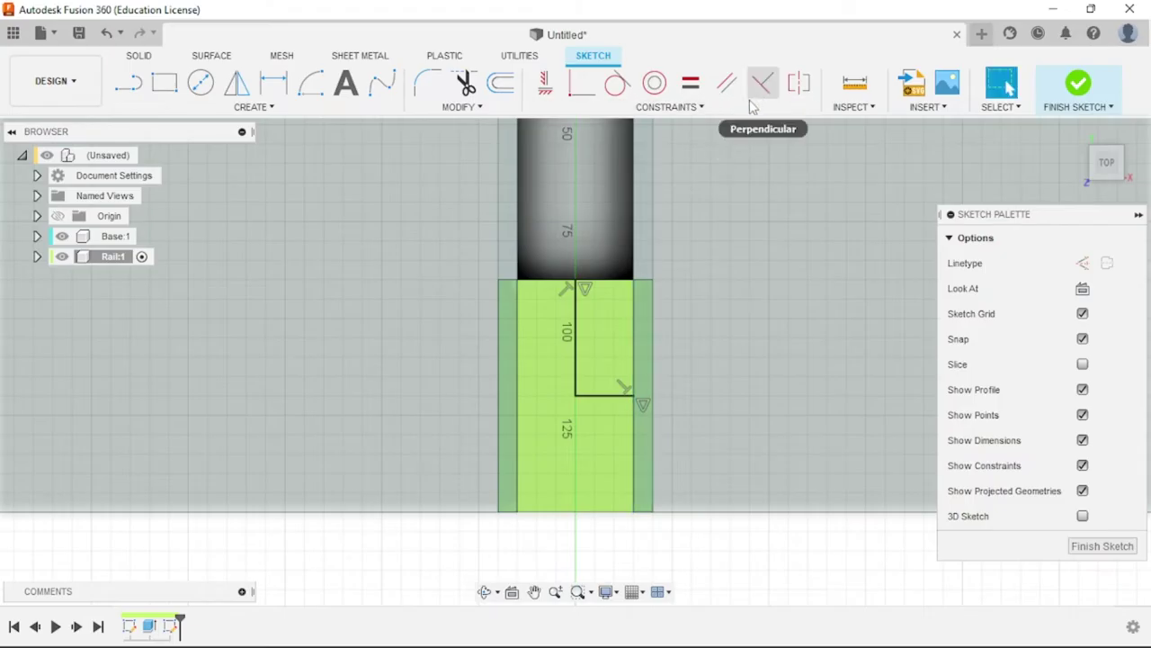
Draw a circle at the lines' junction, dimension it to Ø15 mm, and finish the sketch
left_click(202, 90)
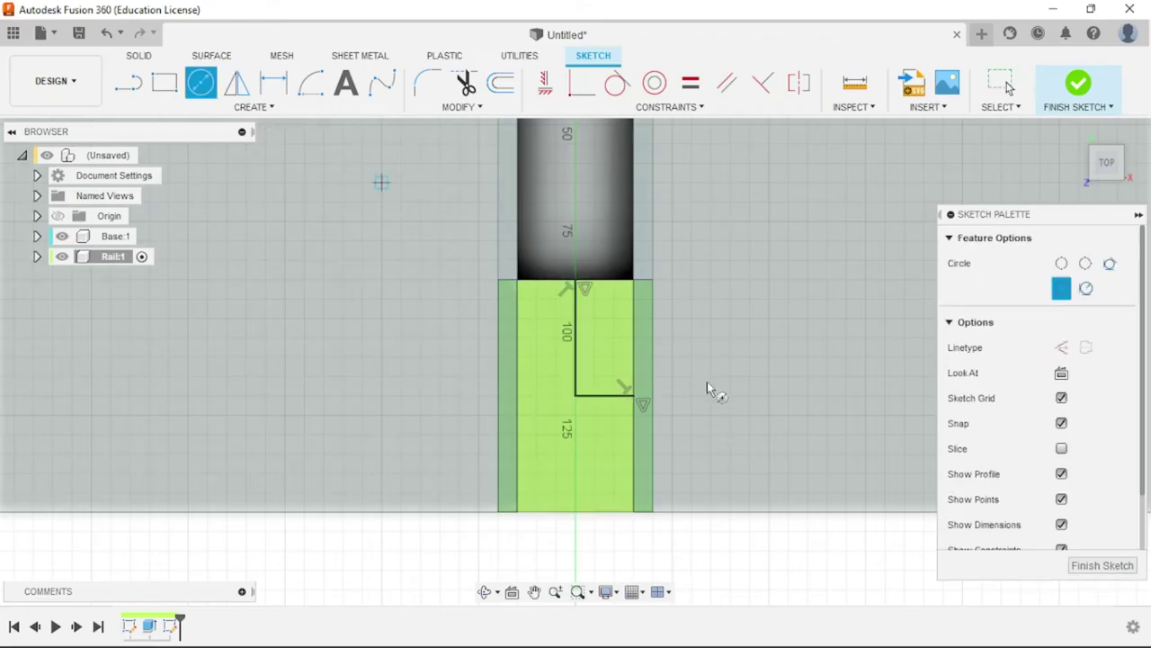
left_click(575, 397)
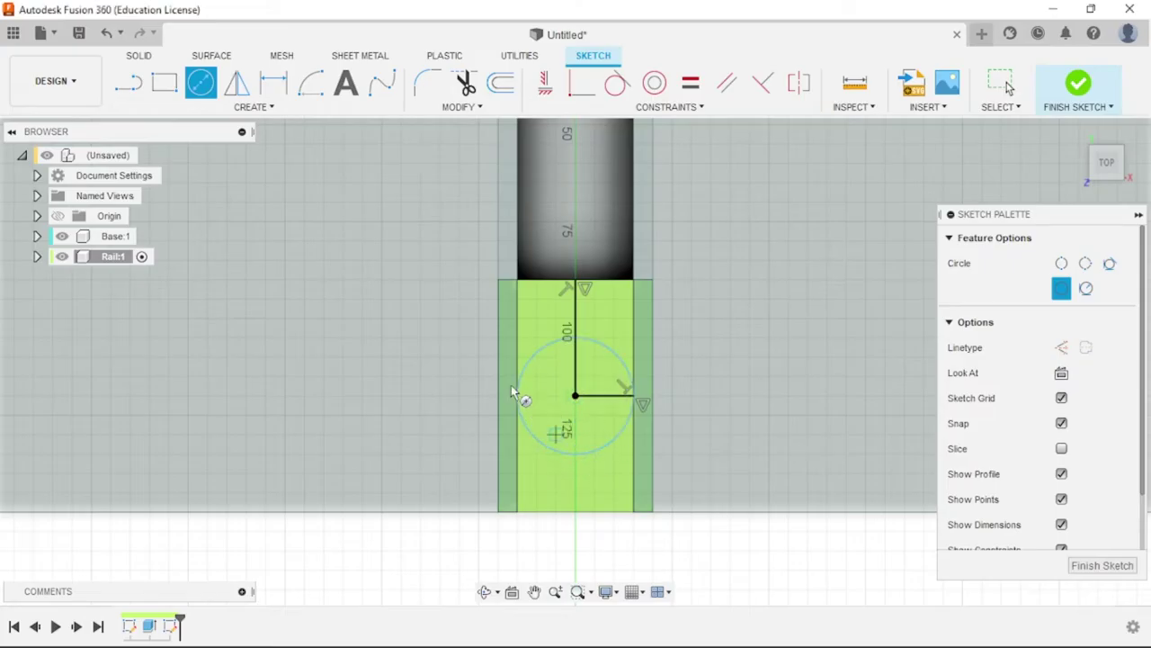
left_click(274, 83)
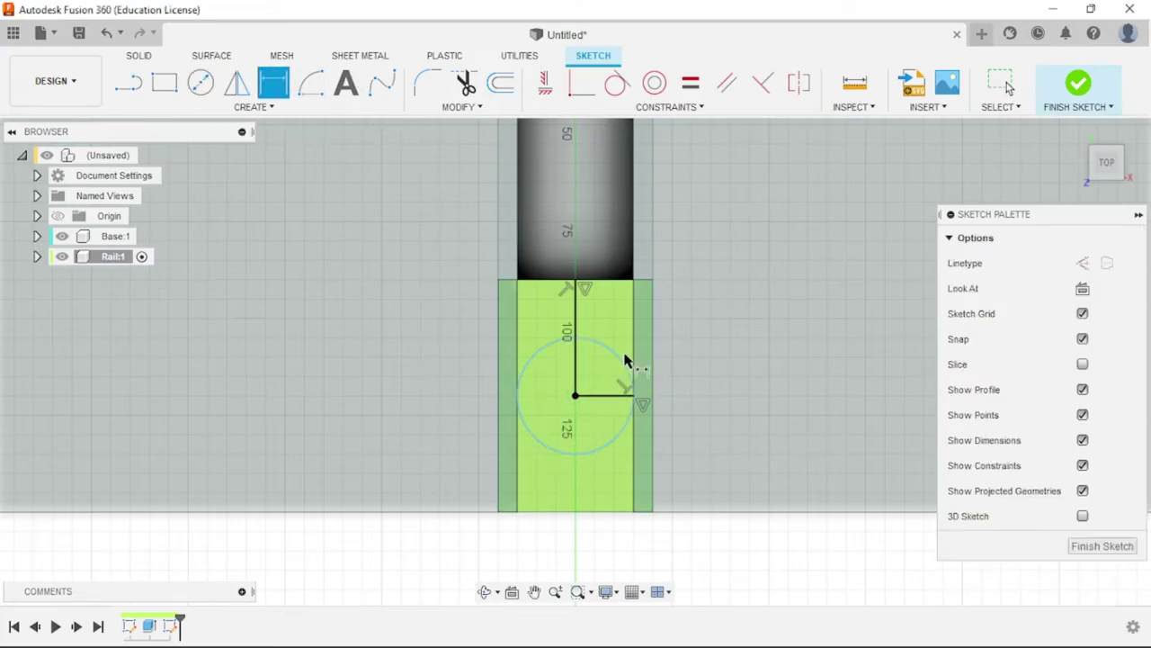
left_click(615, 354)
left_click(753, 323)
key("alt+Tab")
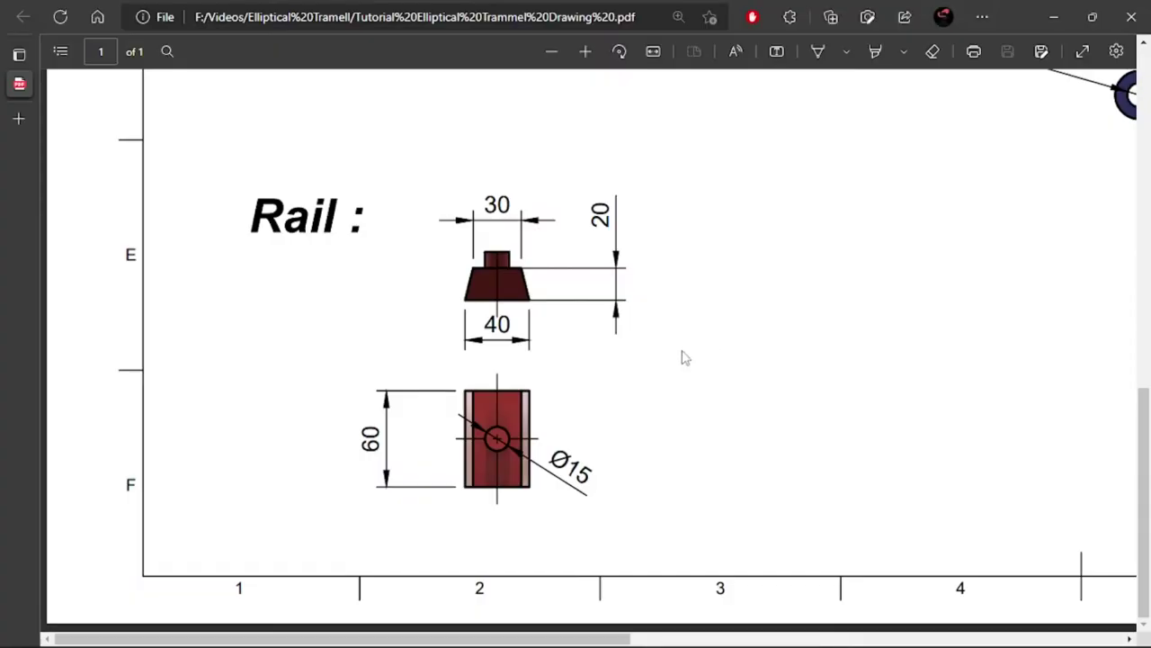
right_click(599, 488)
key("alt+Tab")
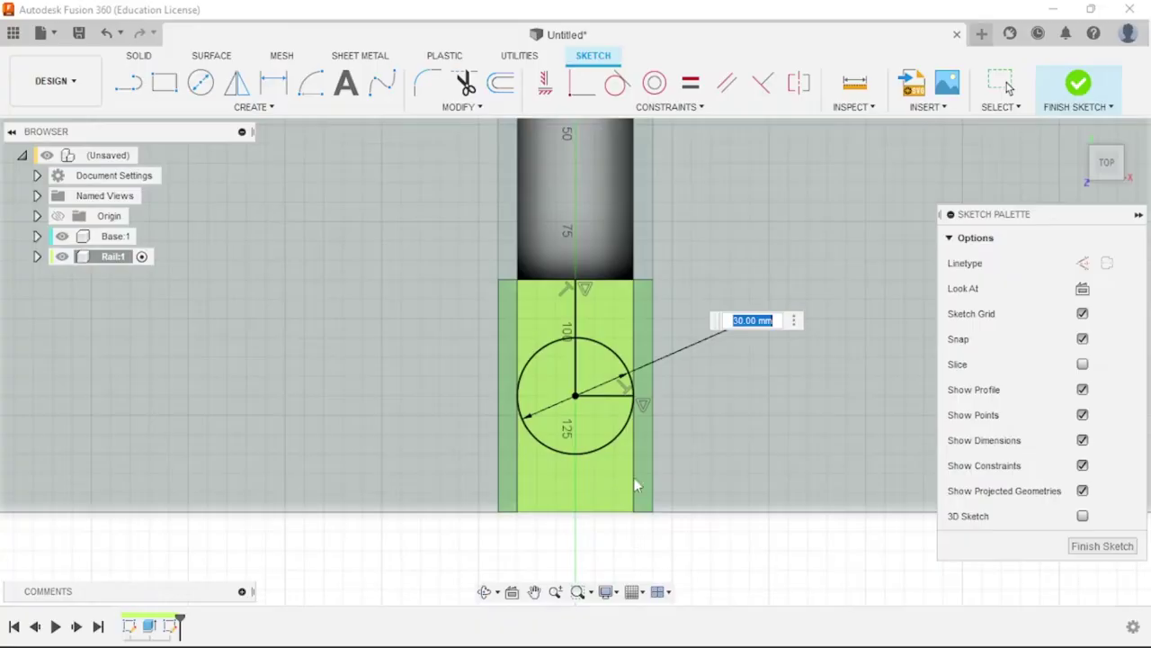
type("15")
key("Return")
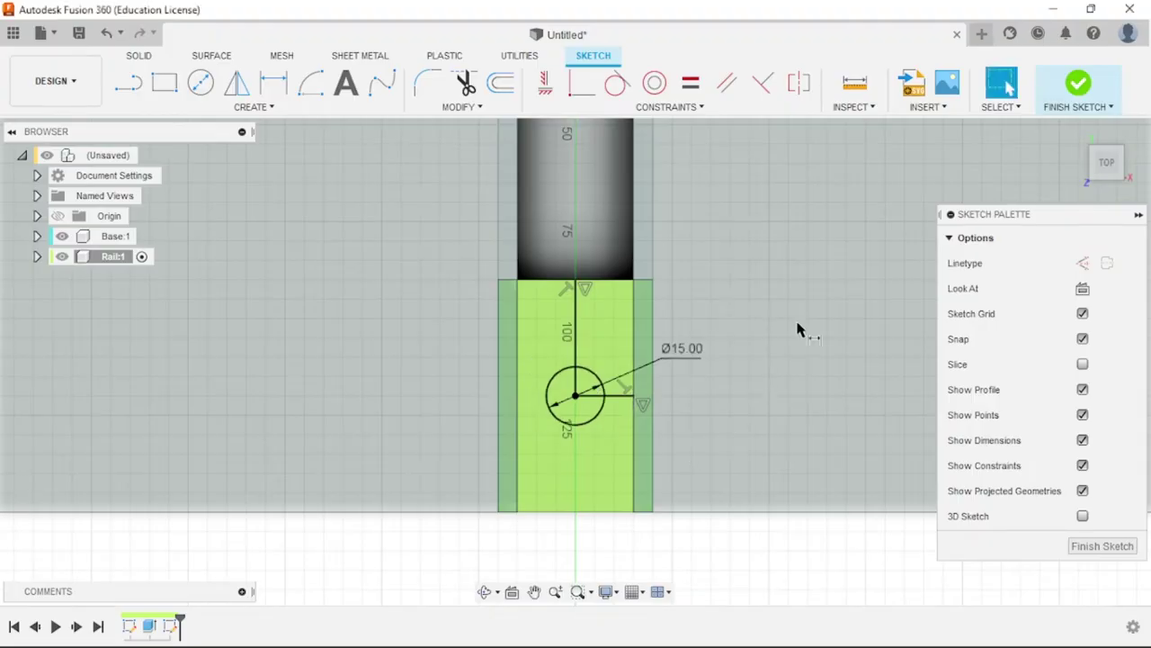
left_click(1079, 84)
left_click(1084, 135)
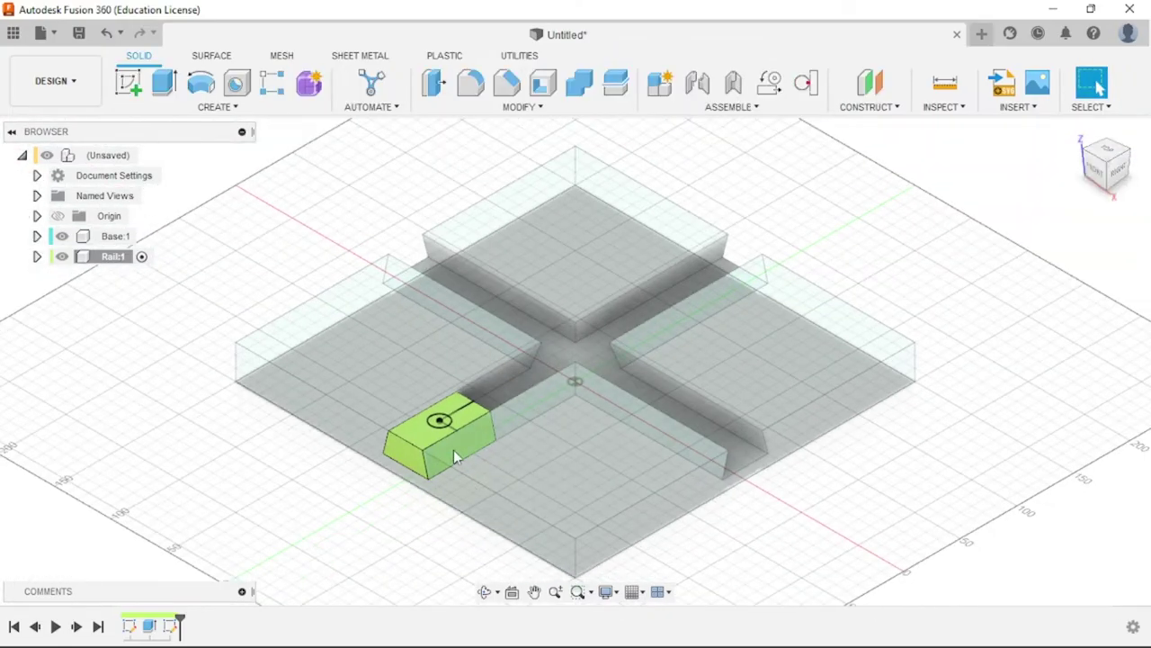
Preview both circle profiles on the rail extruded 10 mm as a Join pin
scroll(456, 458, "up", 5)
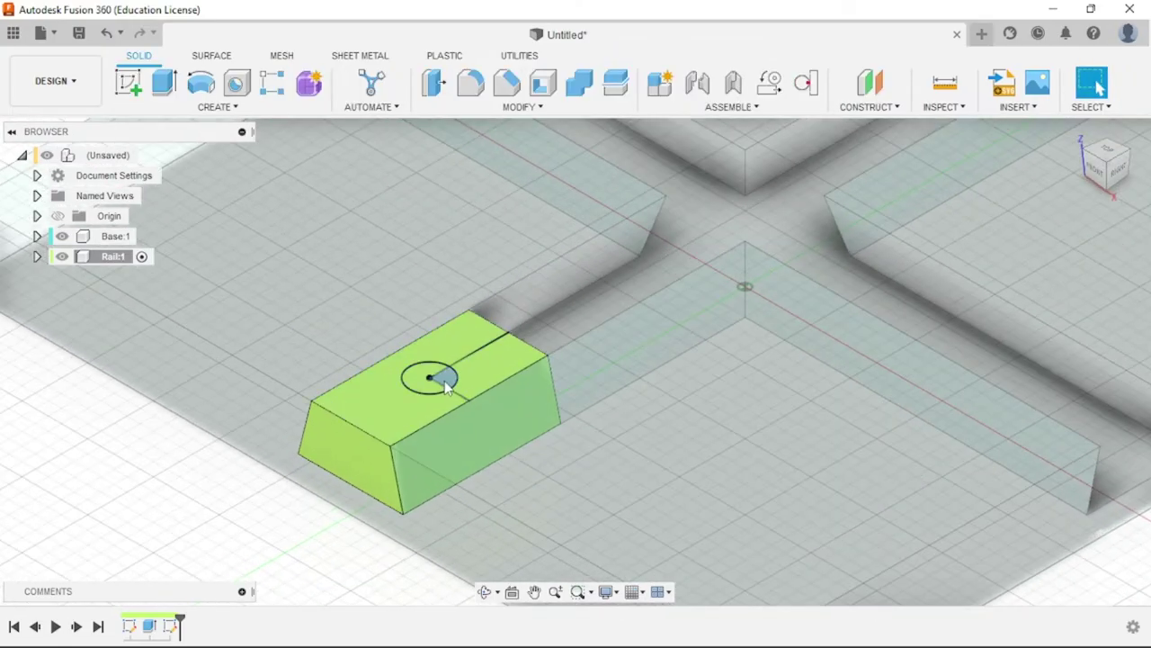
left_click(168, 86)
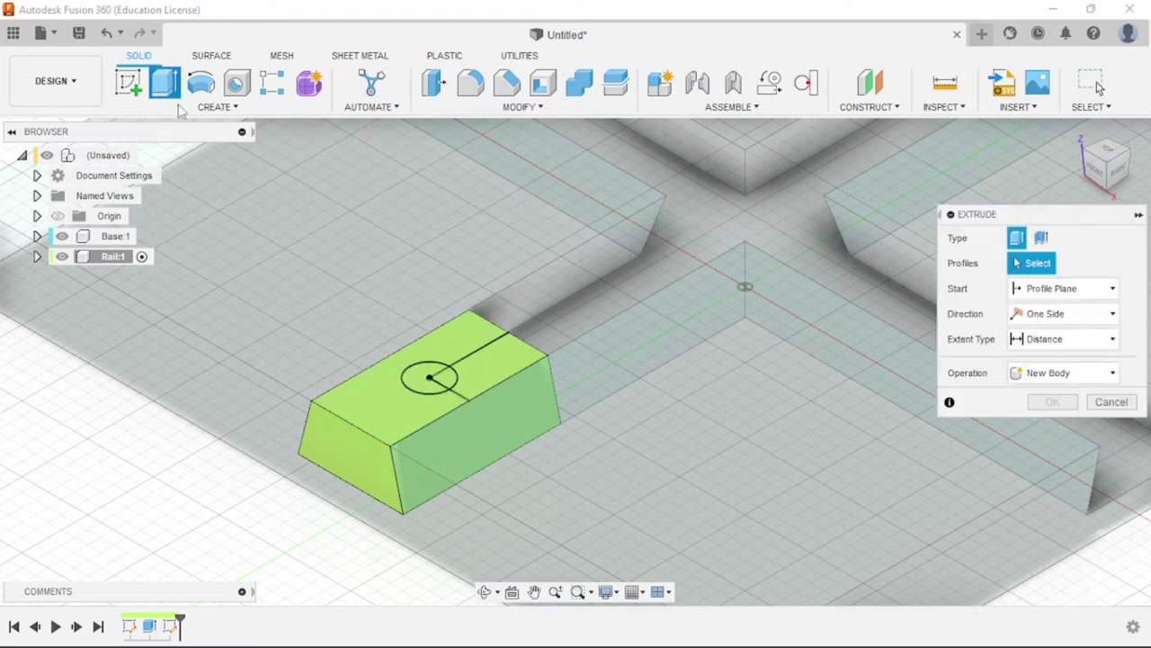
left_click(450, 383)
left_click(447, 382)
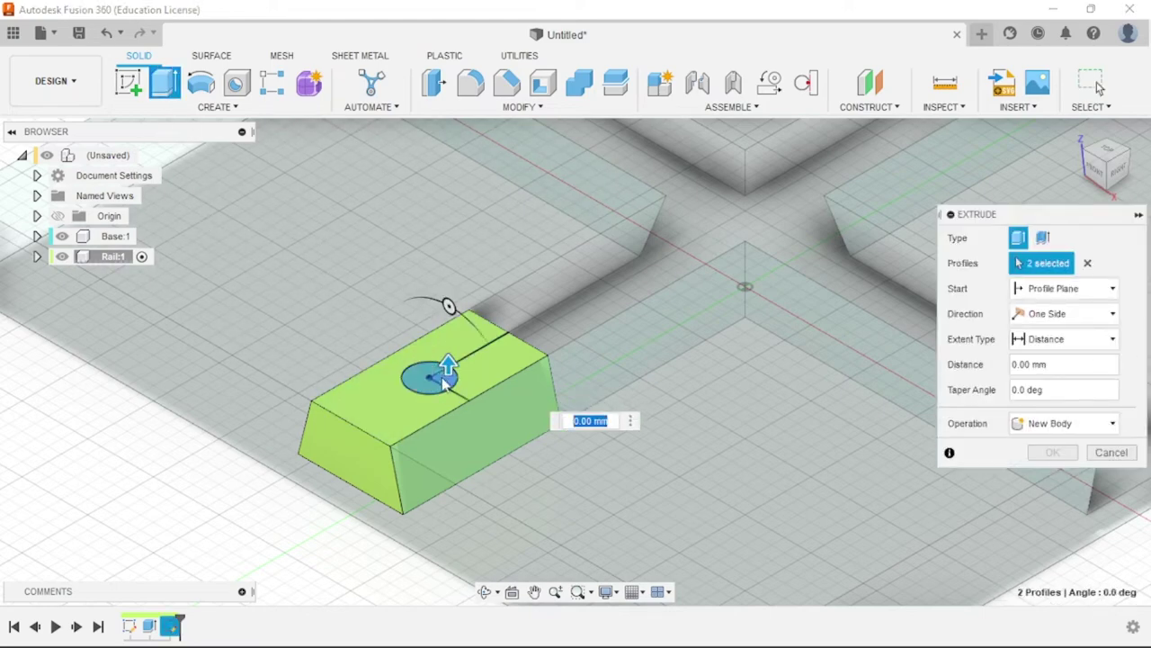
type("10")
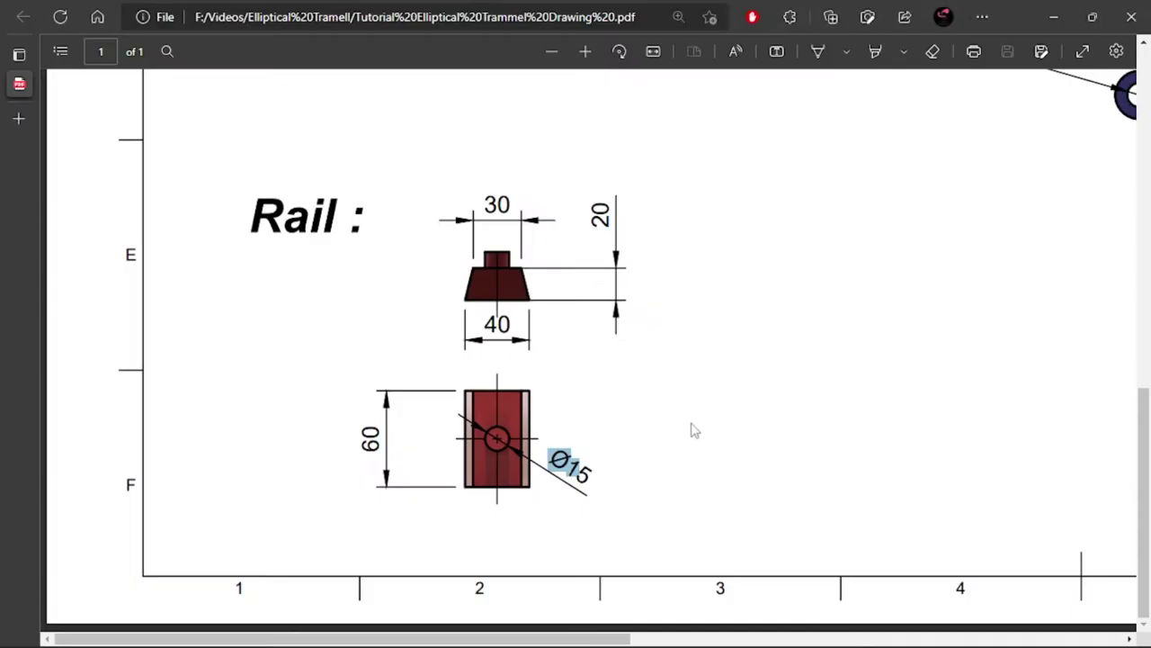
Review the Connect arm and Rail dimensions in the PDF drawing
scroll(689, 429, "down", 3, "ctrl")
scroll(558, 359, "up", 3, "ctrl")
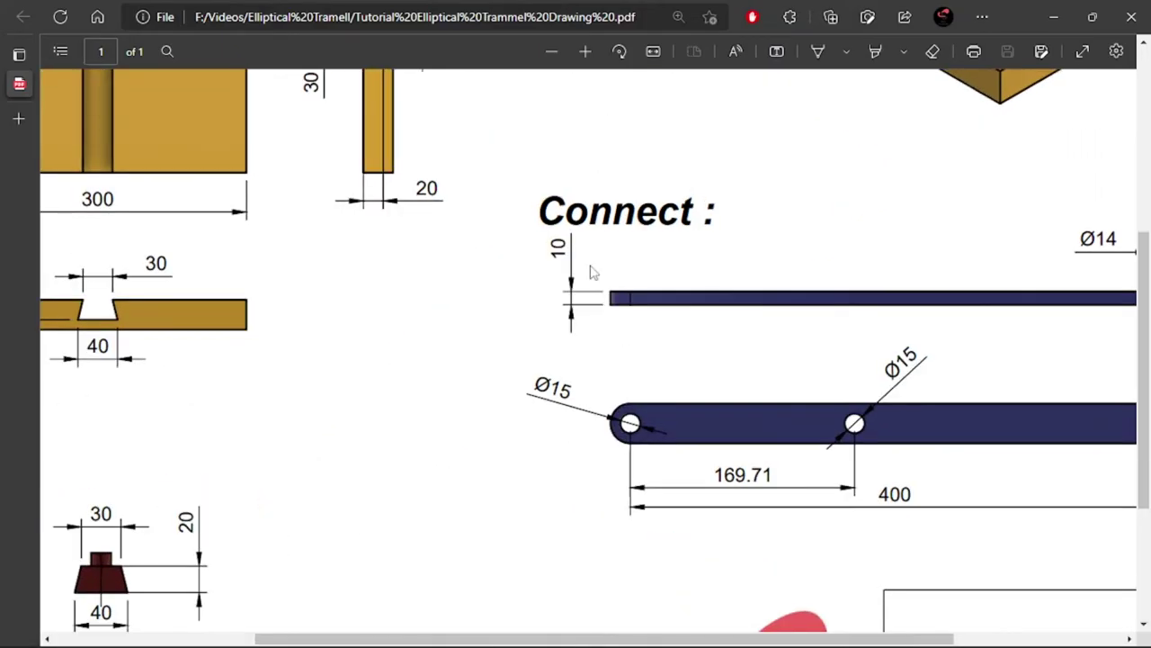
double_click(557, 250)
left_click(639, 334)
scroll(630, 404, "up", 3)
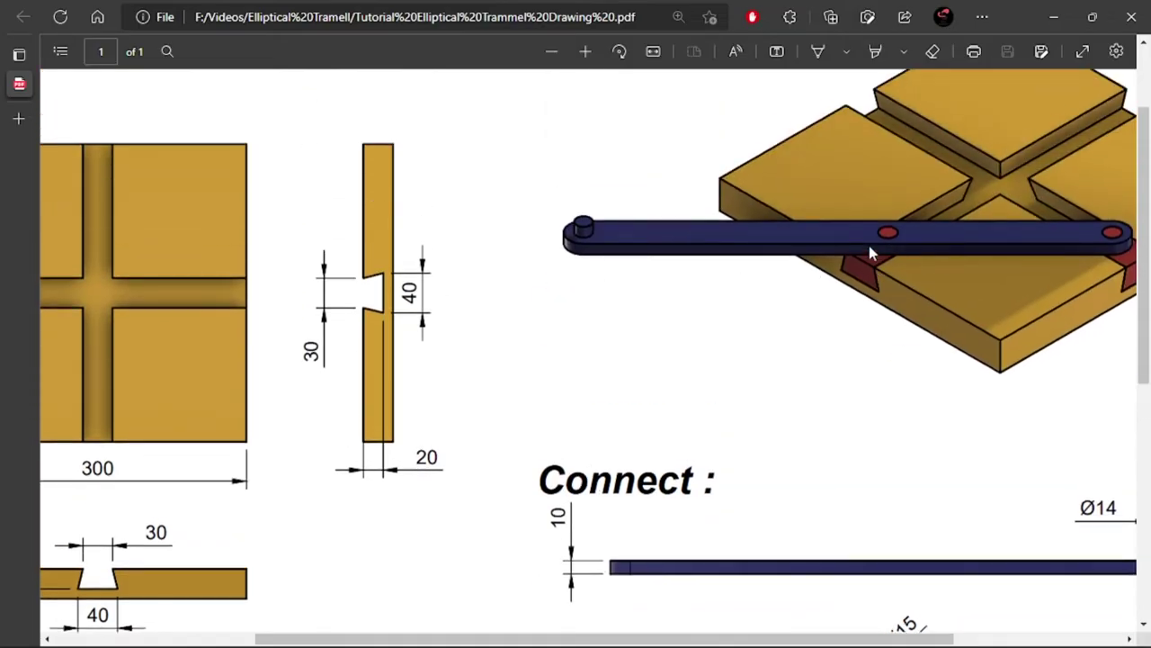
scroll(870, 252, "down", 3)
scroll(611, 431, "down", 2)
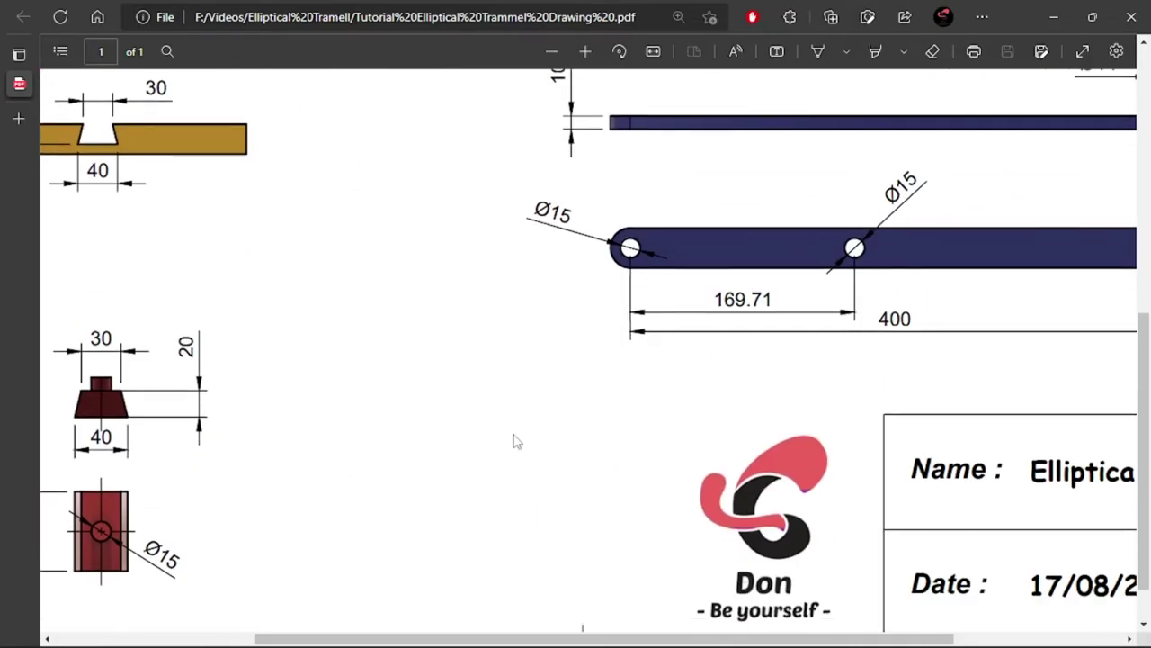
scroll(171, 395, "down", 2, "ctrl")
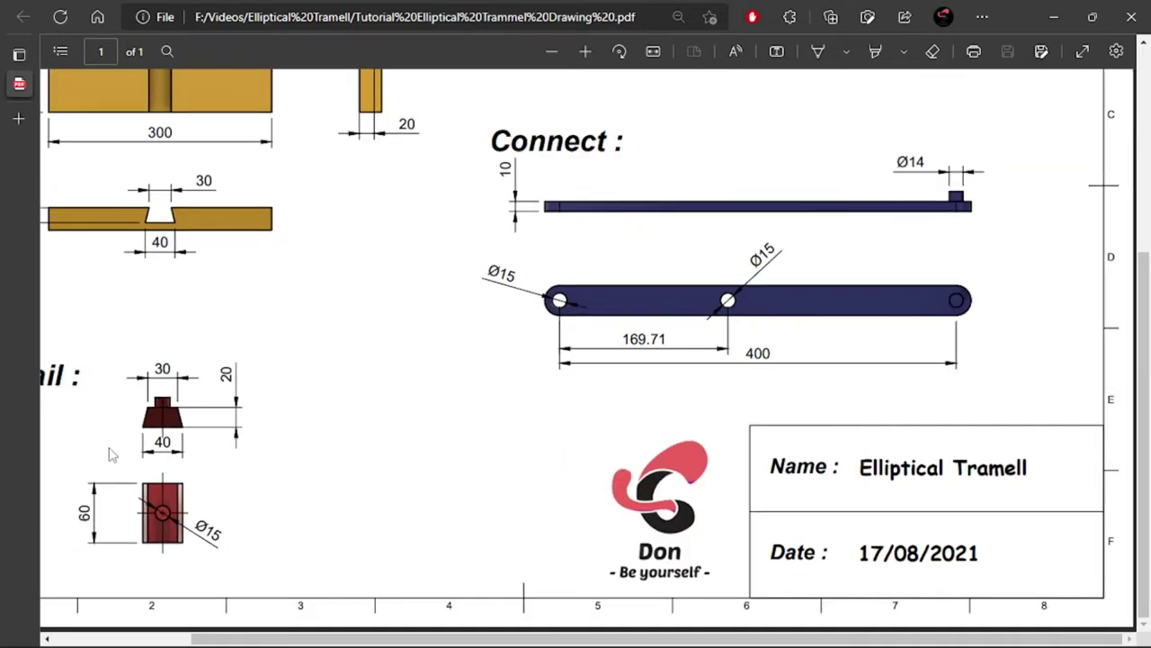
scroll(104, 460, "up", 3, "ctrl")
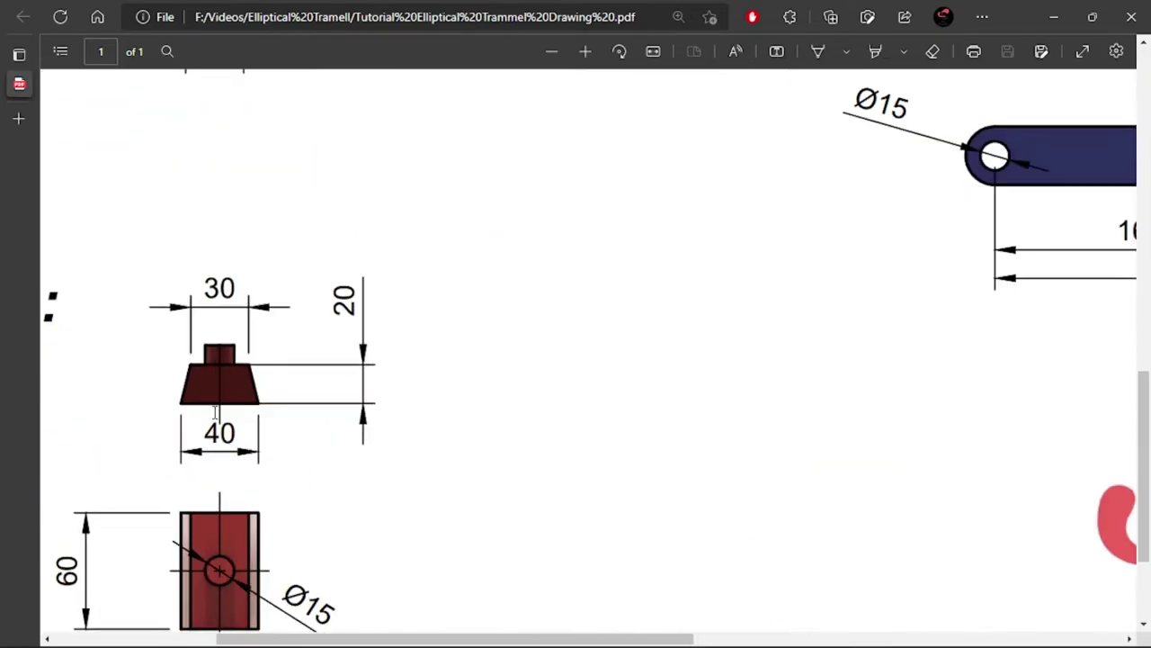
Complete the 10 mm Join extrusion of the Ø15 pin onto the rail block
key("alt+Tab")
left_click(1053, 425)
left_click(1055, 447)
left_click(1052, 452)
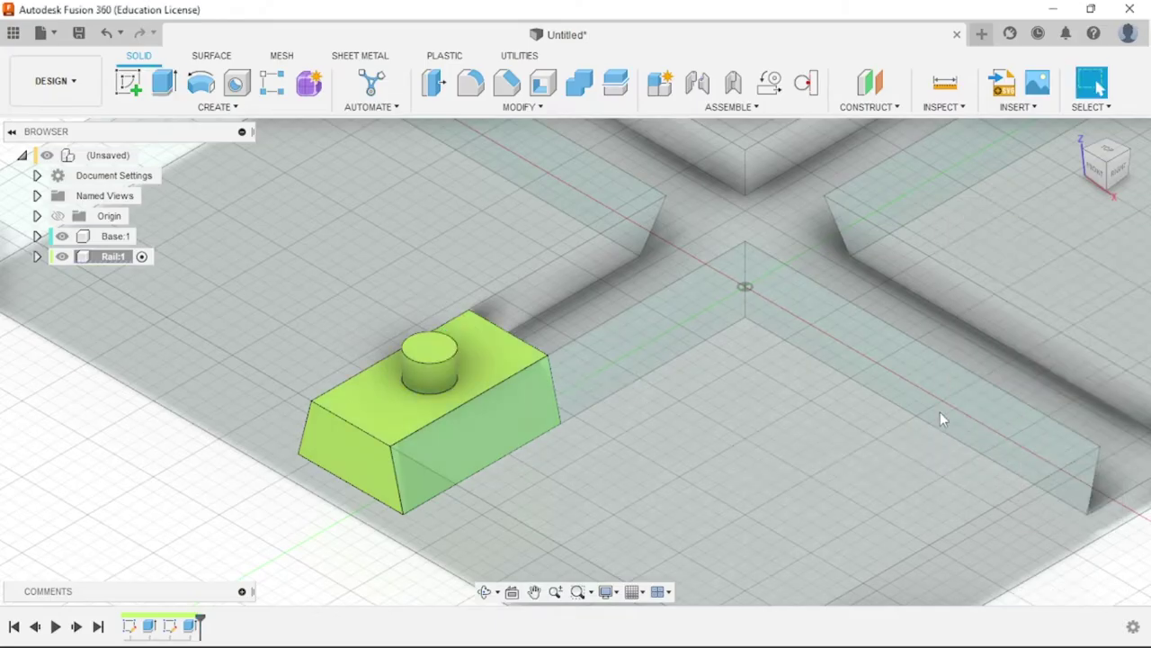
Activate the root component, copy Rail:1, and paste it as new component Rail (1):1
scroll(736, 386, "down", 5)
scroll(265, 396, "down", 3)
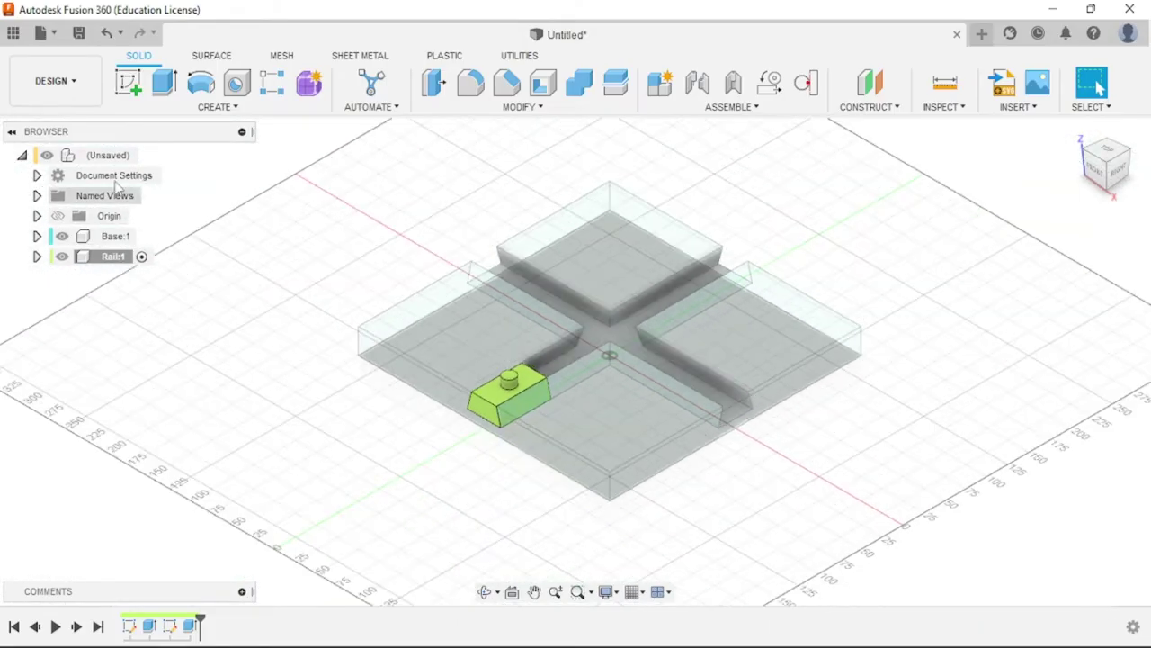
left_click(150, 155)
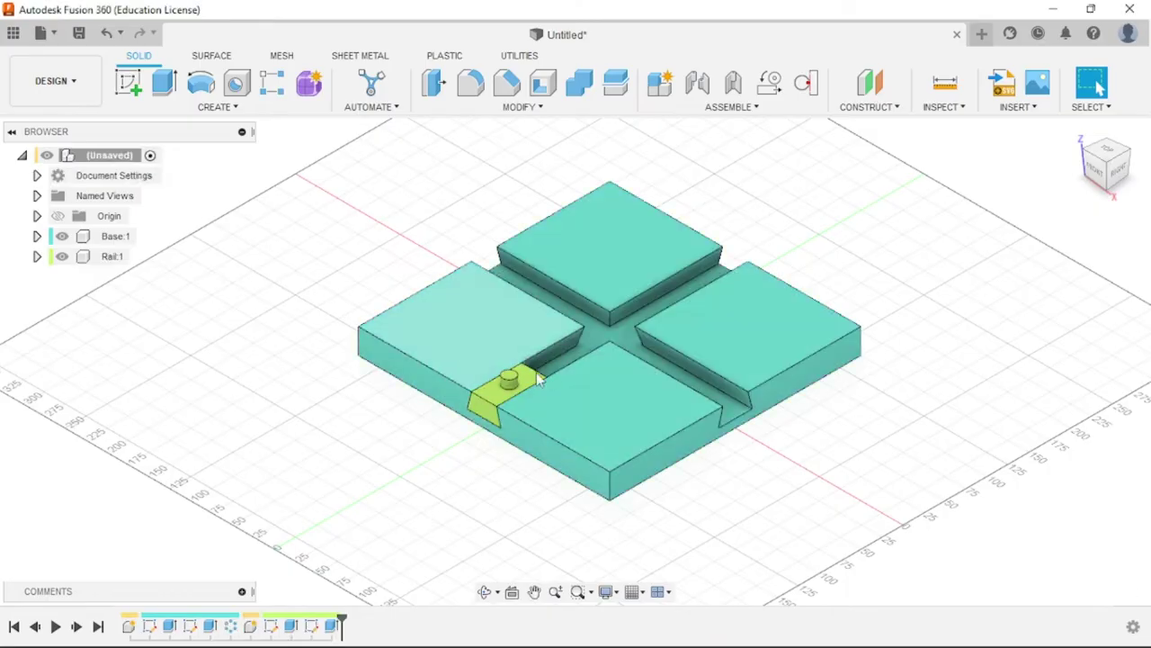
scroll(576, 387, "up", 4)
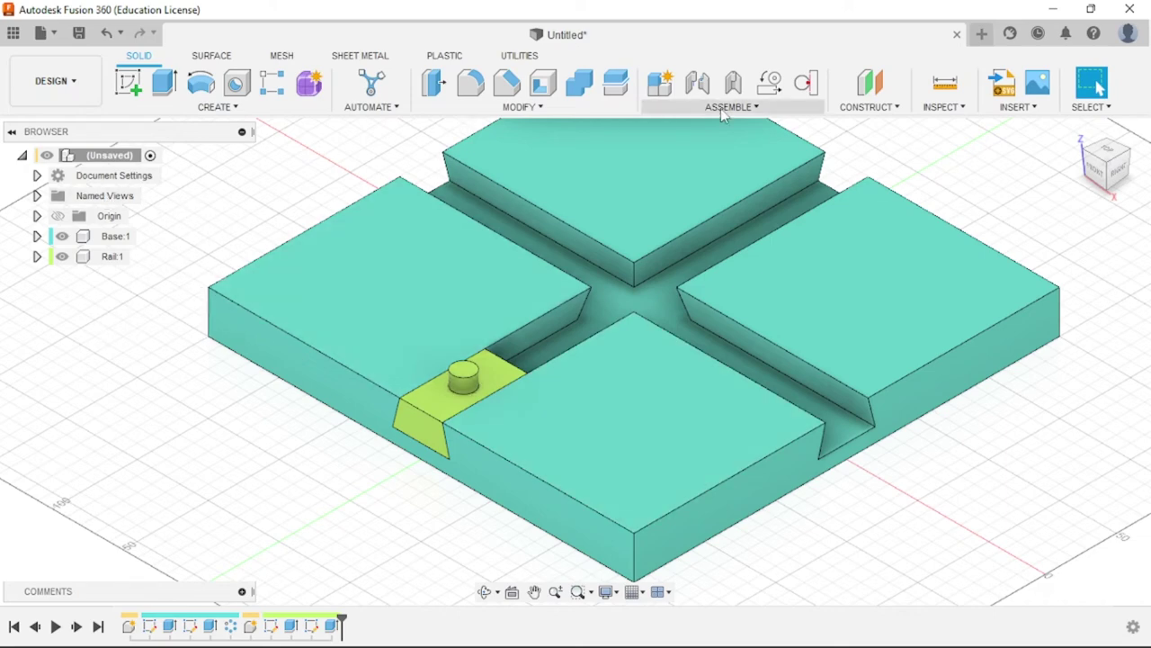
left_click(90, 259)
right_click(90, 258)
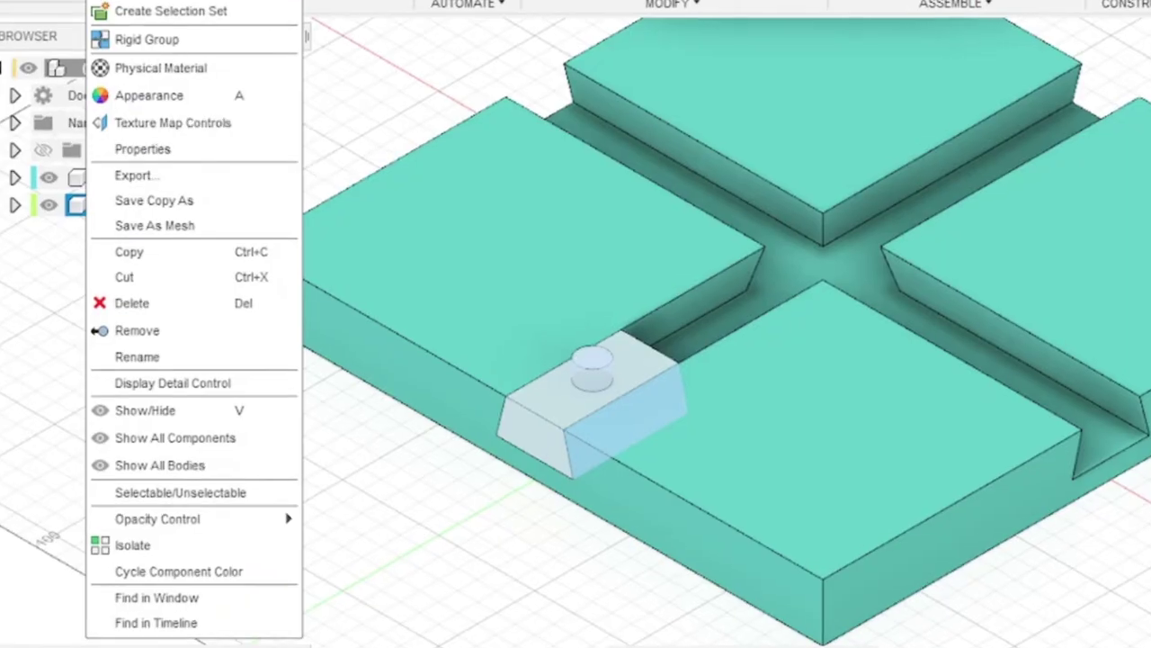
left_click(161, 257)
left_click(96, 311)
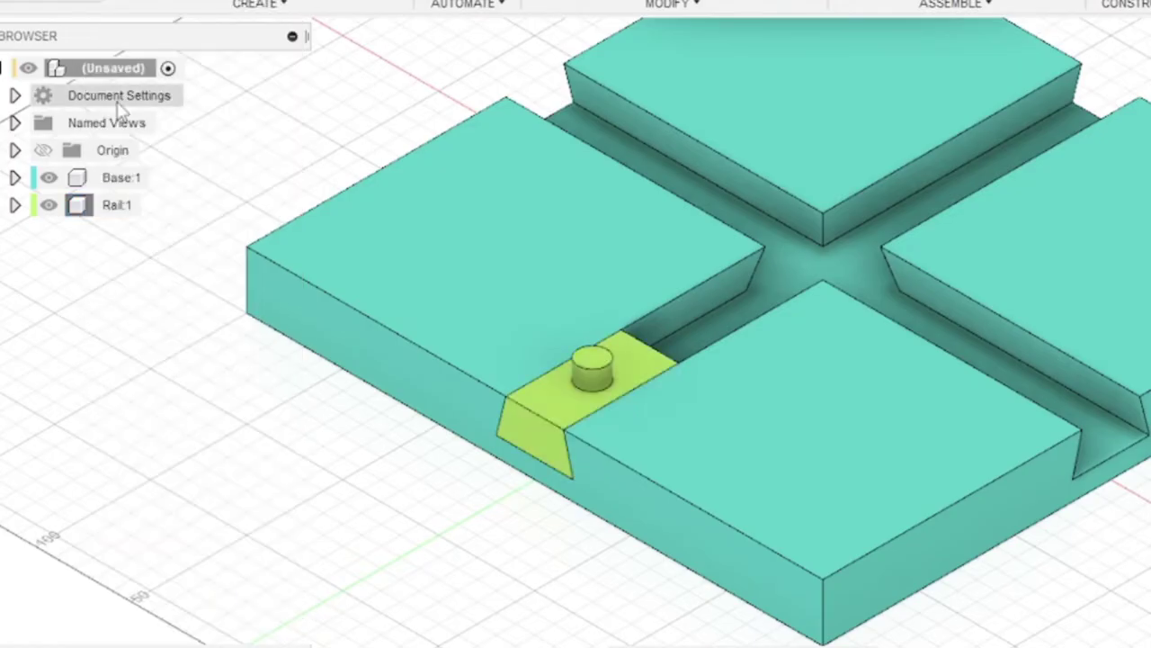
right_click(129, 77)
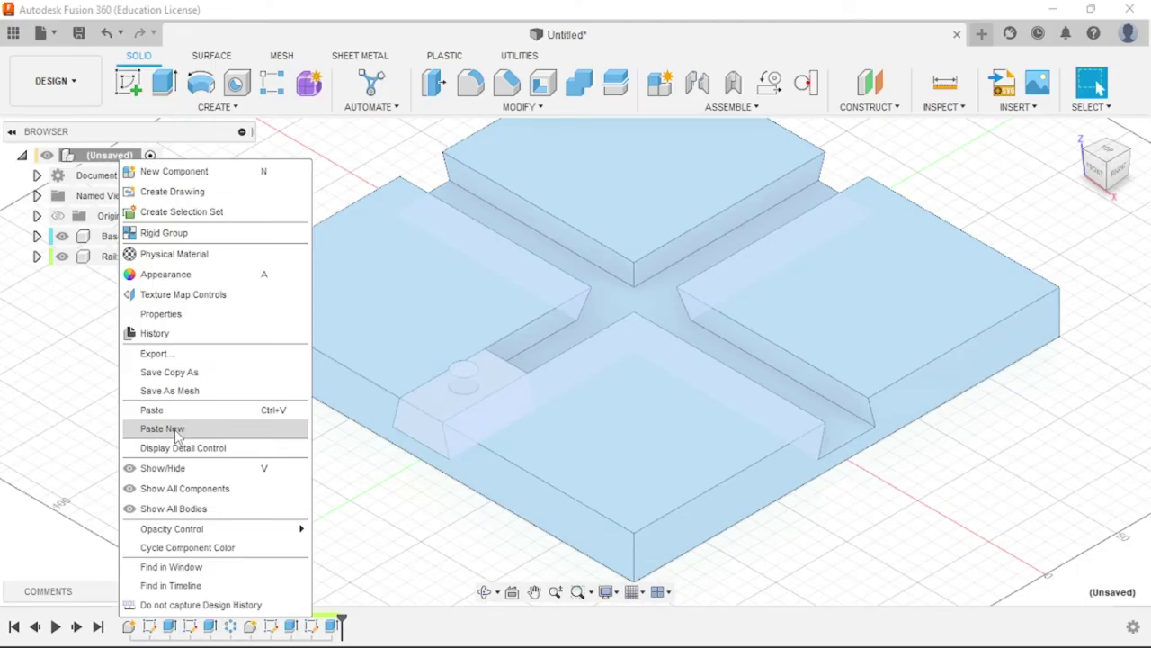
left_click(144, 433)
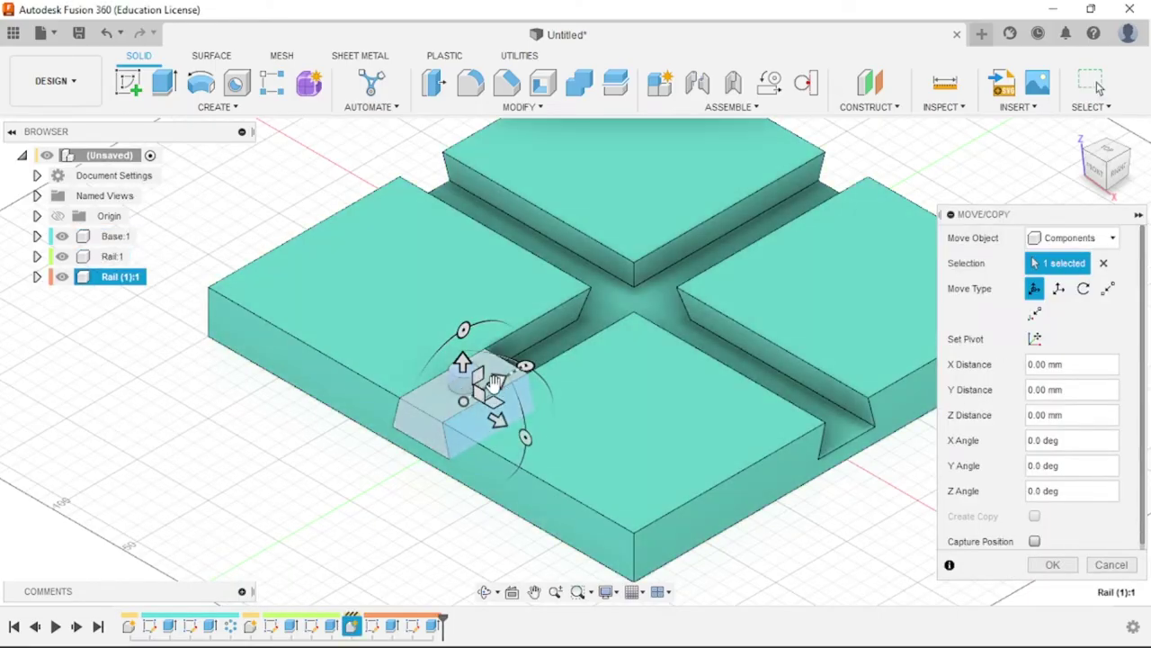
Move the pasted rail 120 mm along Y and rotate it into the perpendicular channel's slot
left_click(493, 382)
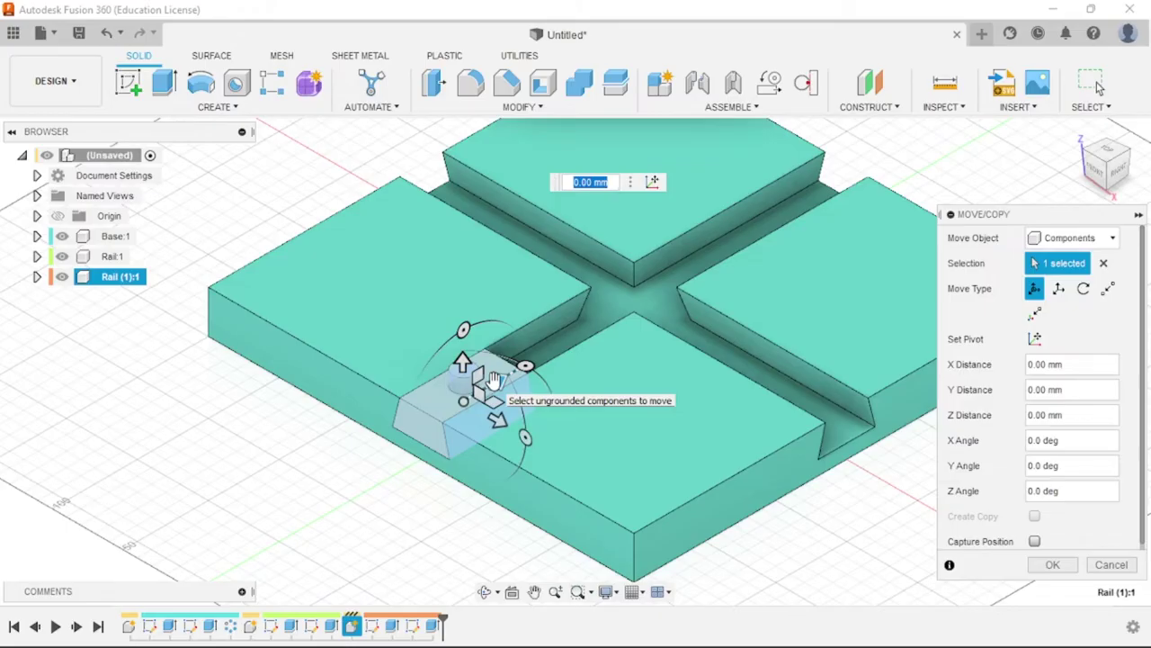
left_click_drag(493, 382, 665, 284)
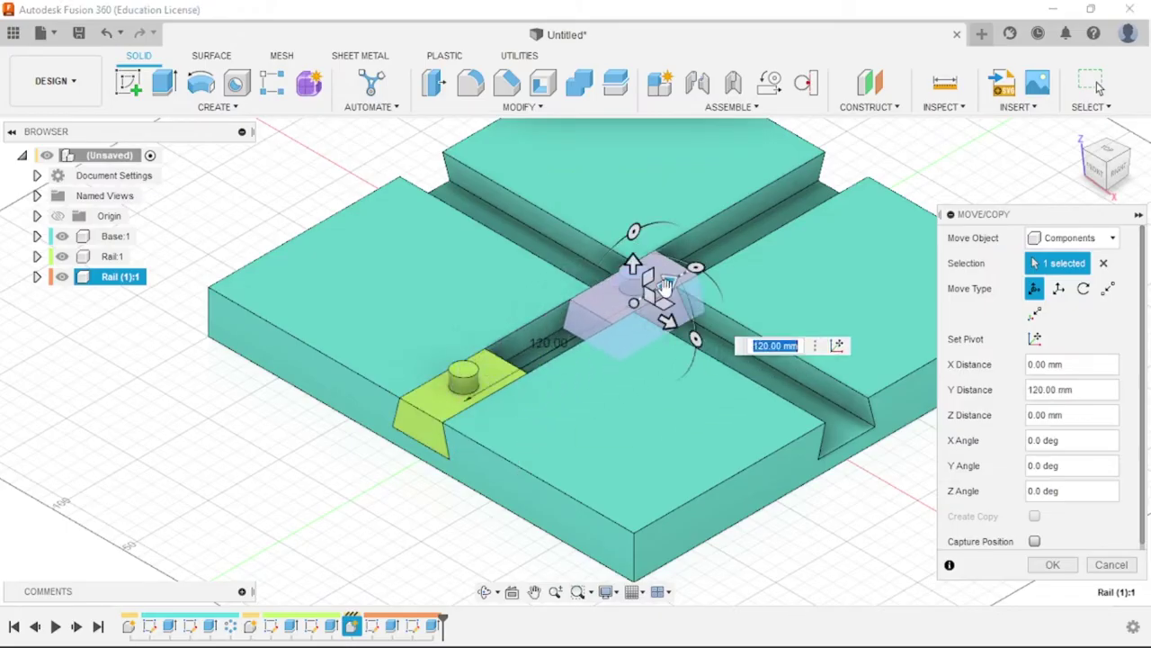
left_click_drag(698, 266, 837, 418)
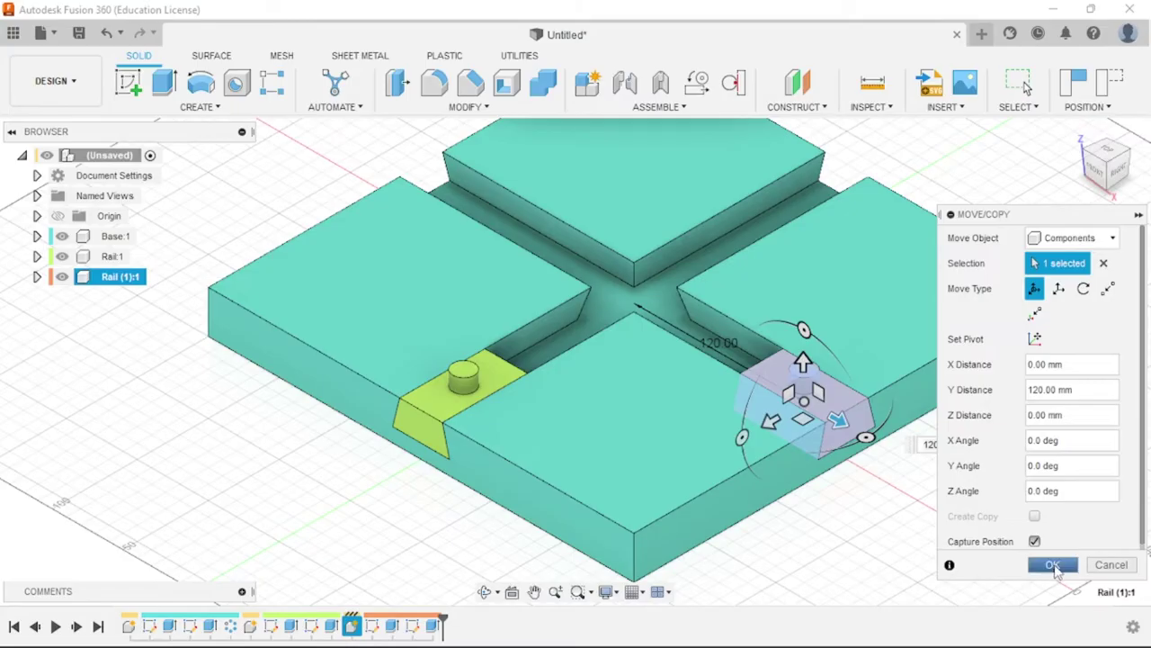
left_click(1052, 565)
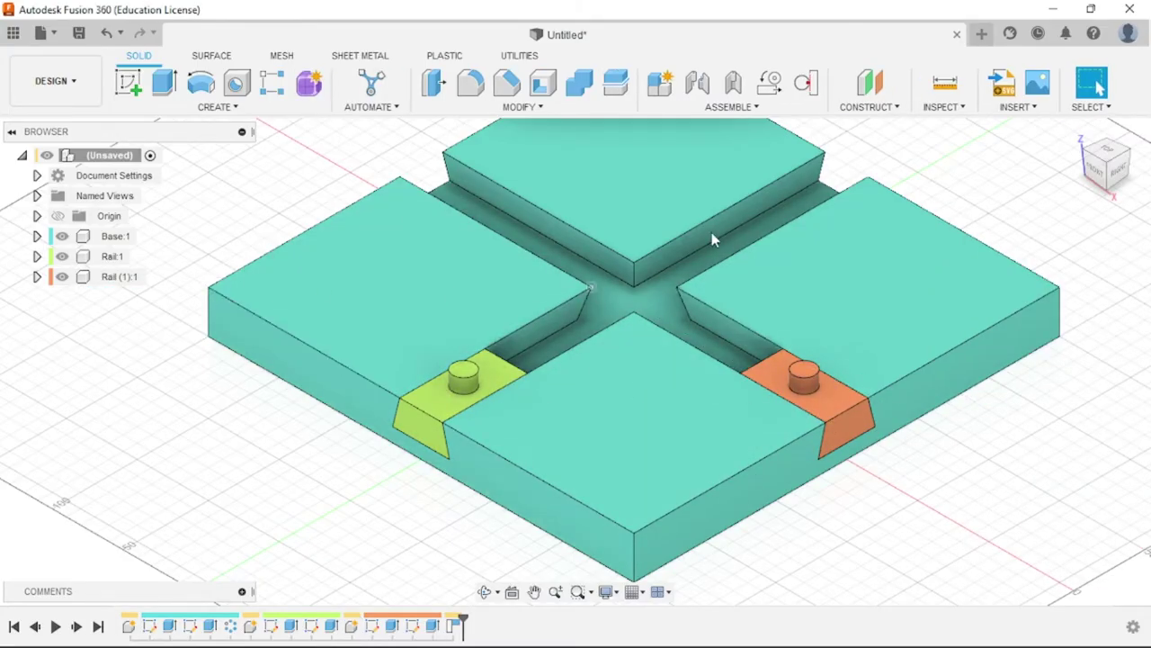
key("alt+Tab")
scroll(501, 390, "down", 2, "ctrl")
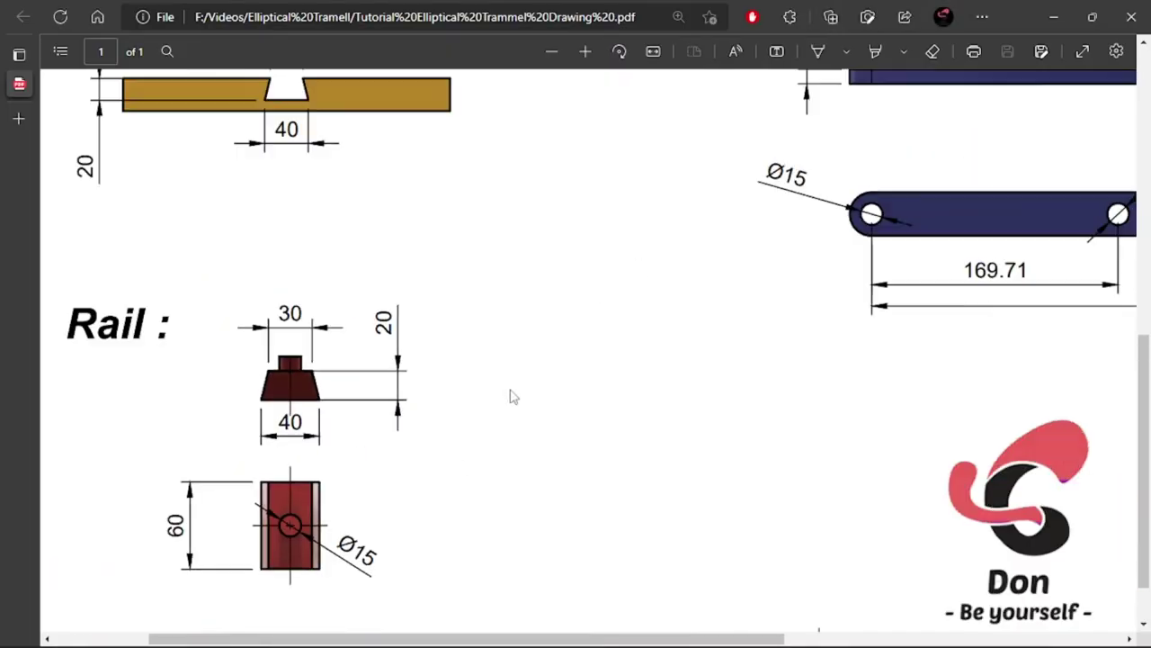
scroll(510, 396, "down", 1, "ctrl")
scroll(360, 323, "up", 3)
left_click(707, 52)
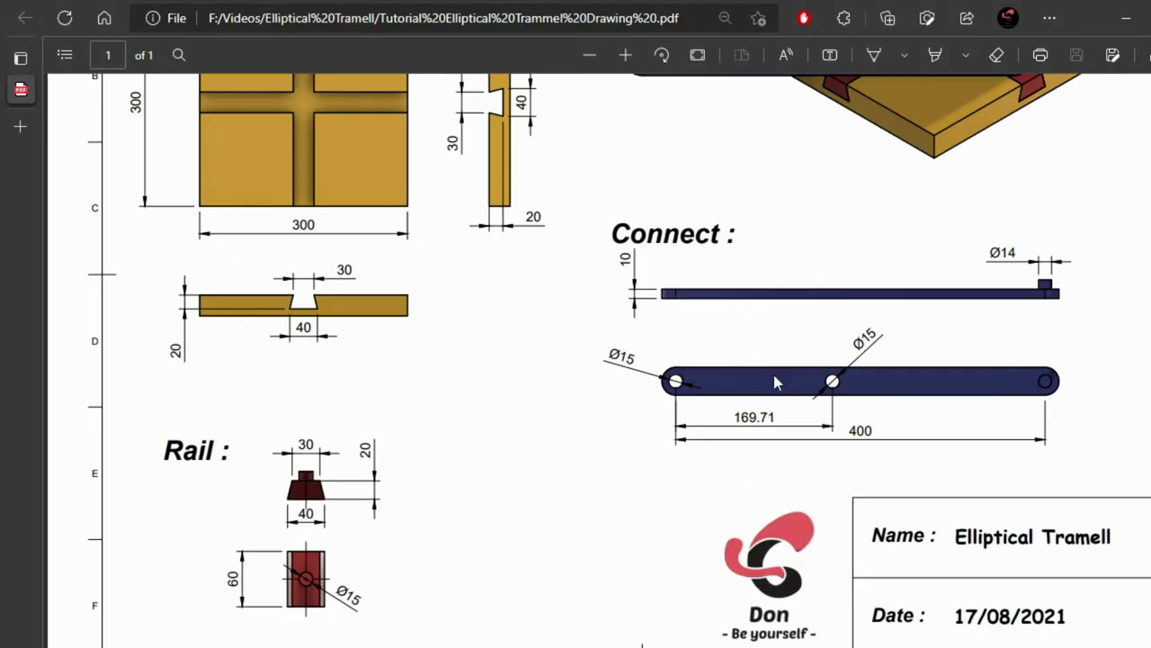
scroll(905, 378, "up", 3)
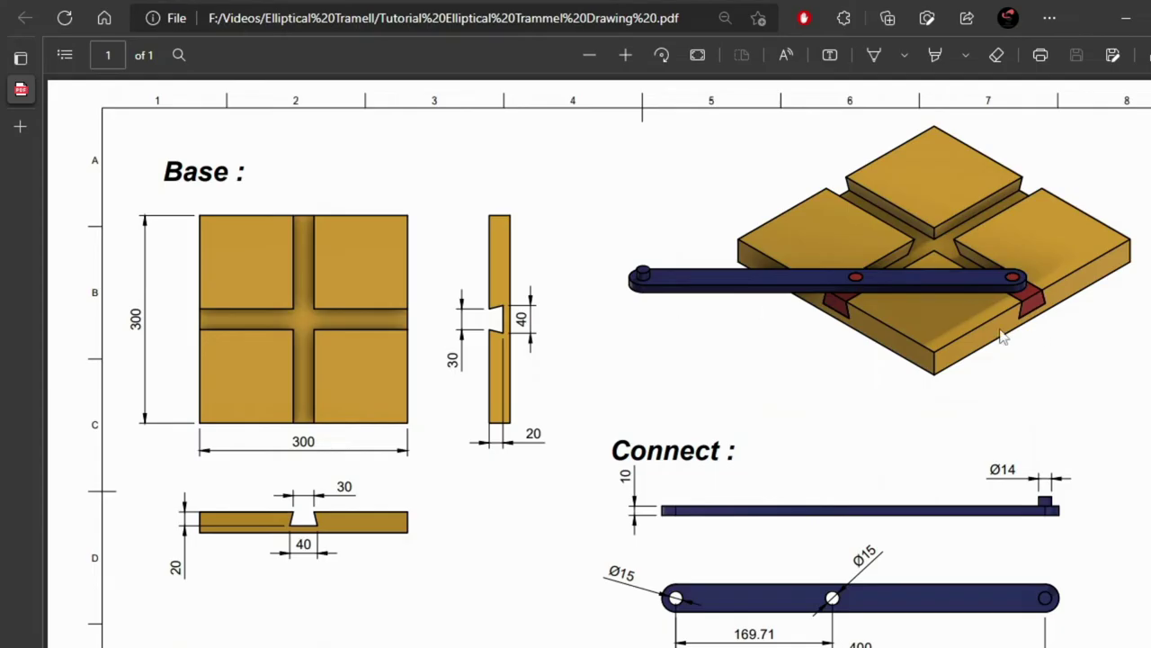
scroll(1004, 335, "down", 3)
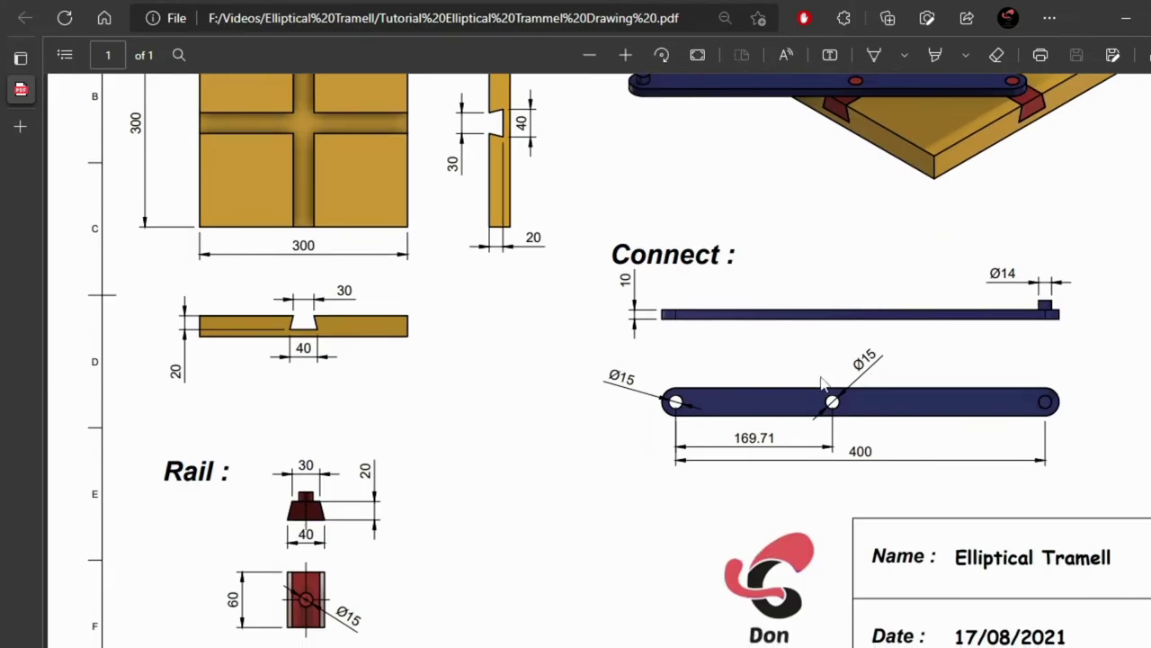
scroll(826, 407, "down", 1)
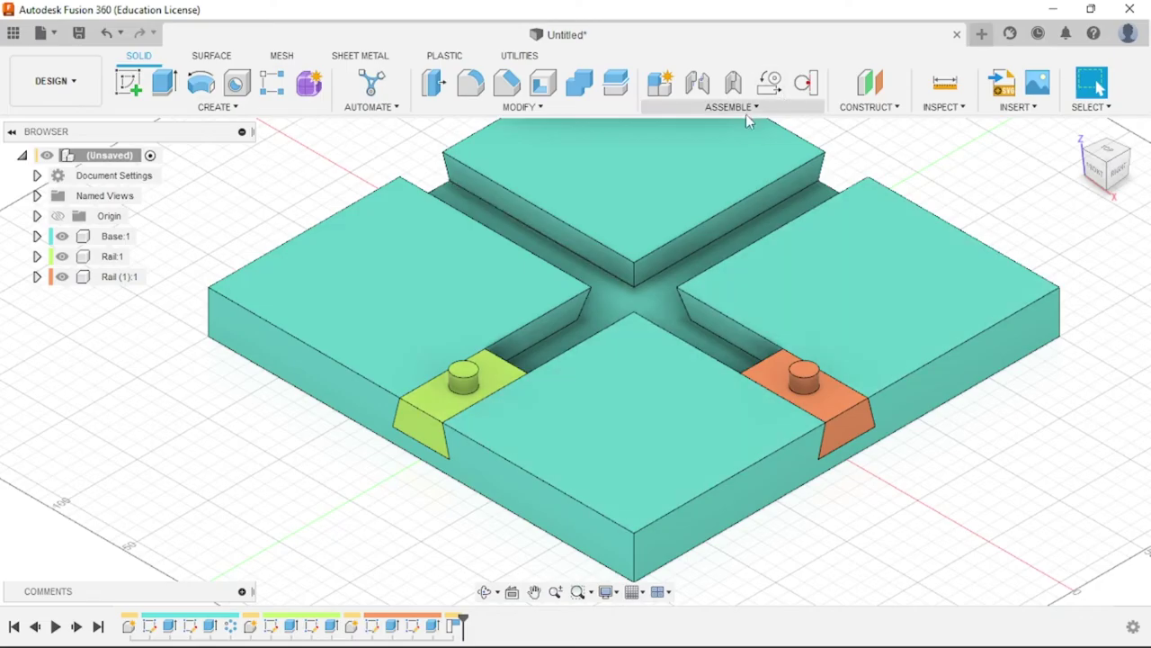
Create a new Connect component and start a sketch on the base's top face
left_click(660, 83)
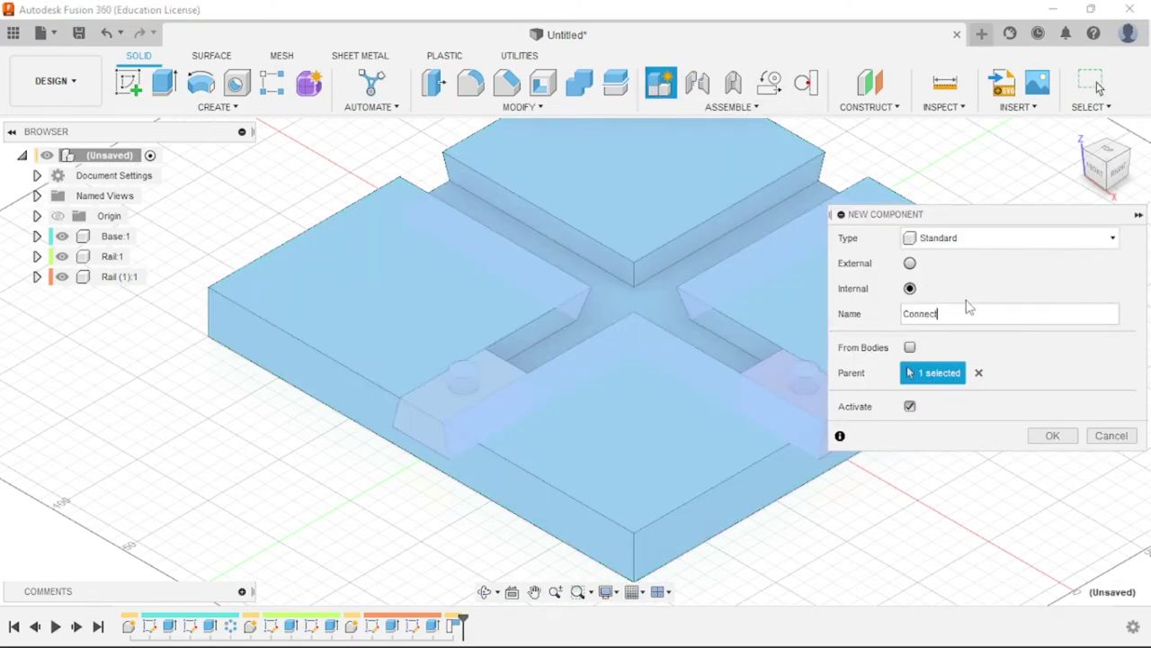
key("Return")
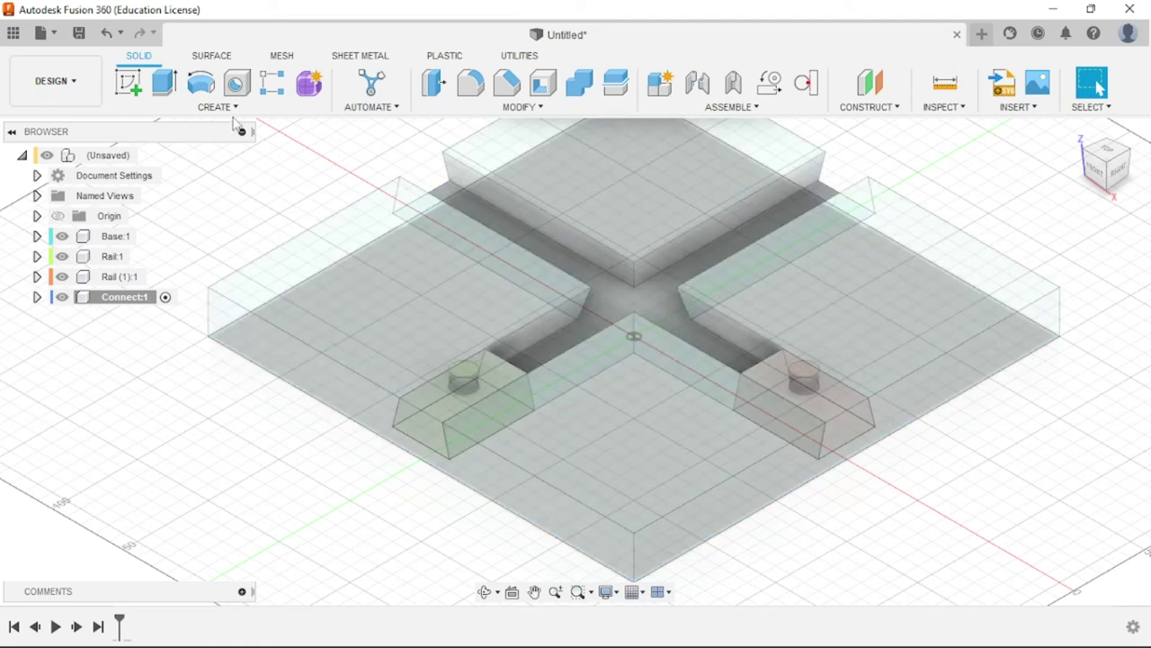
left_click(135, 85)
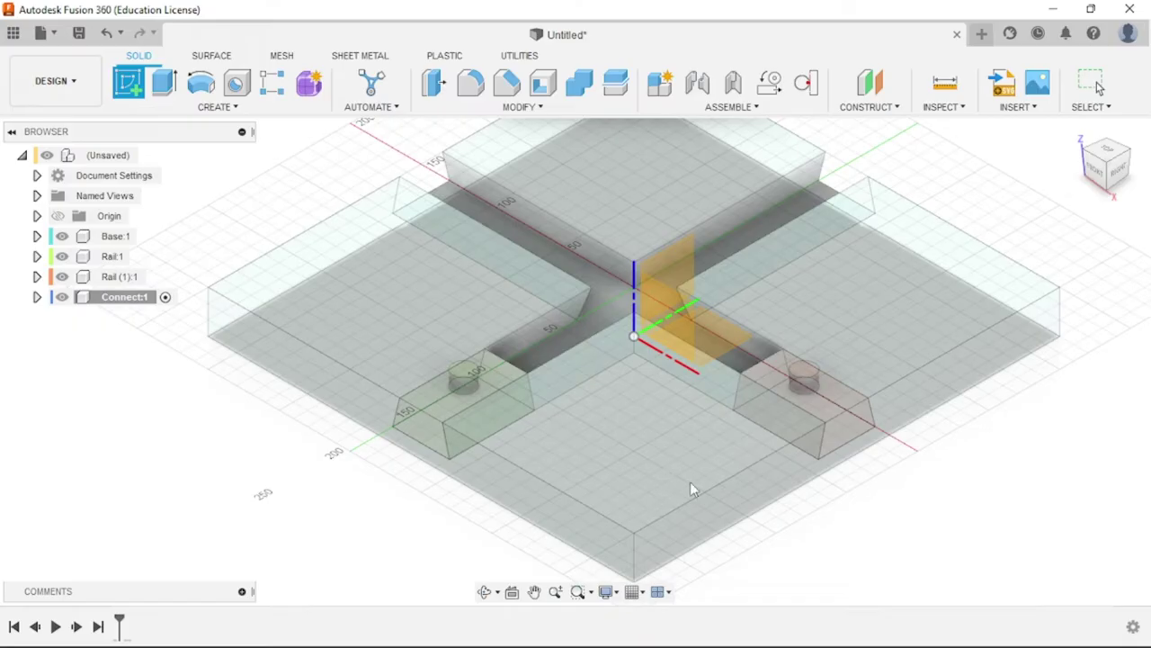
left_click(622, 481)
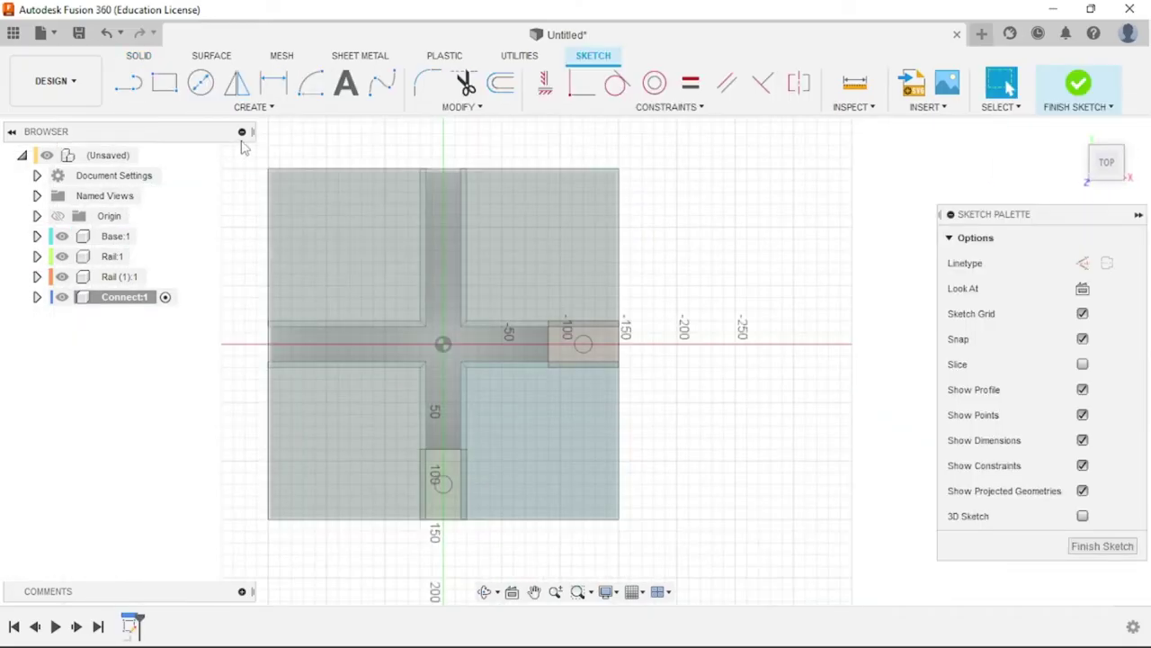
Check the Connect arm's 15 mm holes in the reference drawing
left_click(265, 109)
key("alt+Tab")
scroll(792, 378, "up", 4, "ctrl")
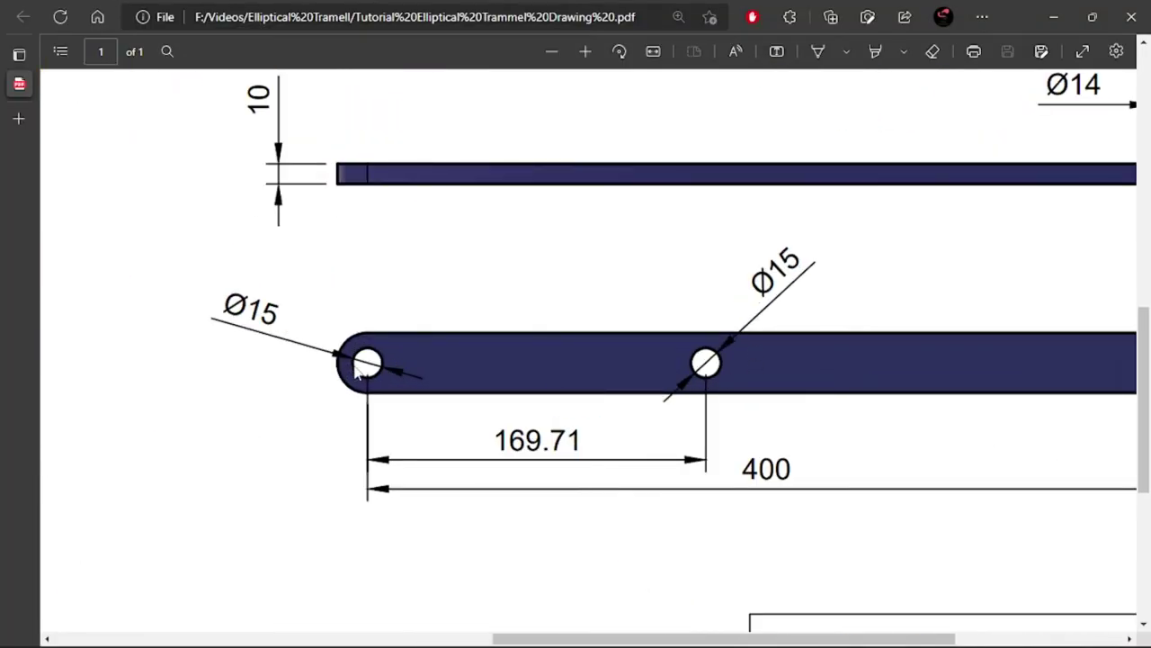
key("alt+Tab")
left_click(197, 110)
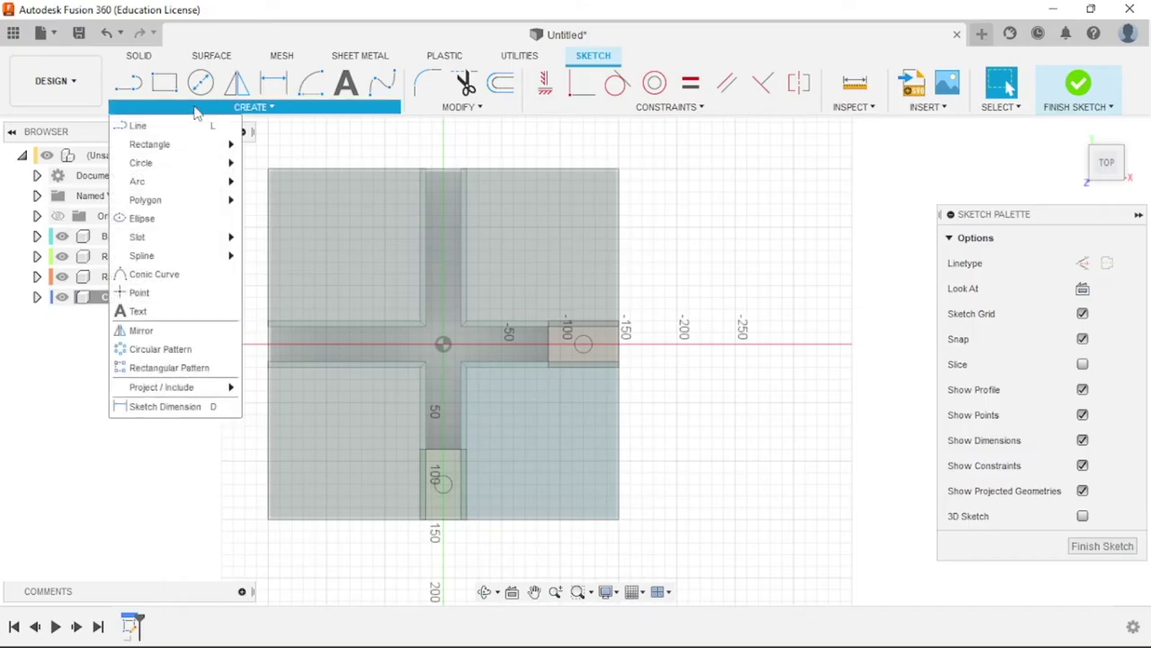
Project both rails' Ø15 slider hole circles into the Connect sketch
mouse_move(181, 392)
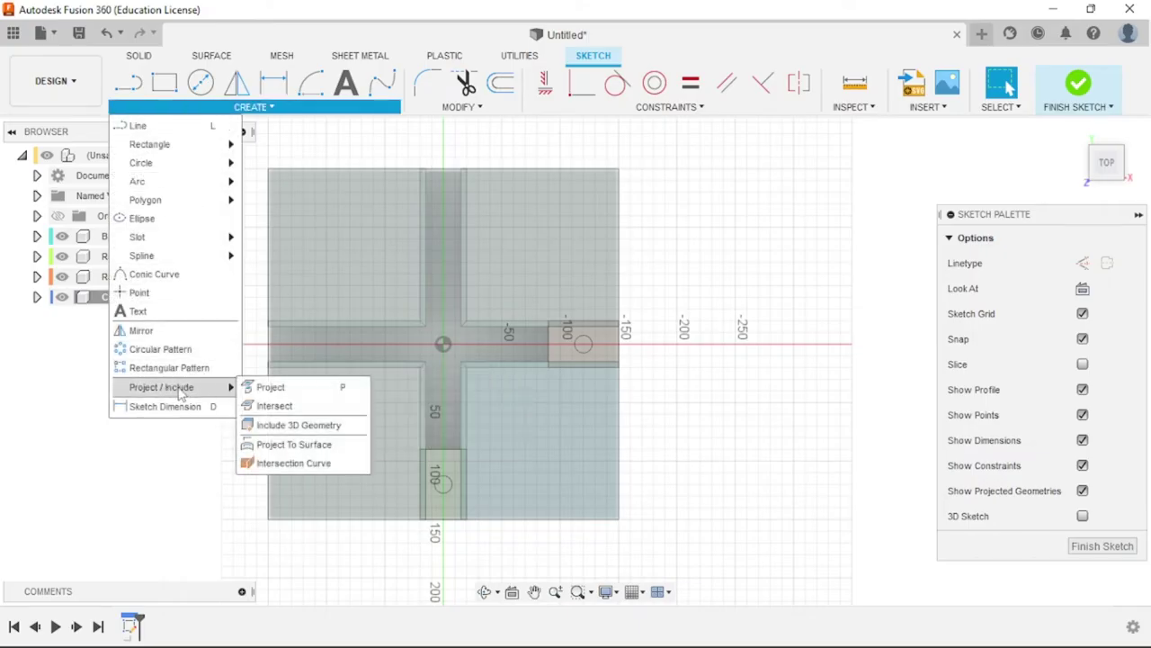
left_click(297, 391)
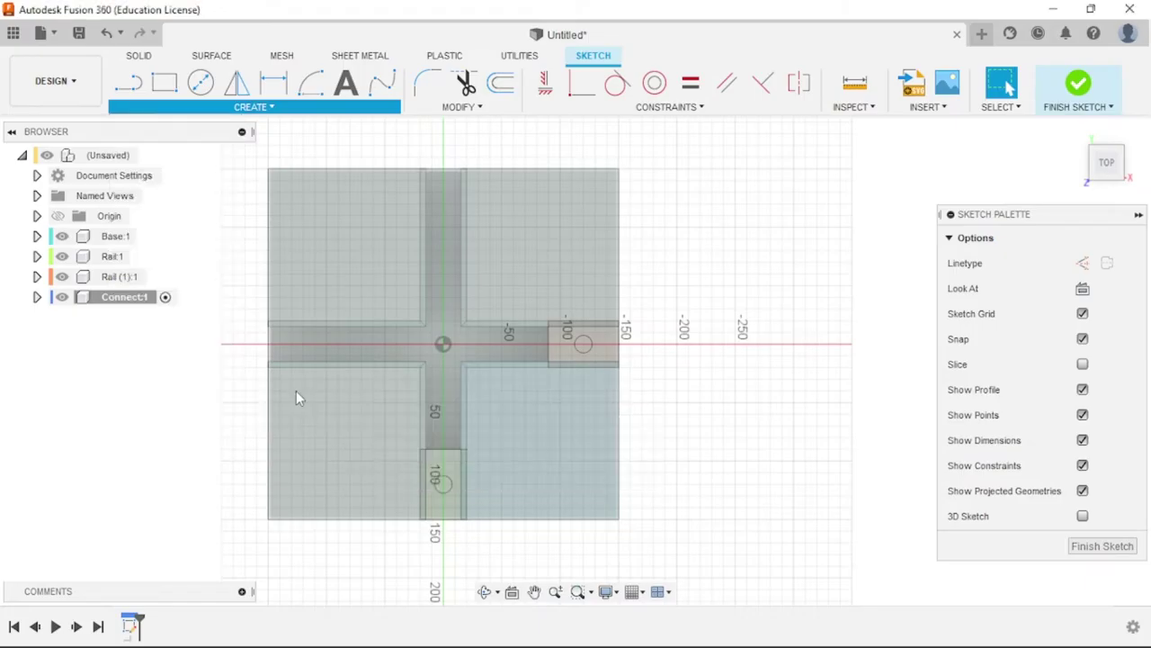
scroll(451, 500, "up", 3)
left_click(451, 498)
scroll(452, 500, "down", 2)
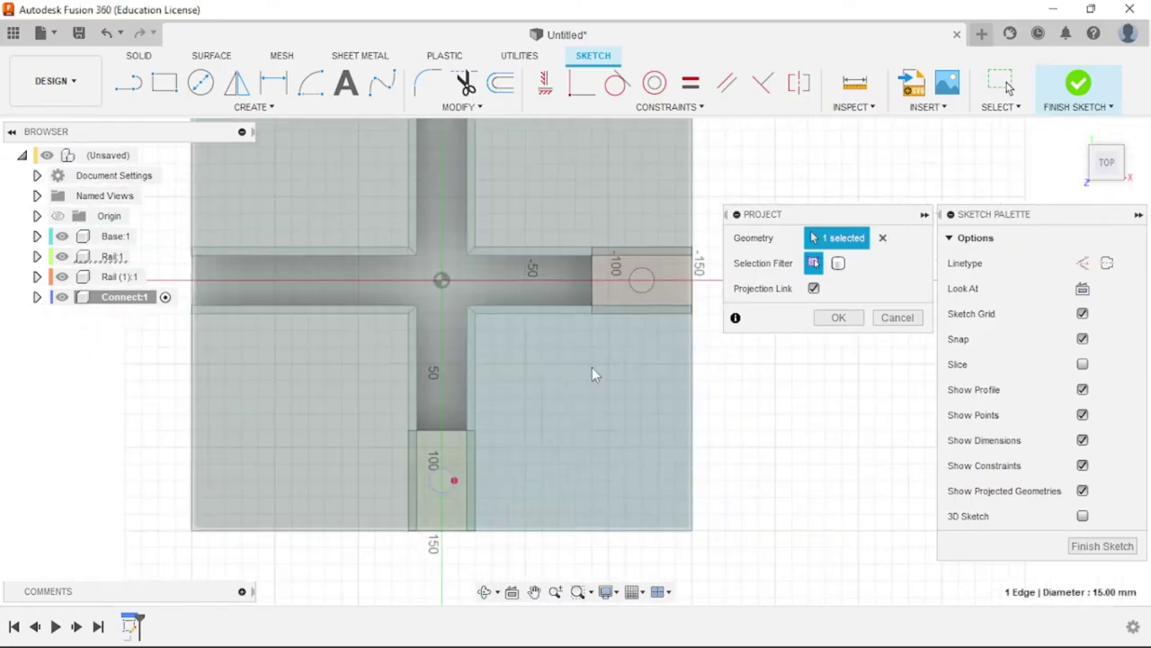
left_click(632, 297)
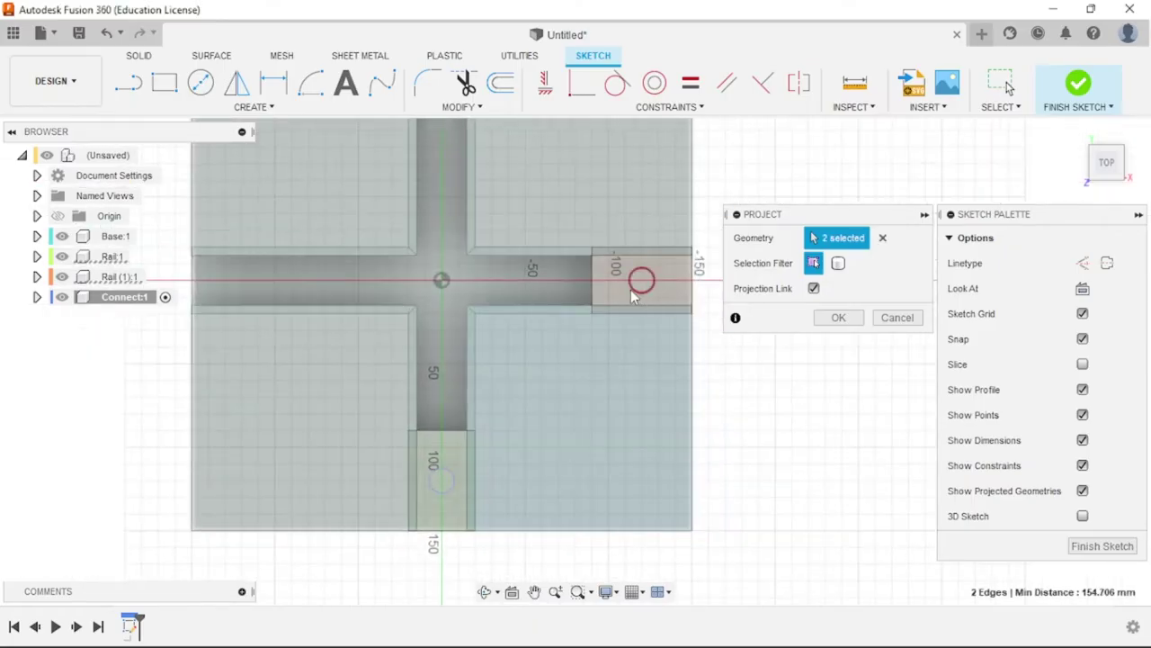
left_click(836, 320)
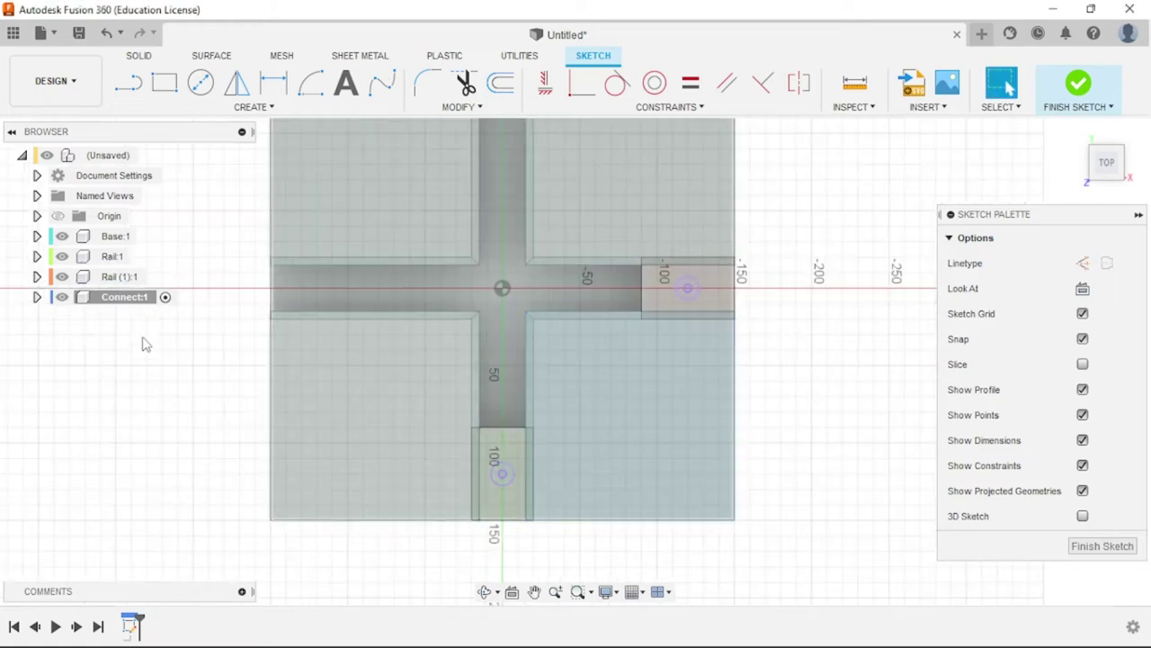
Hide the base and both rail bodies to inspect the sketch, then show them again
left_click(64, 306)
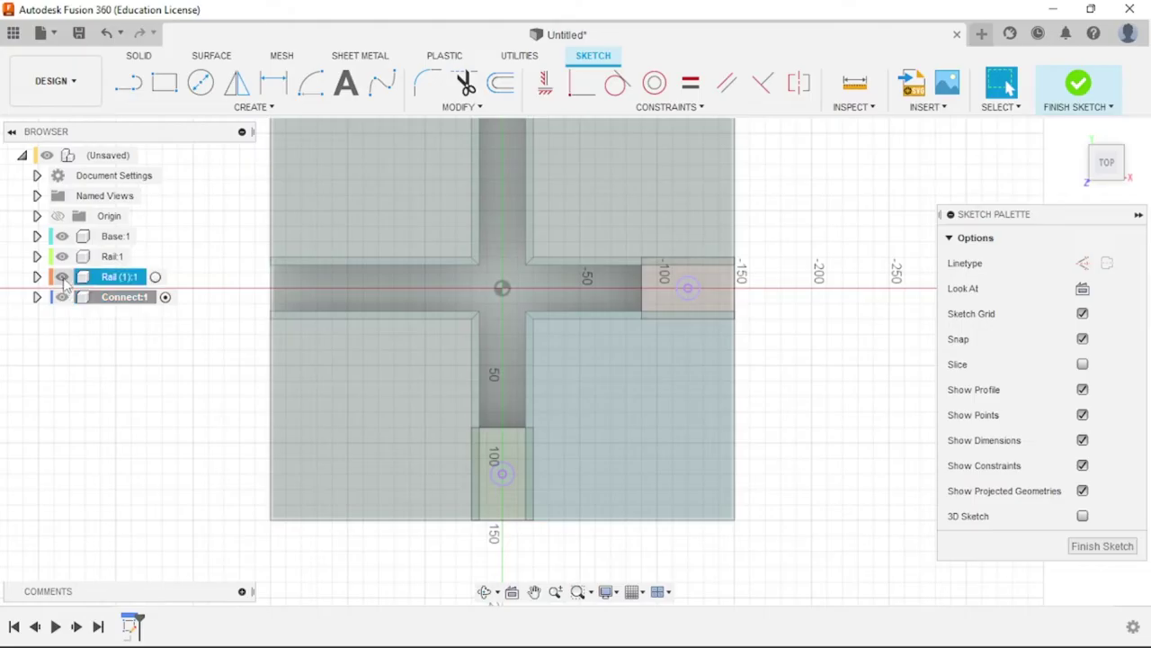
left_click(62, 276)
left_click(62, 257)
left_click(62, 236)
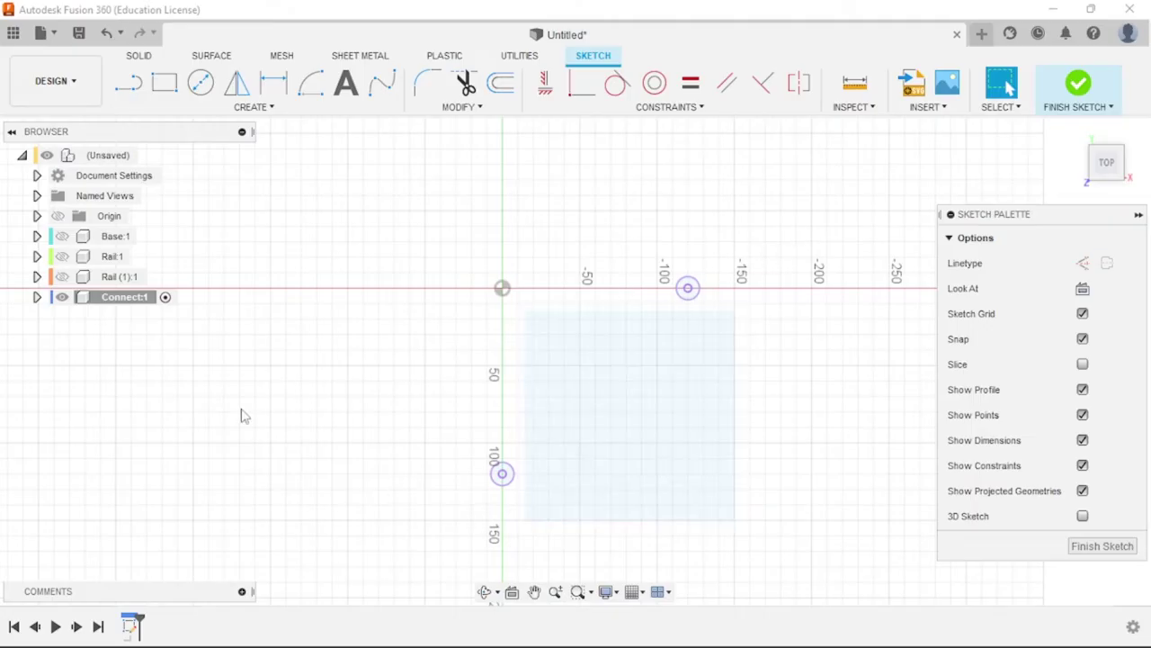
left_click(62, 236)
left_click(62, 256)
left_click(62, 276)
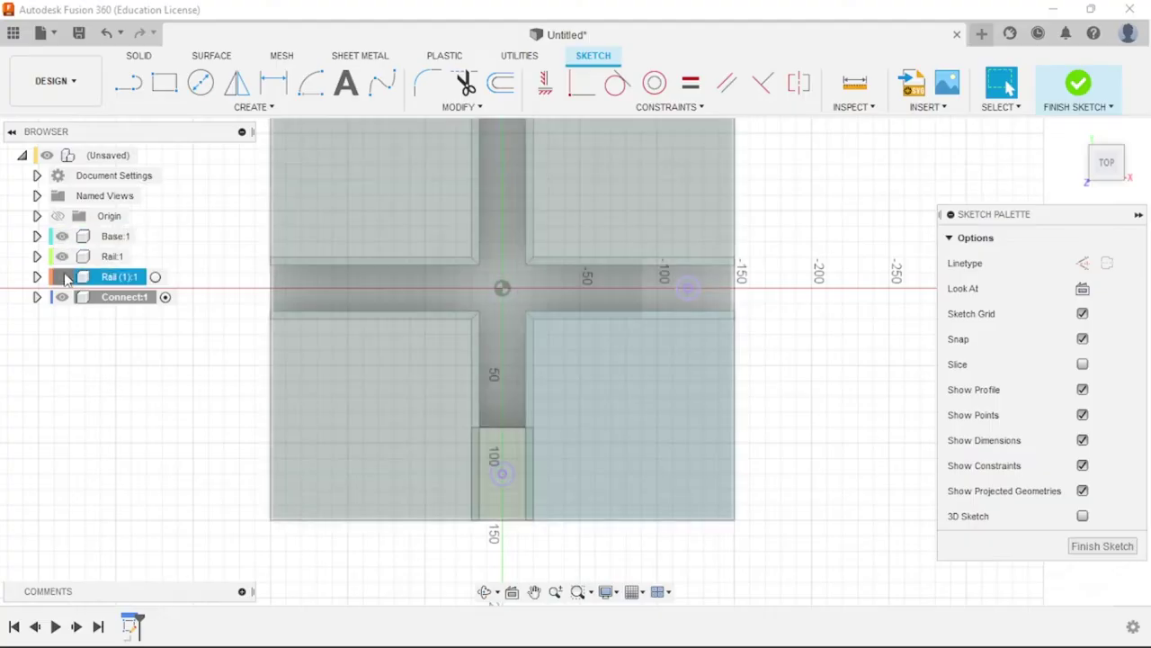
Check the arm's 400 overall length in the reference drawing
key("alt+Tab")
scroll(399, 504, "up", 2)
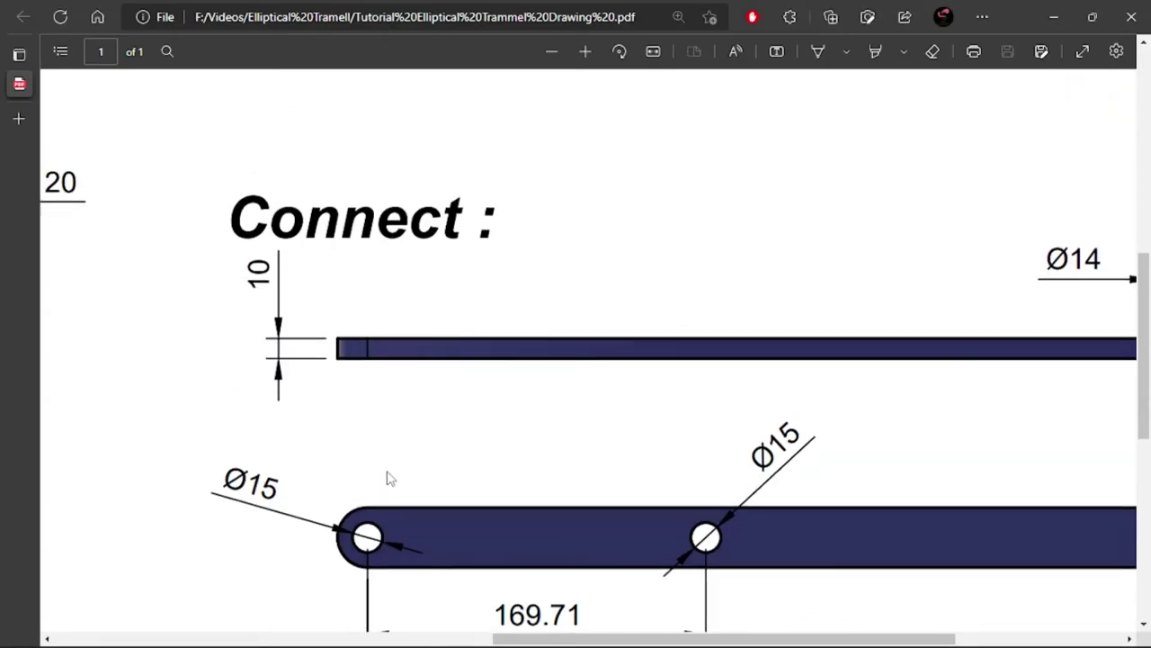
scroll(386, 476, "down", 1, "ctrl")
scroll(374, 468, "down", 1, "ctrl")
left_click_drag(754, 526, 694, 519)
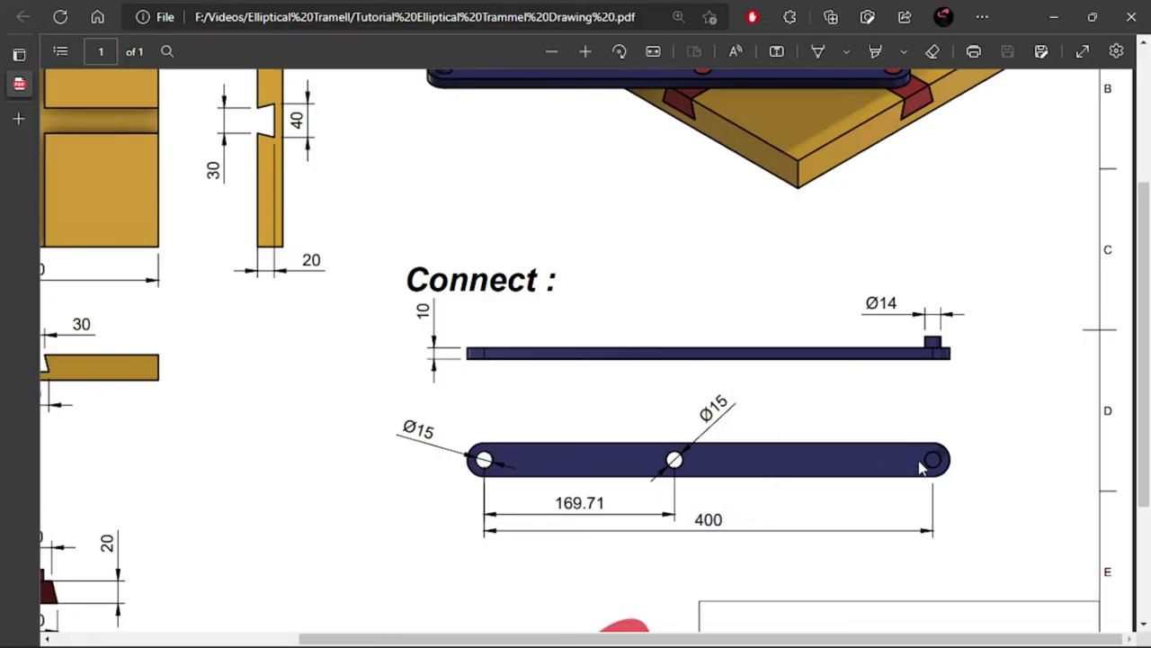
key("alt+Tab")
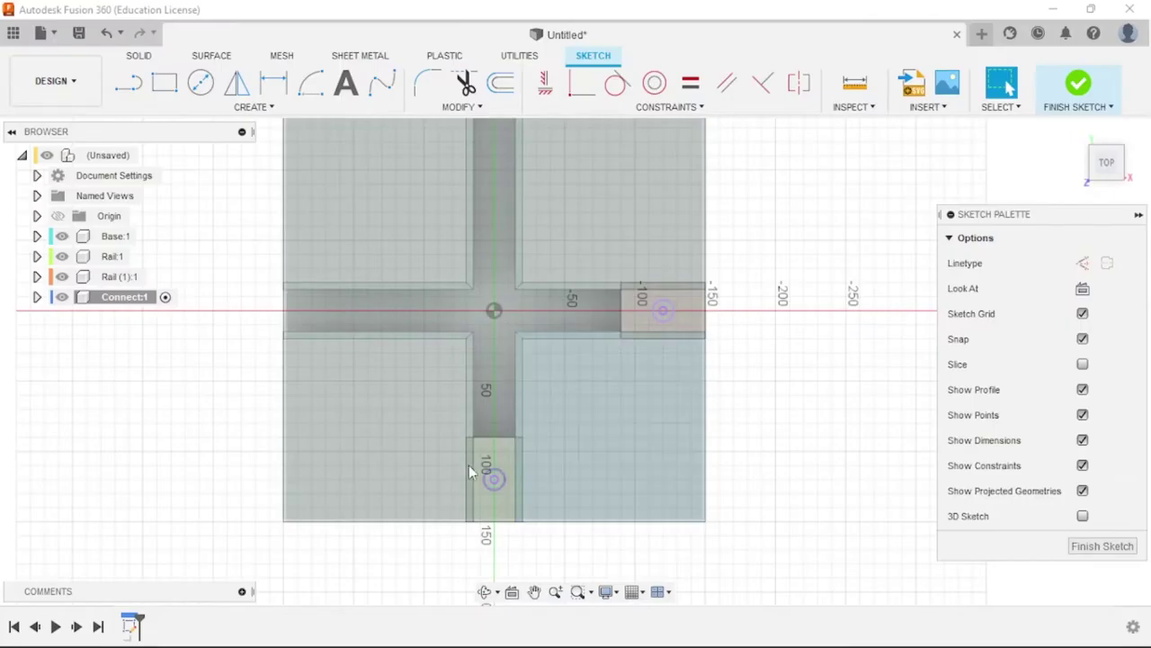
Draw a construction line from the lower projected circle's centre to the right circle's centre
scroll(326, 479, "down", 1)
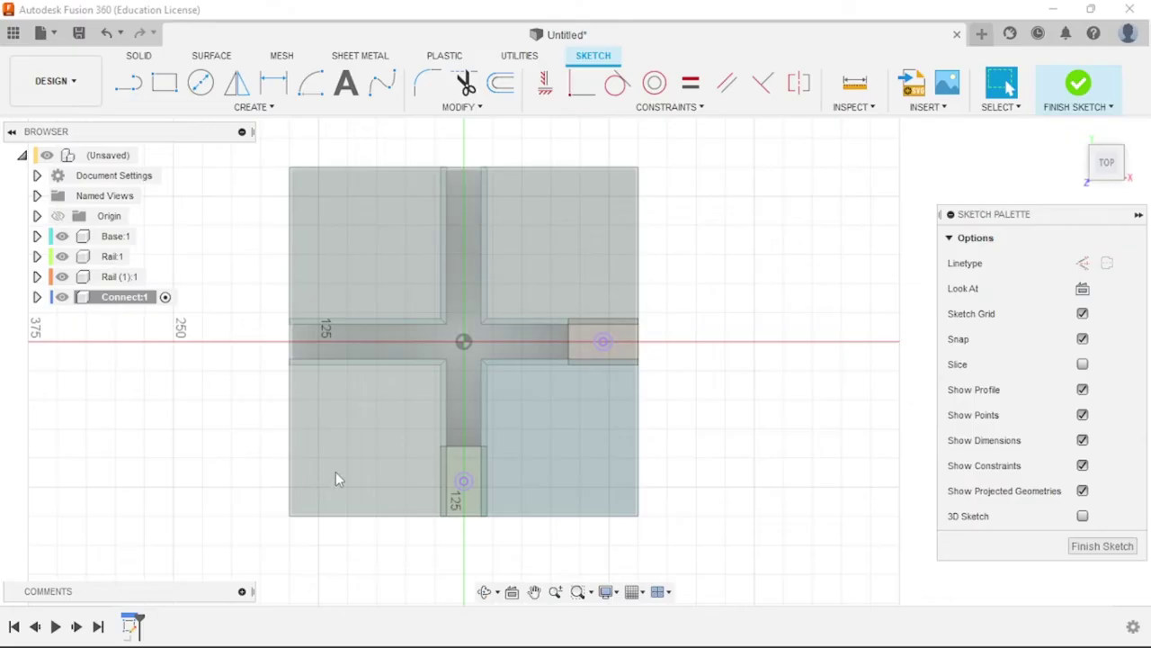
left_click(134, 94)
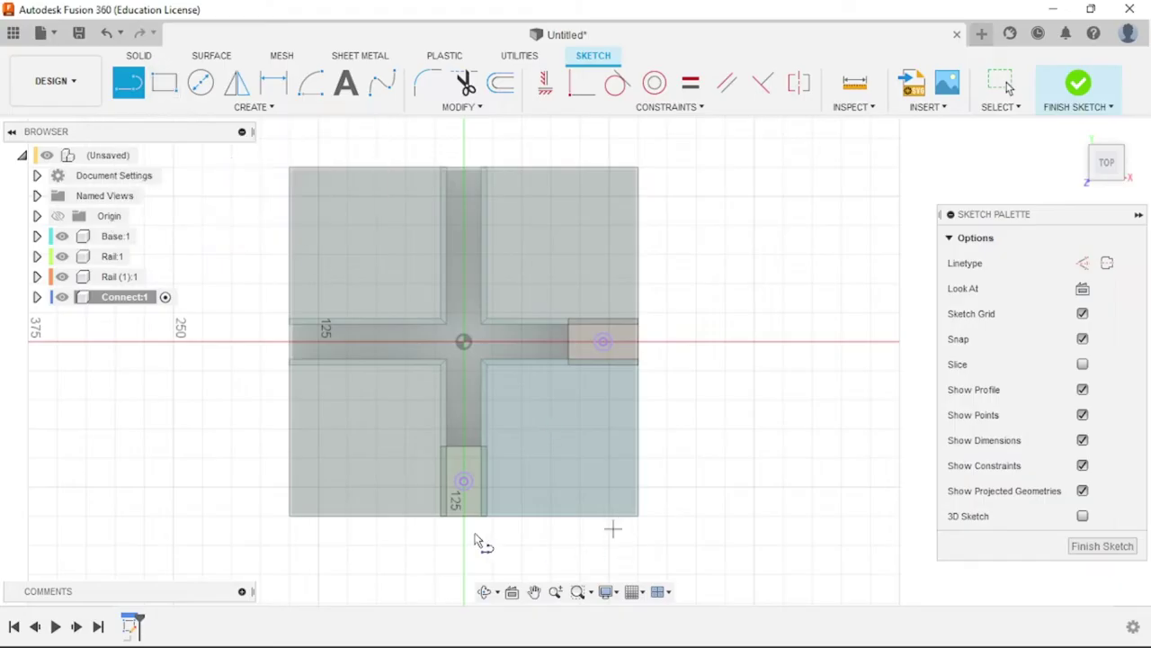
scroll(476, 531, "up", 4)
left_click(450, 445)
scroll(297, 482, "down", 2)
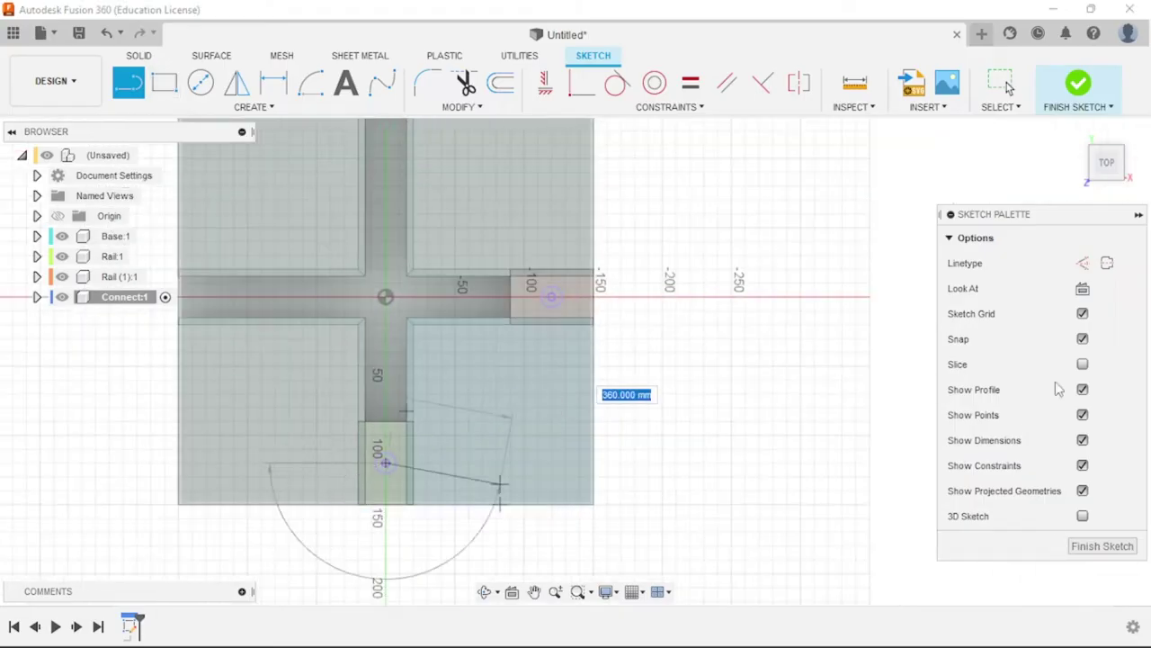
scroll(634, 293, "down", 2)
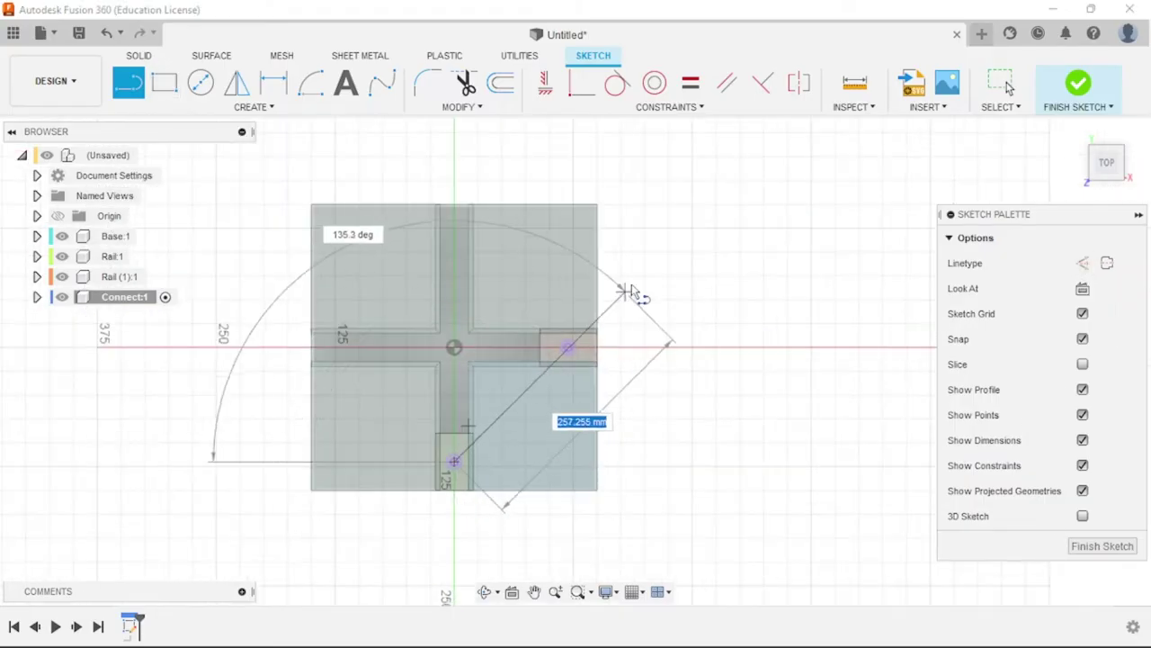
scroll(568, 353, "up", 3)
scroll(581, 360, "up", 2)
scroll(603, 371, "down", 3)
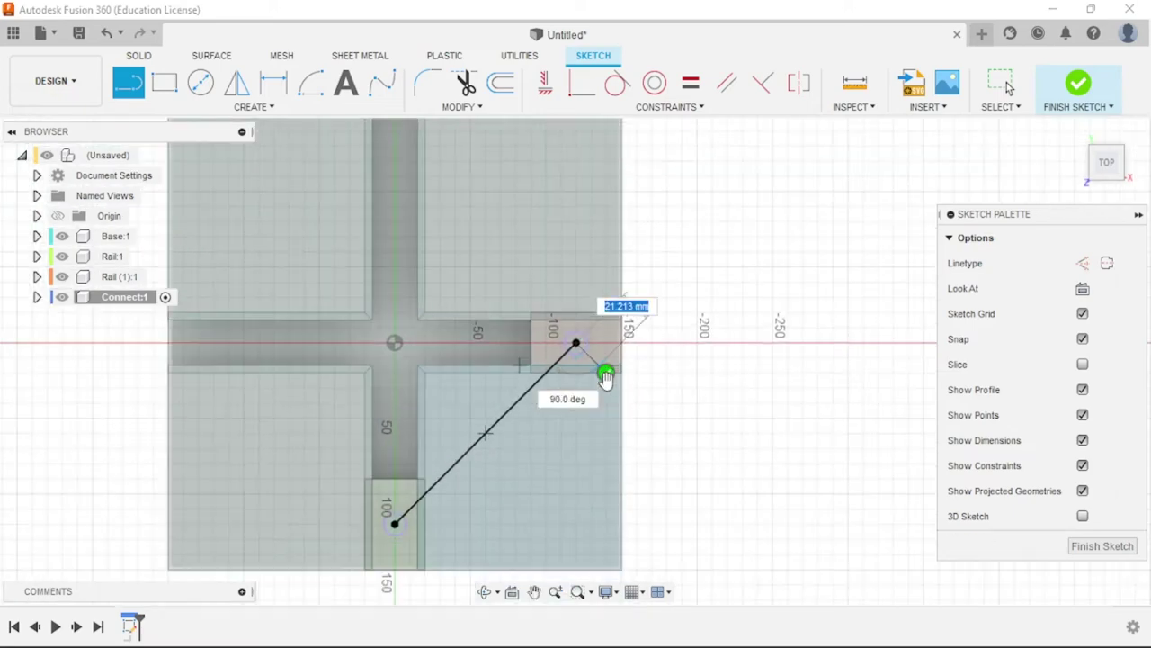
left_click(578, 345)
key("Escape")
left_click(704, 257)
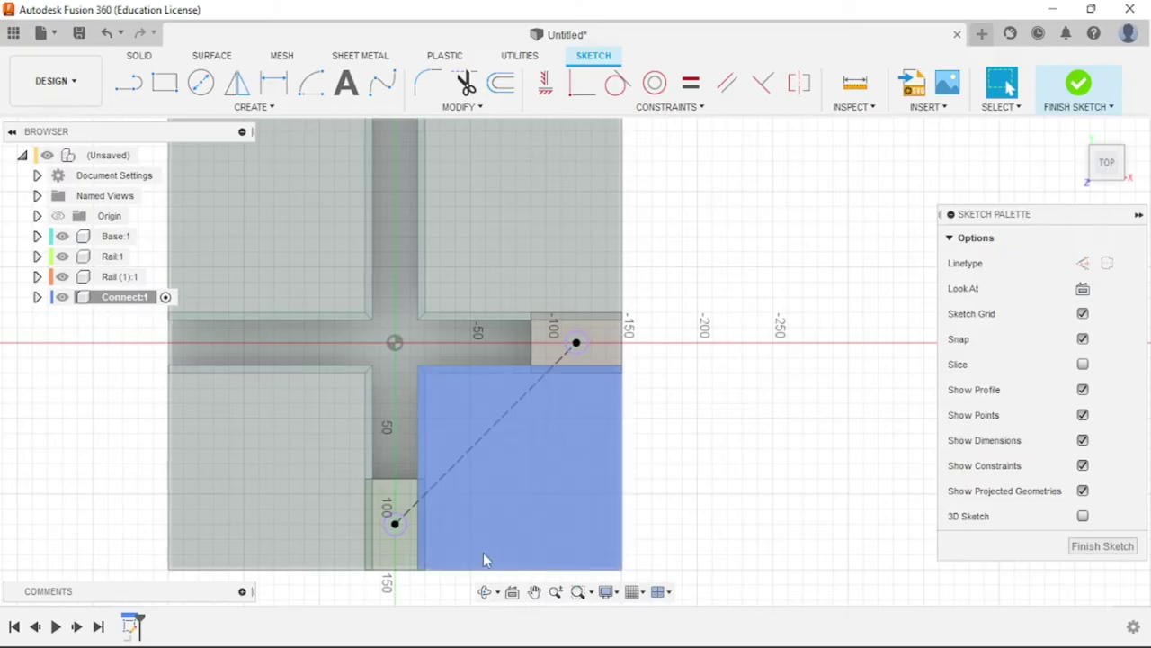
Sketch a narrow 3-point rectangle from the lower circle centre along the diagonal construction line
left_click(168, 90)
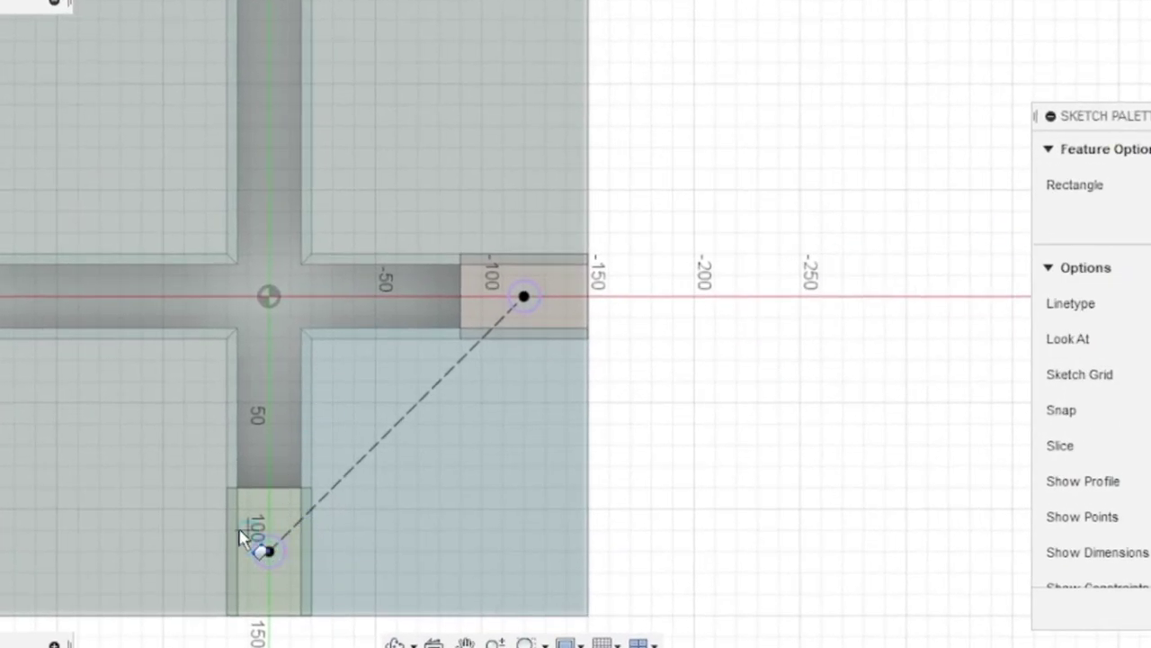
left_click(263, 548)
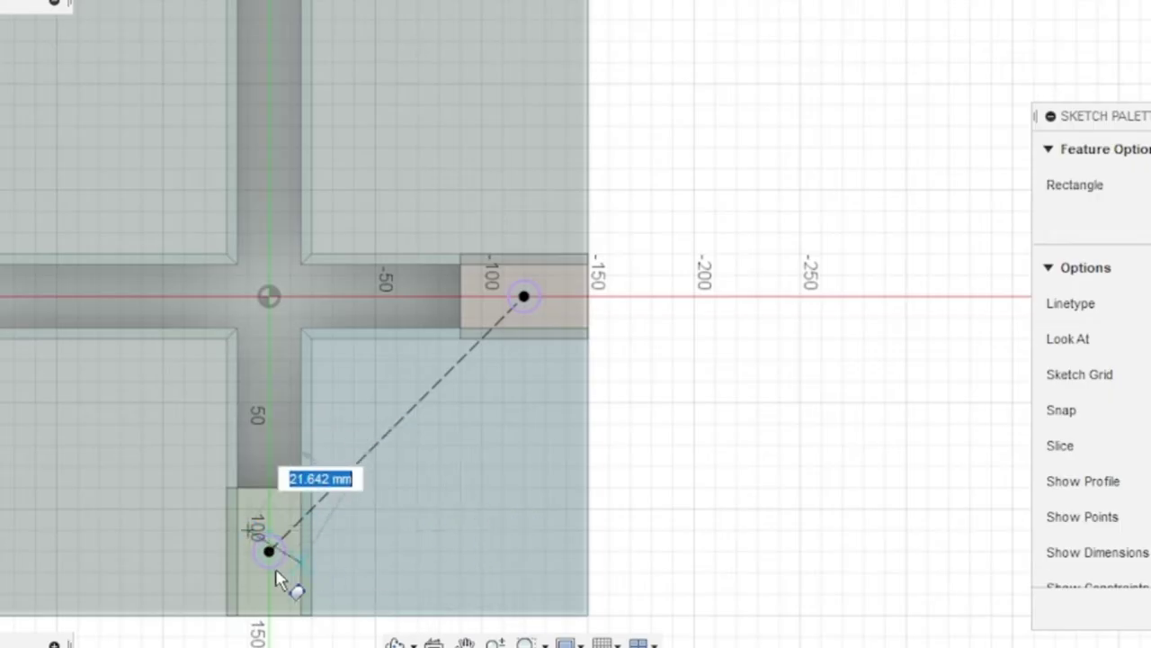
left_click(292, 576)
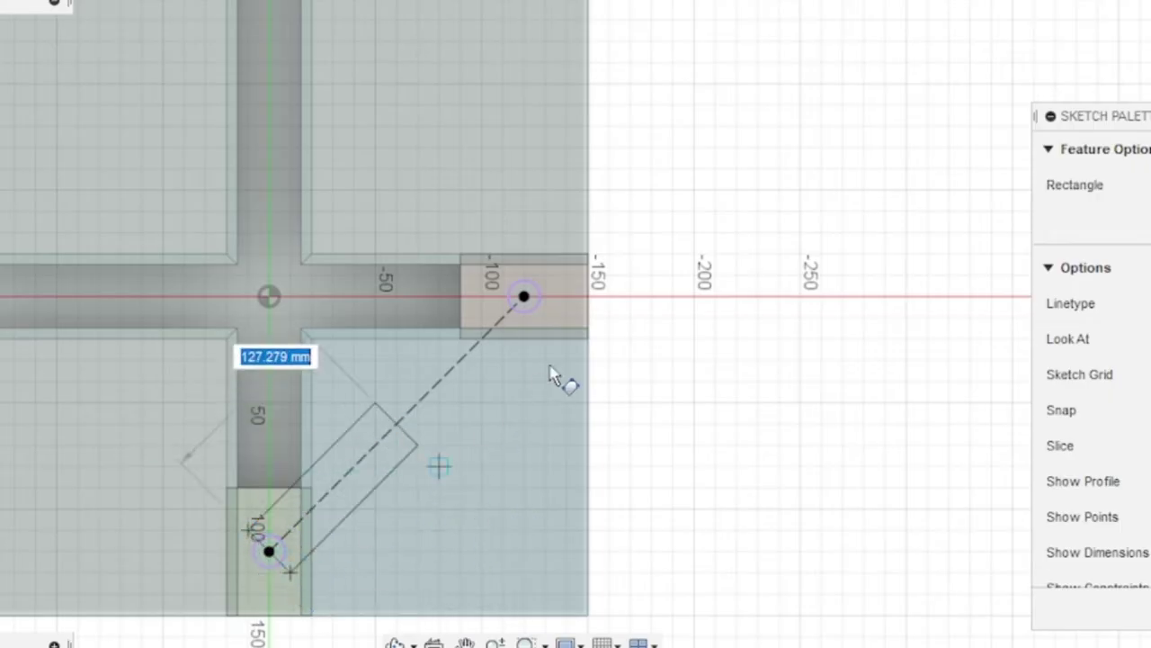
left_click(777, 130)
scroll(218, 600, "up", 2)
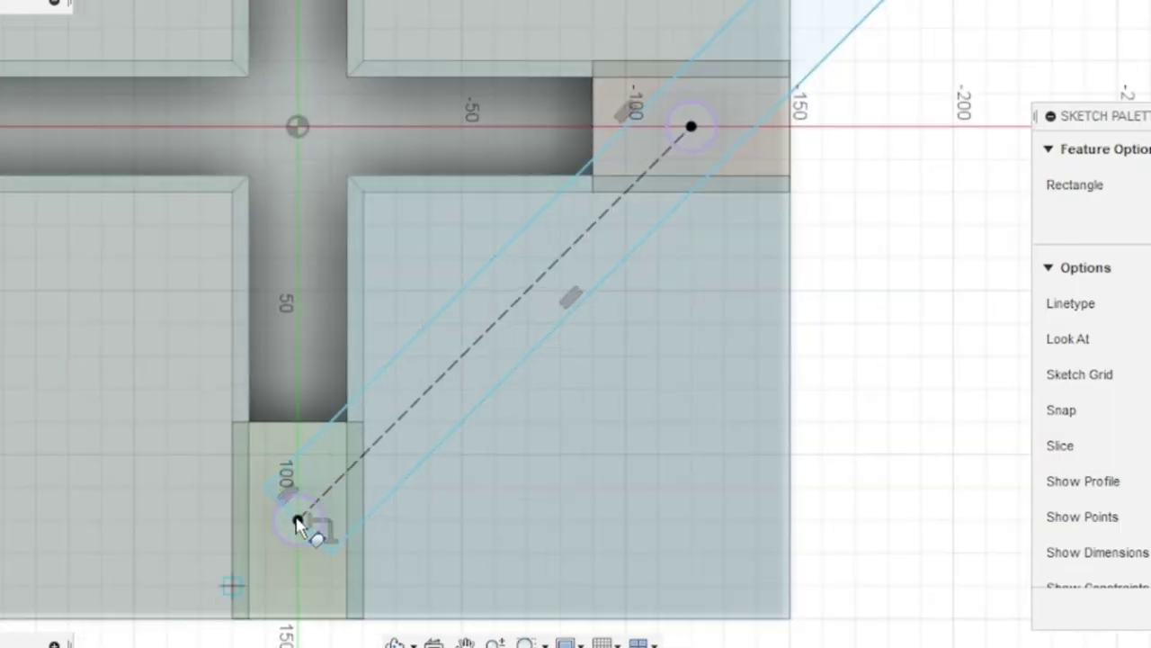
scroll(297, 553, "down", 1)
scroll(342, 537, "down", 2)
scroll(270, 517, "up", 3)
scroll(535, 347, "down", 1)
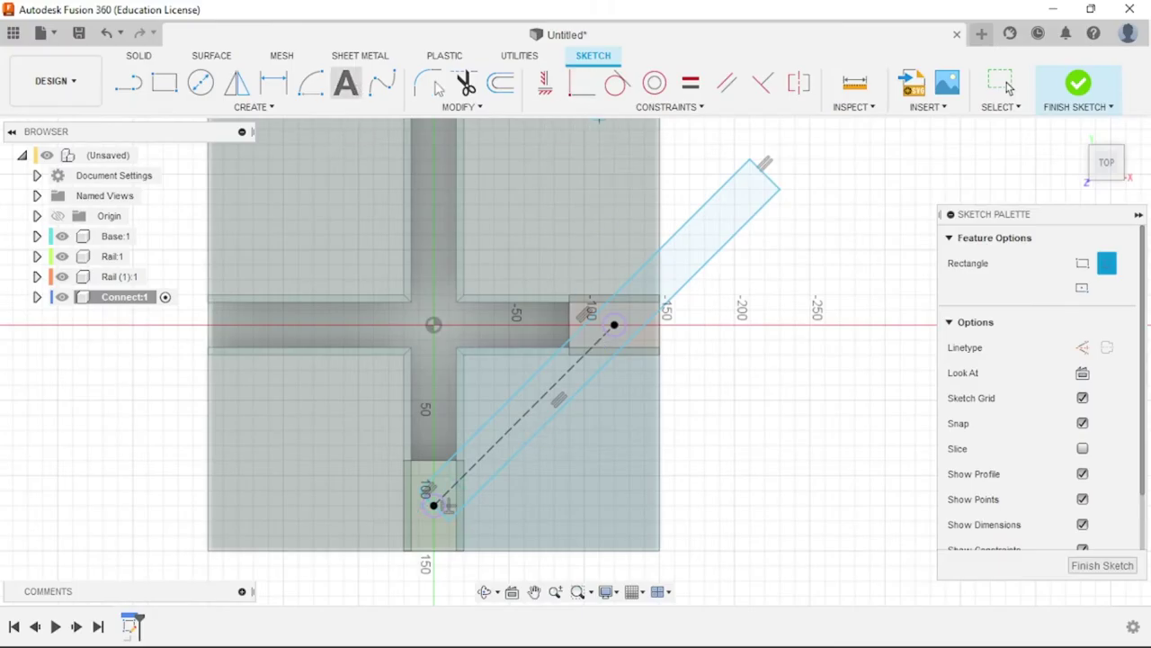
Make the rectangle's short end line pass through the lower circle's centre
left_click(585, 96)
scroll(429, 541, "up", 1)
scroll(440, 518, "up", 4)
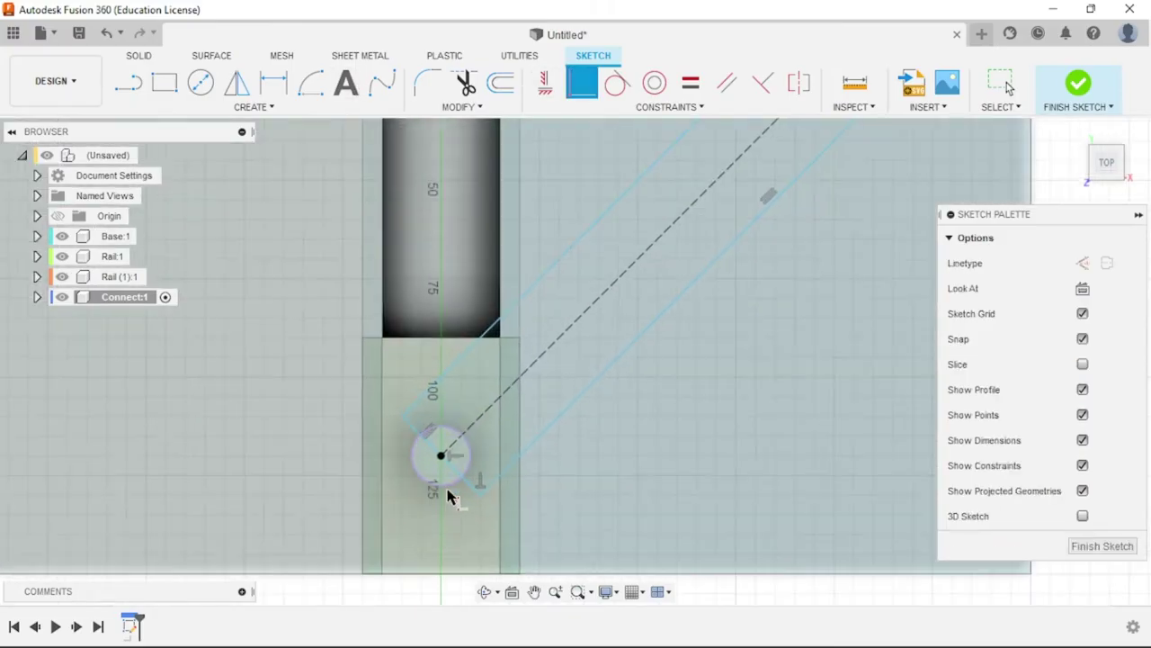
left_click(481, 479)
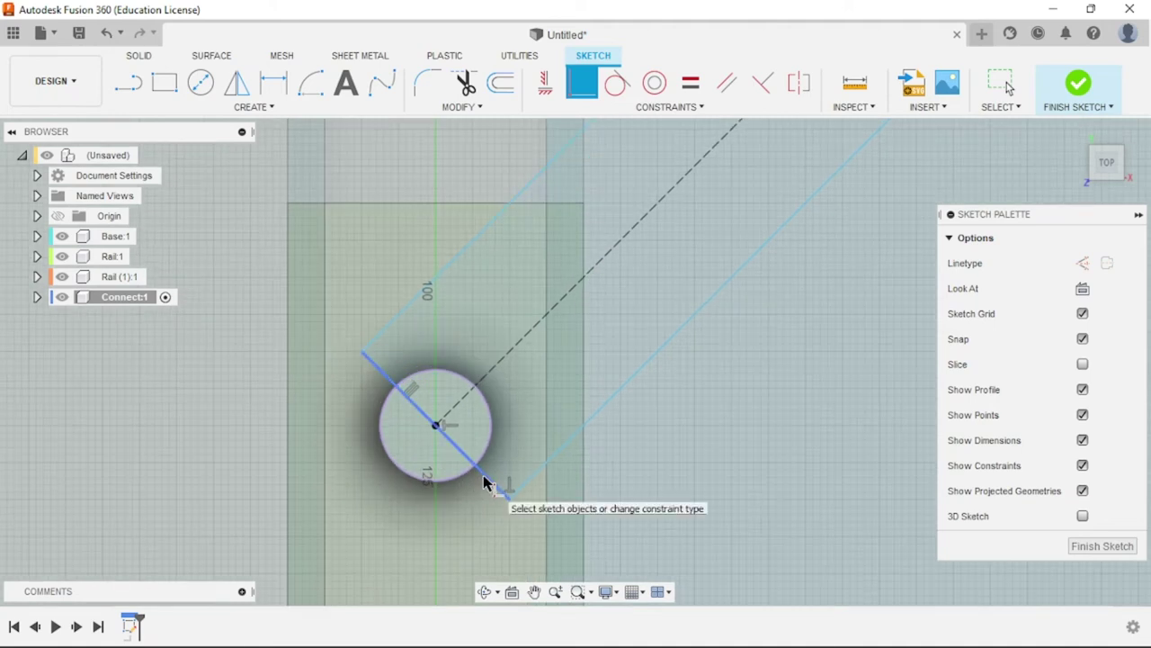
left_click(436, 429)
scroll(386, 521, "down", 3)
scroll(383, 522, "down", 2)
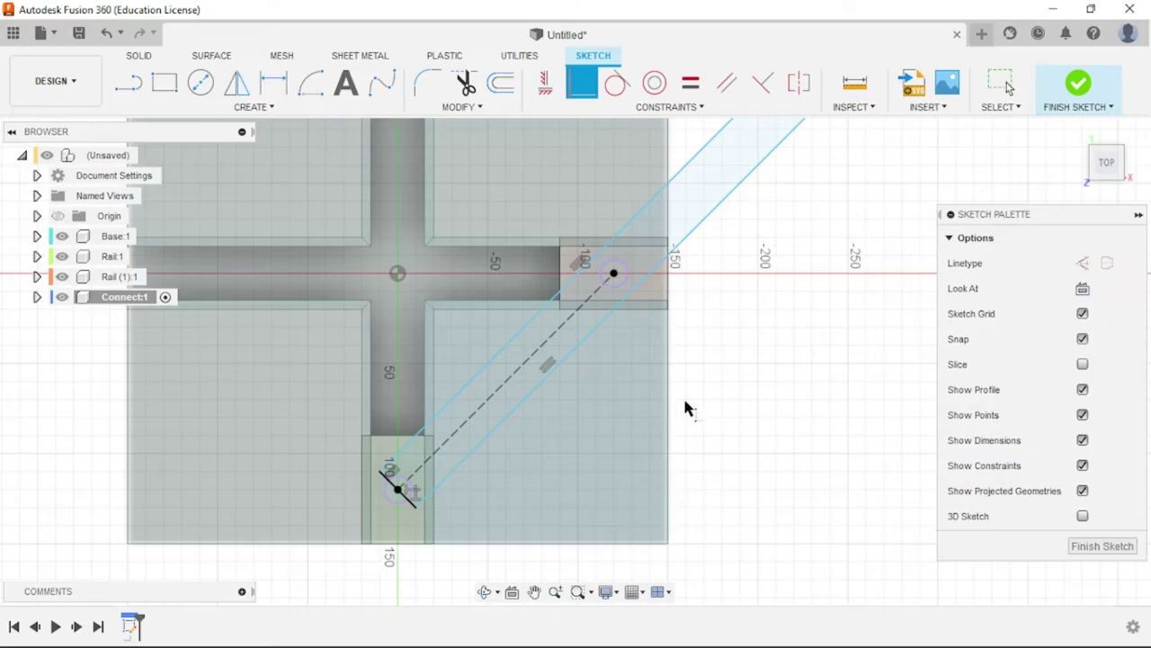
Make the rectangle's long sides symmetric about the construction line, then check the drawing
left_click(798, 83)
left_click(589, 337)
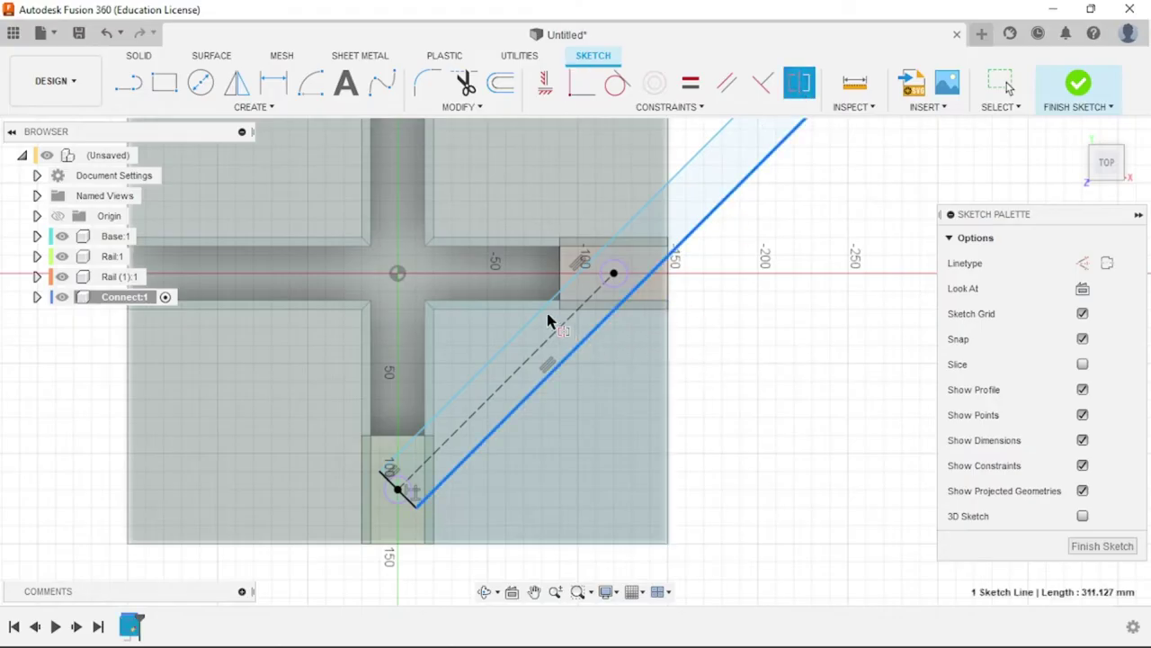
left_click(542, 316)
left_click(558, 331)
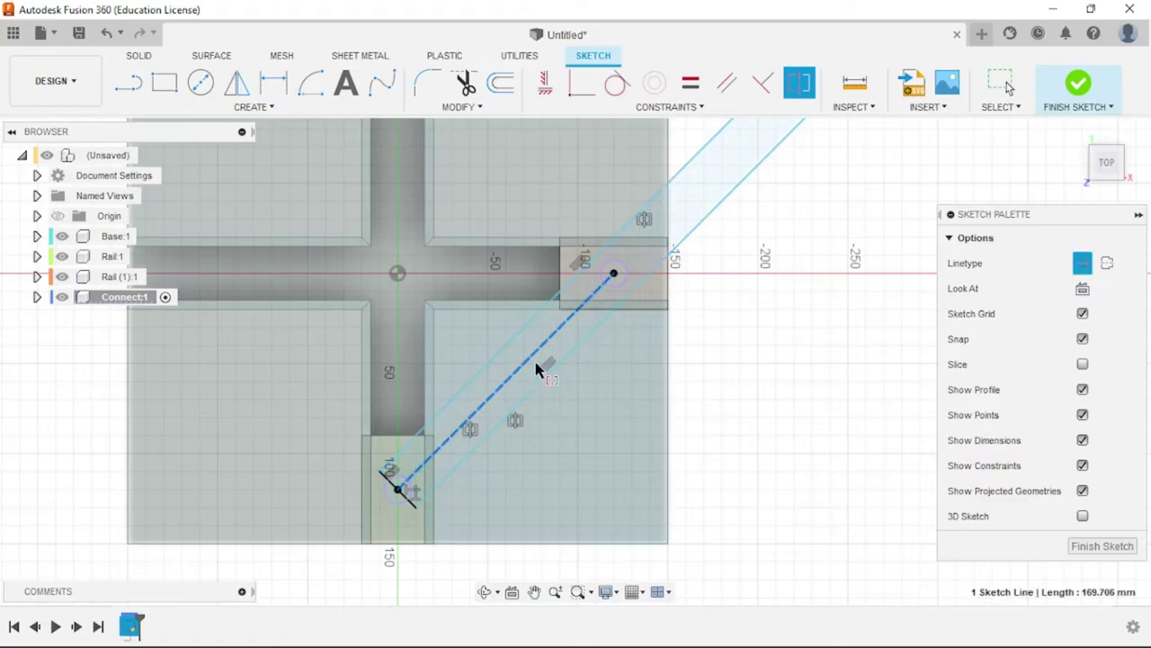
scroll(530, 385, "down", 3)
scroll(550, 387, "up", 1)
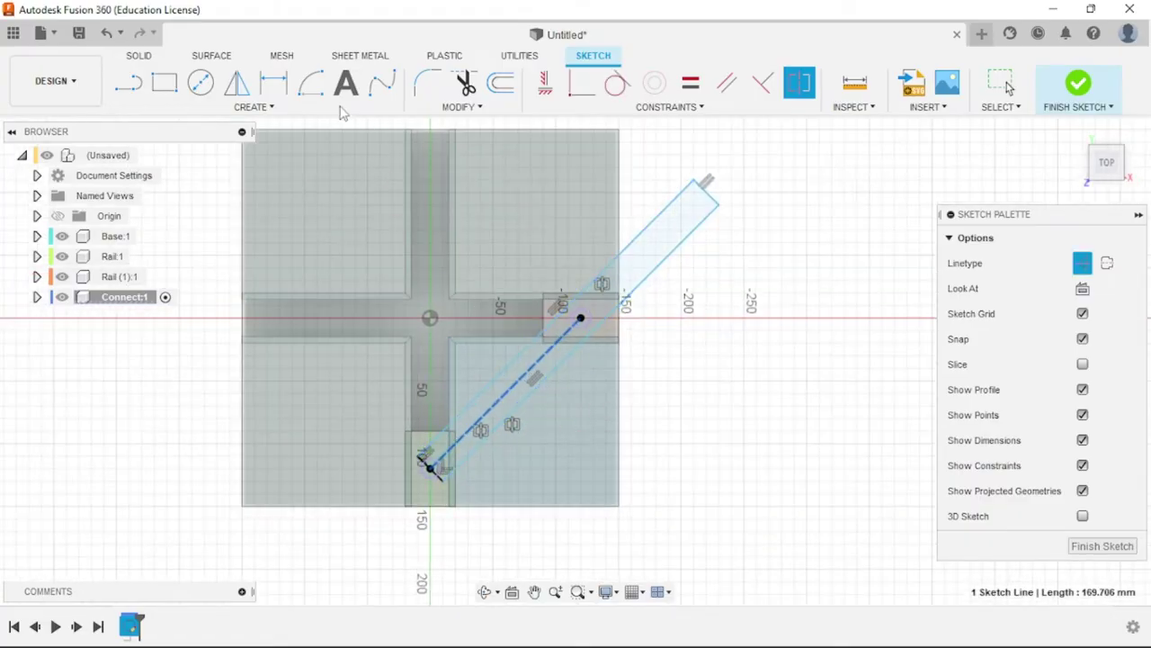
key("alt+Tab")
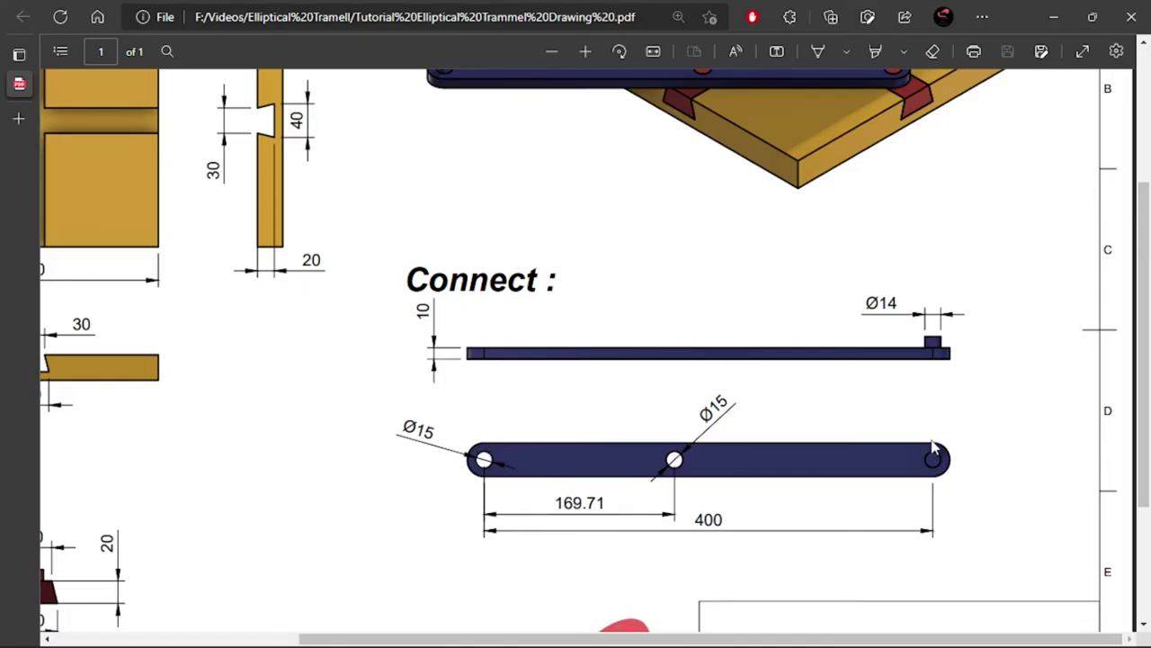
key("alt+Tab")
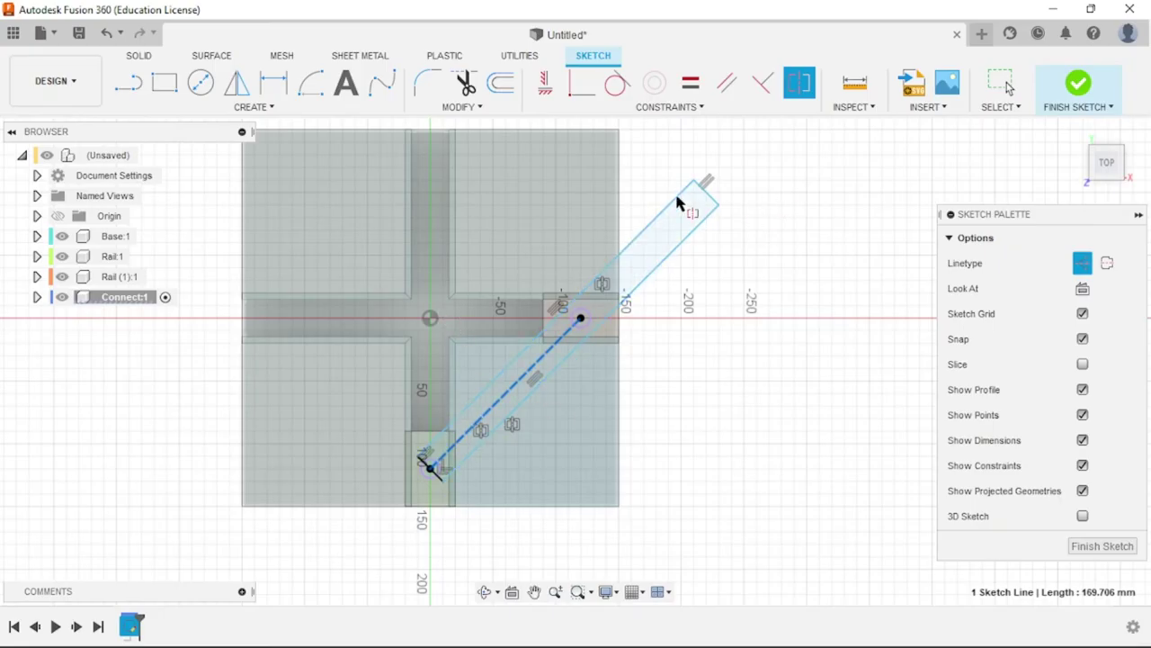
Draw a centre-point semicircle rounding off the arm's lower end
left_click(314, 97)
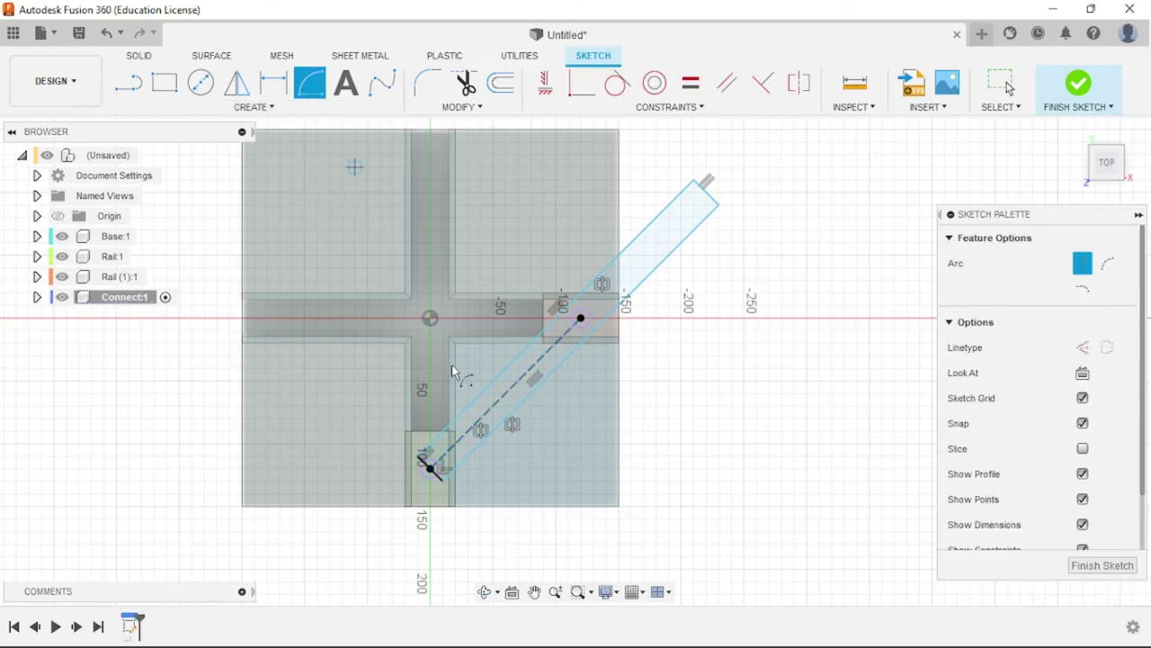
scroll(434, 500, "up", 6)
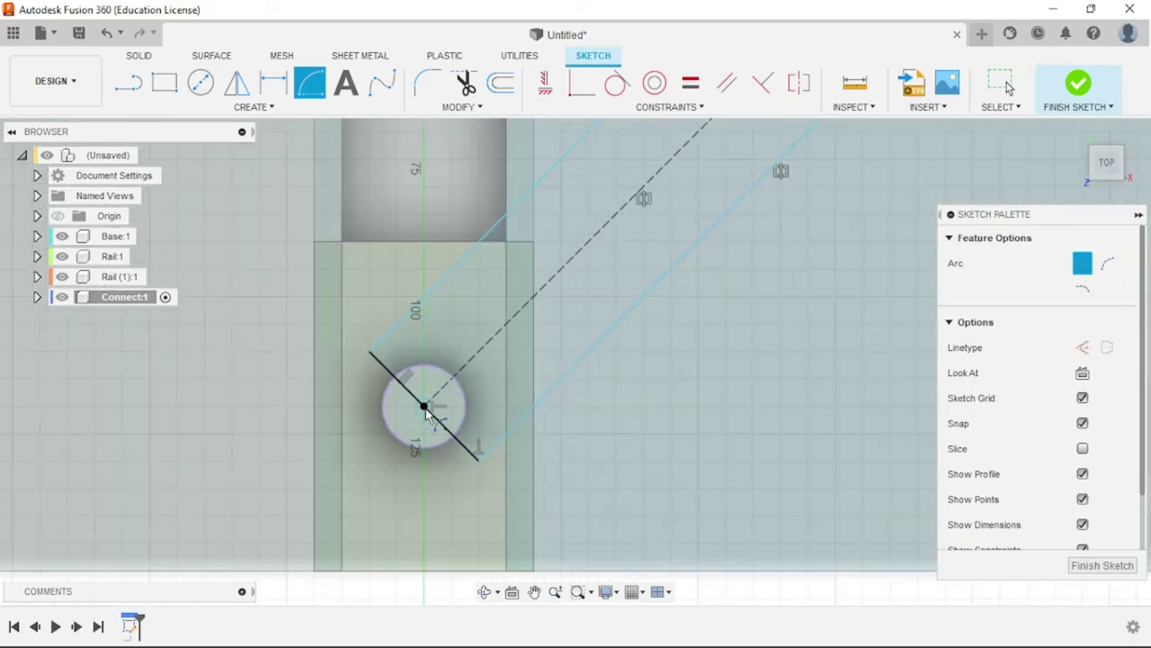
left_click(423, 407)
left_click(371, 352)
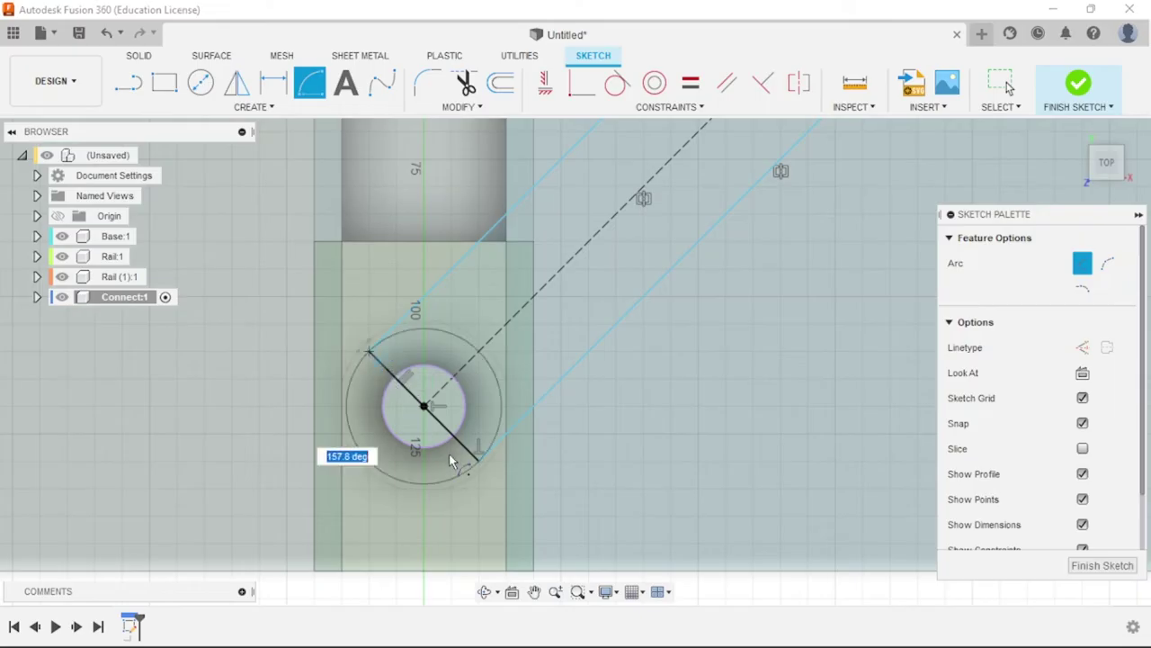
left_click(481, 465)
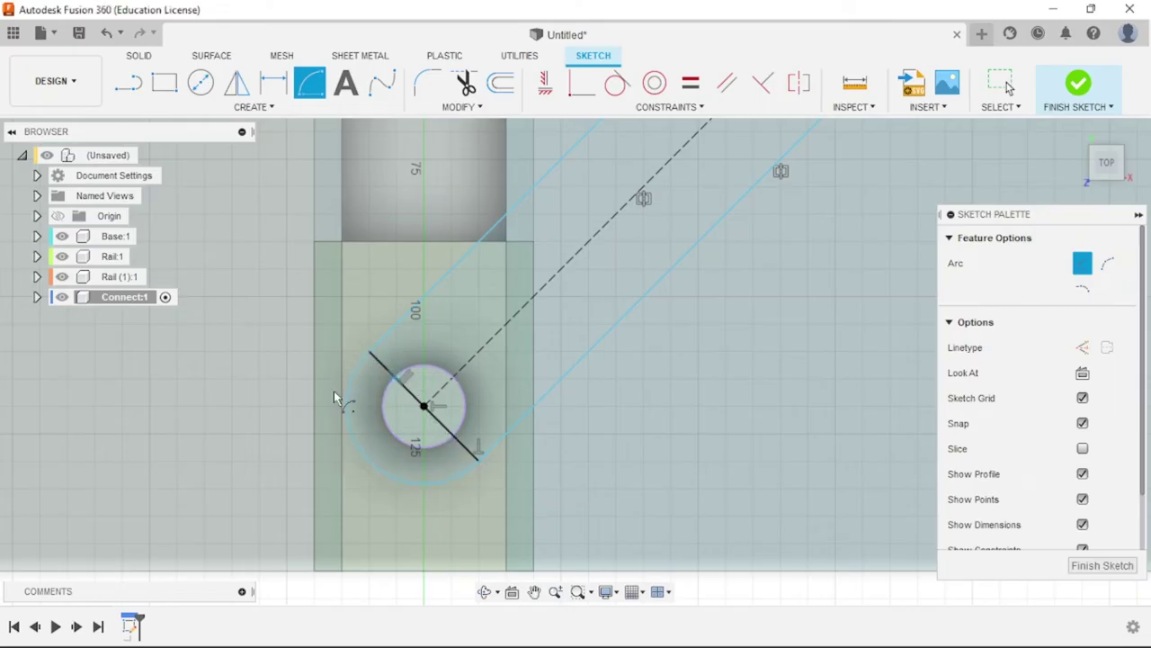
scroll(387, 518, "down", 3)
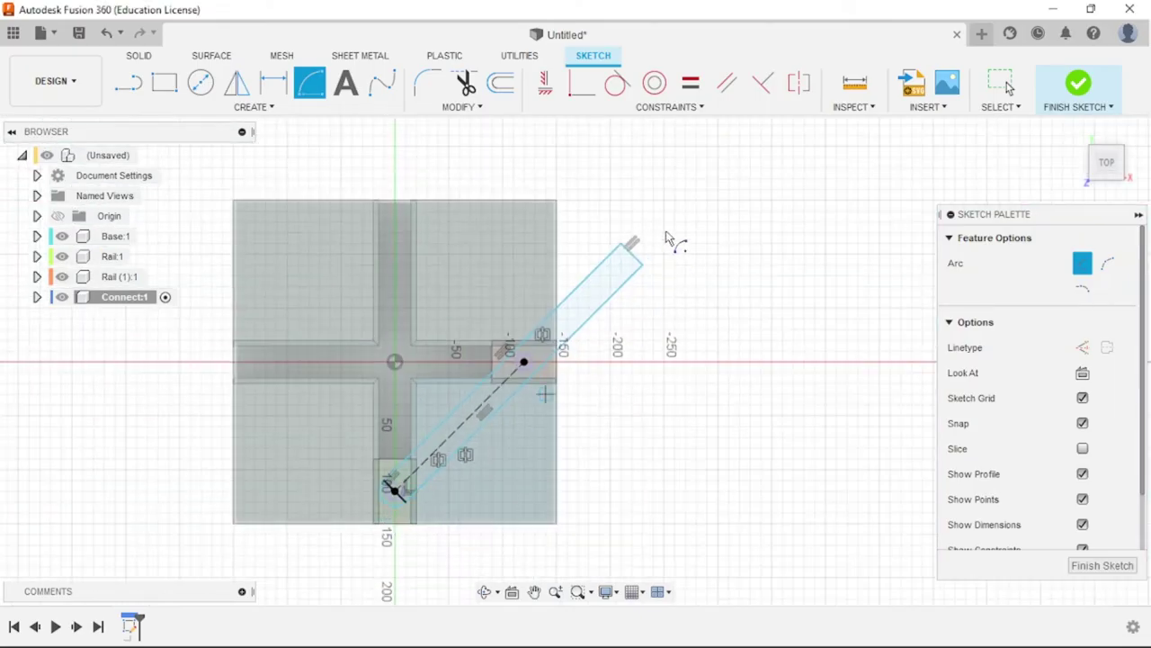
scroll(670, 248, "up", 8)
Close the arm's upper end with a second semicircle and recheck the drawing
left_click(683, 294)
left_click(620, 233)
left_click(745, 357)
scroll(754, 297, "down", 5)
scroll(619, 471, "down", 3)
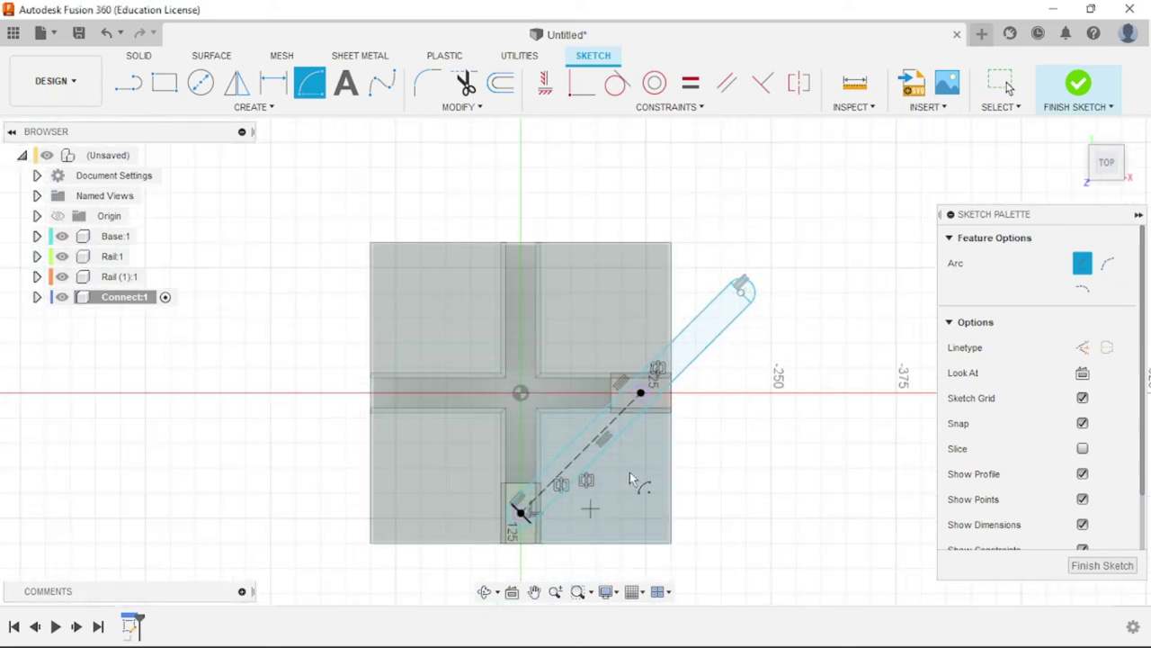
key("alt+Tab")
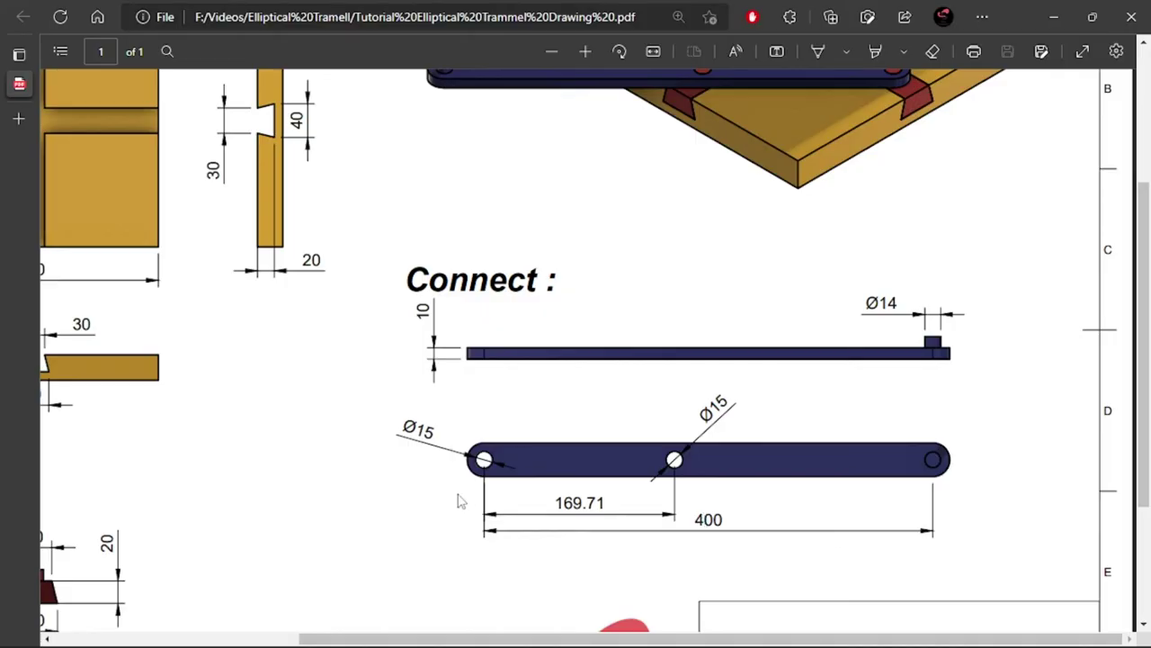
key("alt+Tab")
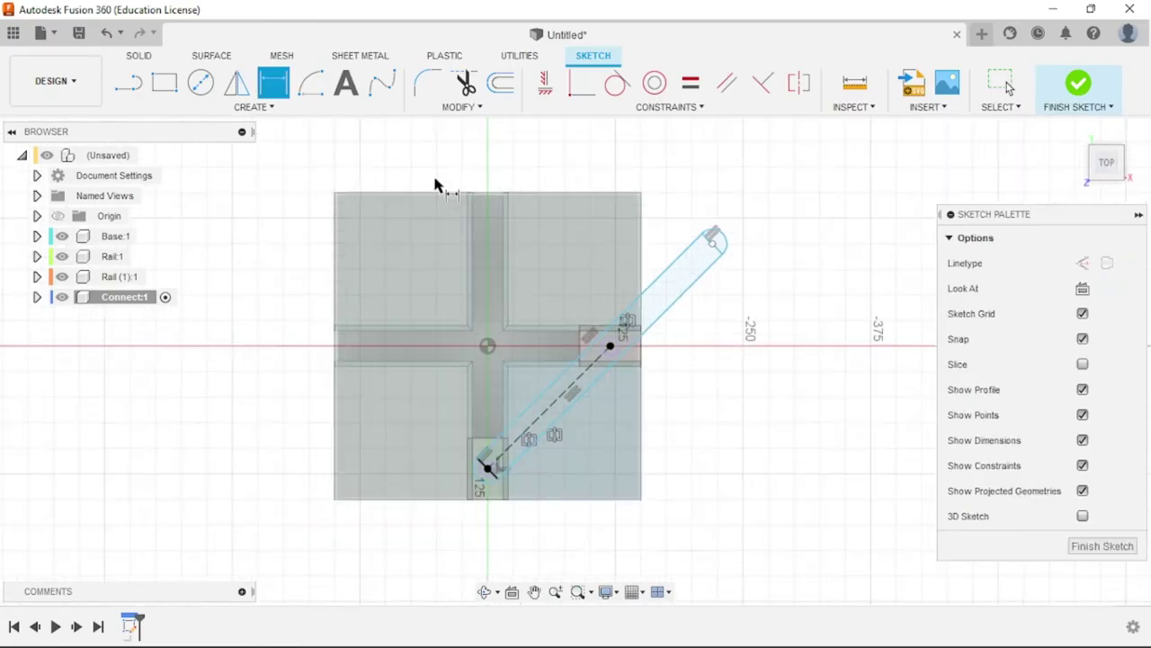
Dimension the slot's long edge to a 400 mm overall arm length
scroll(474, 309, "down", 1)
scroll(483, 442, "up", 5)
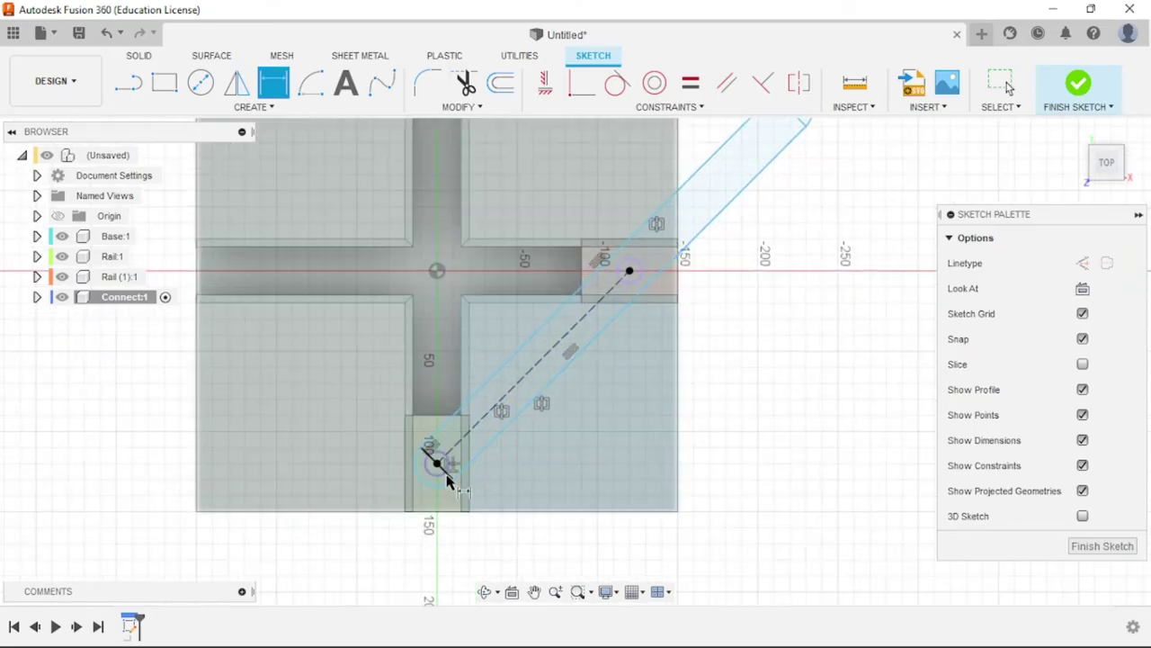
scroll(475, 464, "down", 1)
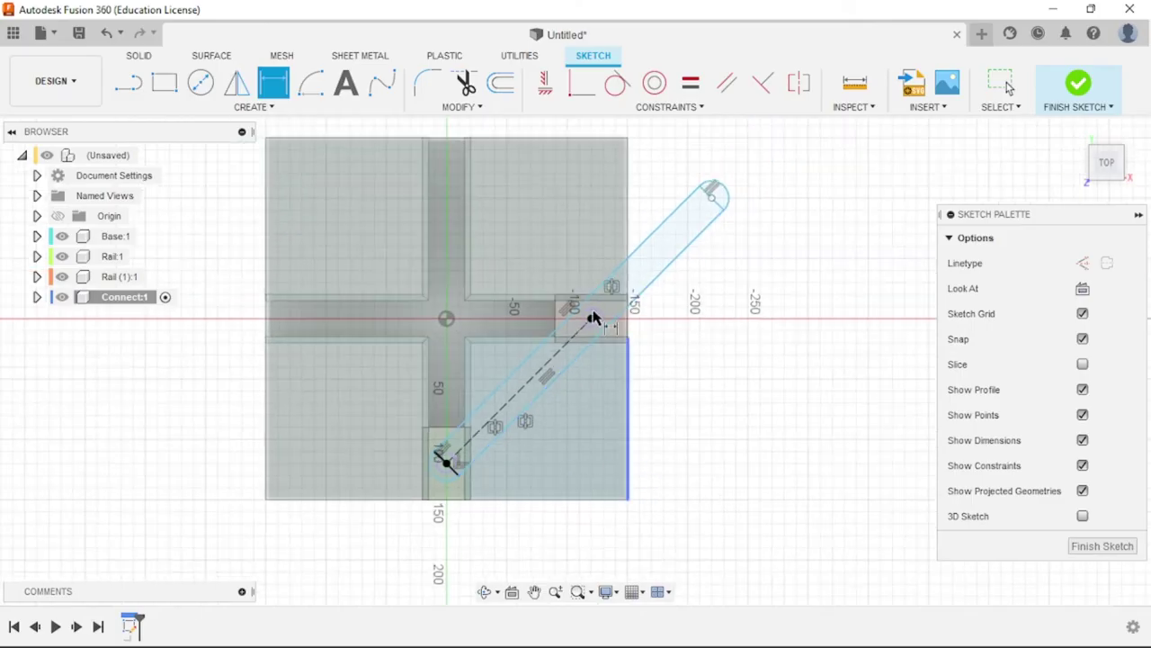
left_click(621, 336)
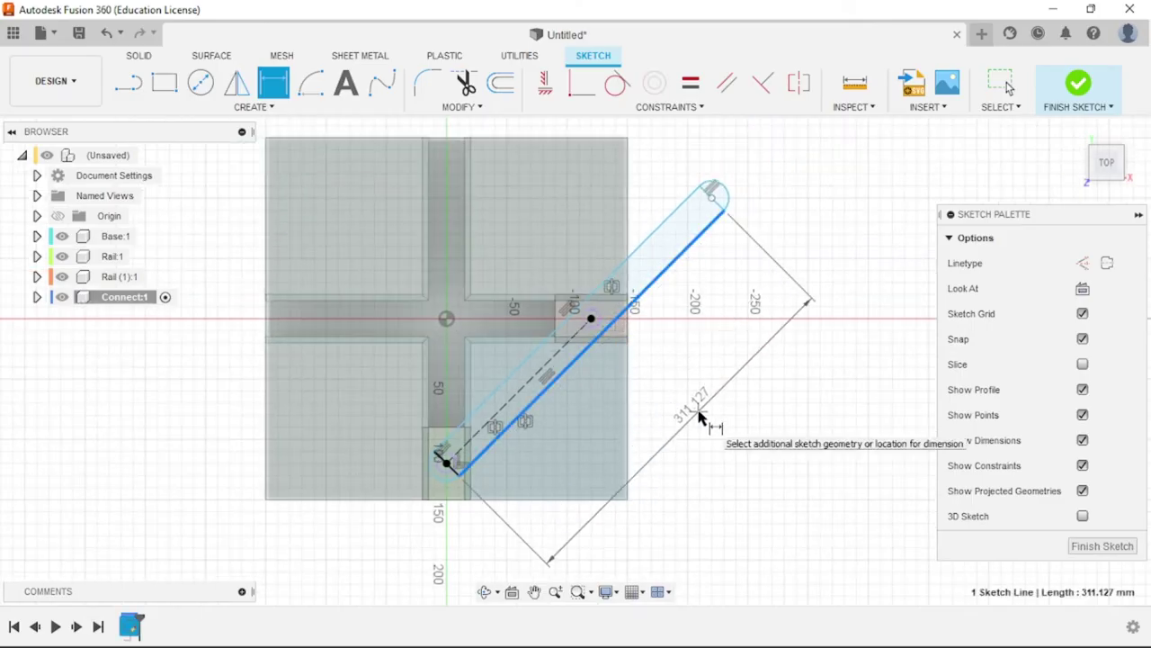
left_click(700, 416)
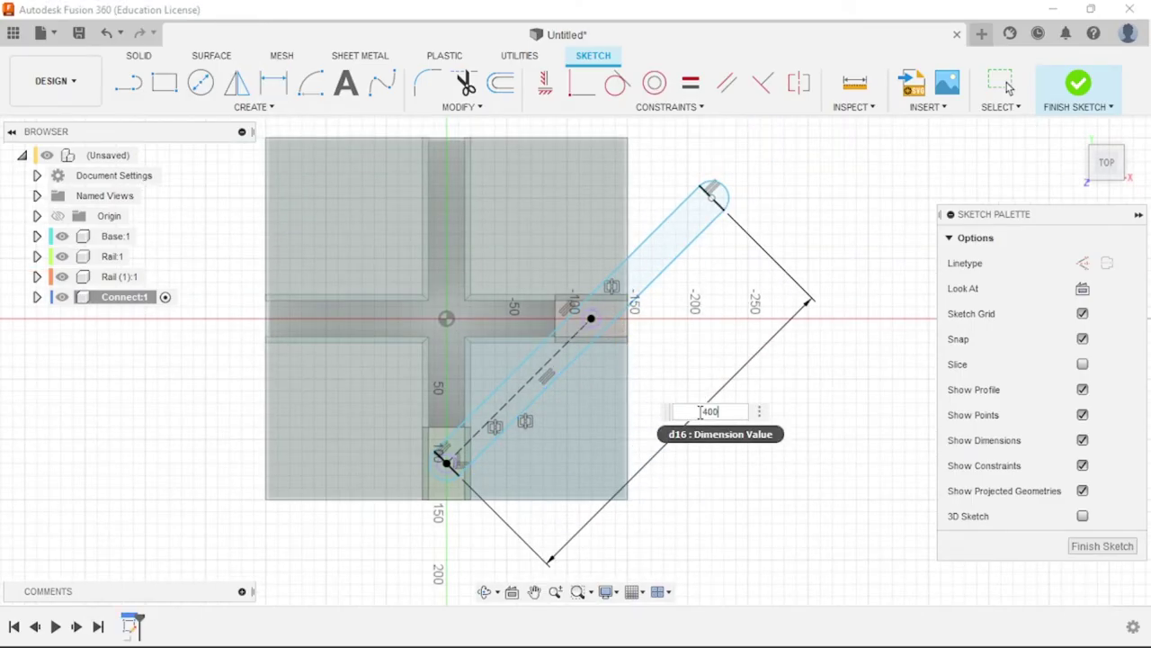
key("Return")
Dimension the lower end arc to a 15 mm radius
scroll(658, 458, "down", 3)
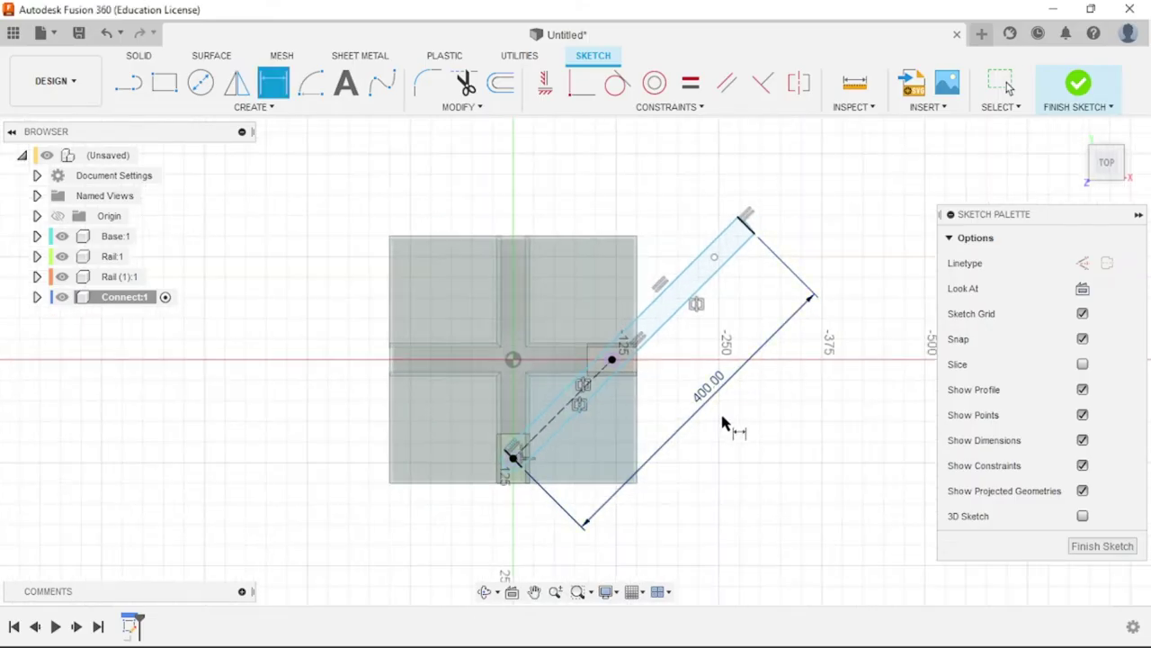
scroll(517, 477, "up", 5)
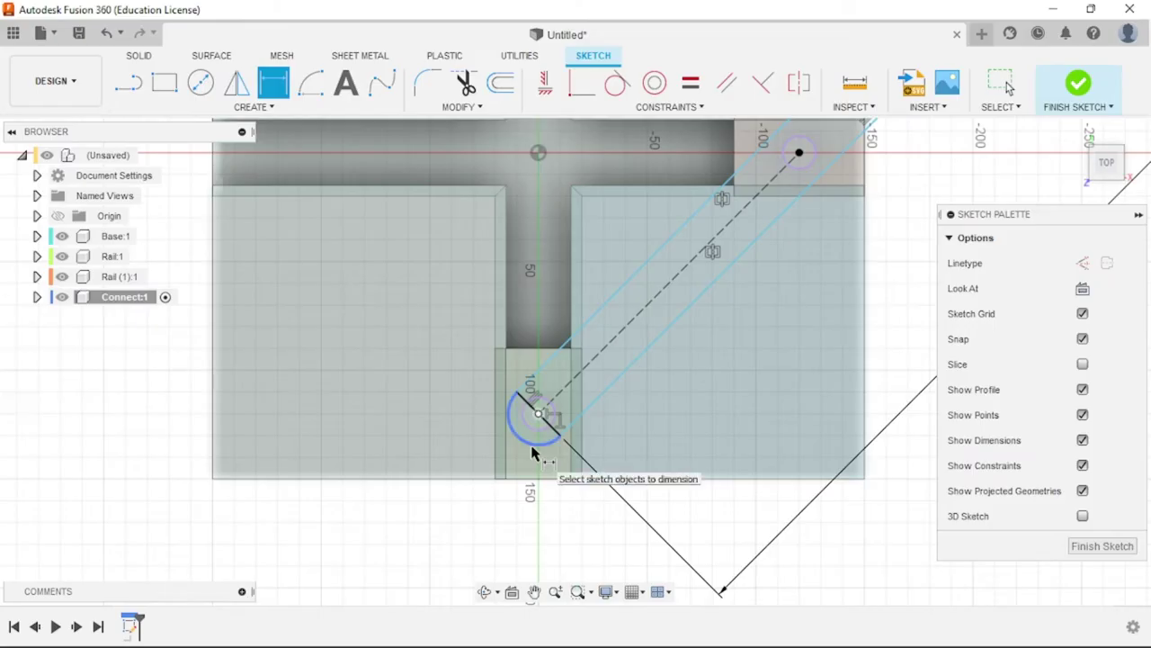
left_click(532, 448)
left_click(463, 550)
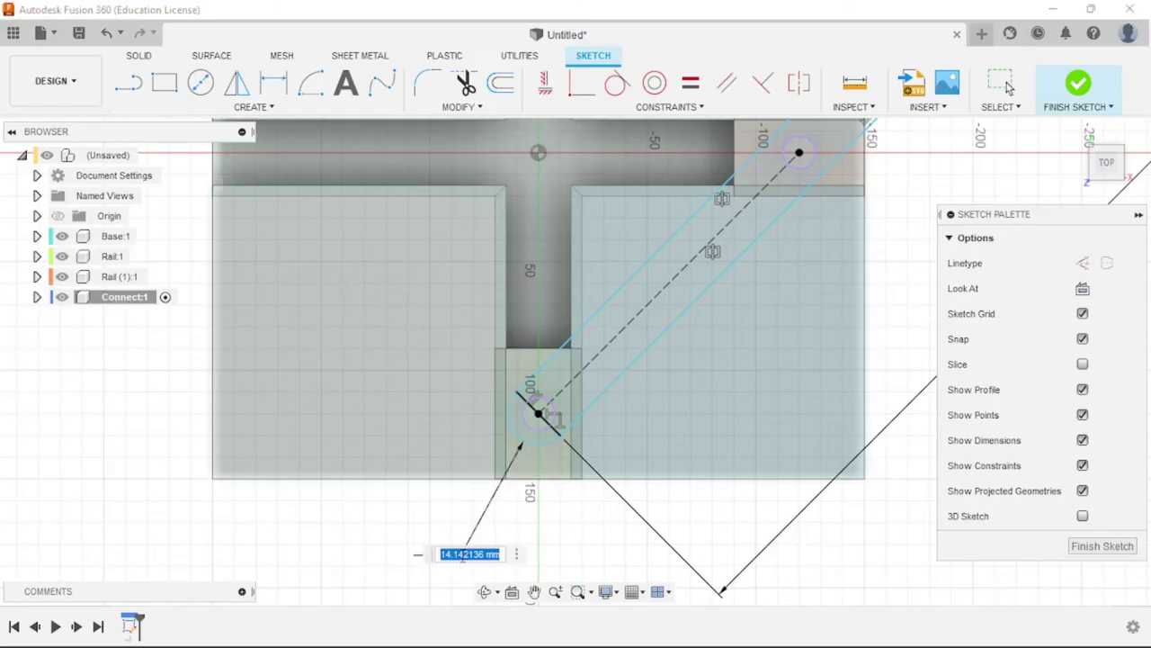
type("15")
key("Return")
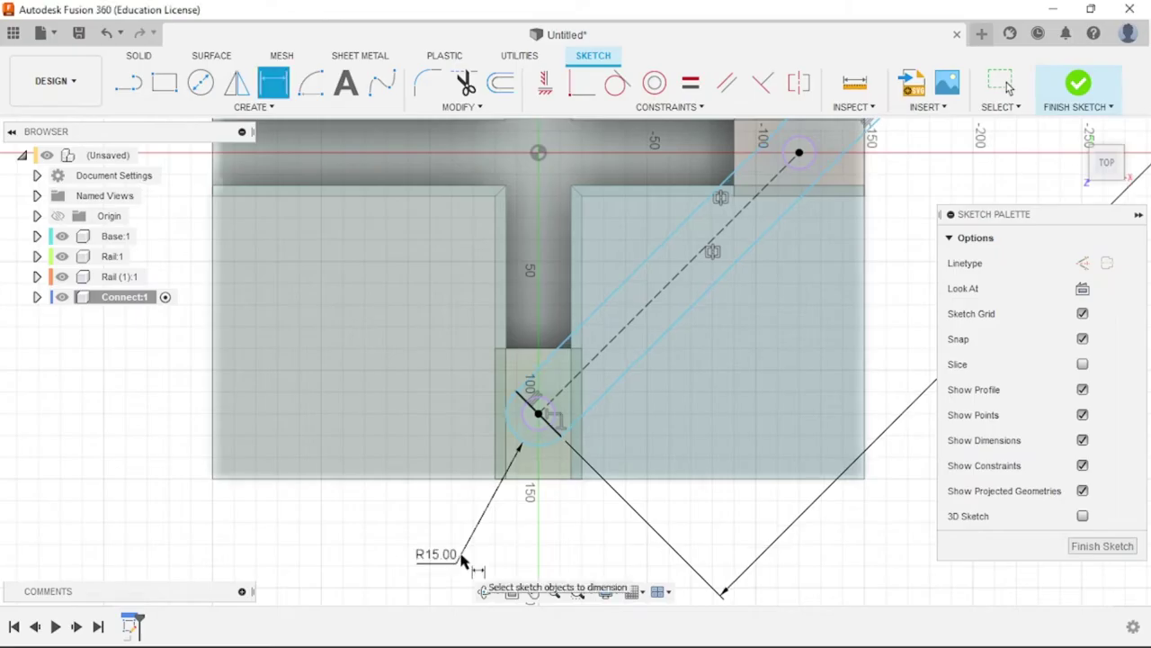
scroll(462, 558, "down", 4)
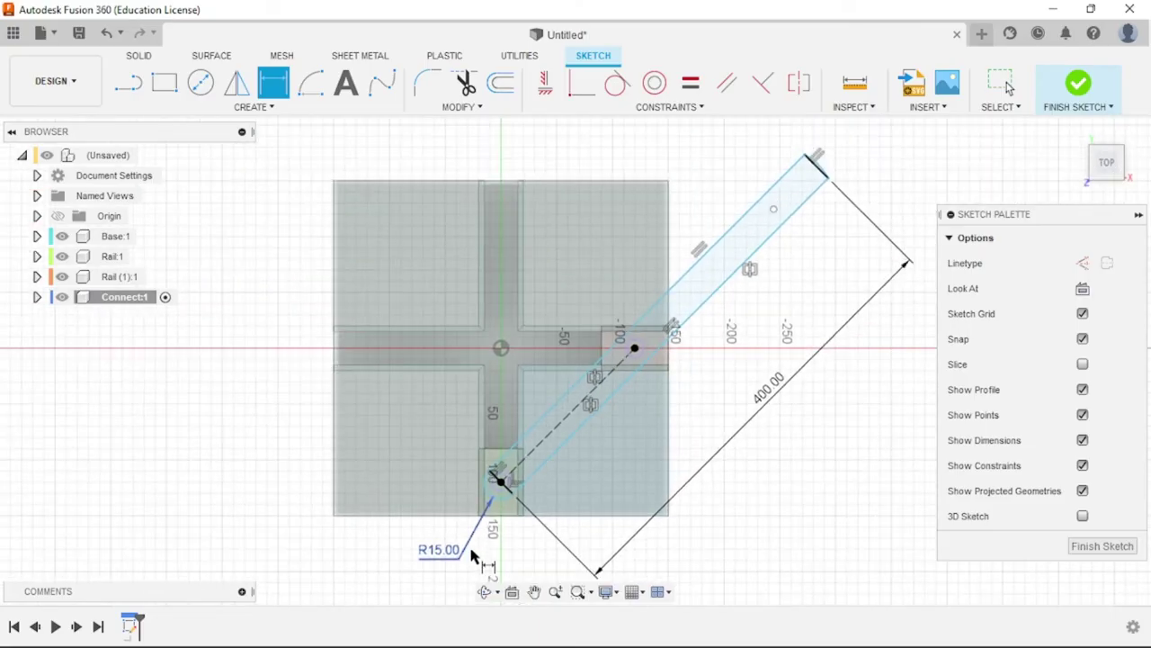
Try the Equal constraint on the slot's two end arcs, then exit the tool
scroll(861, 169, "up", 2)
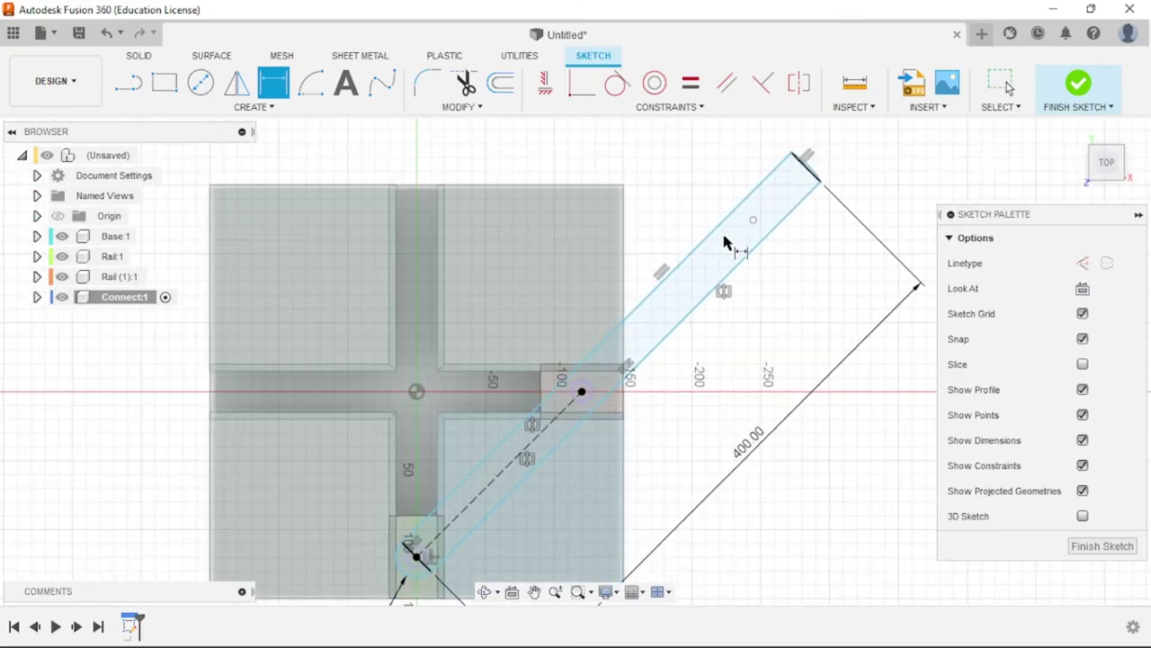
left_click(696, 90)
scroll(595, 224, "down", 1)
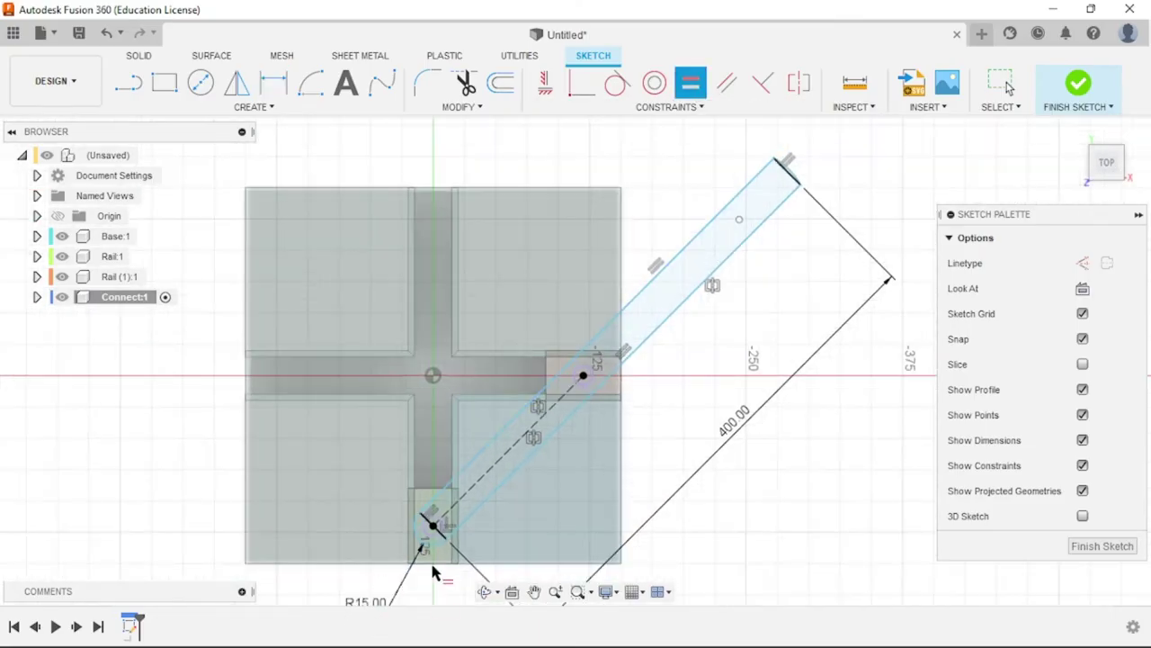
scroll(727, 247, "up", 5)
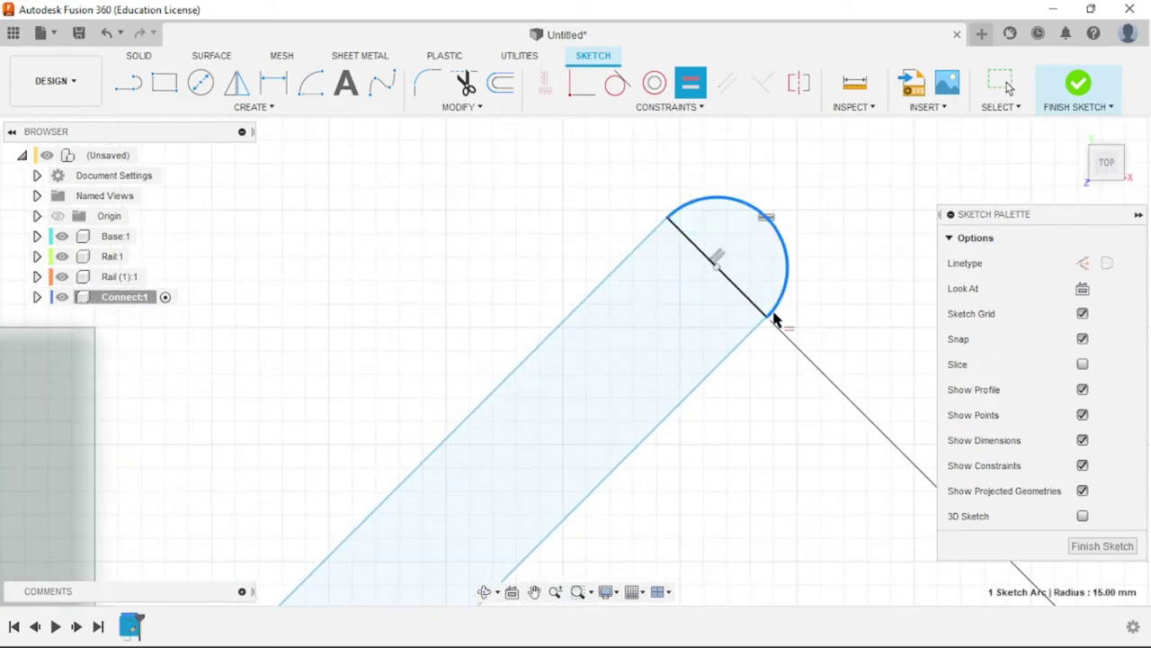
scroll(661, 306, "down", 4)
key("Escape")
scroll(722, 252, "down", 2)
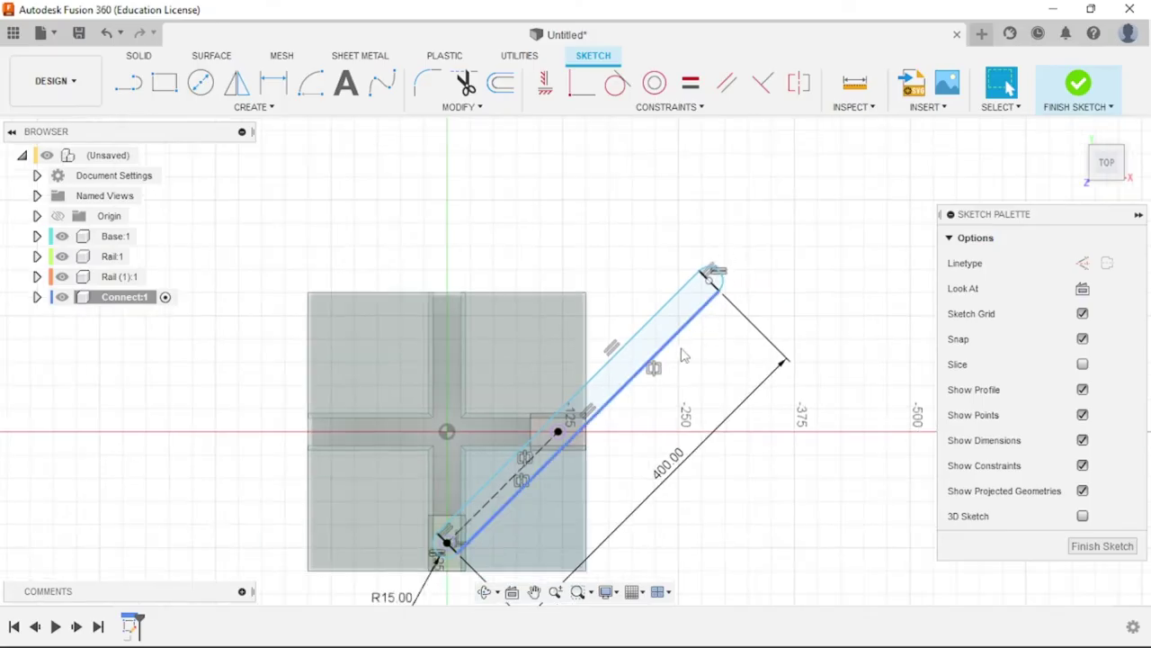
key("Escape")
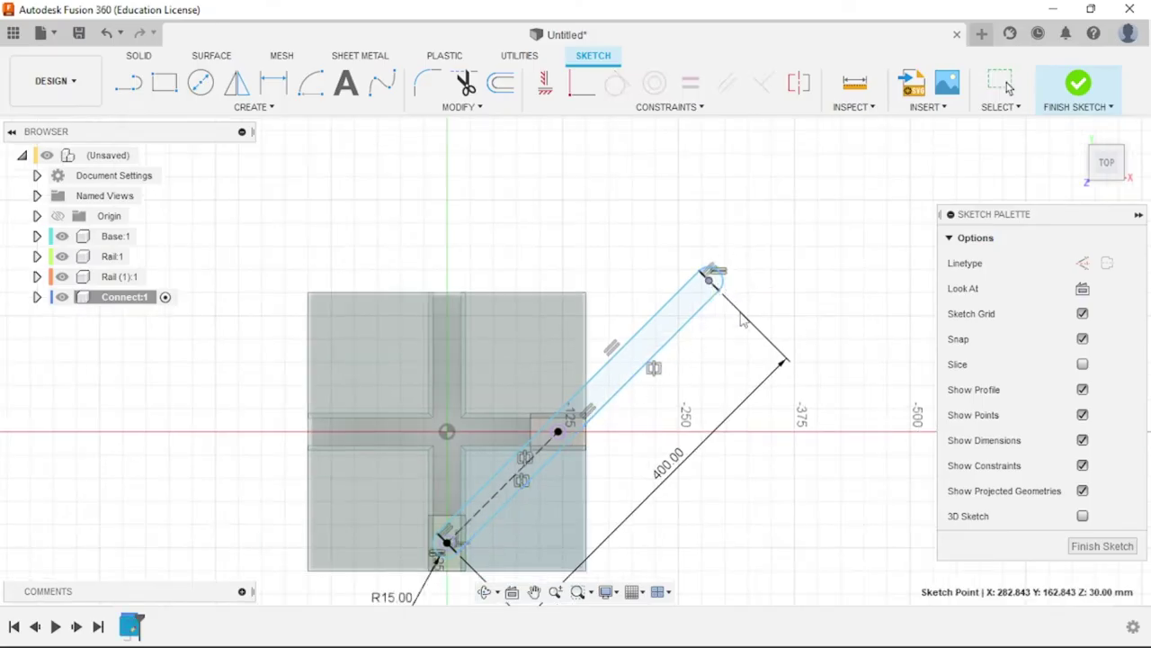
Select the slot's upper end point, lower side edge and 400 mm dimension, then clear the selection
left_click(718, 291)
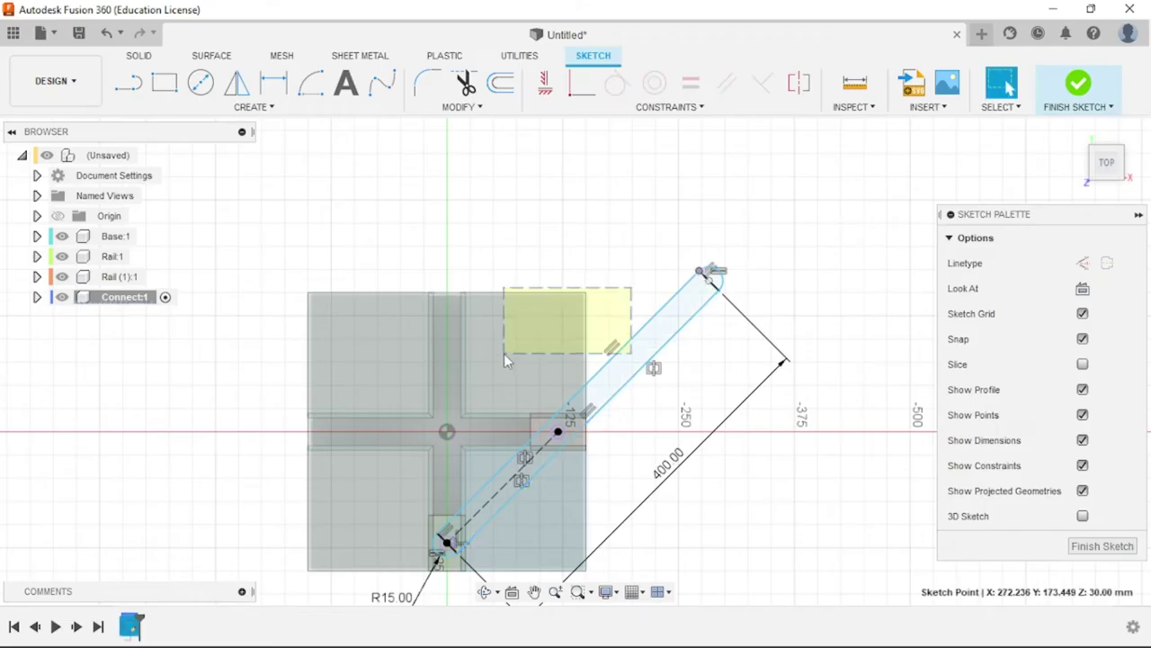
left_click(621, 400)
scroll(609, 257, "down", 2)
scroll(563, 445, "up", 4)
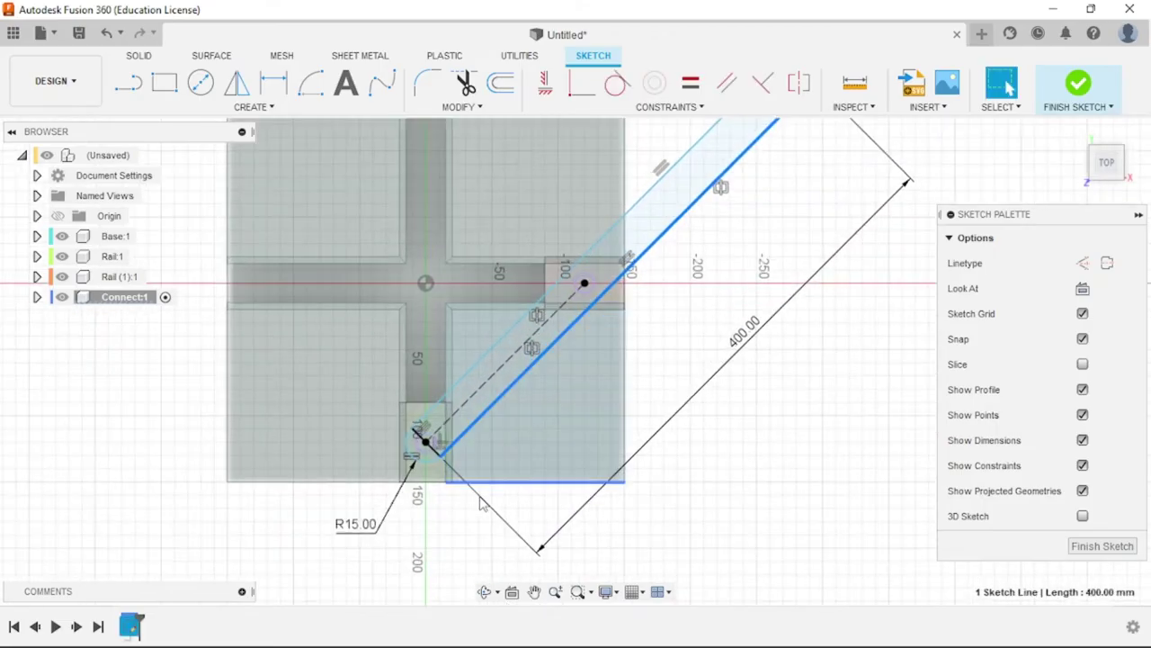
left_click(430, 466)
key("Escape")
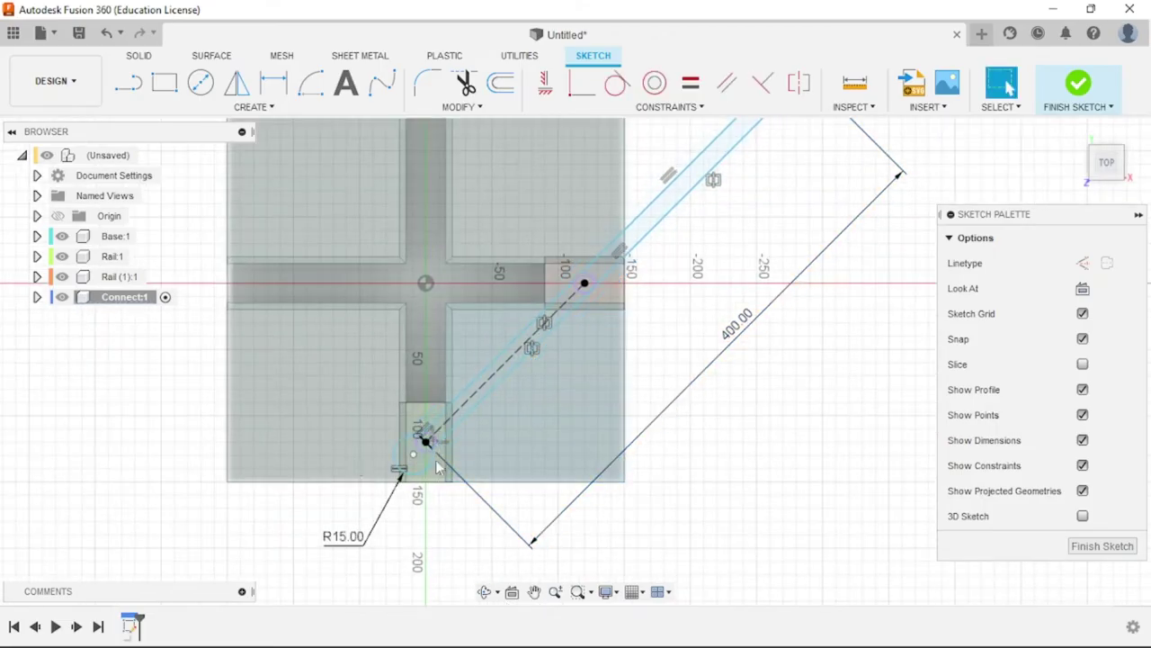
scroll(481, 459, "down", 2)
scroll(689, 175, "up", 5)
scroll(706, 306, "up", 4)
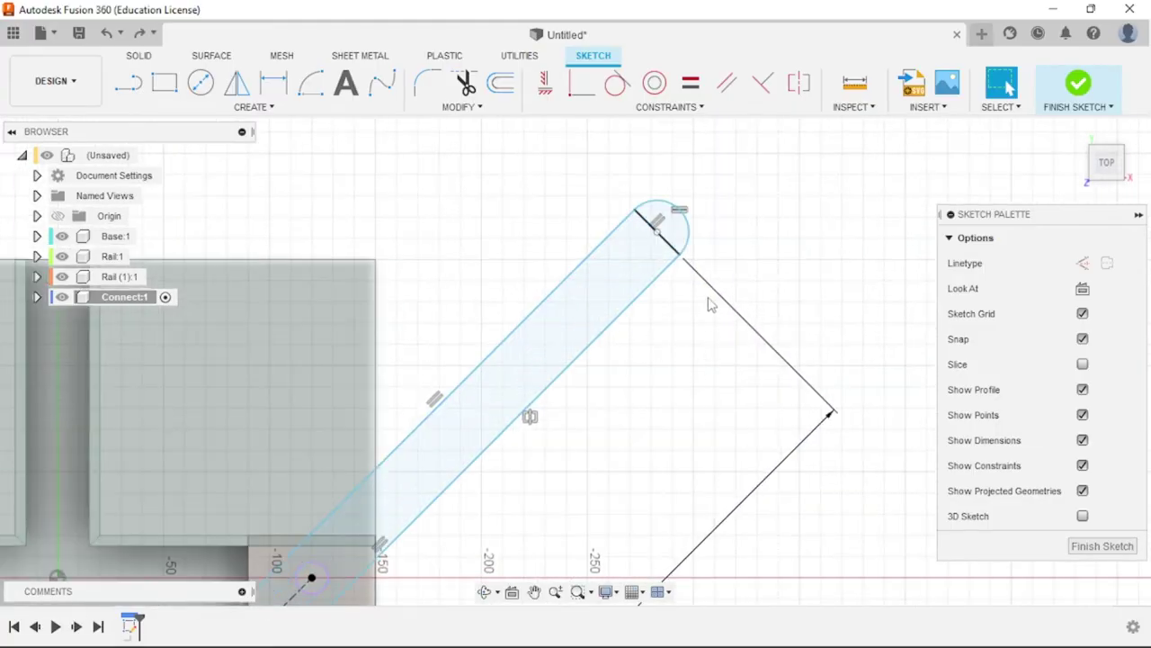
Make the upper end arc tangent to the side edge and cross line, then finish the sketch
left_click(620, 90)
left_click(538, 200)
left_click(674, 411)
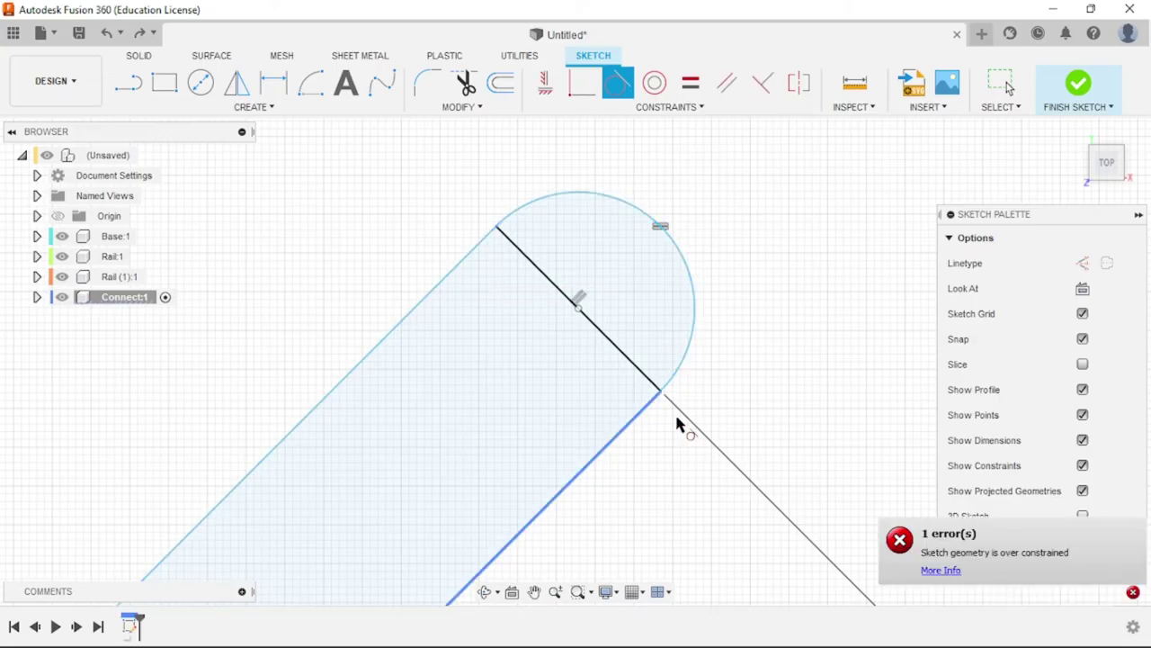
left_click(607, 342)
scroll(702, 212, "down", 3)
scroll(706, 198, "down", 3)
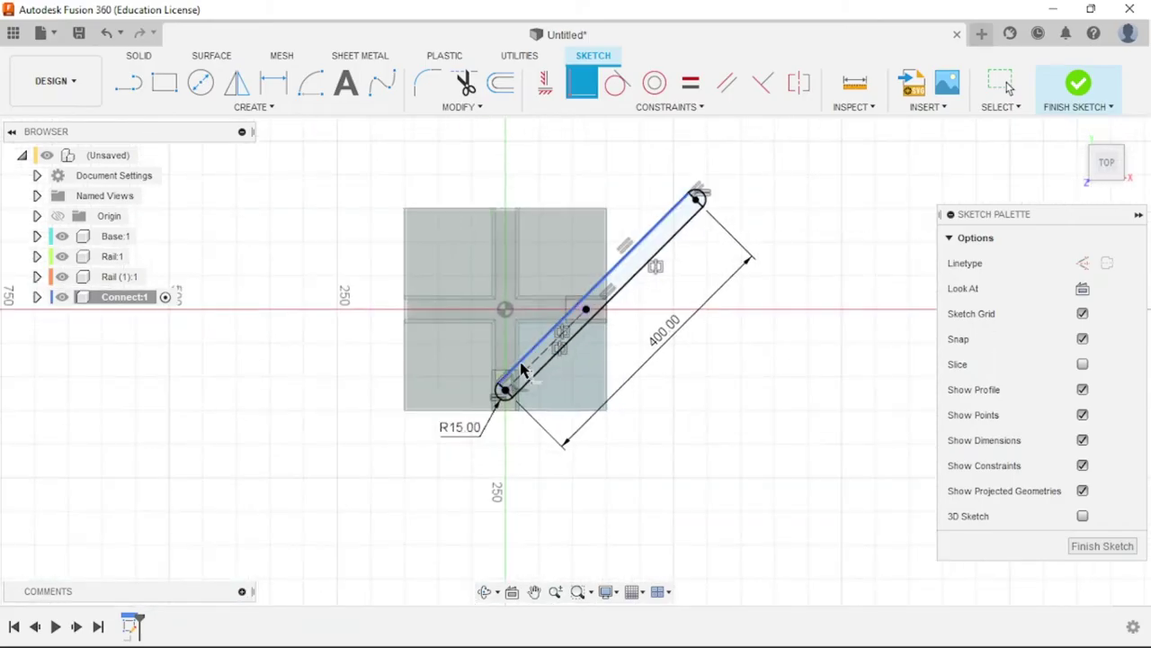
scroll(717, 224, "up", 1)
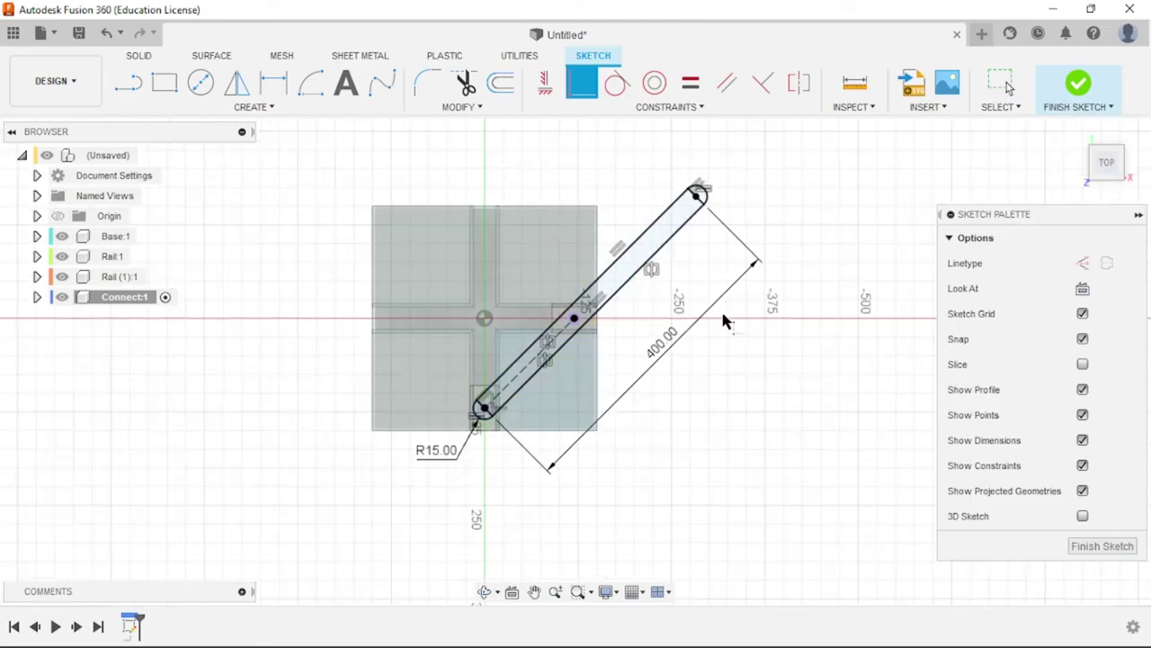
left_click(1077, 90)
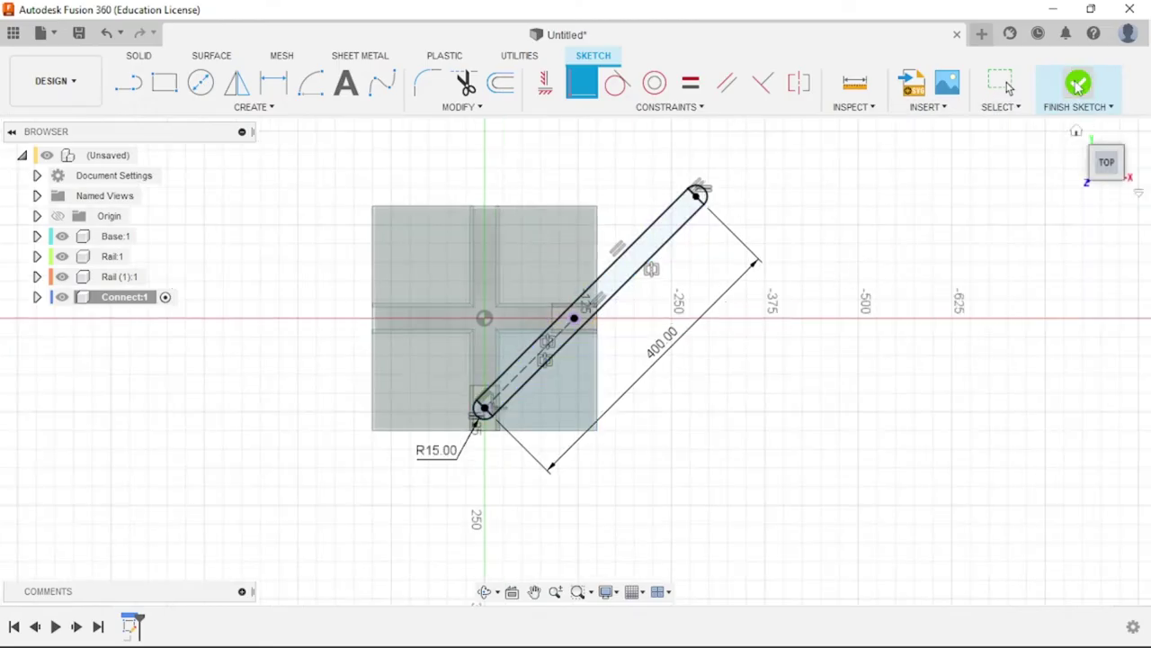
From the Home view, select the connecting arm's four slot profiles for extrusion
left_click(1076, 132)
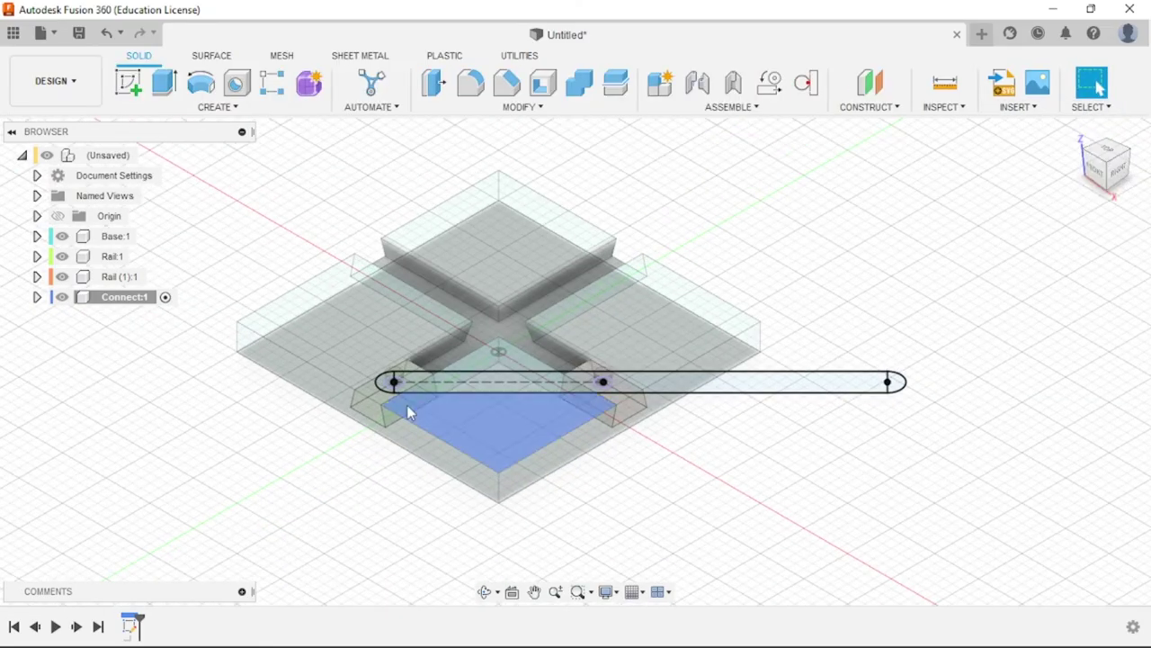
scroll(404, 382, "up", 8)
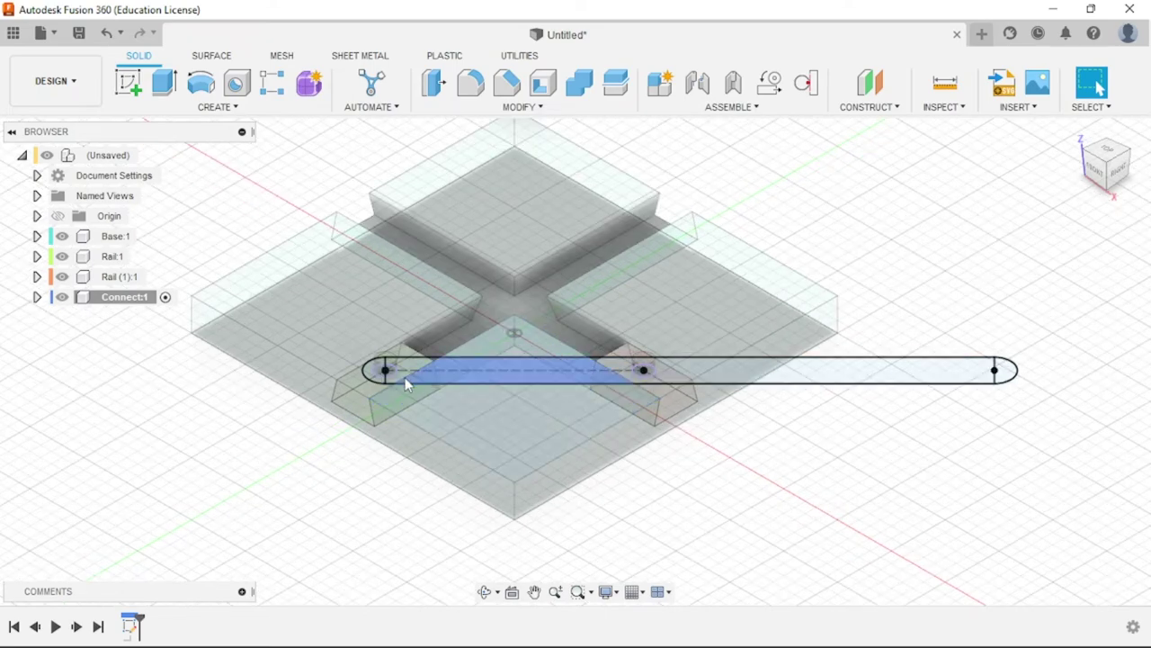
left_click(164, 81)
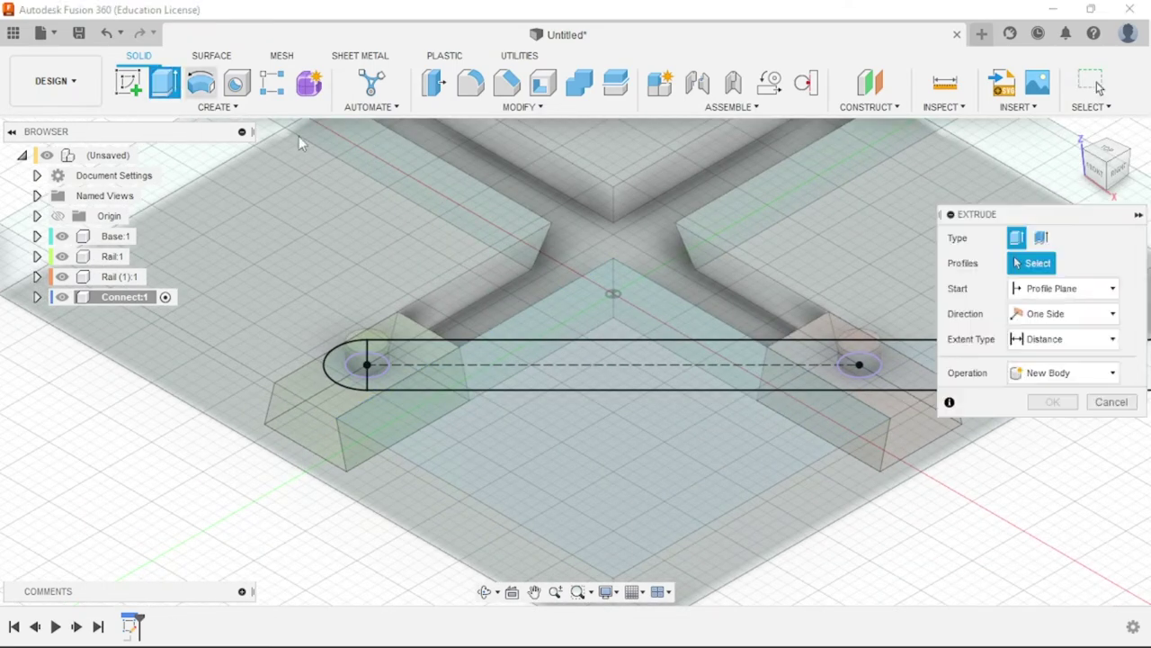
left_click(563, 386)
left_click(383, 376)
left_click(340, 365)
scroll(259, 378, "down", 5)
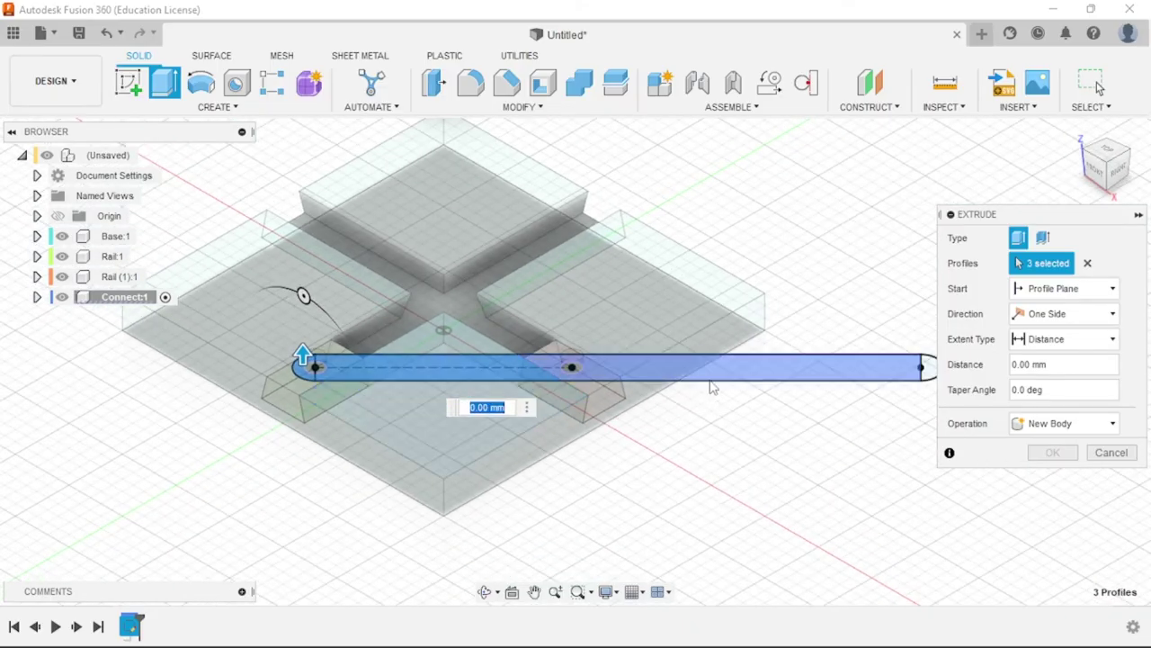
left_click(663, 367)
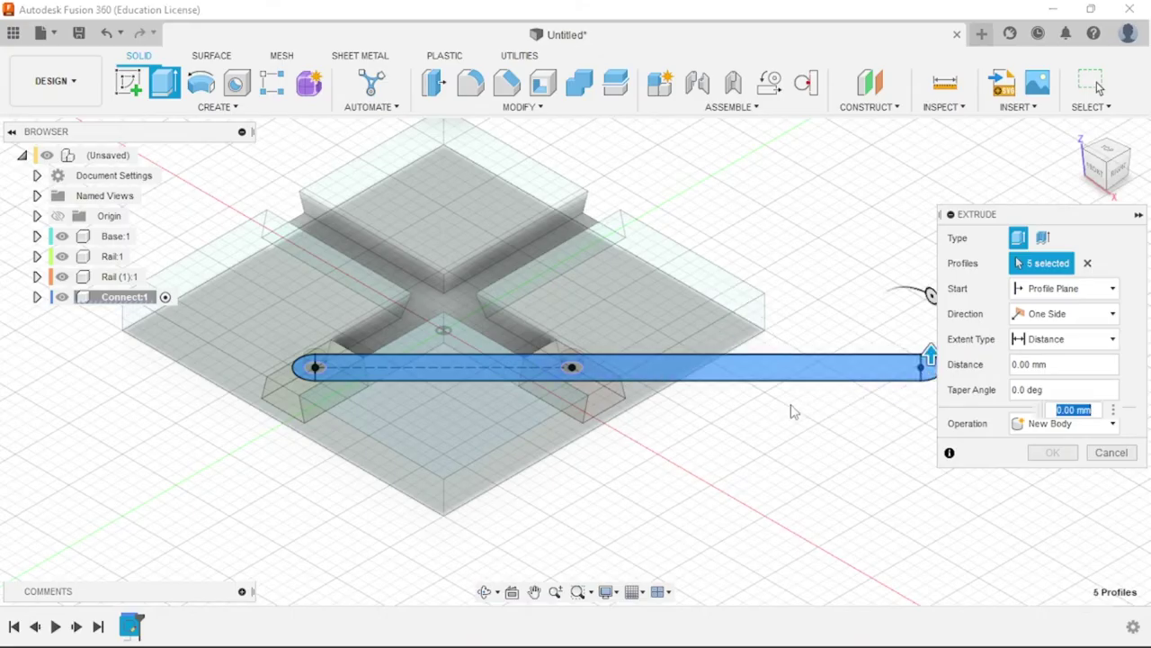
Extrude the selected arm profiles 10 mm into a new solid body
key("alt+Tab")
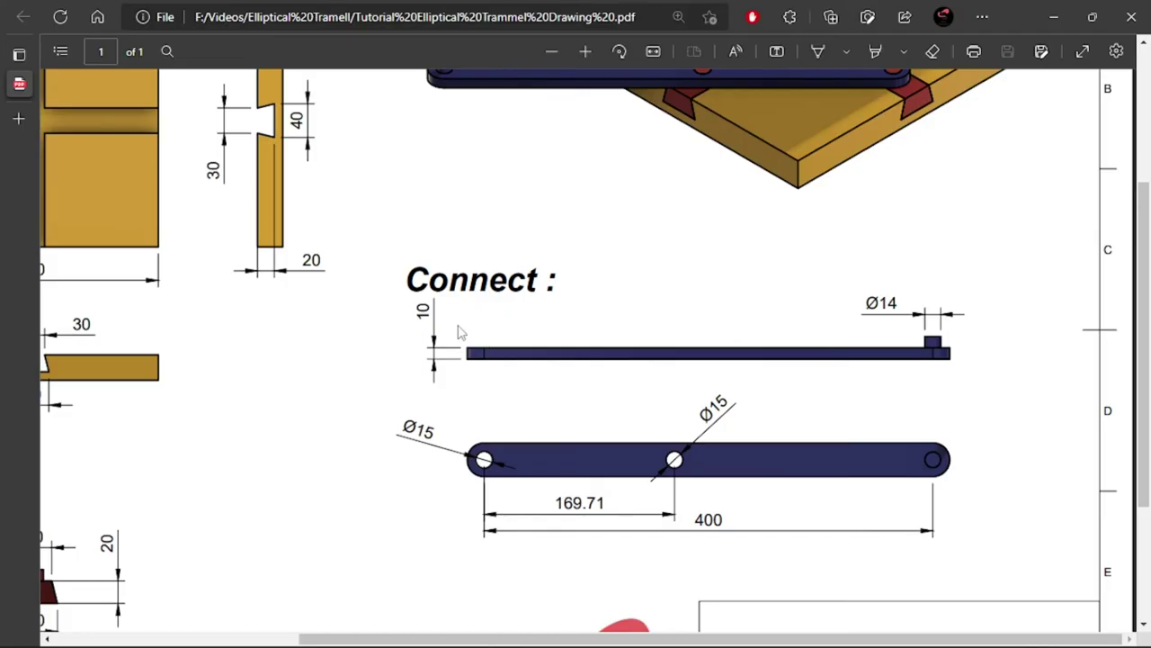
key("alt+Tab")
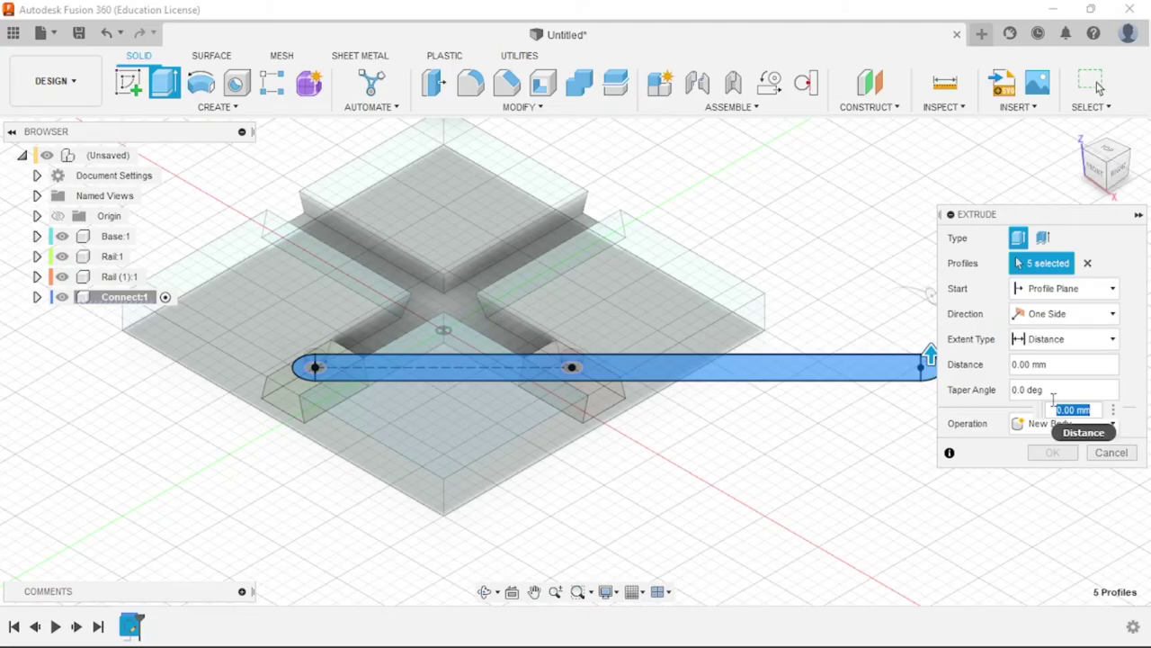
key("Return")
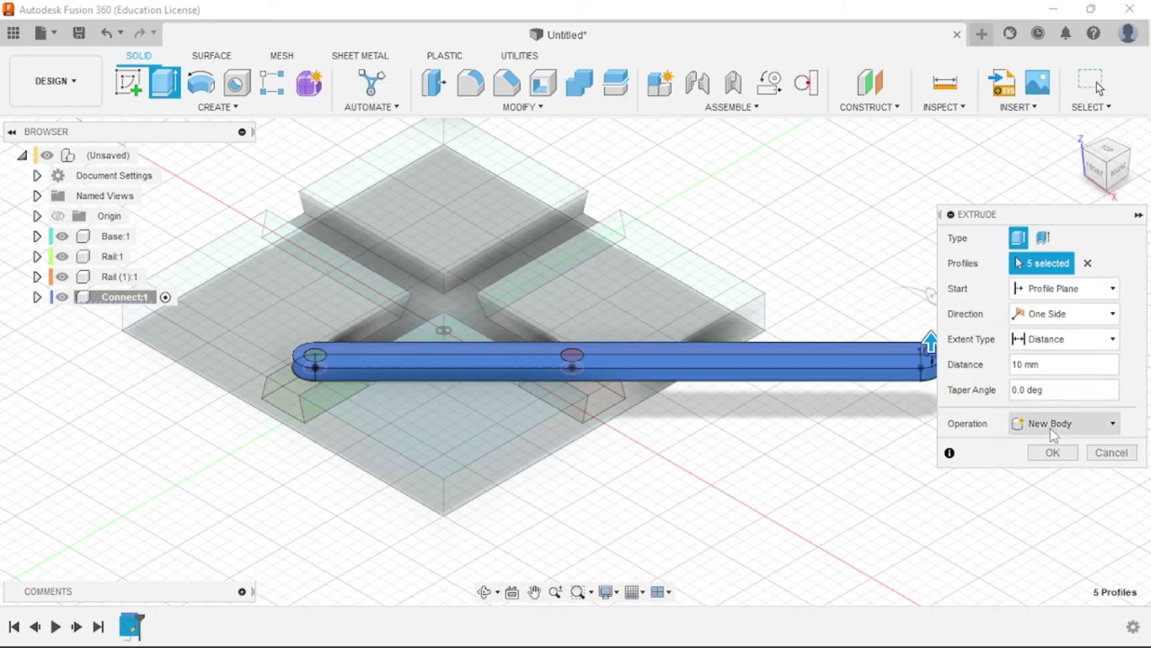
left_click(1052, 453)
scroll(684, 443, "down", 3)
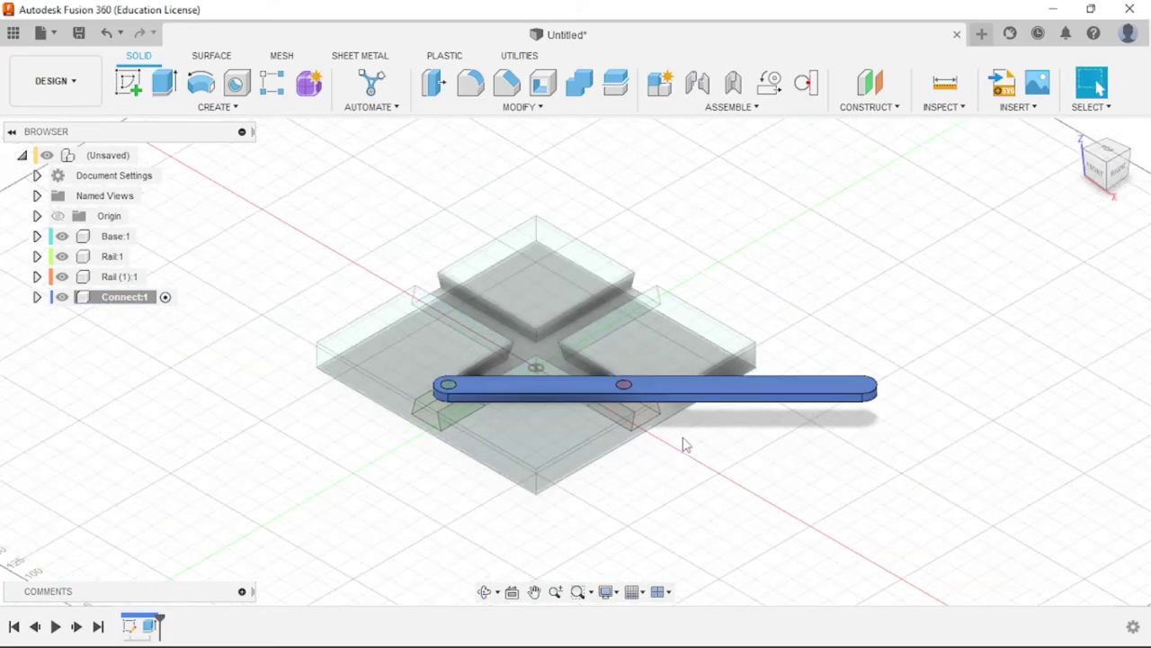
On the bar's top face, sketch a Ø14 mm circle at the rounded end and finish the sketch
scroll(902, 401, "up", 5)
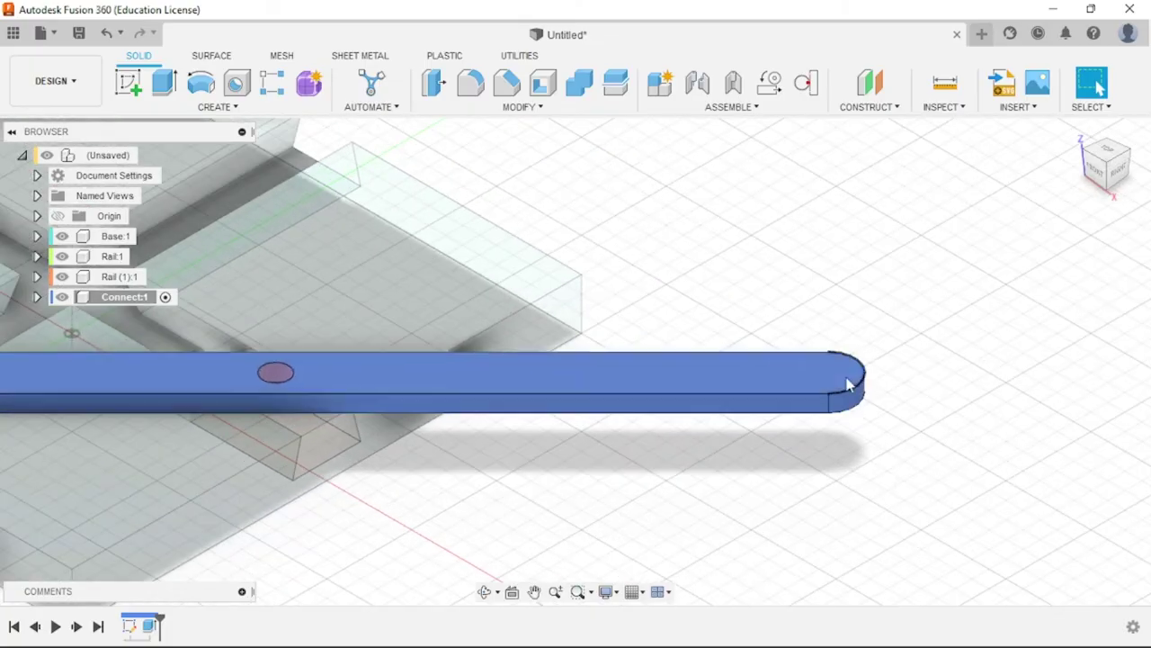
key("alt+Tab")
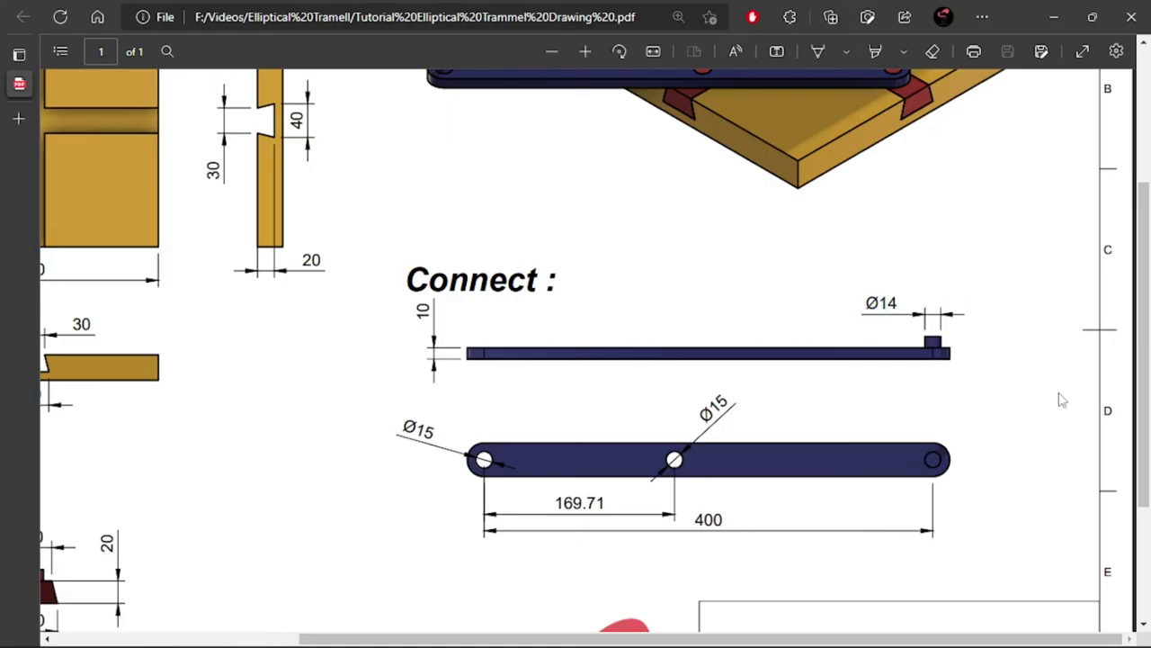
key("alt+Tab")
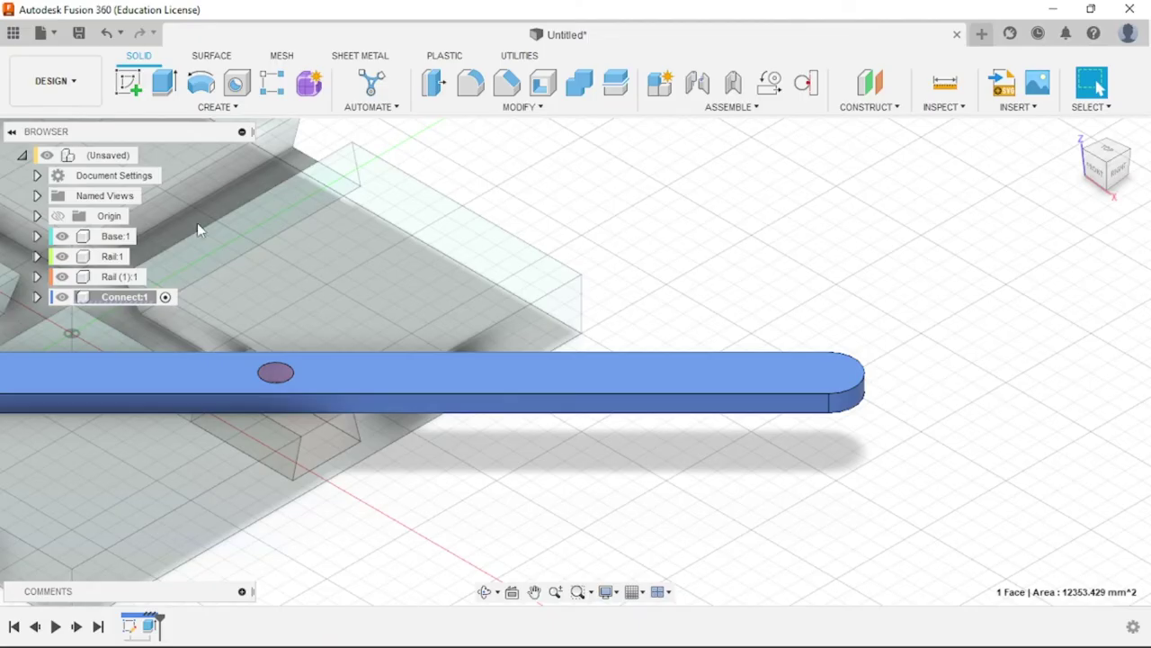
left_click(129, 82)
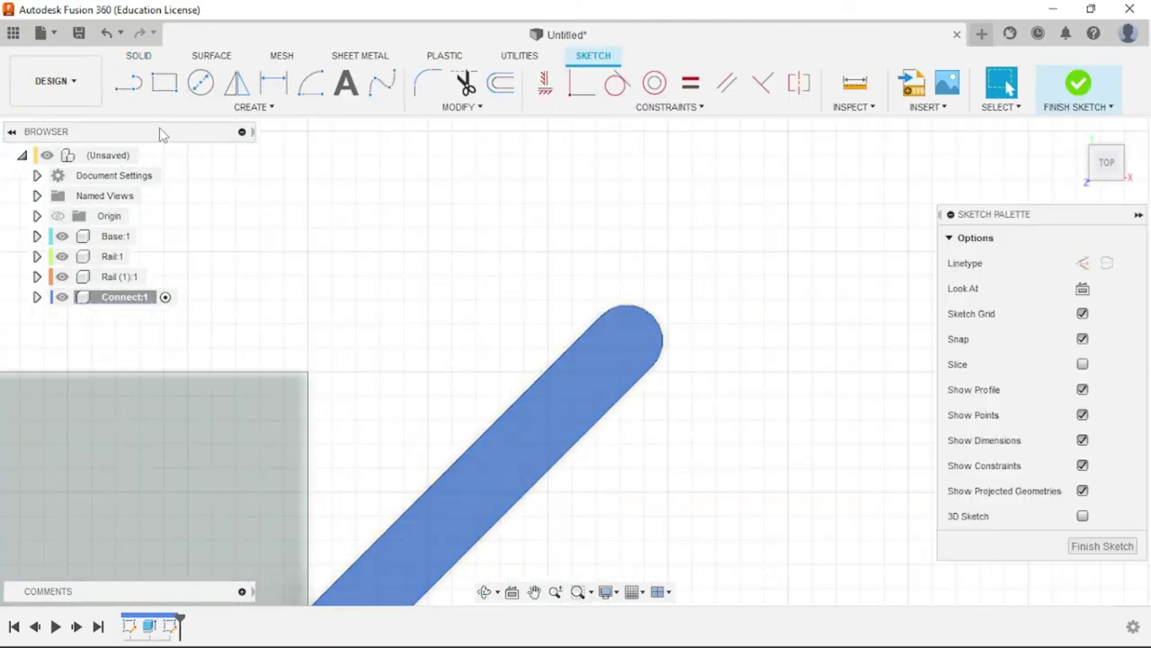
left_click(201, 83)
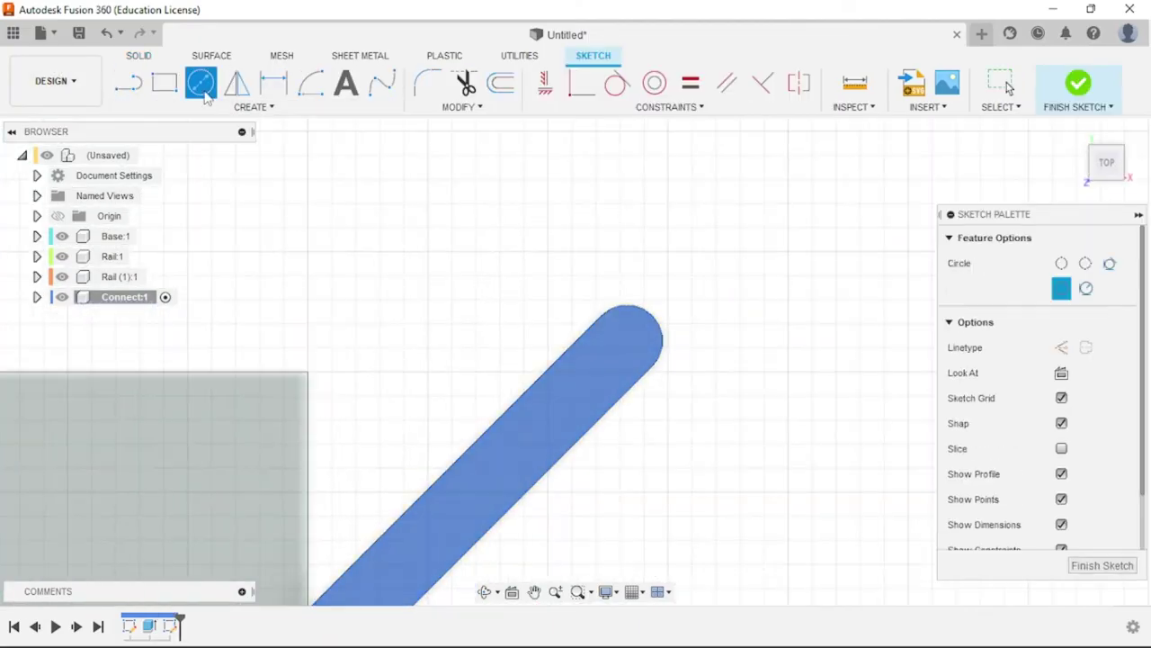
left_click(641, 349)
type("1")
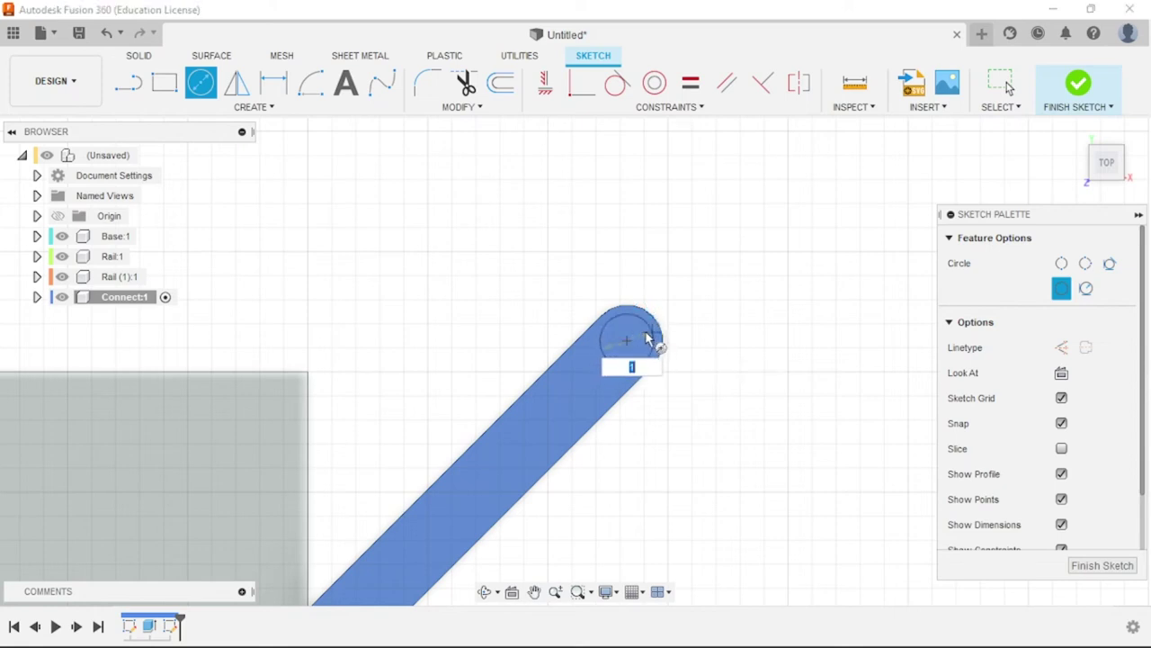
key("Tab")
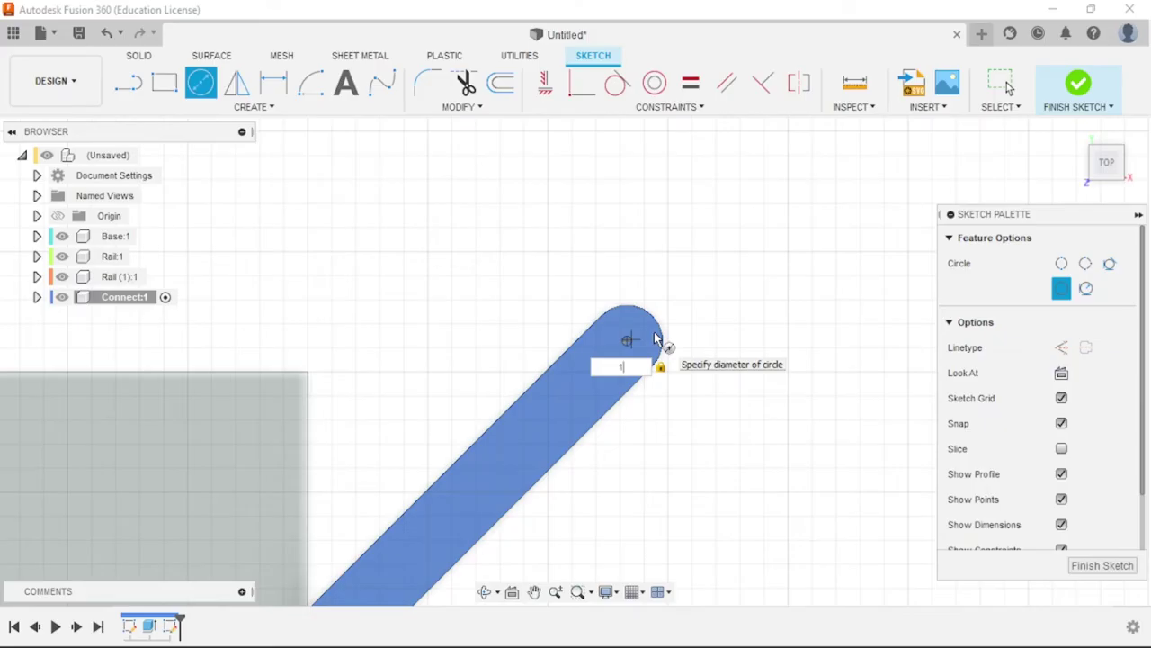
key("Return")
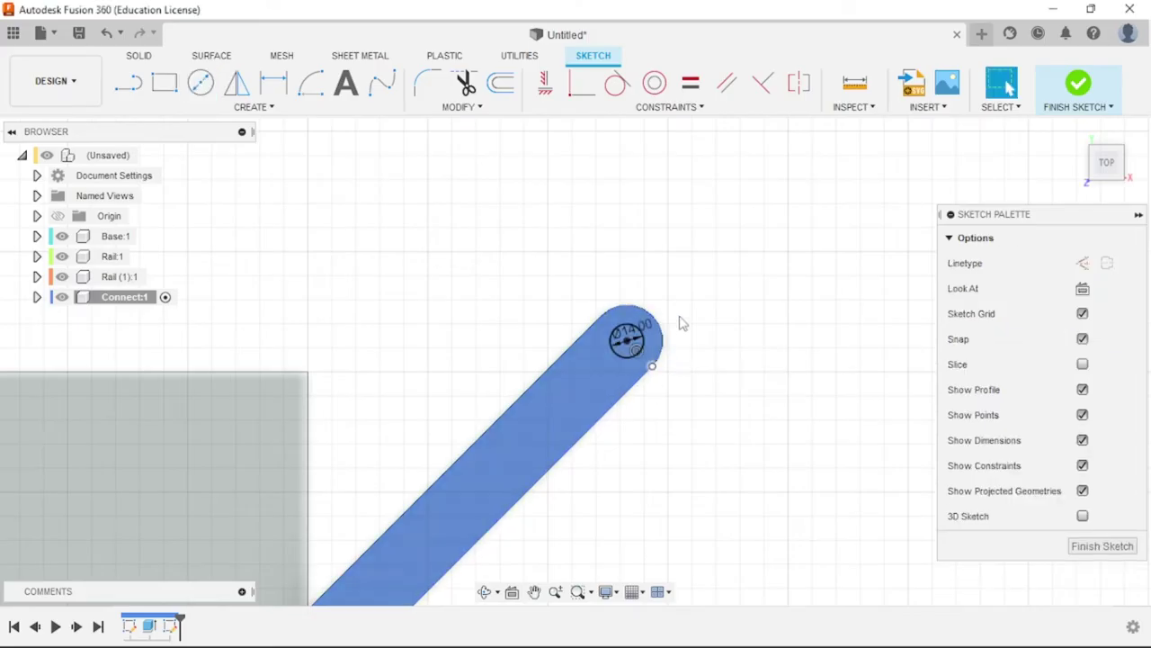
left_click_drag(651, 333, 766, 306)
left_click(1081, 101)
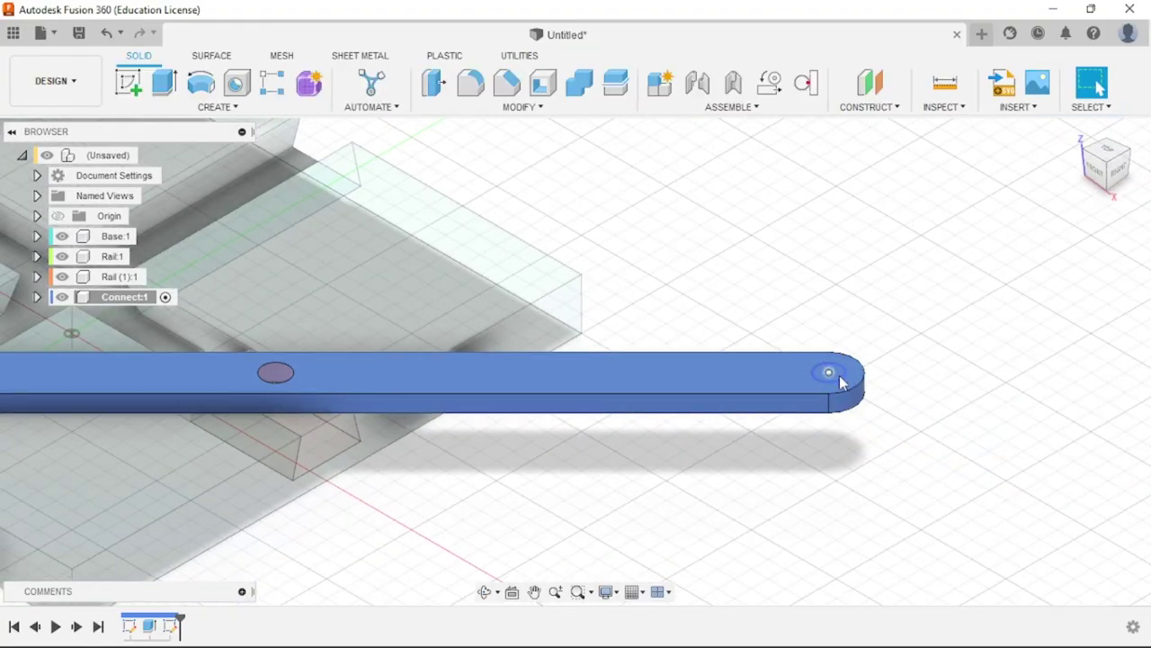
Extrude the Ø14 circle 10 mm as a Join pin, then activate the top-level assembly component
key("e")
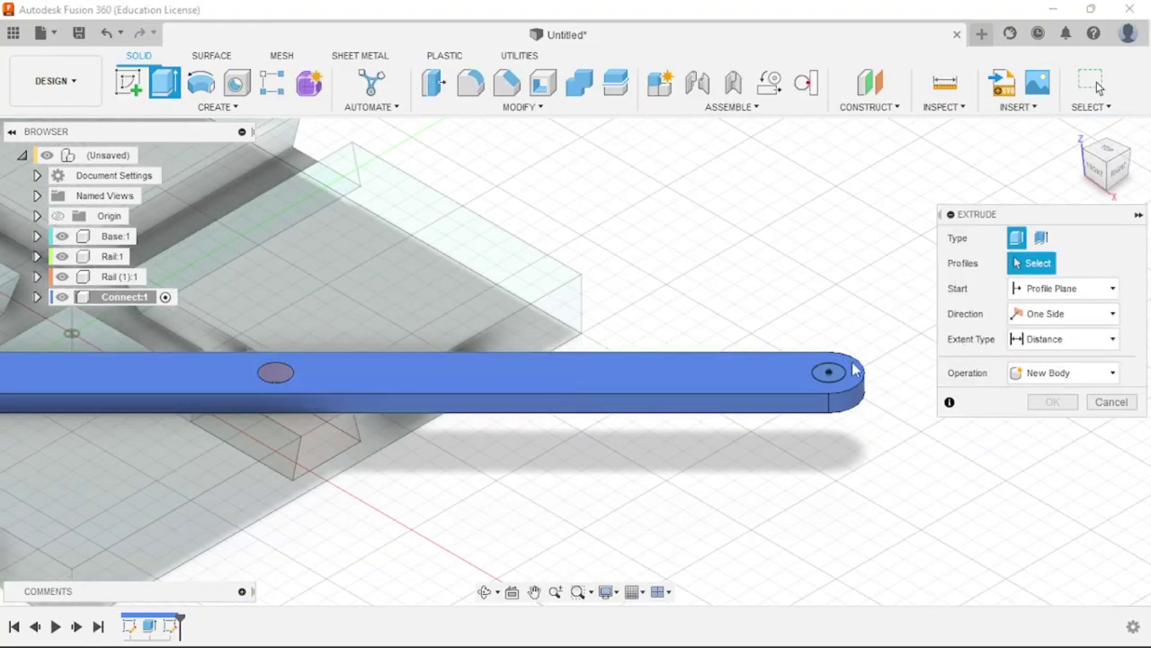
left_click(827, 372)
scroll(781, 432, "down", 3)
type("10")
key("alt+Tab")
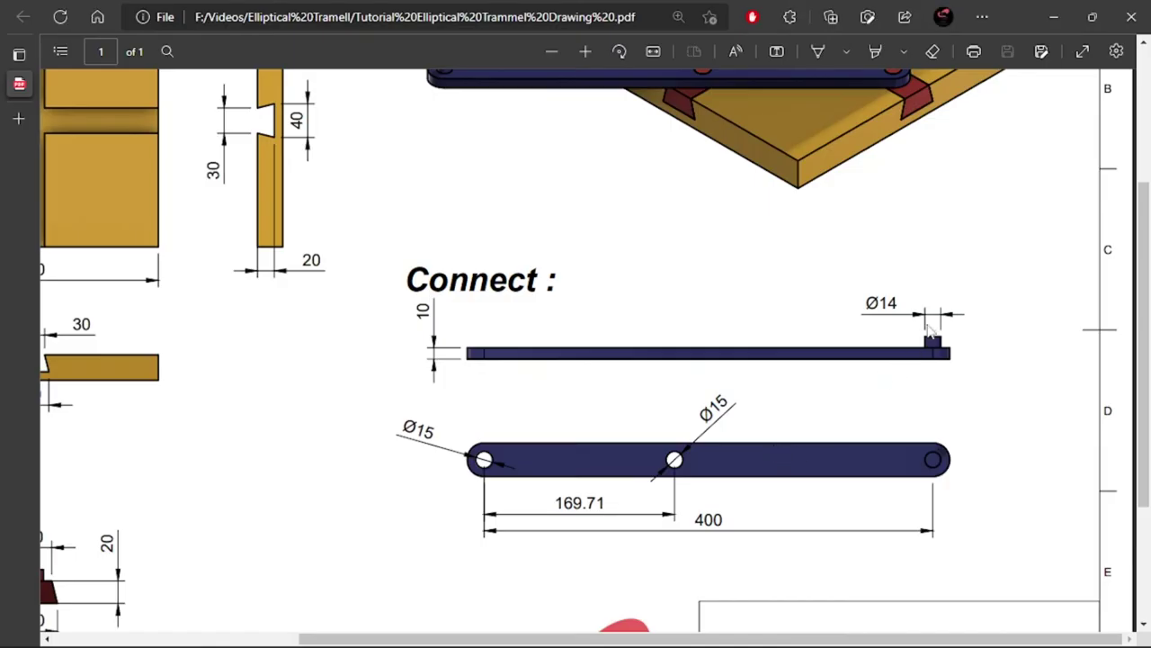
key("alt+Tab")
left_click(1049, 424)
left_click(1049, 441)
left_click(1048, 452)
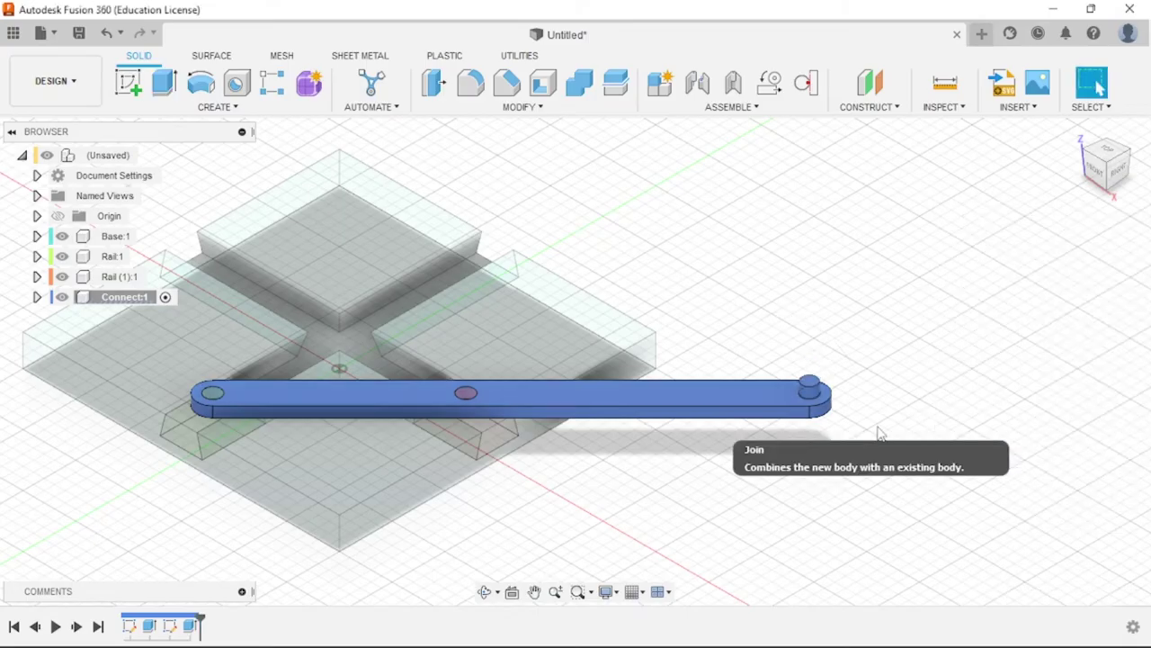
scroll(912, 380, "down", 4)
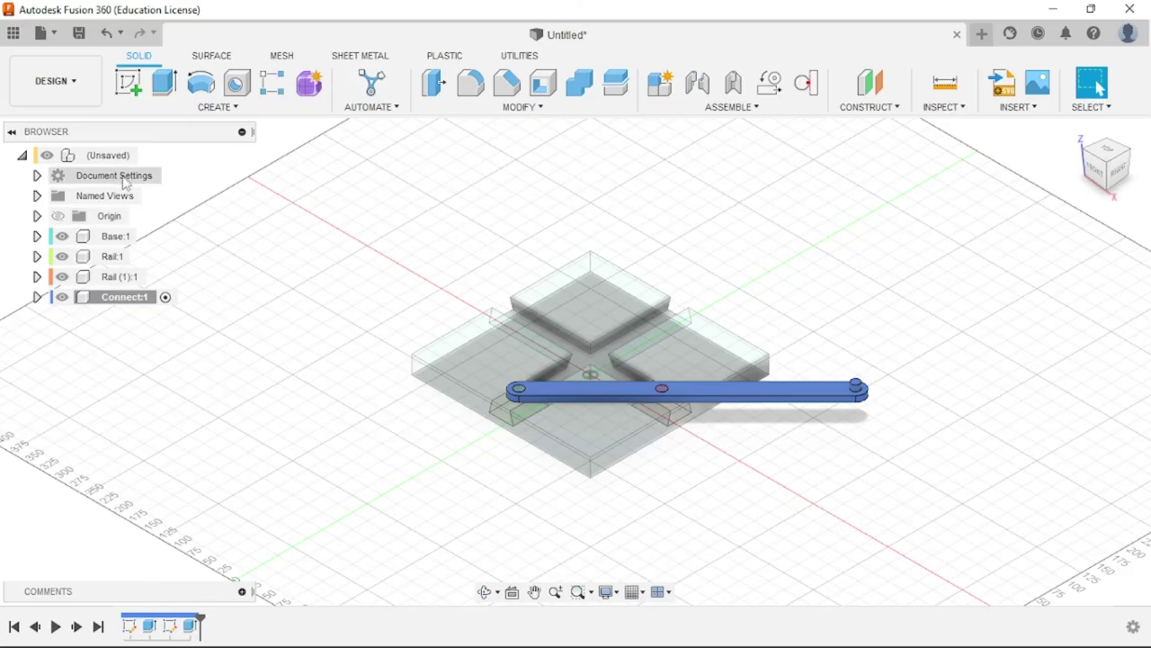
left_click(147, 155)
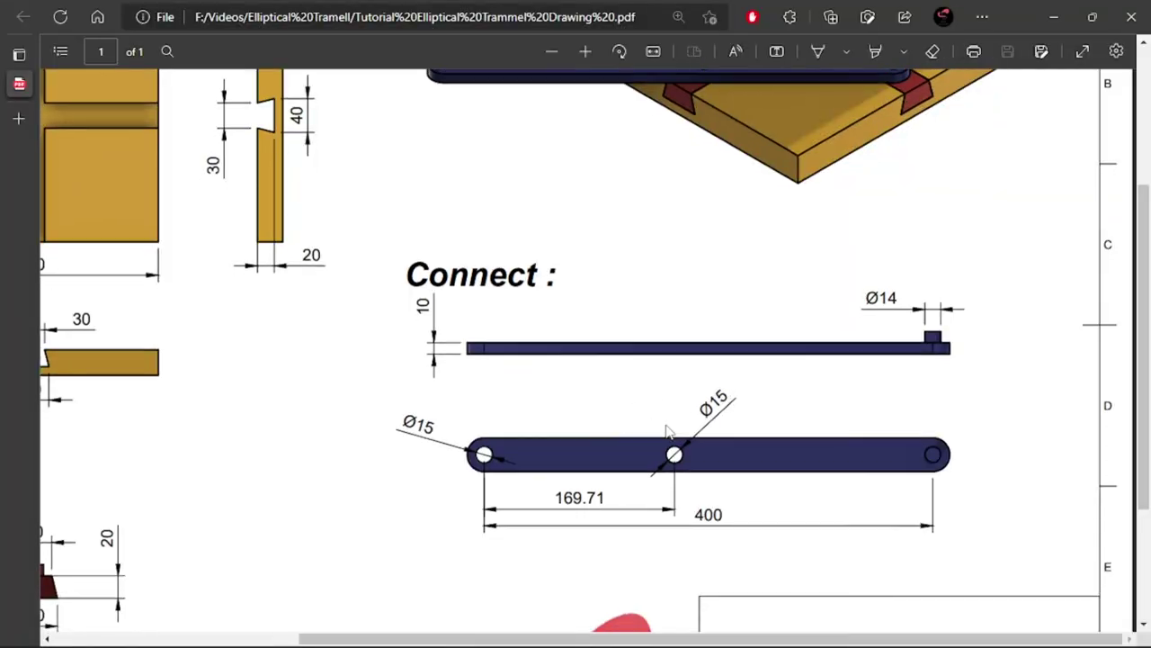
Bring up the Save dialog for the untitled trammel design
scroll(629, 441, "down", 3)
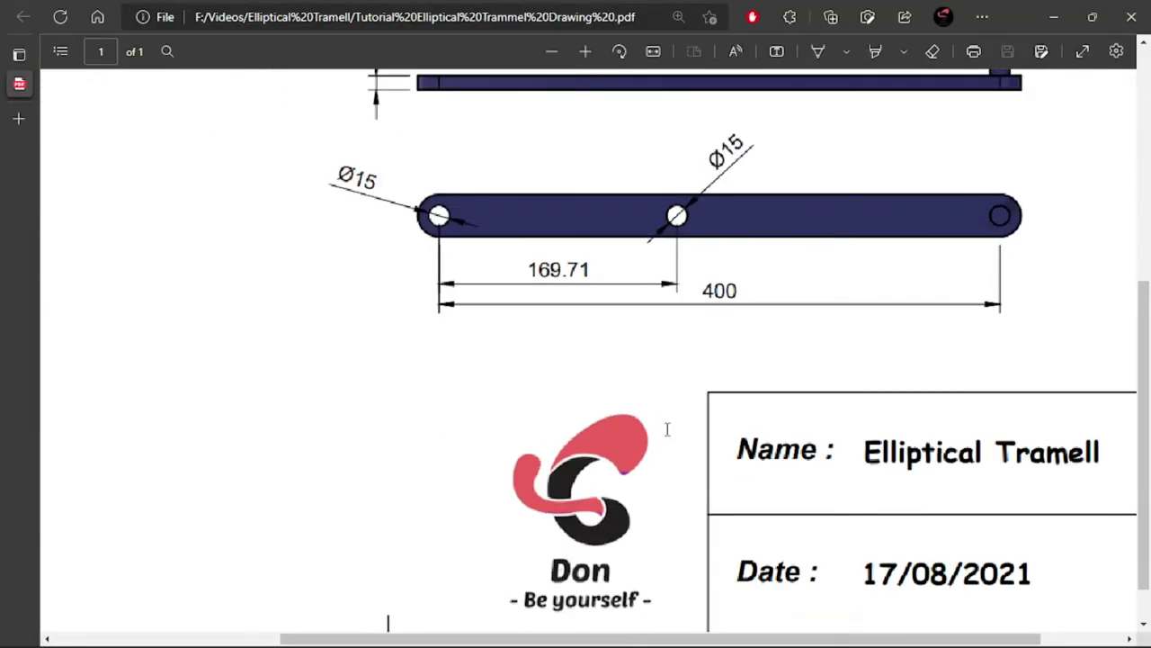
scroll(668, 431, "down", 3, "ctrl")
scroll(812, 303, "up", 1)
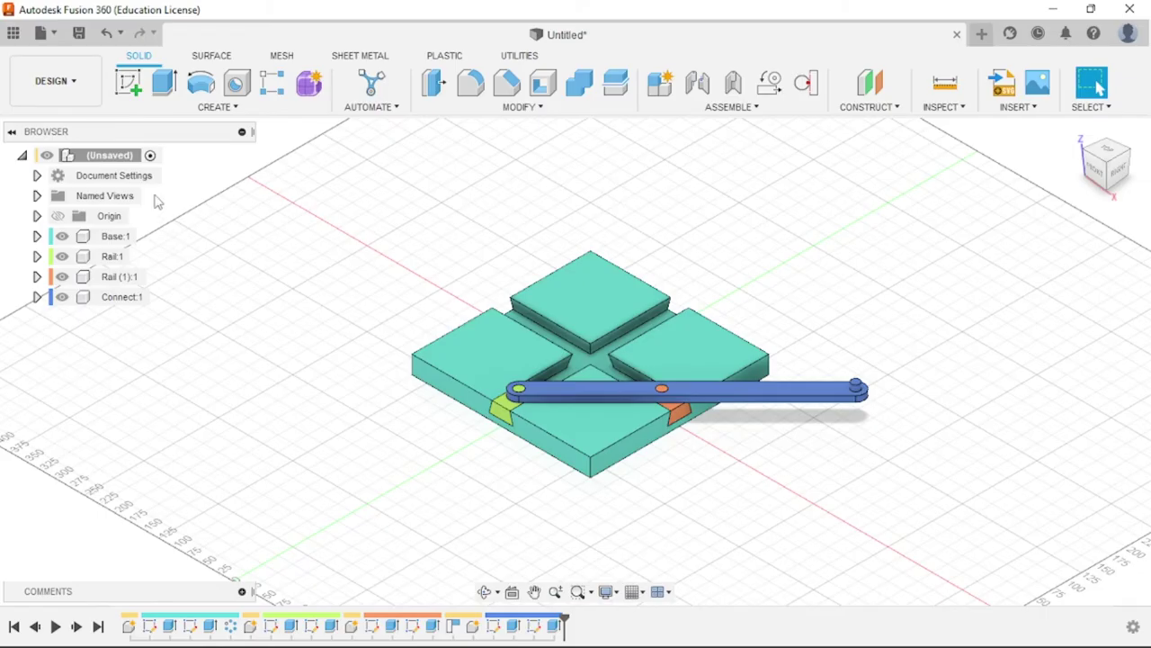
left_click(42, 33)
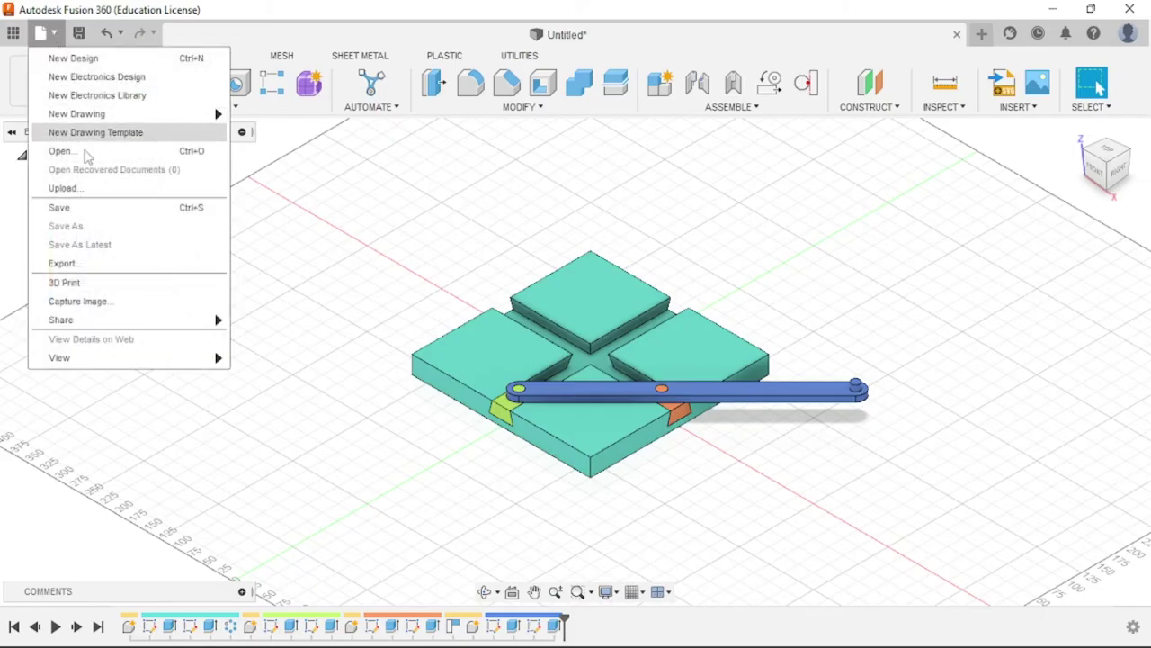
left_click(101, 212)
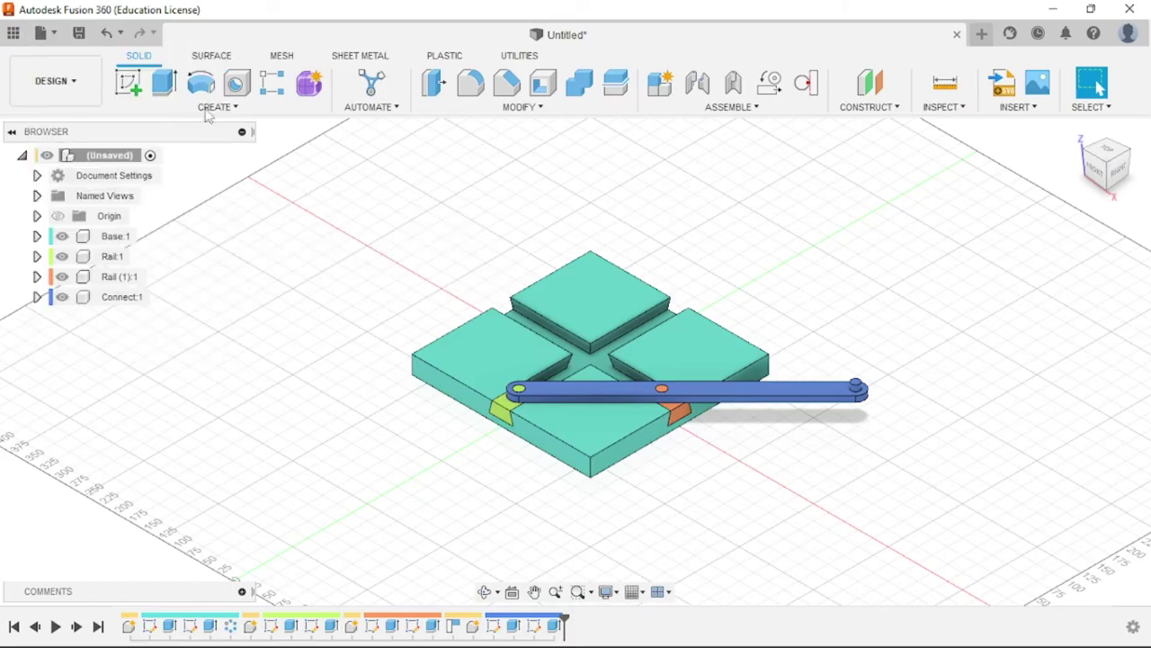
left_click(87, 36)
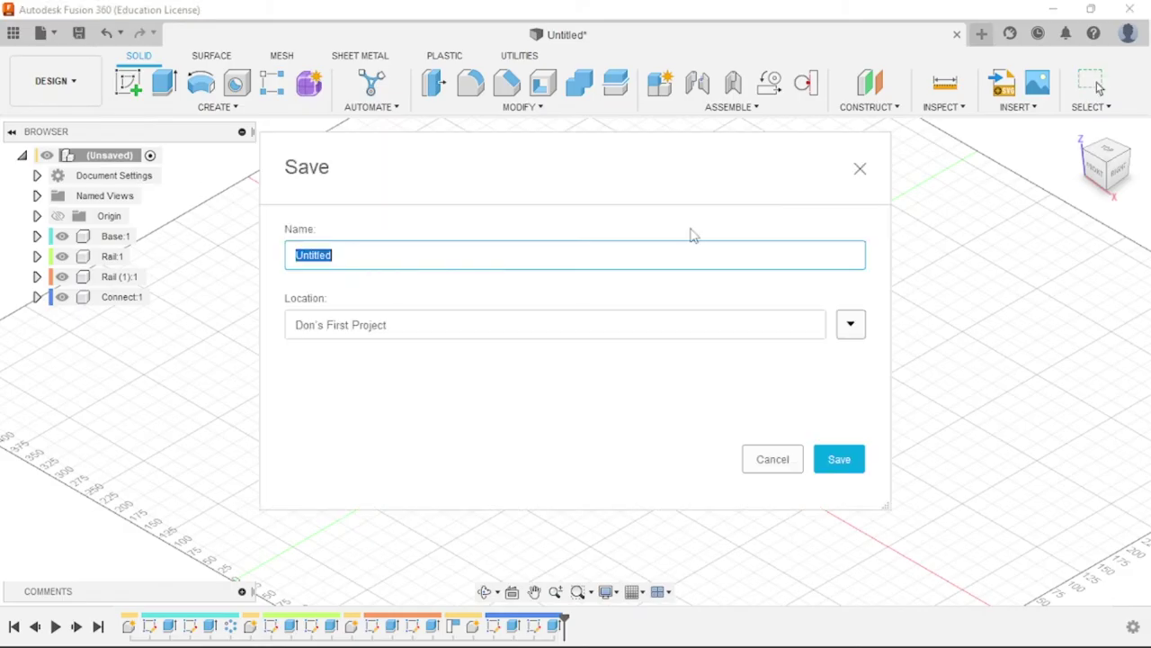
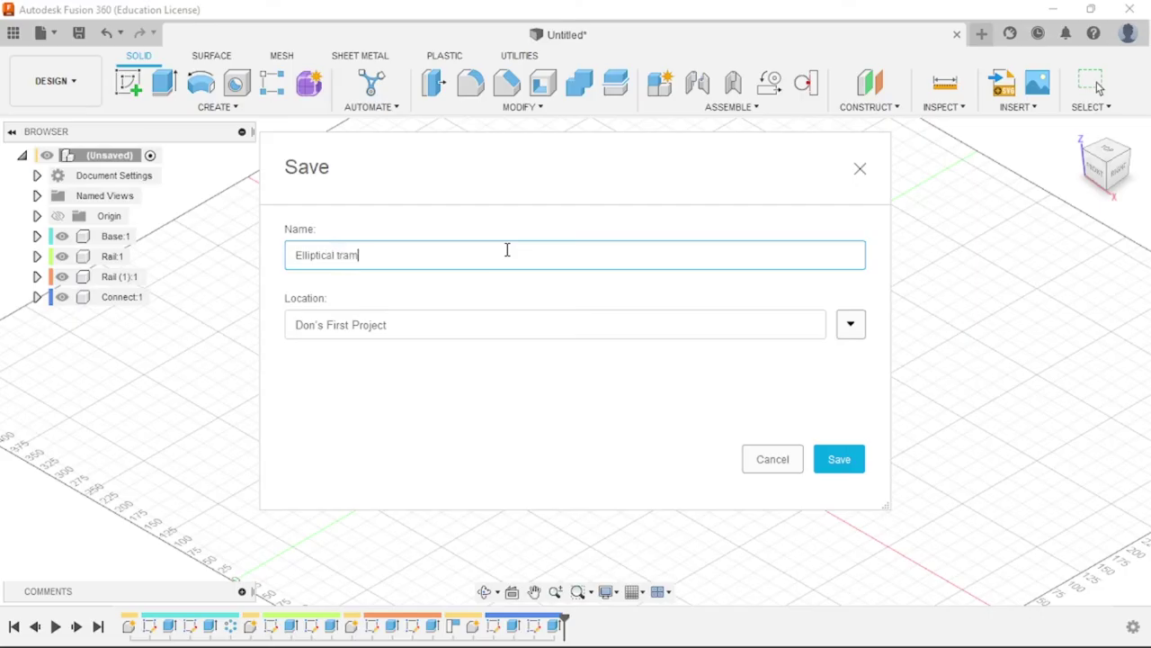
Save the design as 'Elliptical trammell', test-drag the loose parts, then revert their positions
key("Return")
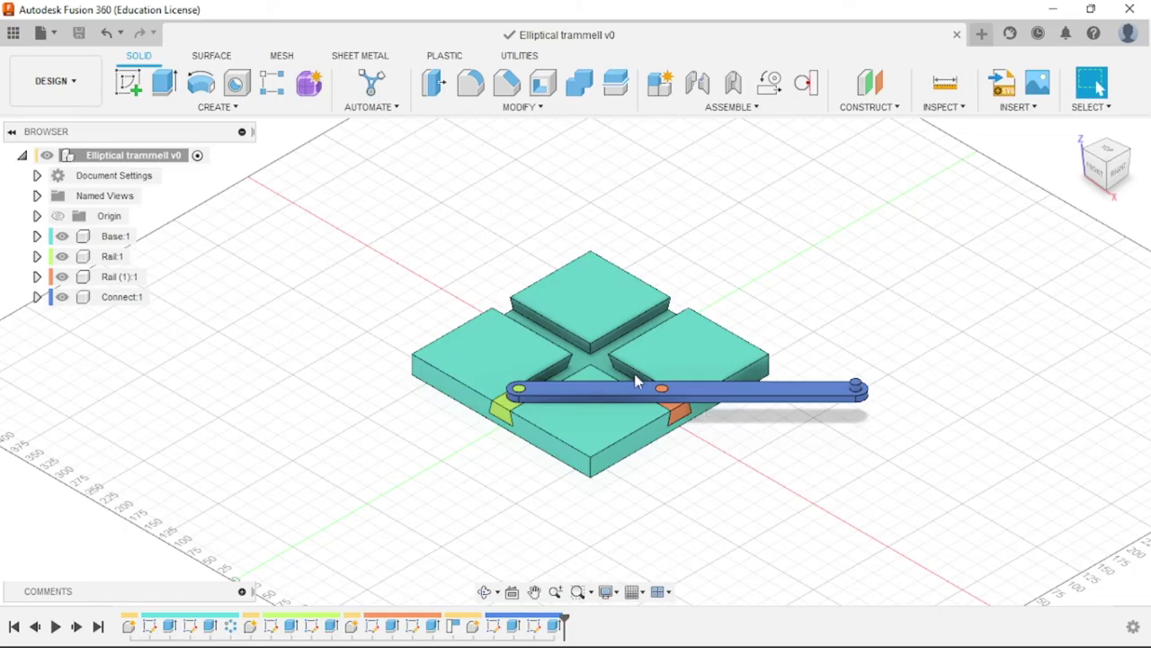
scroll(606, 420, "up", 3)
left_click_drag(486, 371, 782, 433)
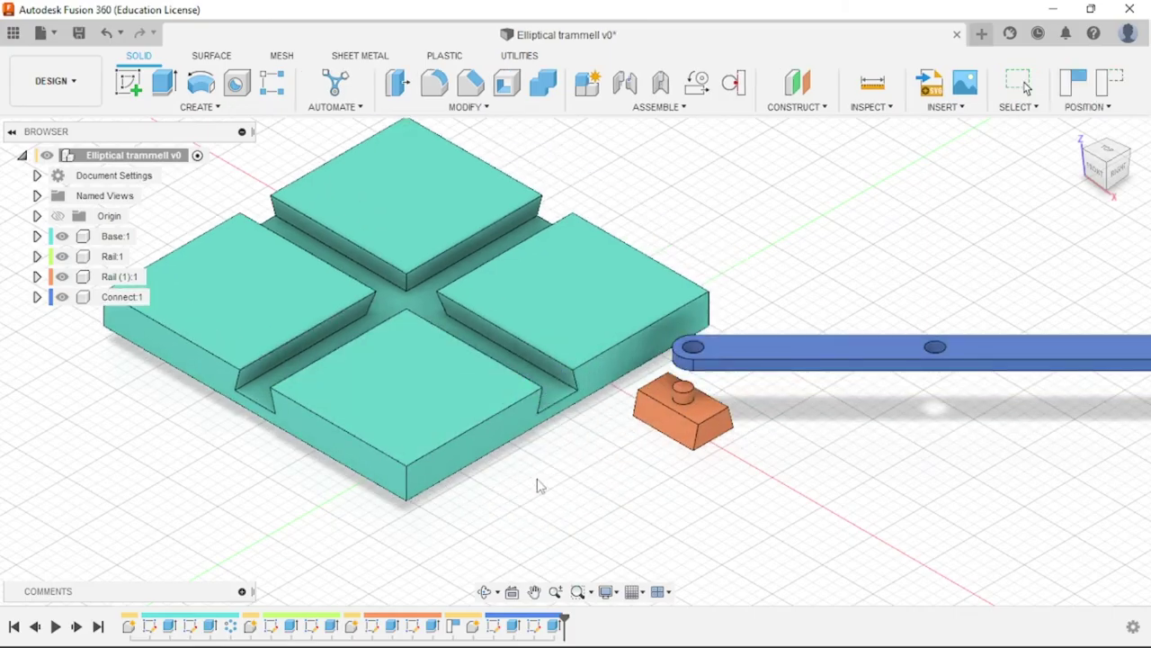
left_click(1111, 83)
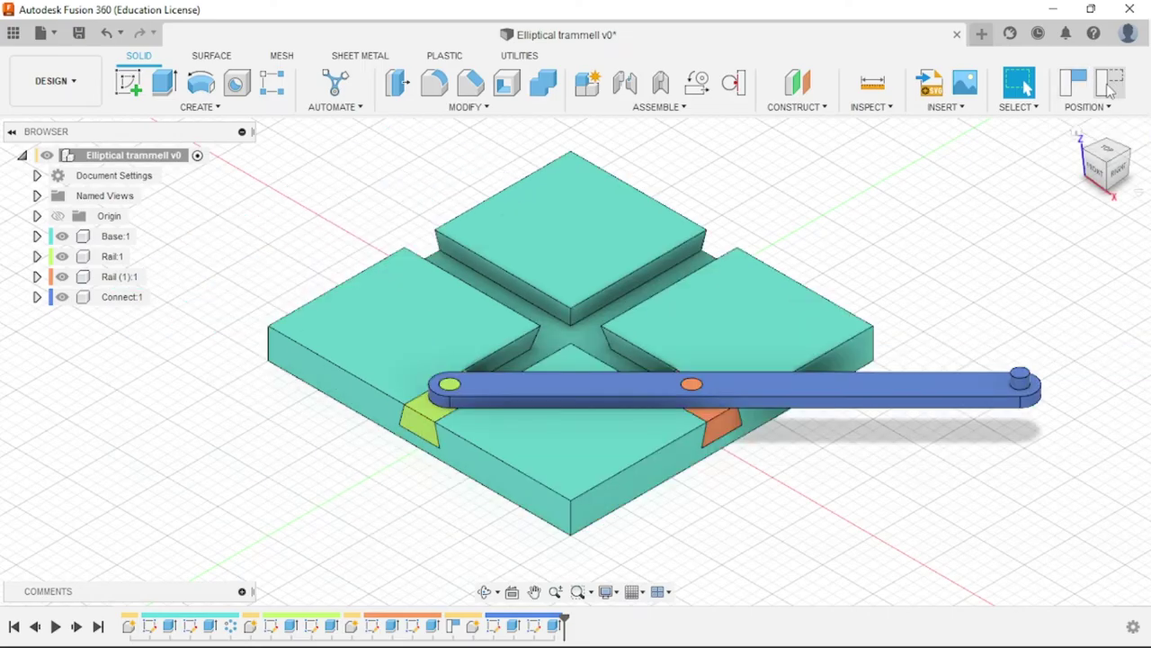
left_click(360, 312)
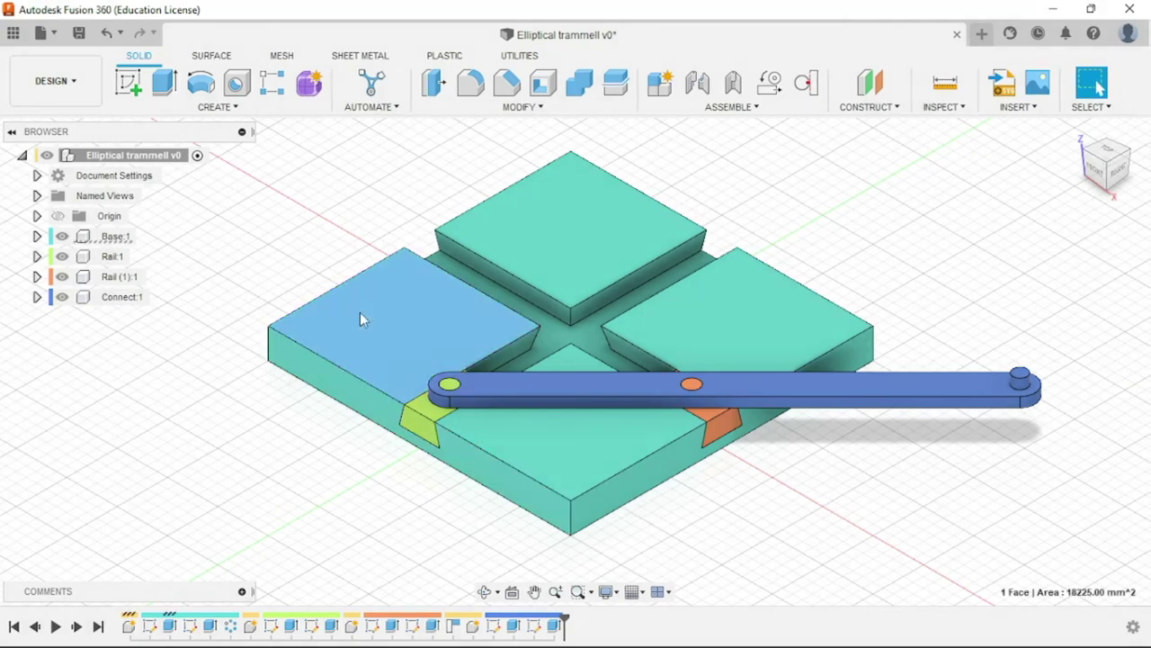
Ground Base:1, then test-drag the connecting bar and revert it onto the rails
right_click(119, 239)
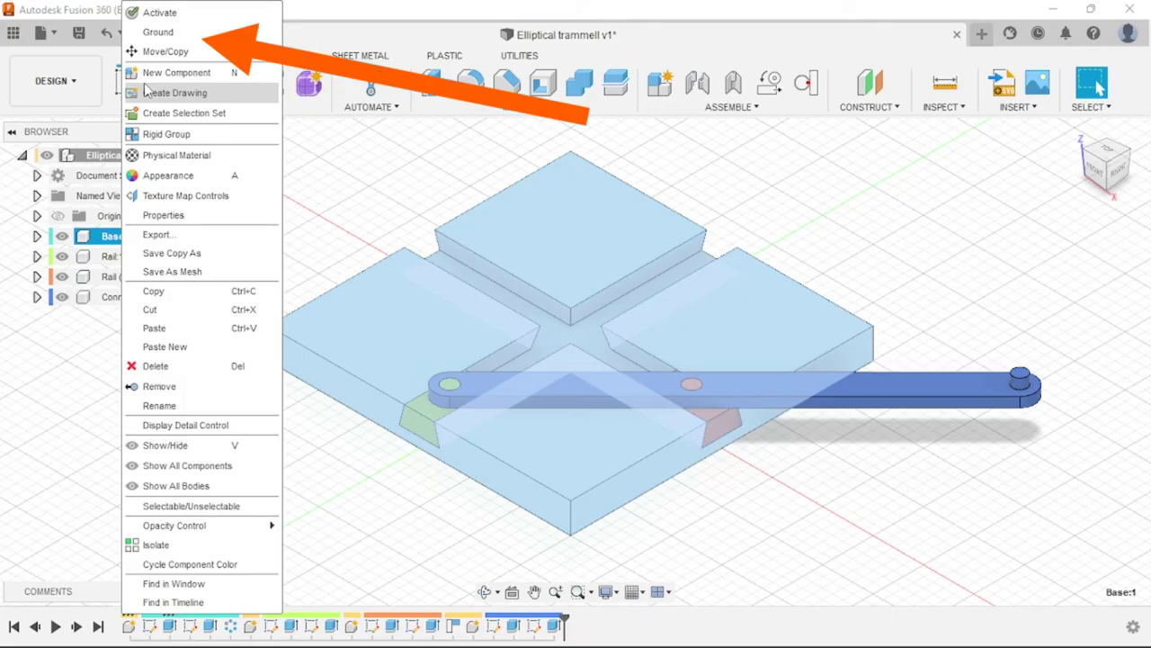
left_click(160, 34)
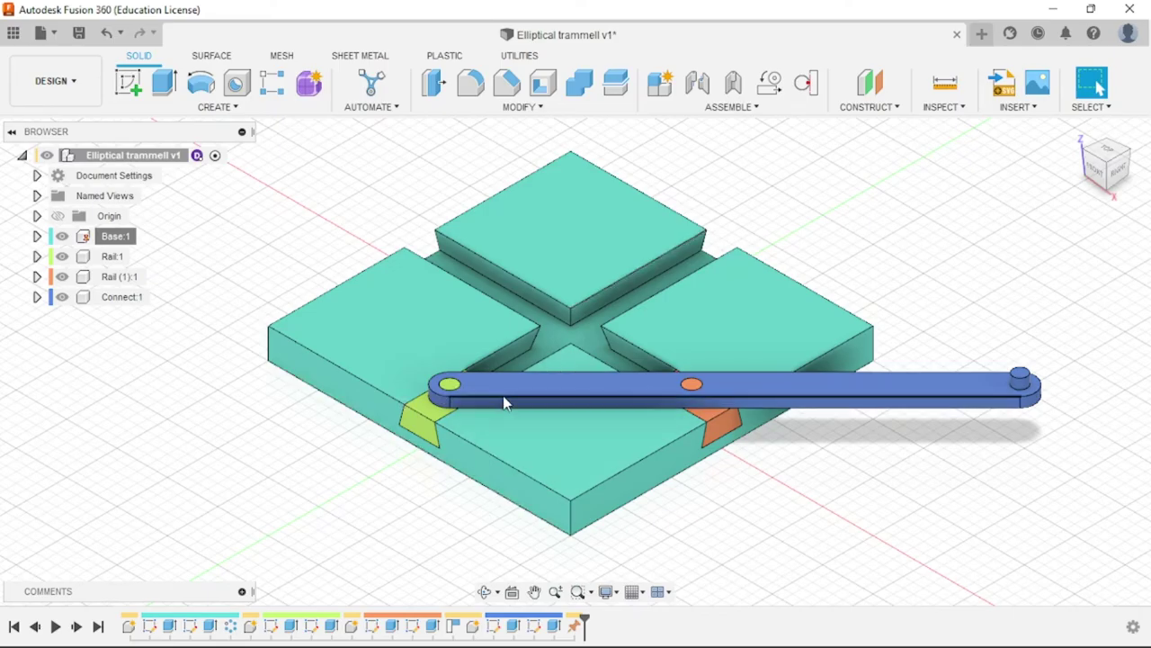
left_click_drag(537, 341, 385, 322)
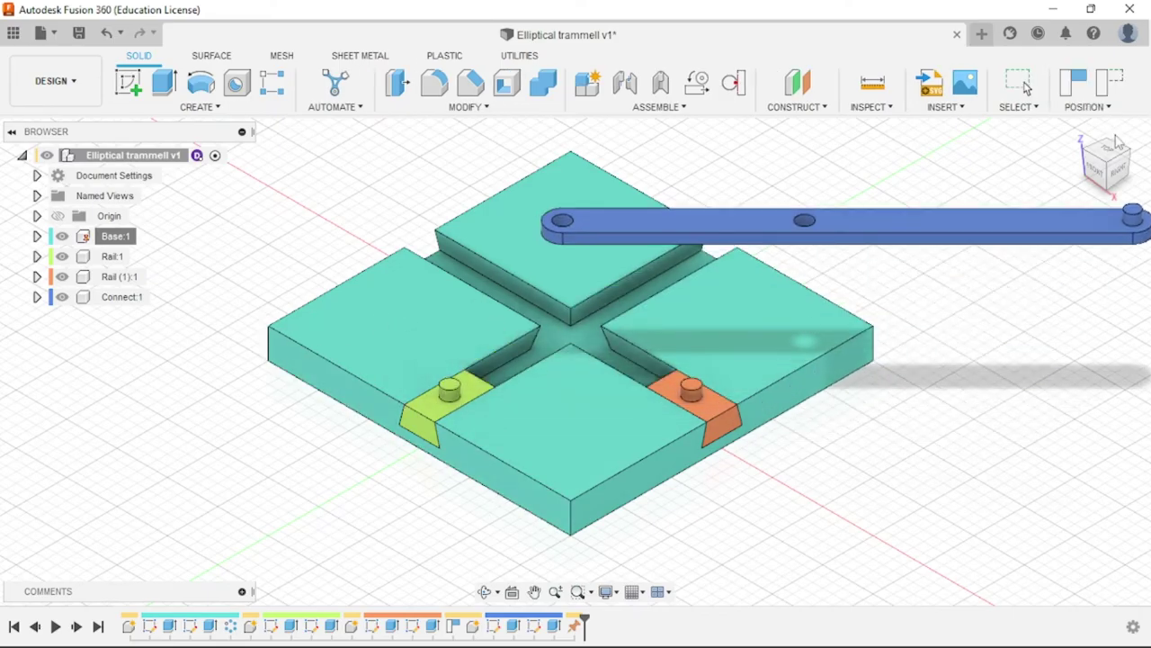
left_click(1109, 83)
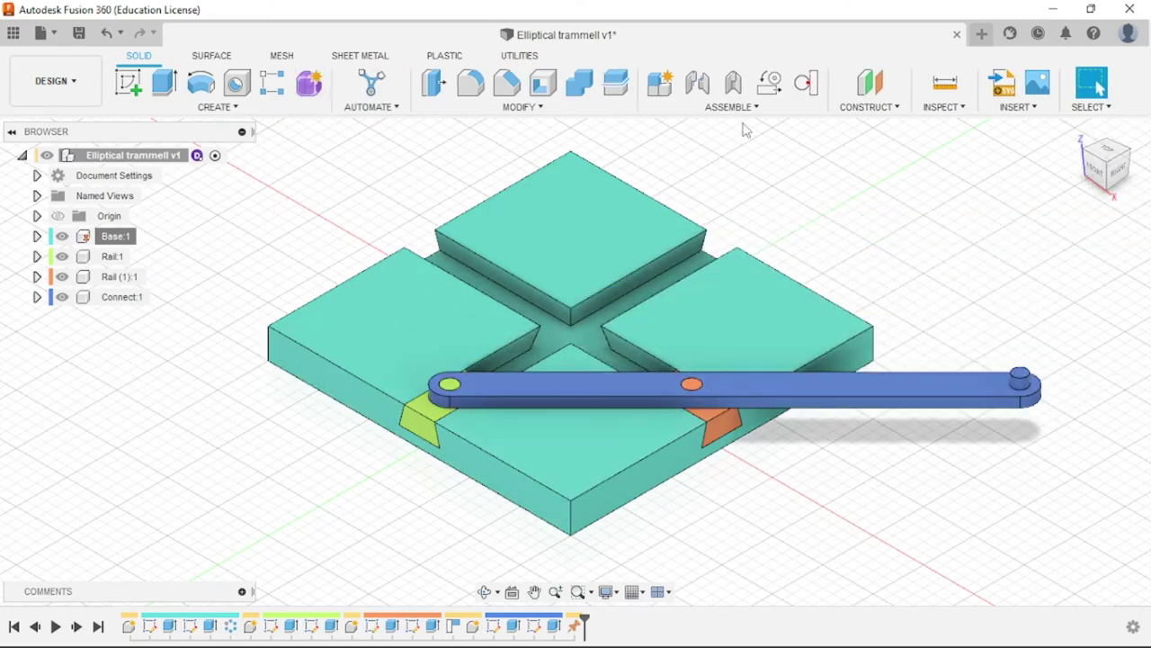
Create a Slider as-built joint between Base and the green rail at the slot, then revert position
left_click(735, 86)
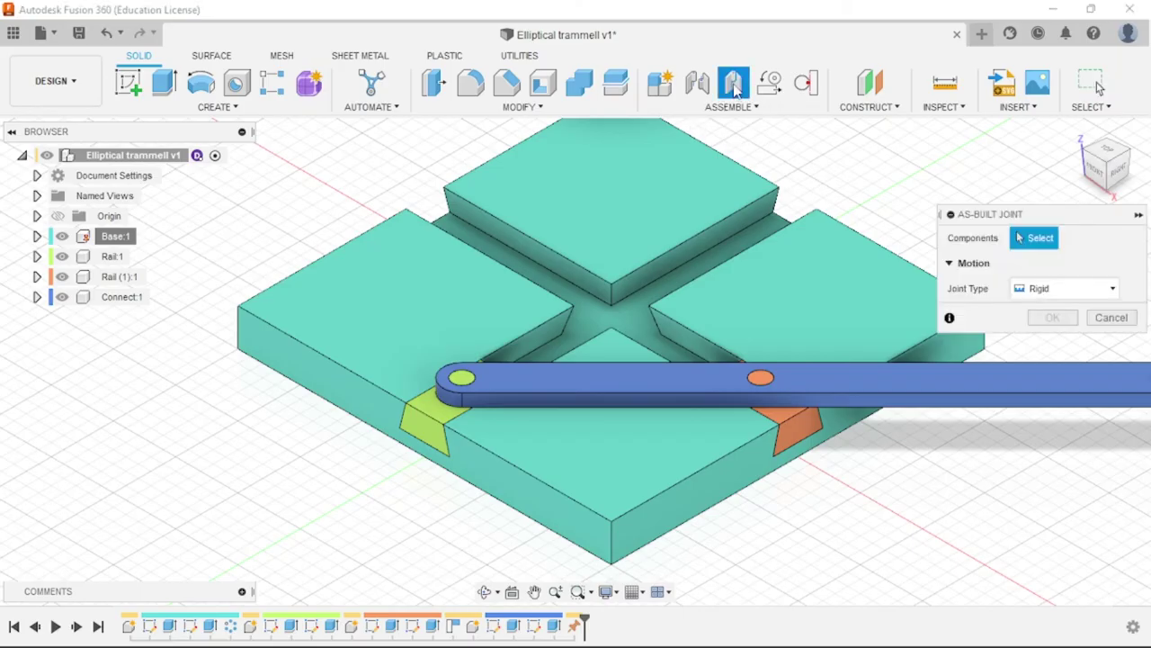
left_click(429, 353)
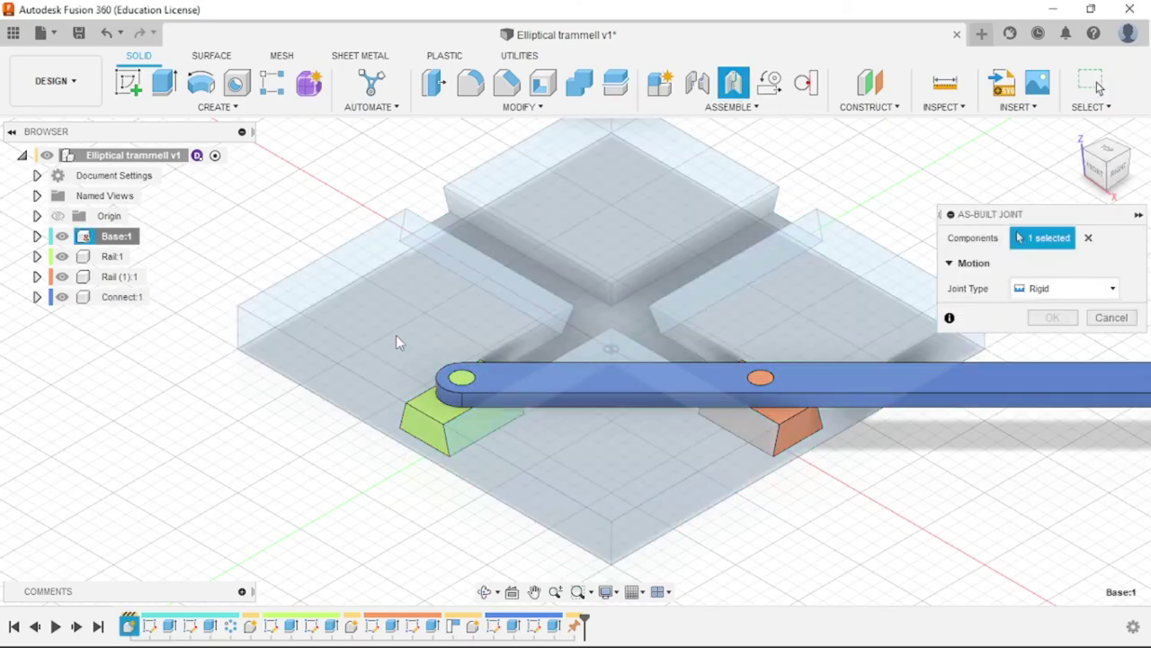
left_click(432, 426)
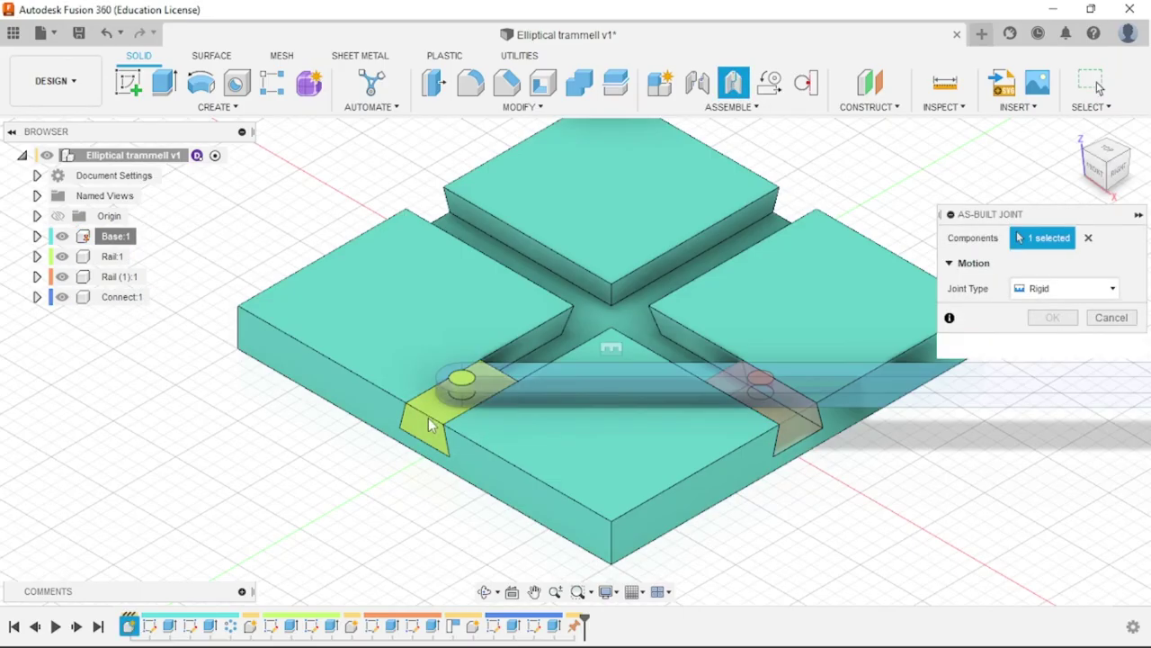
left_click(1051, 296)
left_click(1040, 351)
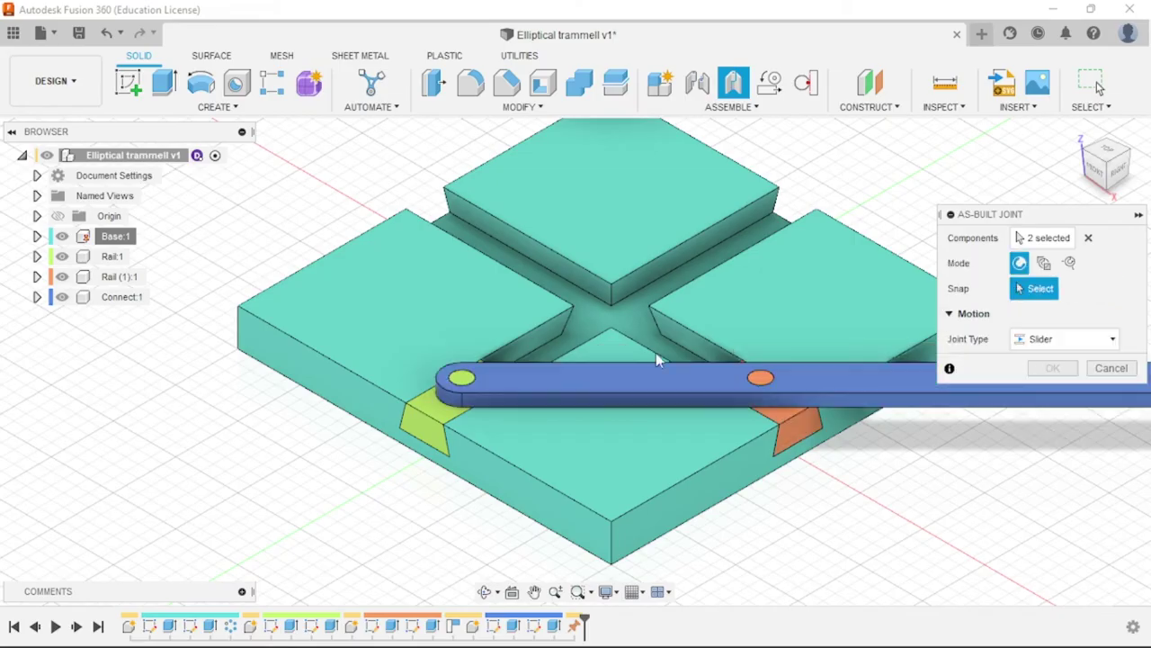
scroll(361, 424, "up", 5)
left_click(359, 434)
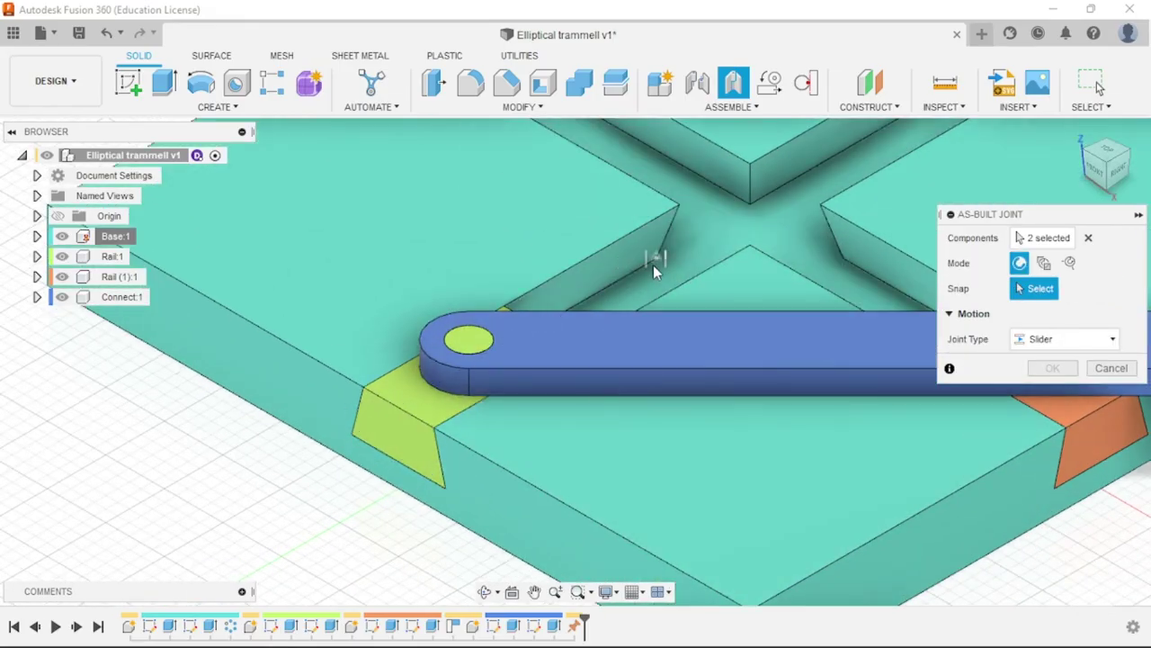
left_click(649, 270)
scroll(554, 314, "down", 10)
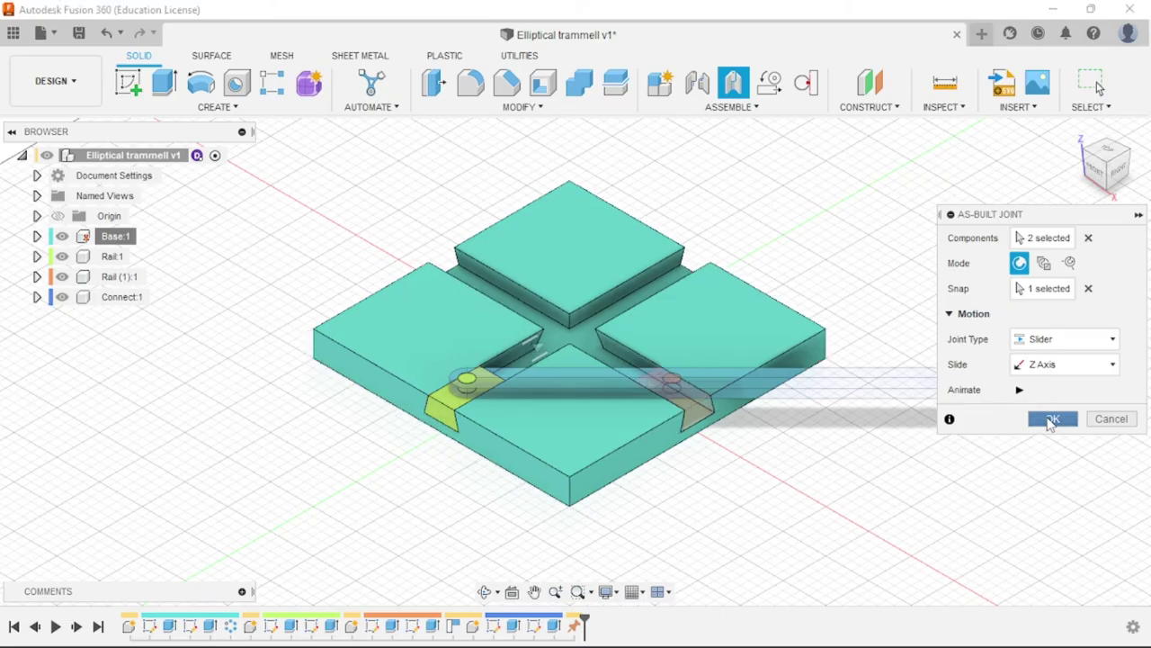
left_click(1051, 419)
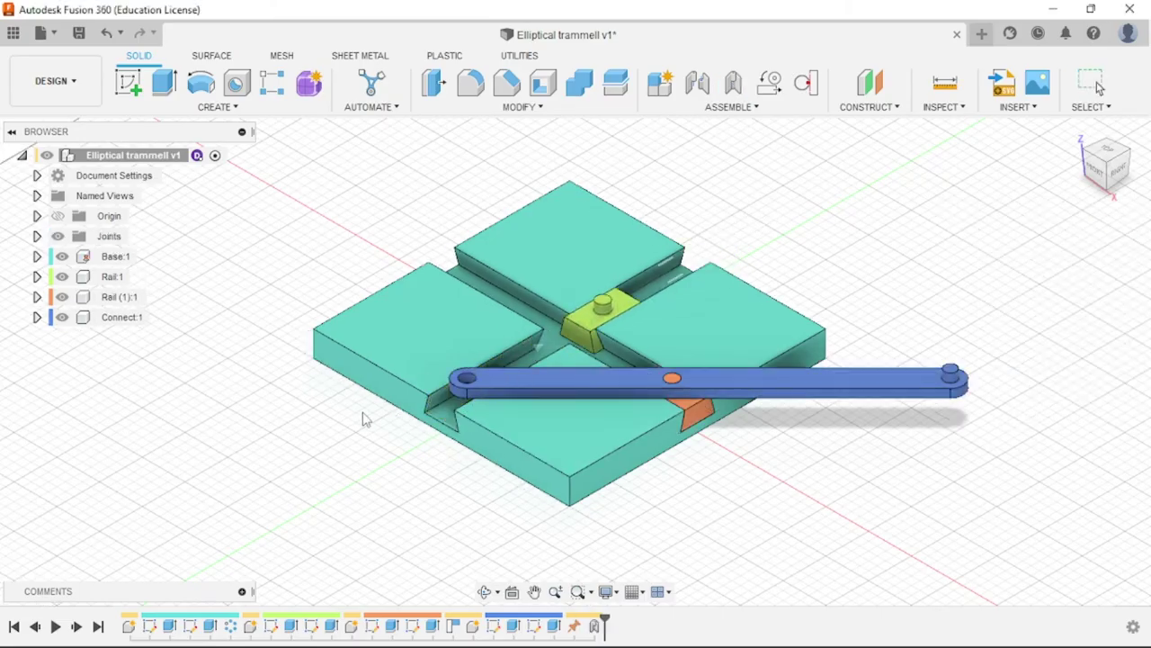
left_click(1114, 90)
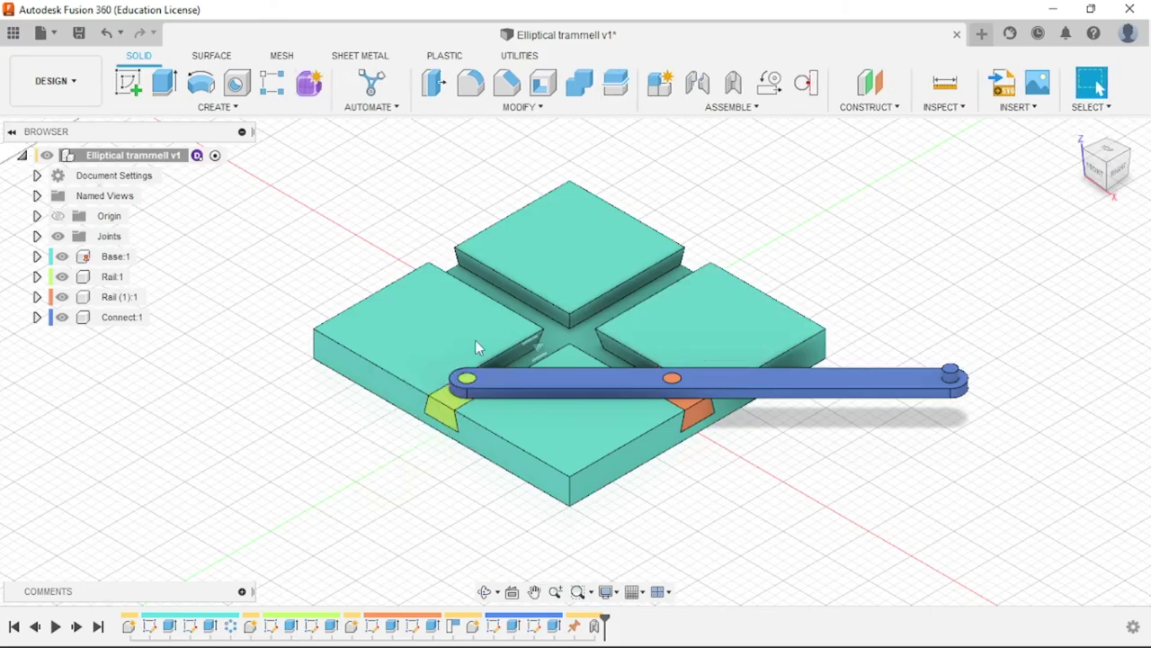
Add a slider as-built joint between the orange rail and base, test-slide it, then revert
scroll(666, 396, "up", 4)
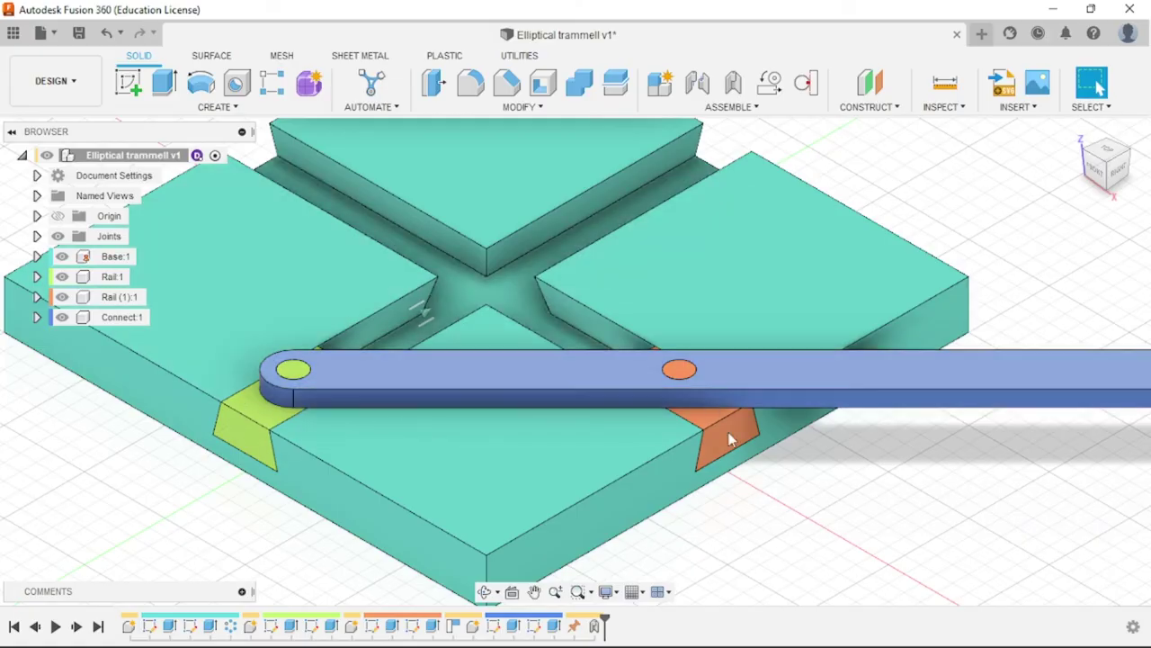
left_click(733, 83)
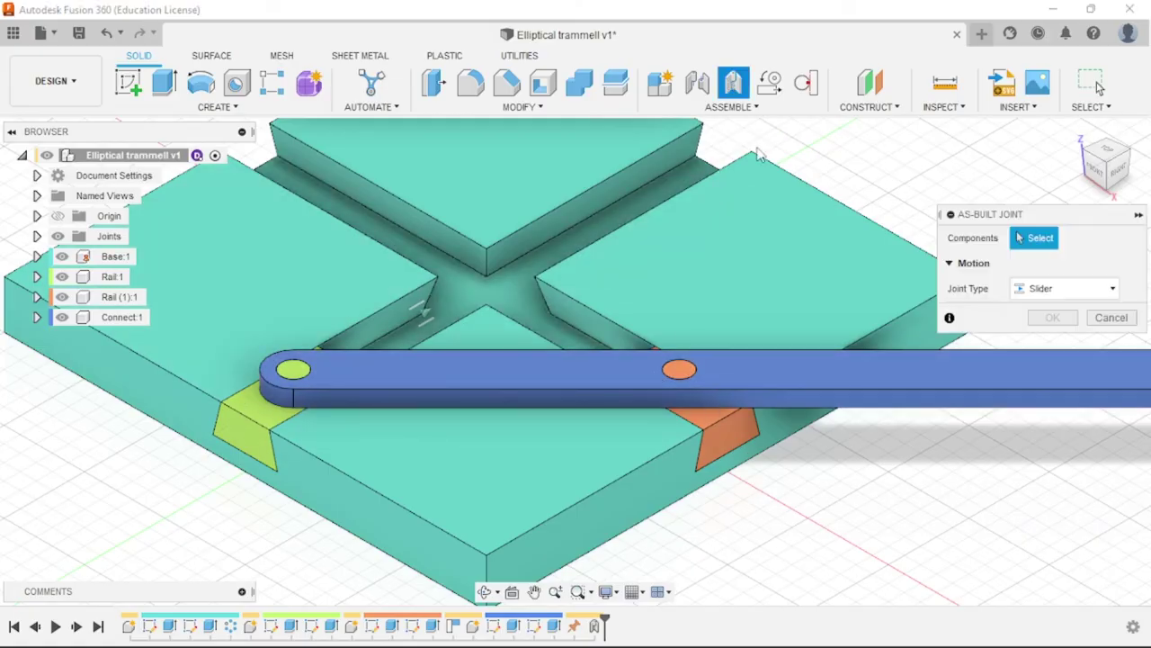
left_click(728, 423)
left_click(644, 512)
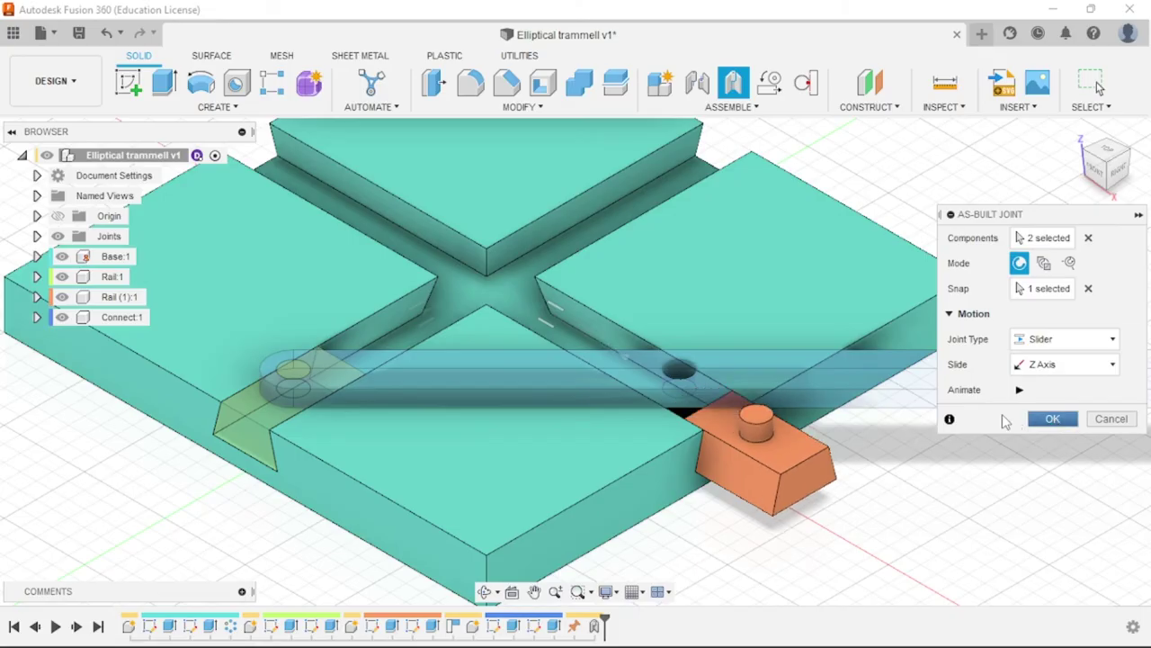
left_click(1050, 421)
scroll(390, 440, "down", 3)
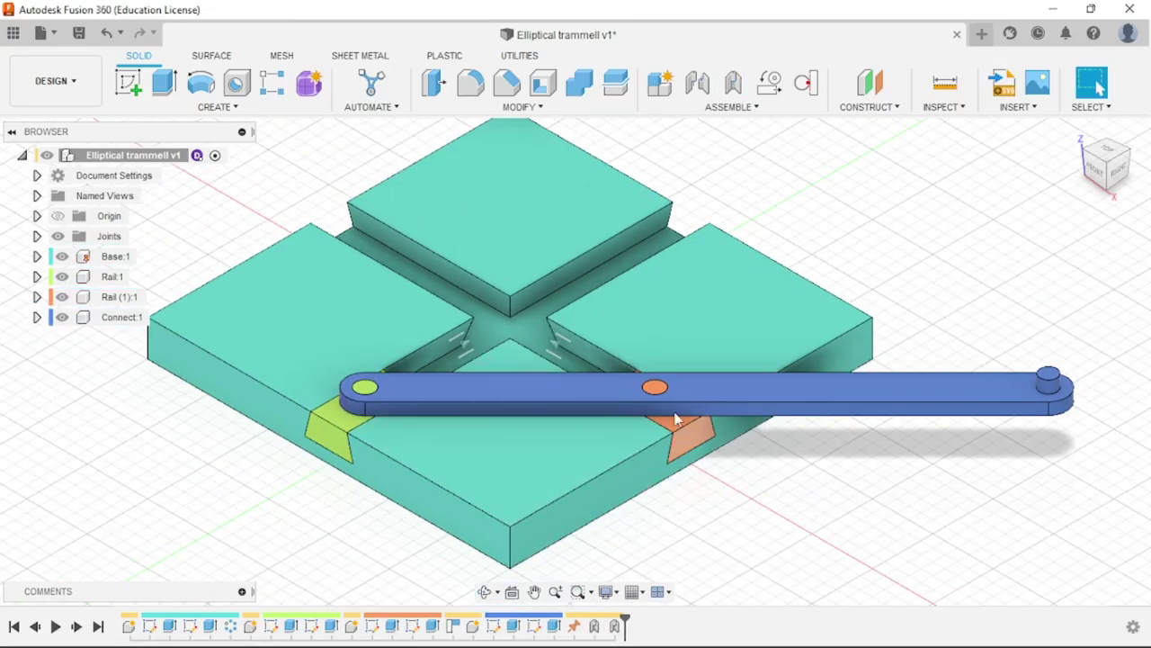
left_click_drag(796, 435, 792, 441)
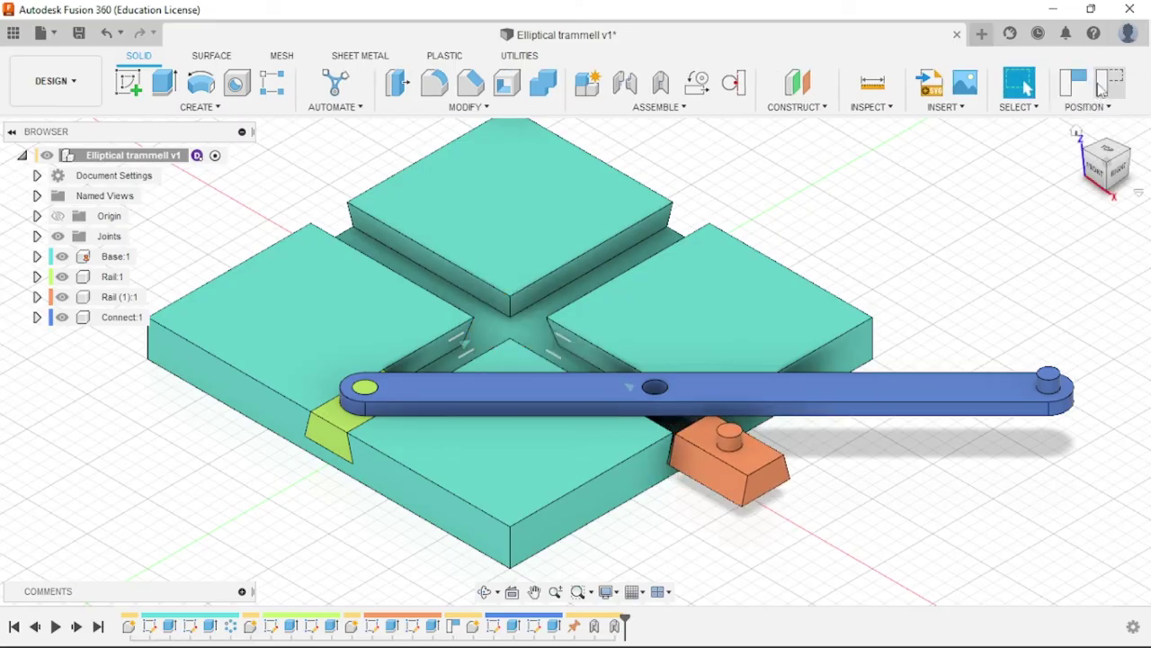
left_click(1101, 83)
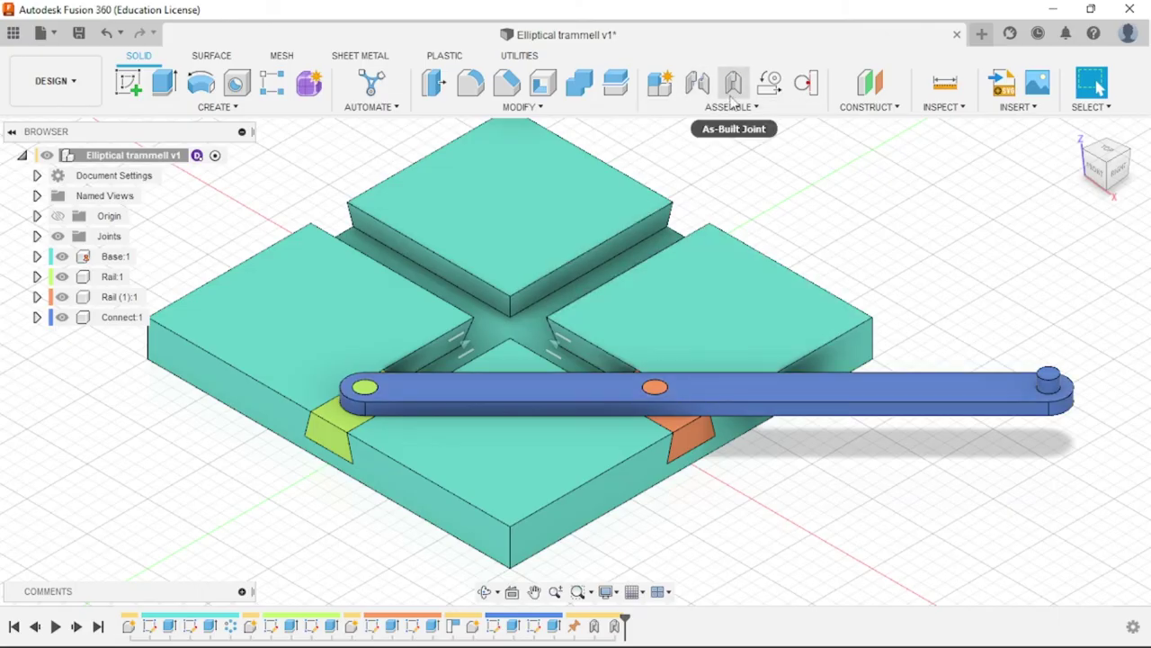
Create a Revolute as-built joint between the yellow rail and connecting arm at the yellow hole
scroll(457, 438, "up", 2)
scroll(341, 405, "down", 3)
scroll(217, 370, "up", 2)
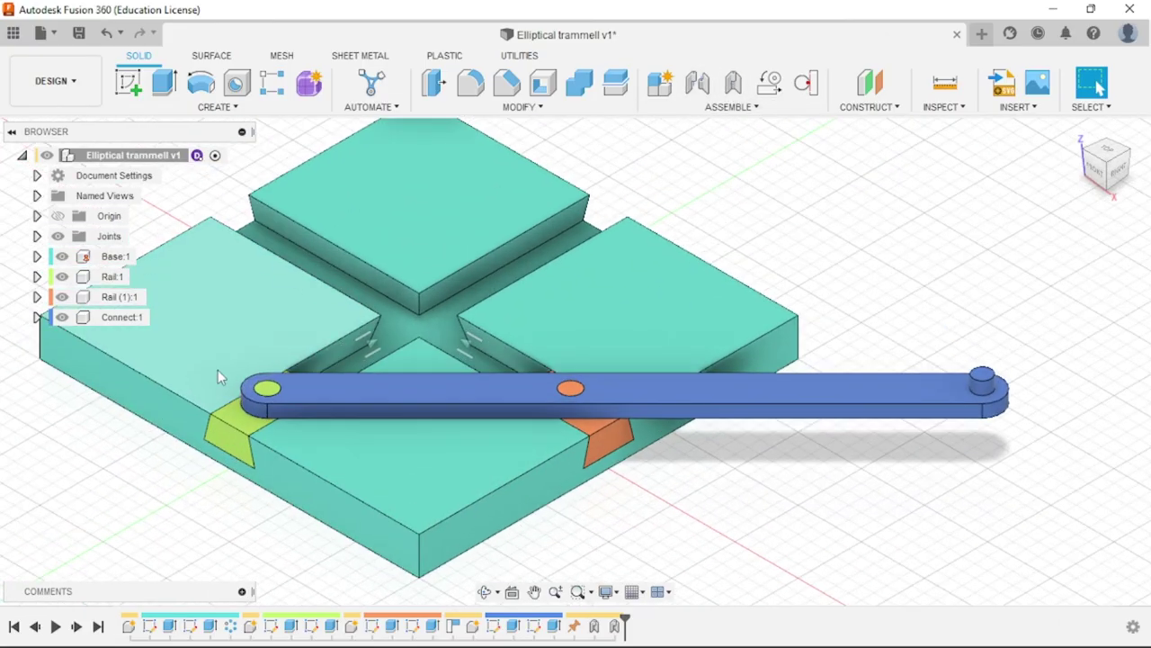
left_click(734, 83)
scroll(283, 377, "up", 3)
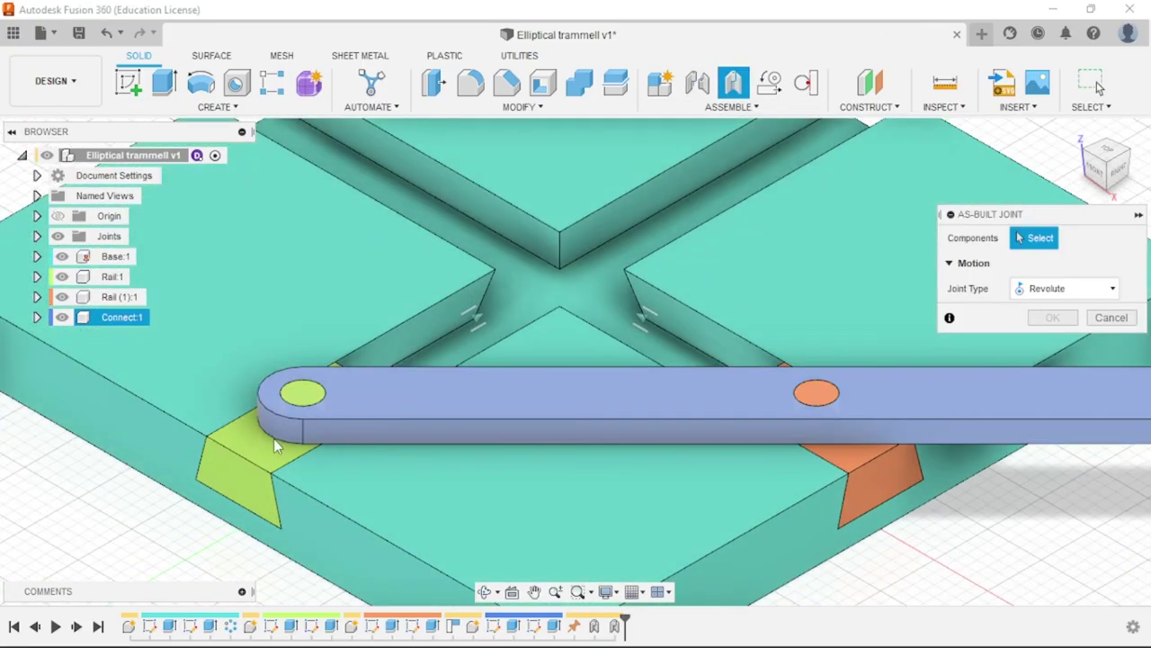
left_click(239, 453)
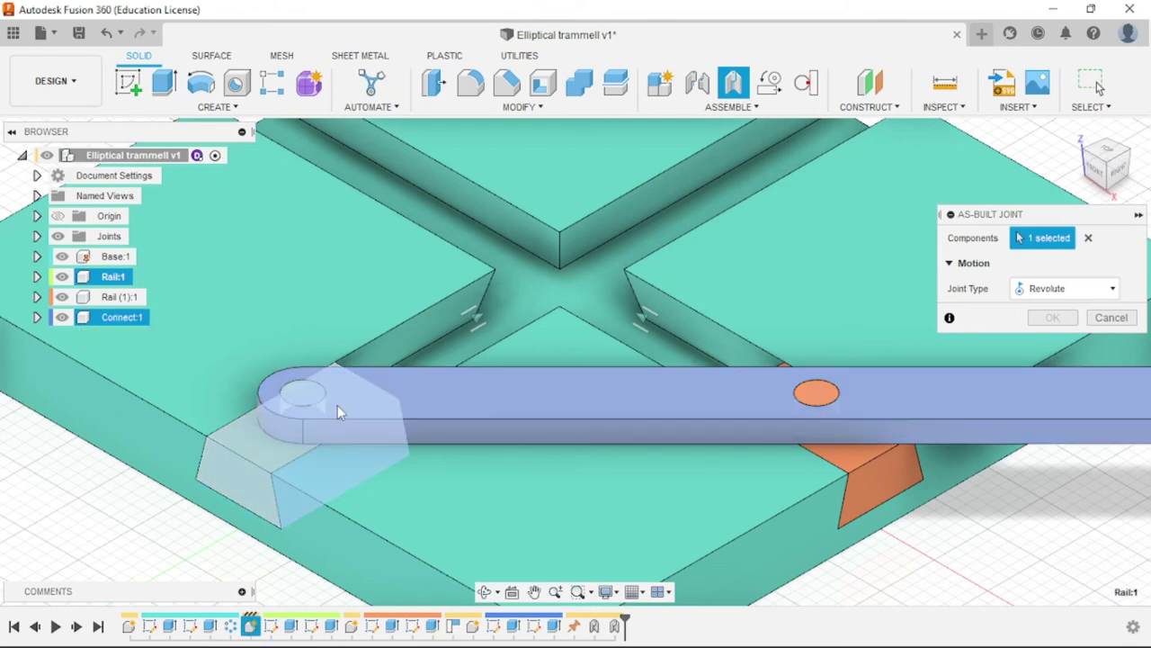
left_click(356, 405)
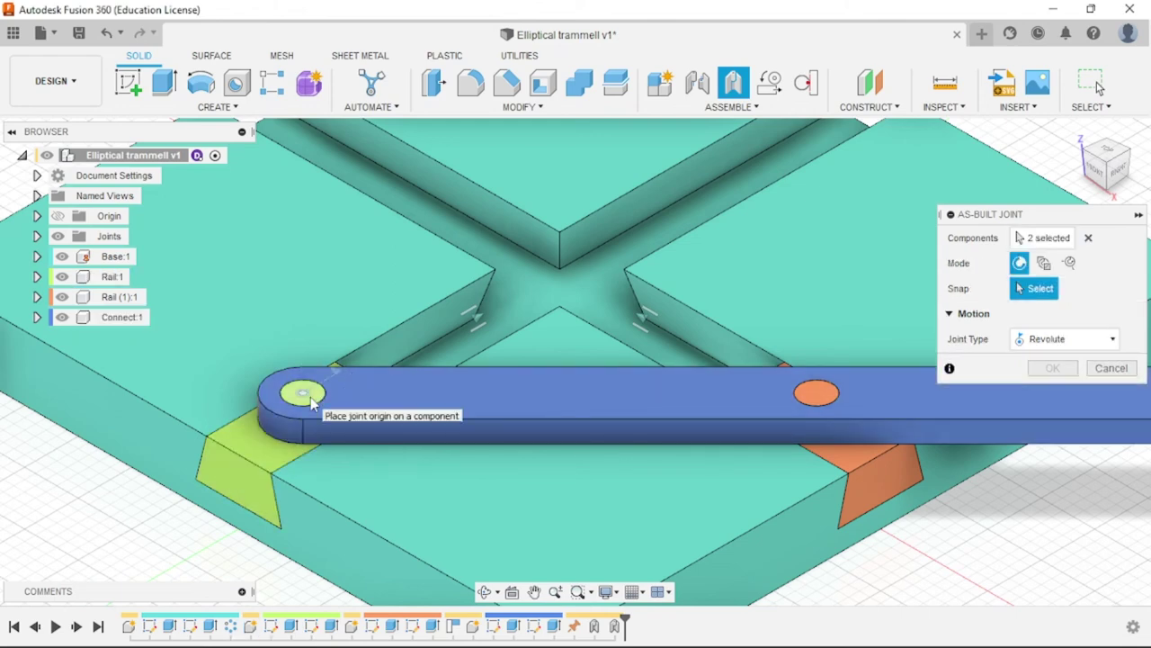
left_click(310, 402)
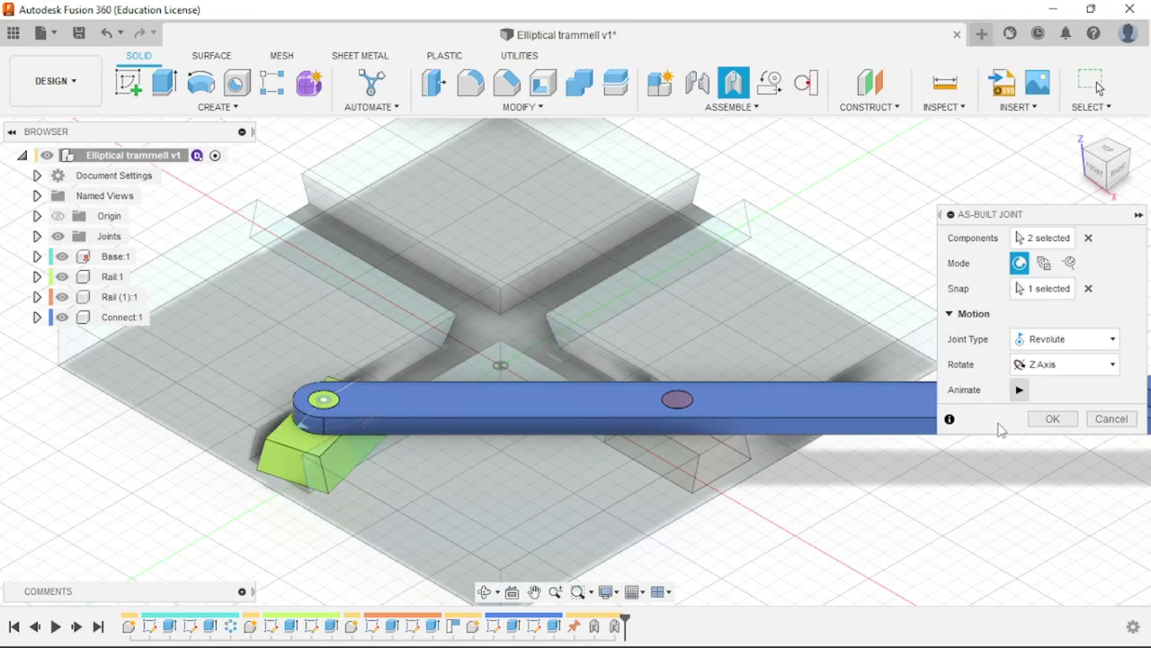
left_click(1052, 418)
Swing the arm to test the yellow pivot, then revert its position
left_click_drag(504, 435, 684, 389)
left_click(1112, 83)
scroll(689, 441, "up", 5)
left_click(733, 83)
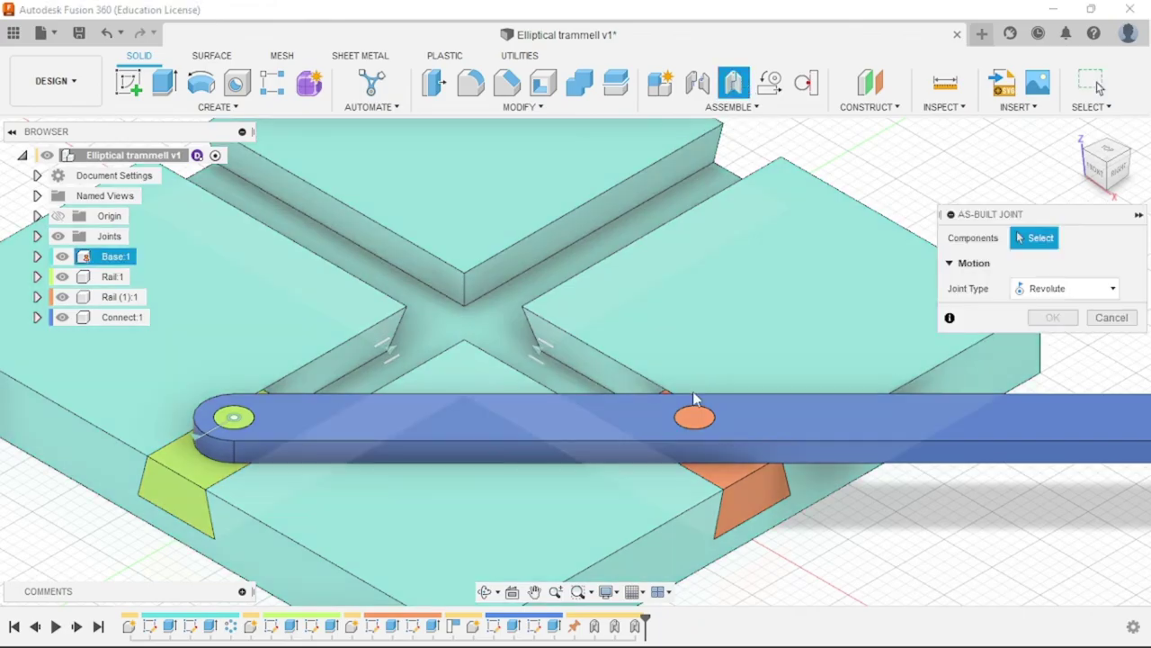
Join the arm to the orange rail with a revolute joint at the orange hole, test, and revert
left_click(767, 423)
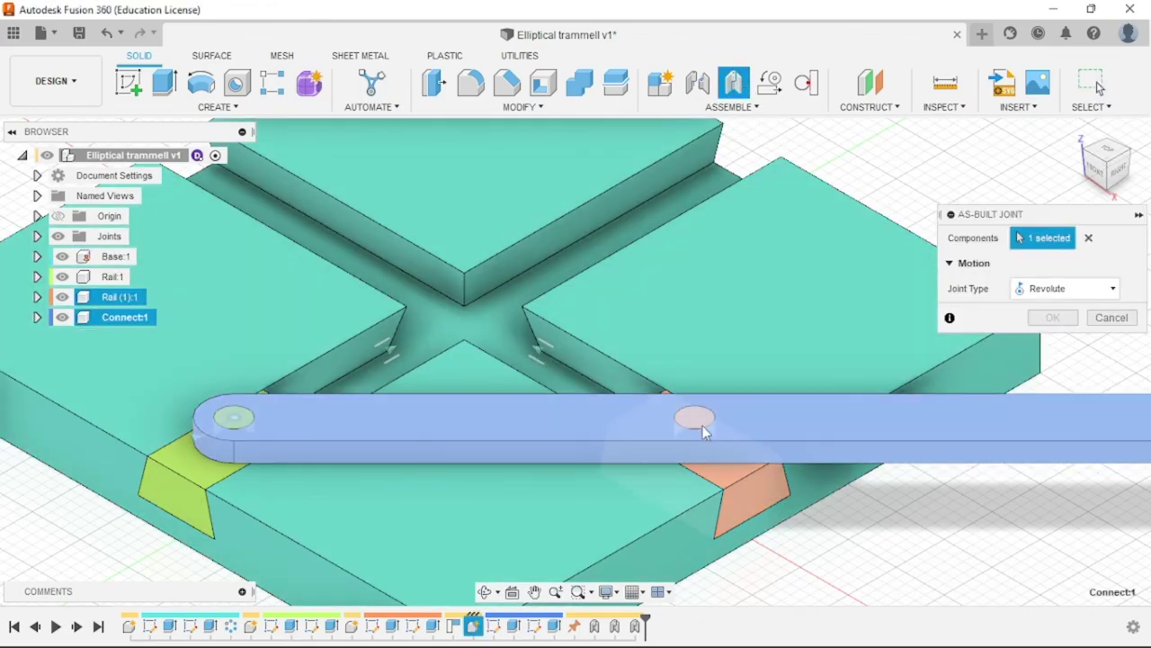
left_click(700, 423)
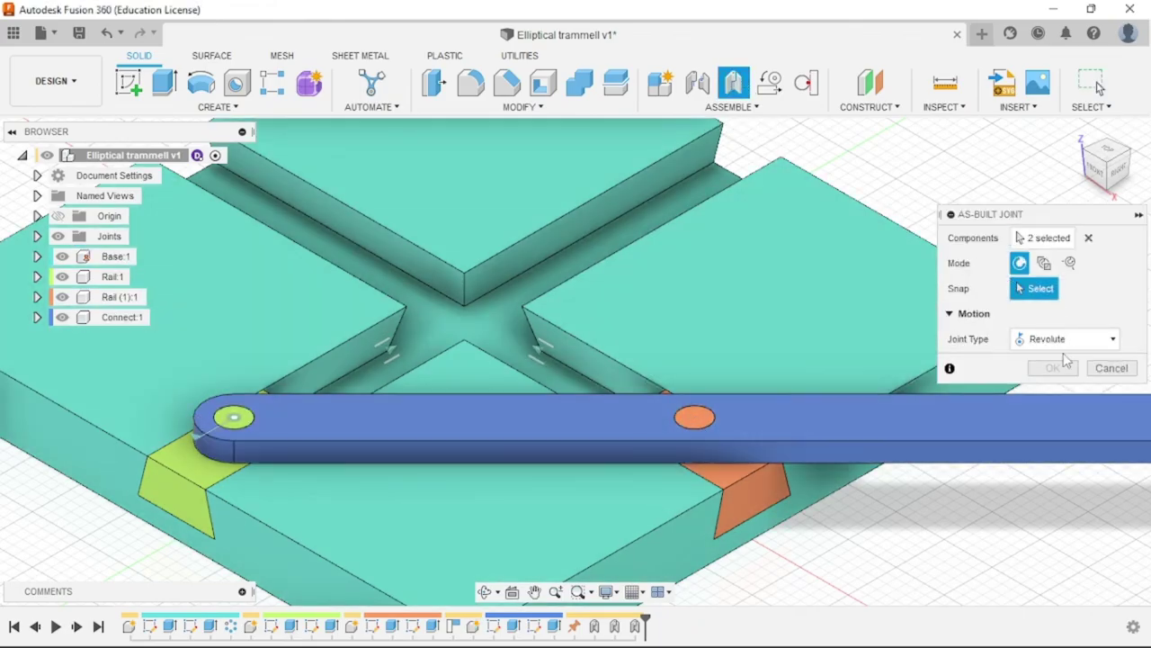
left_click(694, 417)
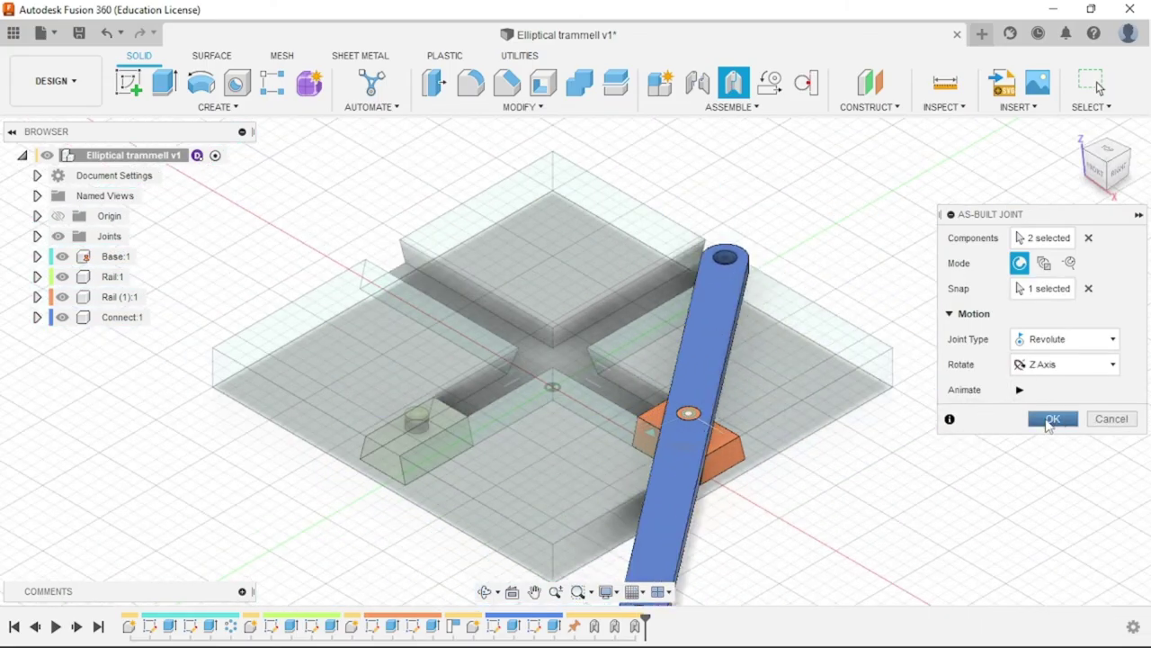
left_click(1050, 418)
left_click_drag(545, 424, 1136, 197)
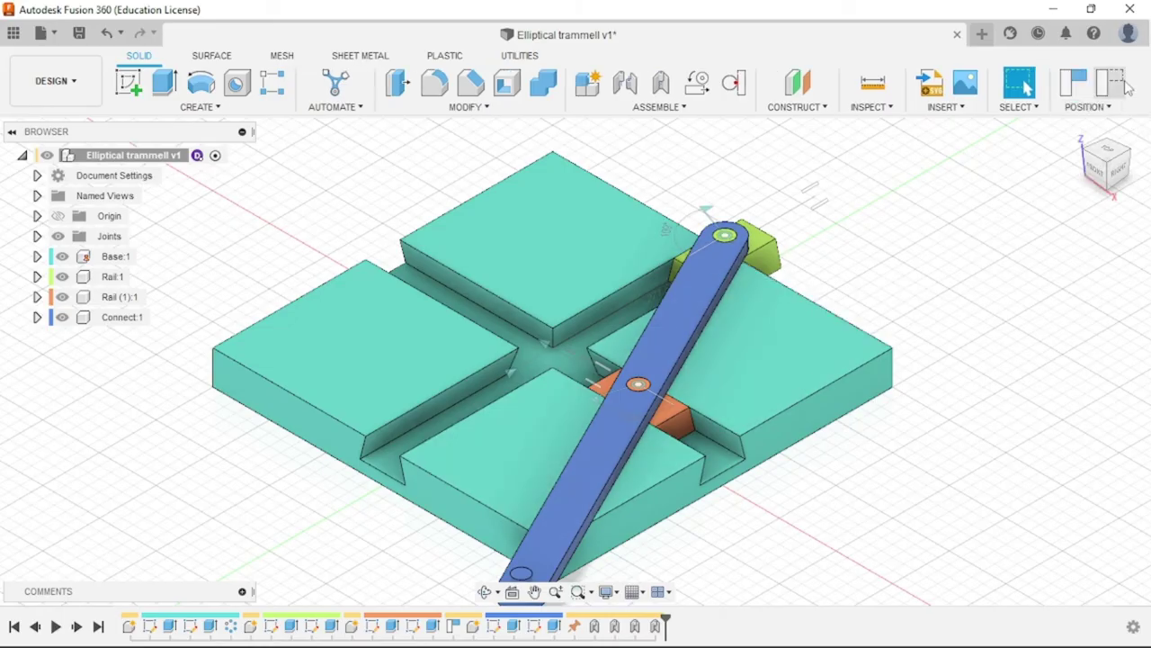
left_click(1115, 83)
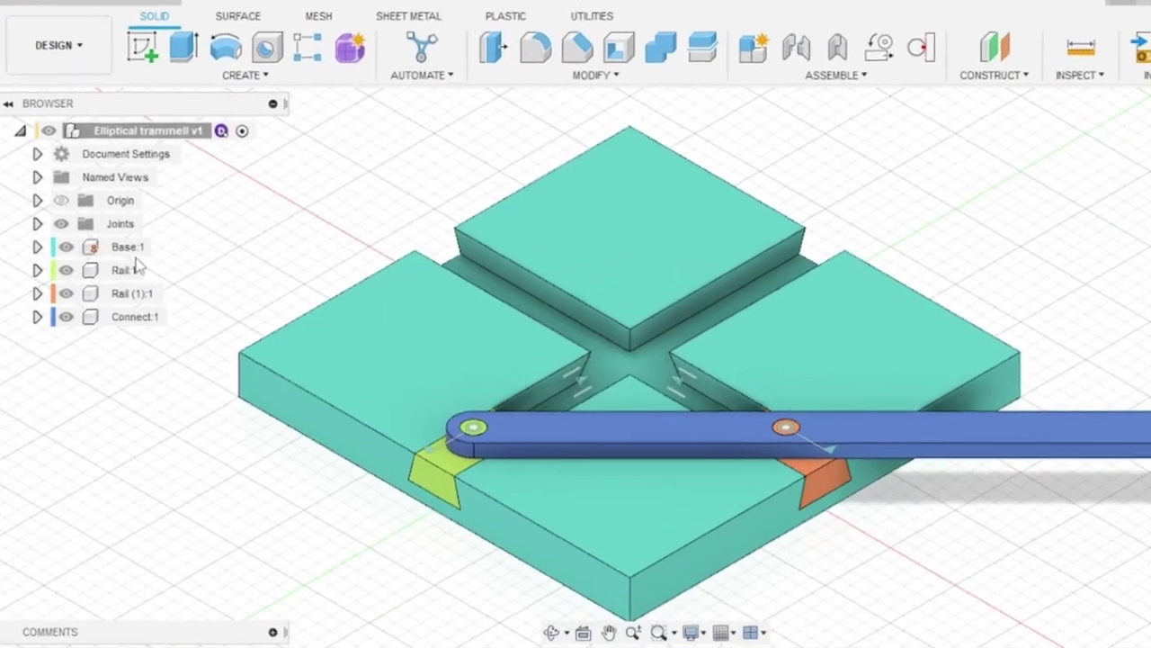
Expand the Joints folder, run Animate Model from the Rev5 joint, and return to Home view
left_click(67, 248)
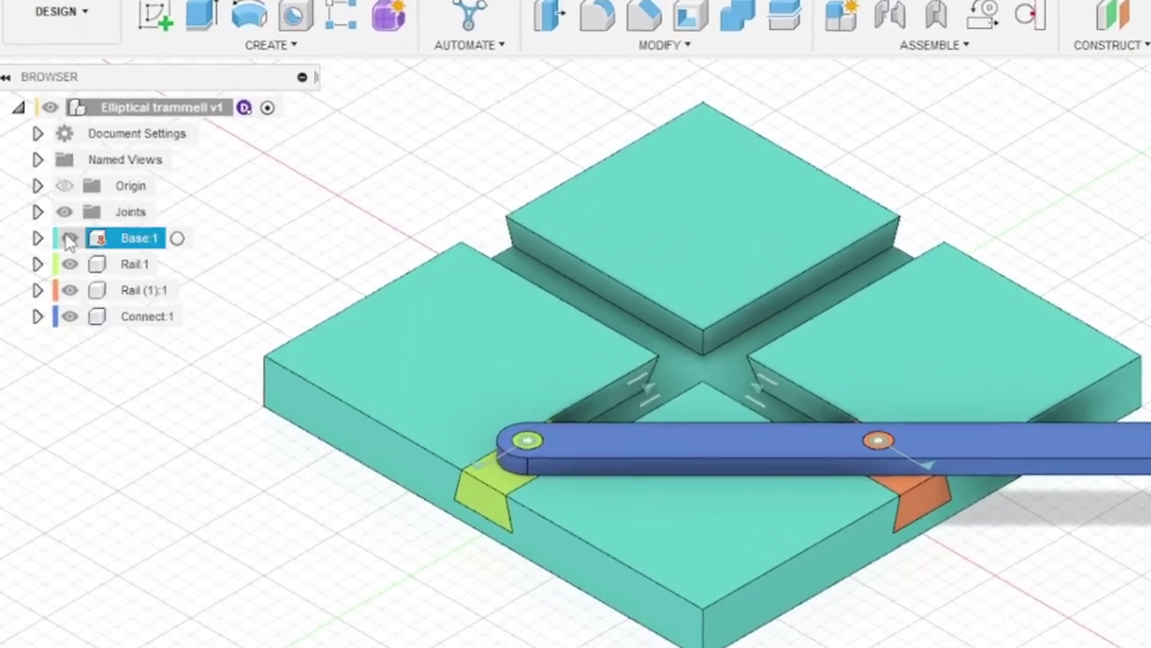
left_click(38, 211)
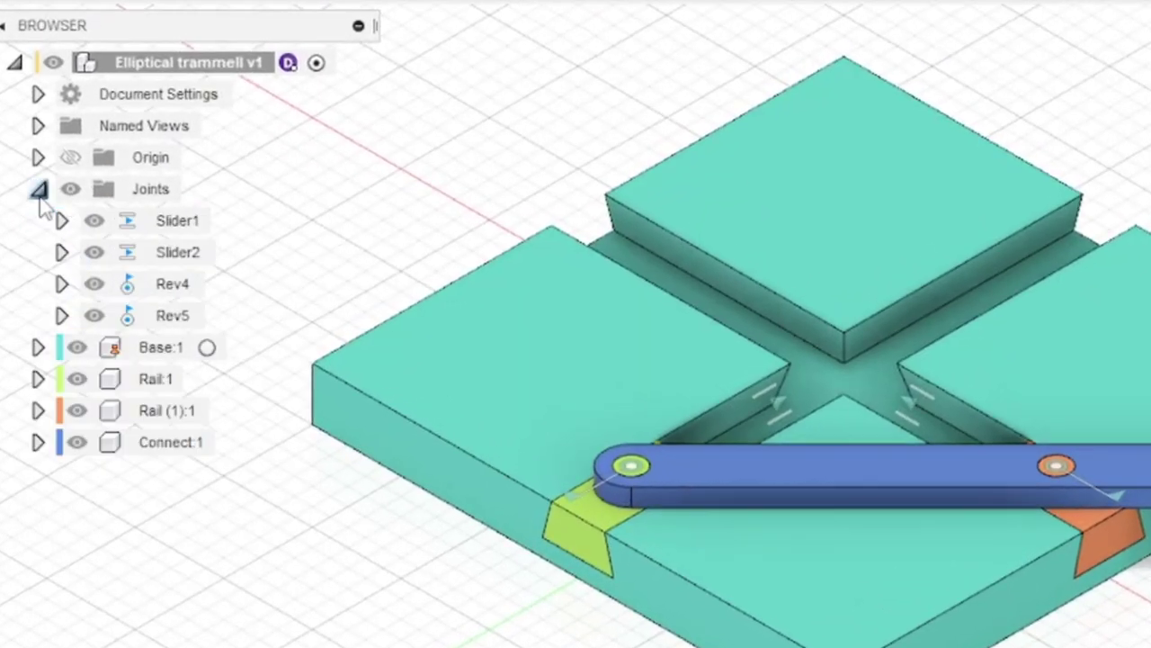
right_click(173, 320)
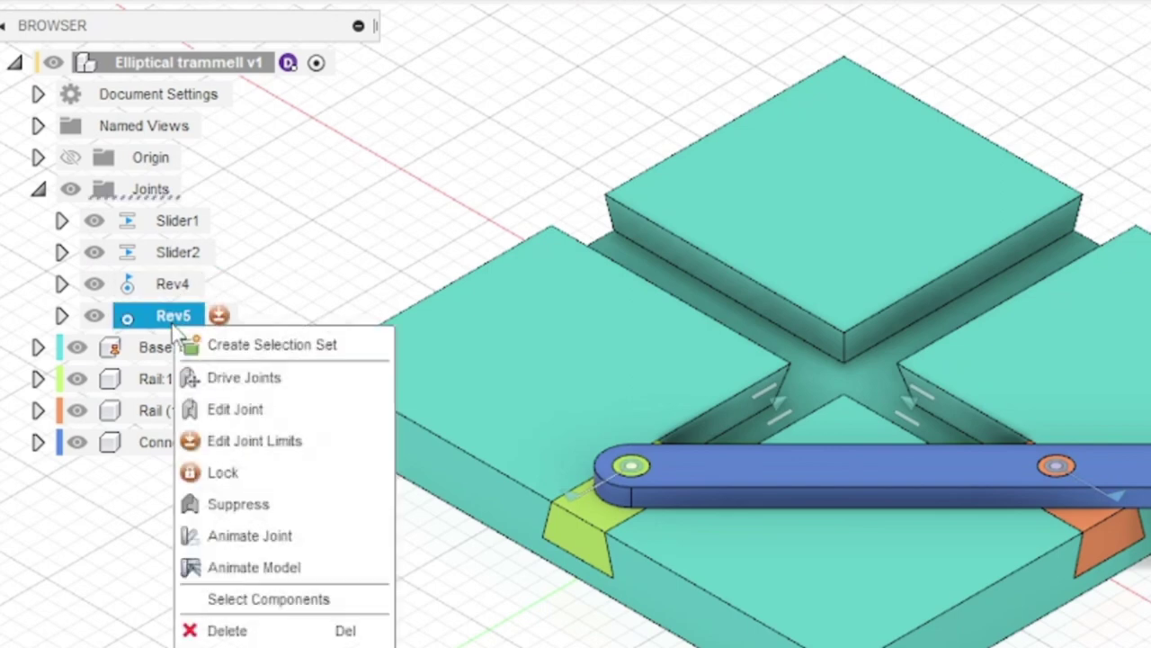
left_click(244, 569)
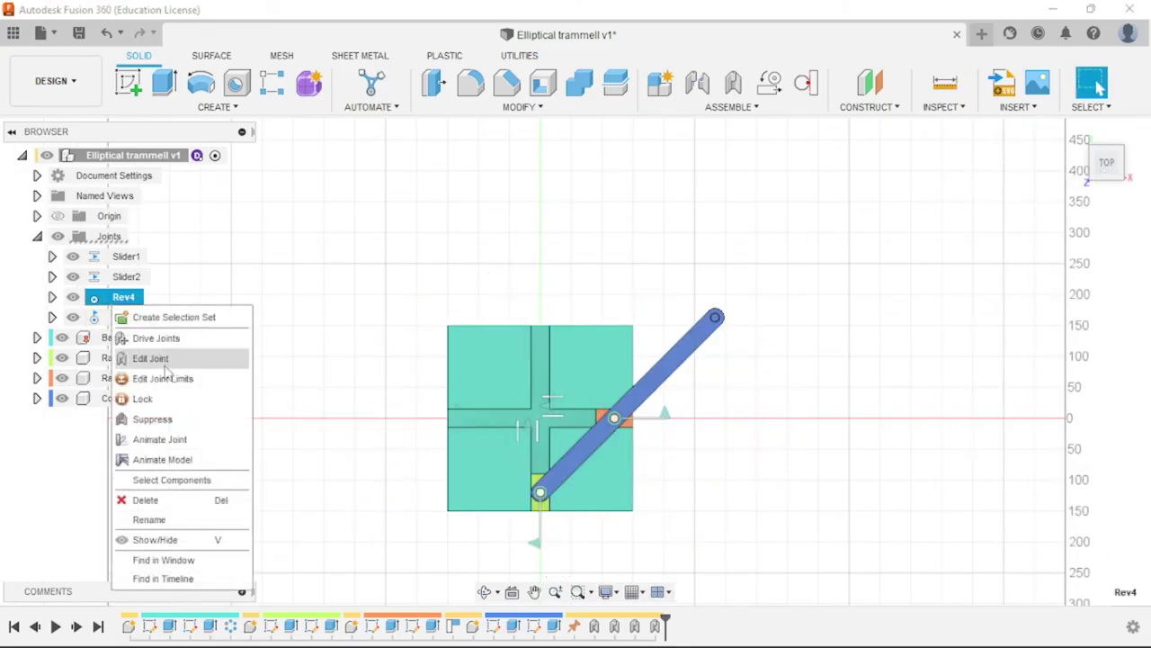
left_click(162, 460)
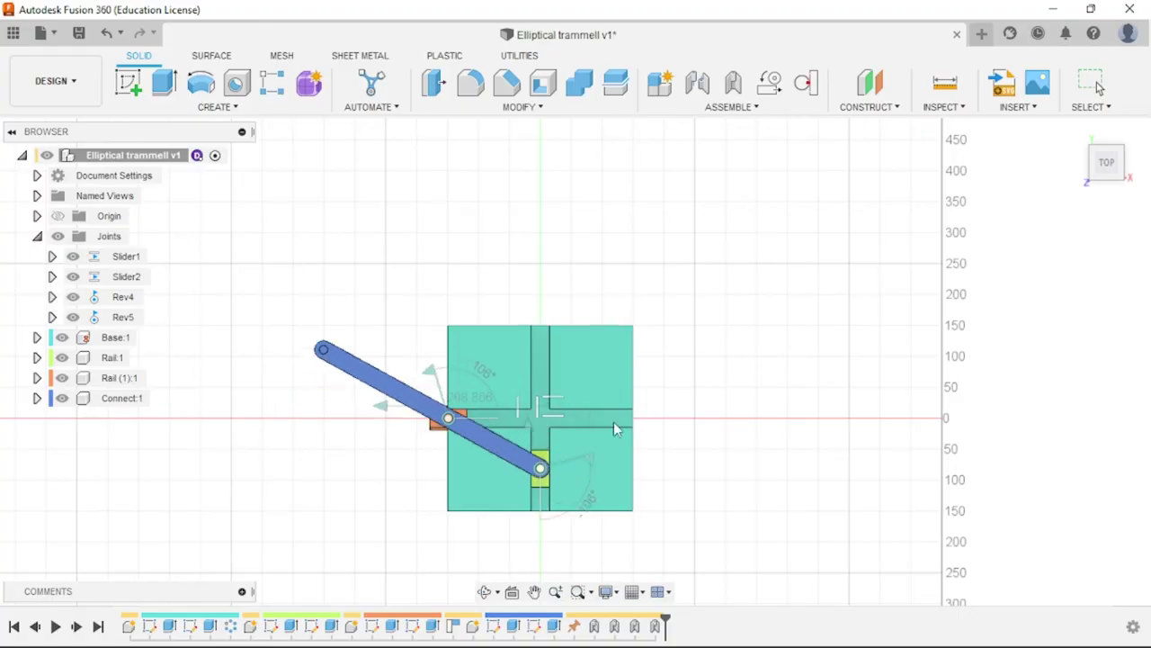
left_click(1077, 135)
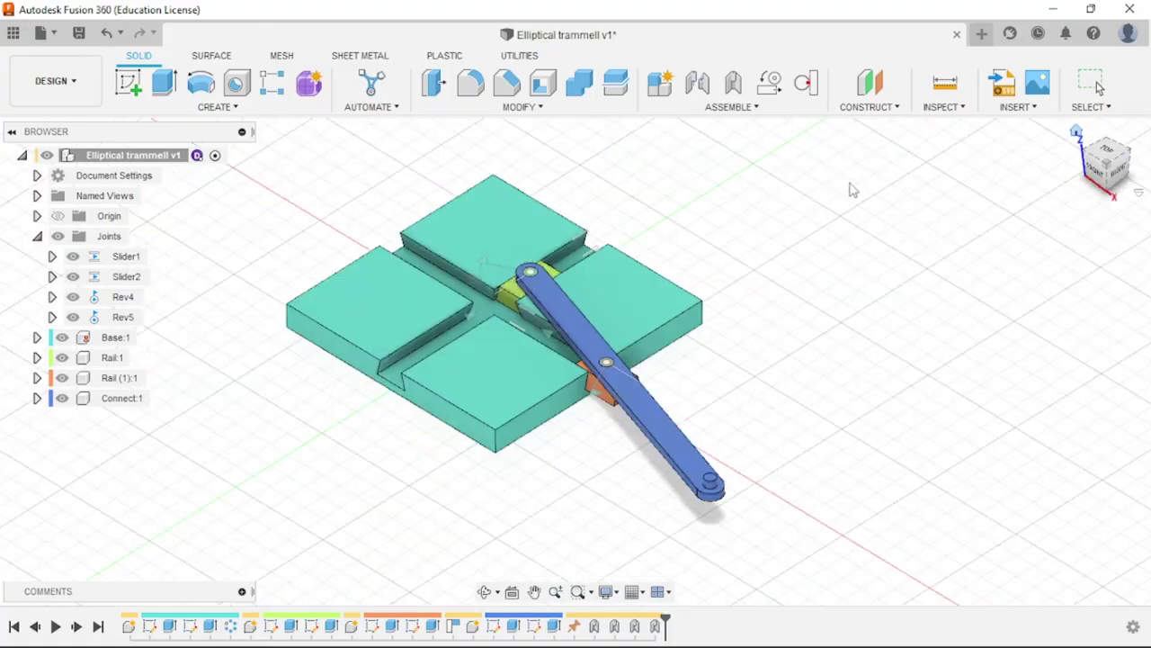